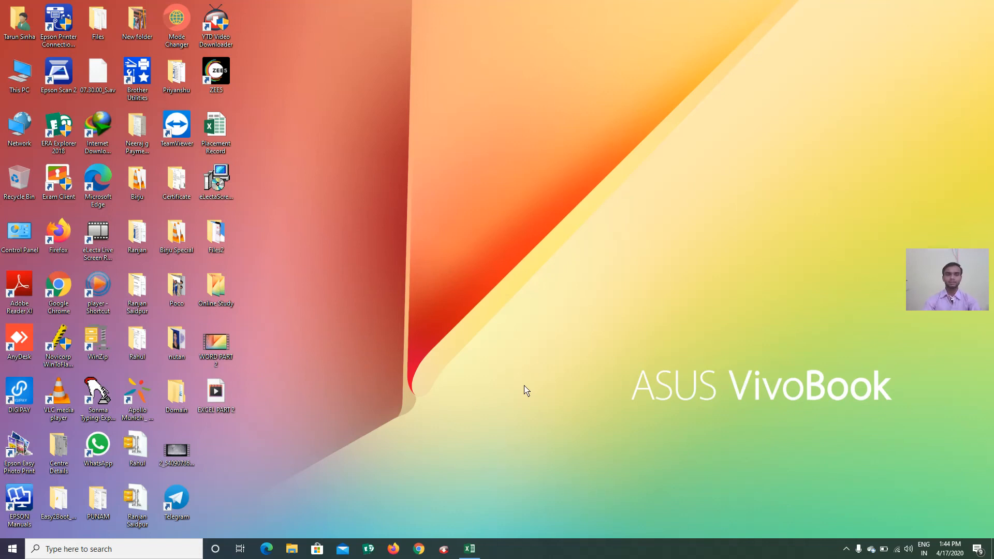
Launch Excel 2013 from the Start search and create a new blank workbook, Book2
{"action": "key", "text": "super"}
{"action": "type", "text": "EXCEL"}
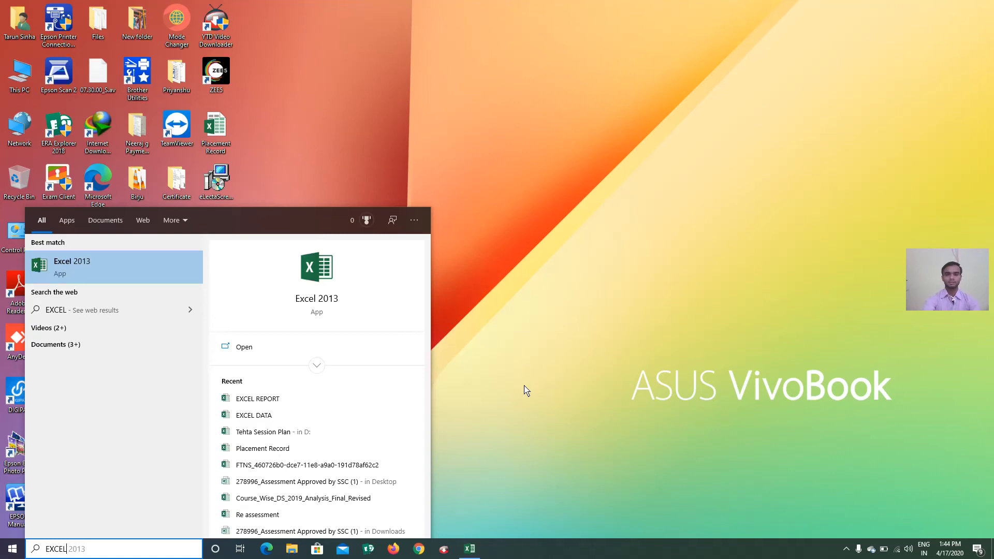
{"action": "key", "text": "Escape"}
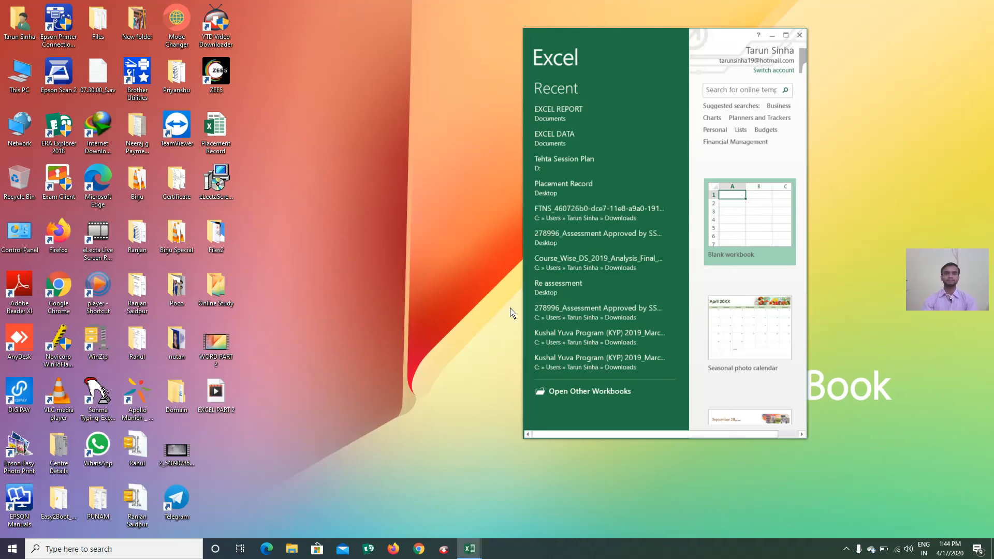
{"action": "left_click", "coordinate": [785, 35]}
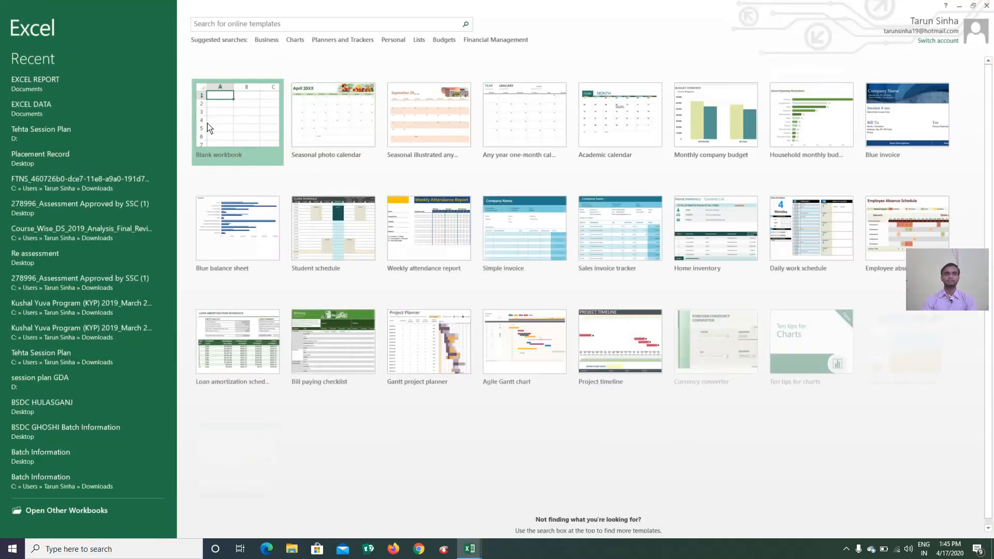
{"action": "left_click", "coordinate": [209, 129]}
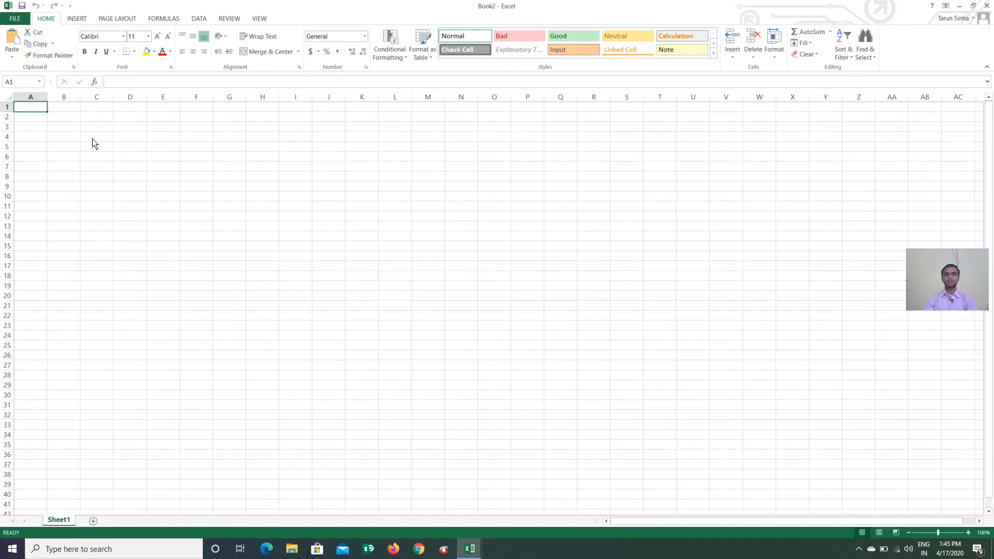
Fill B2:B15 with the series 12, 24 … 168 in steps of 12
{"action": "left_click", "coordinate": [72, 125]}
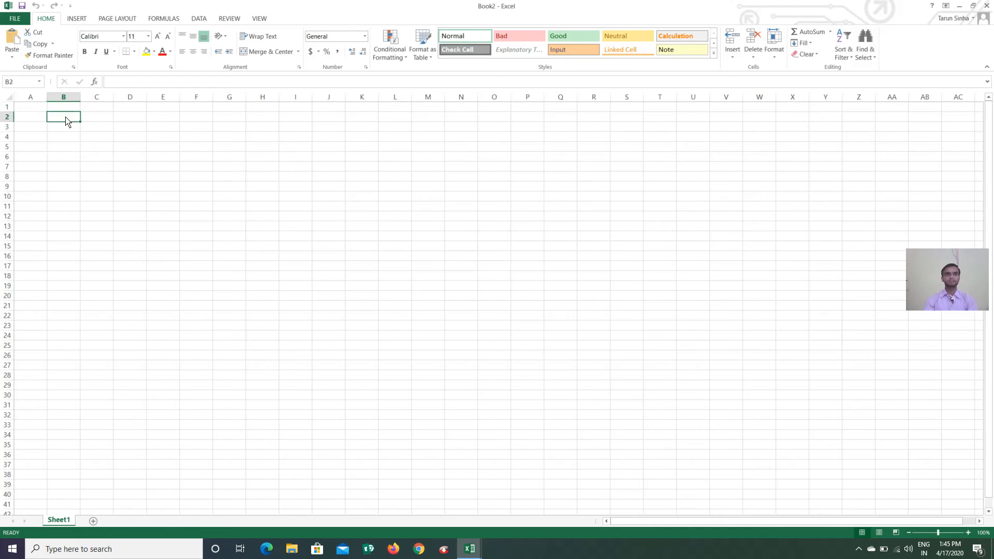
{"action": "left_click", "coordinate": [66, 118]}
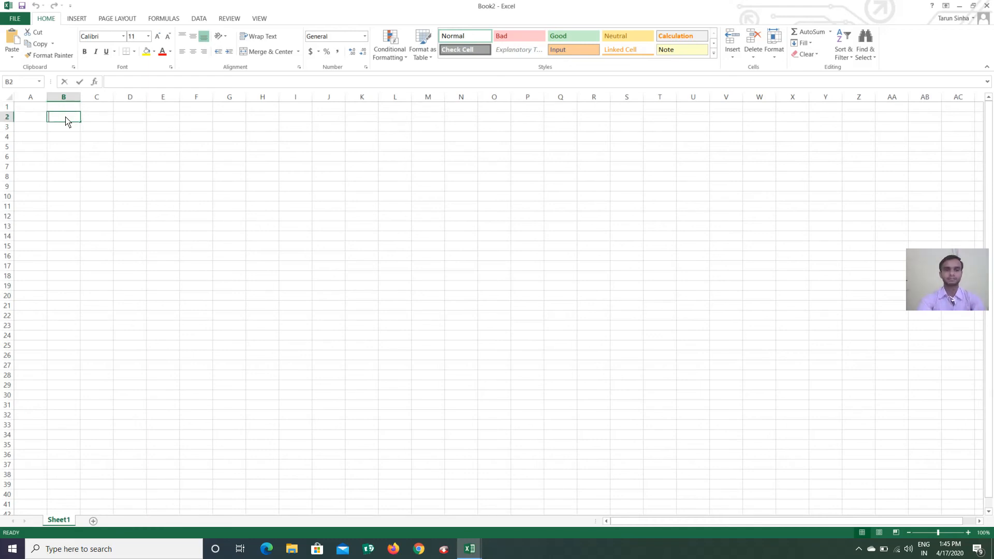
{"action": "type", "text": "12"}
{"action": "key", "text": "ctrl+Return"}
{"action": "type", "text": "2"}
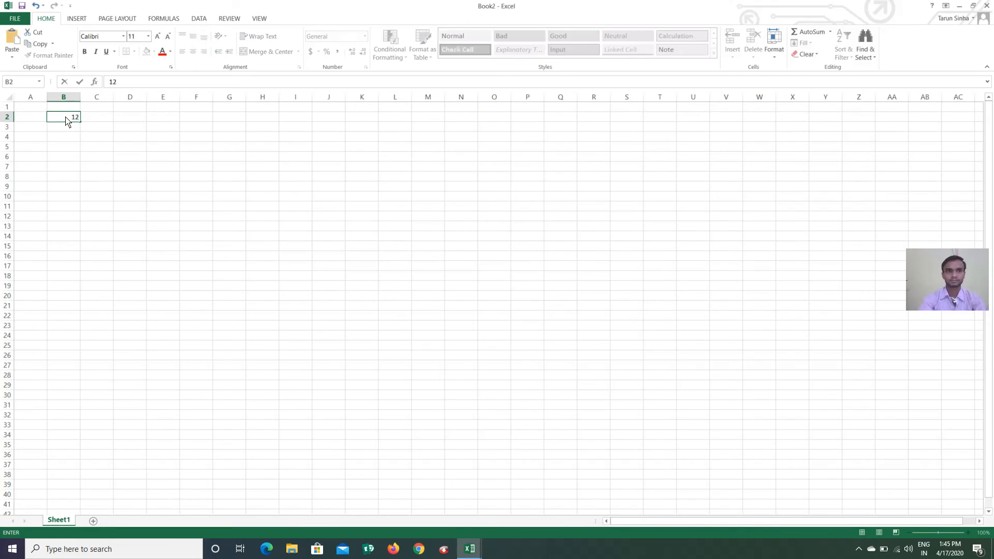
{"action": "key", "text": "Return"}
{"action": "type", "text": "24"}
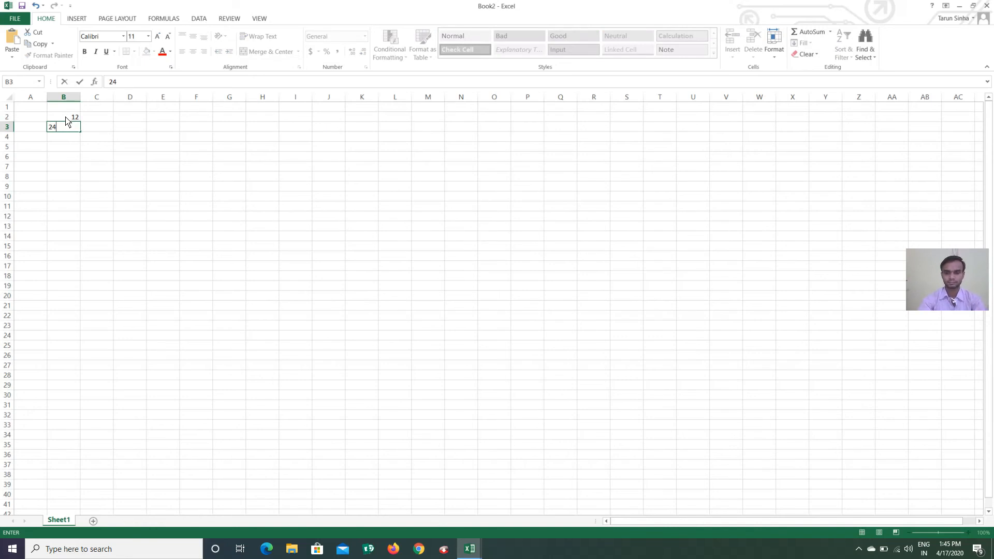
{"action": "left_click_drag", "start_coordinate": [65, 126], "coordinate": [67, 118]}
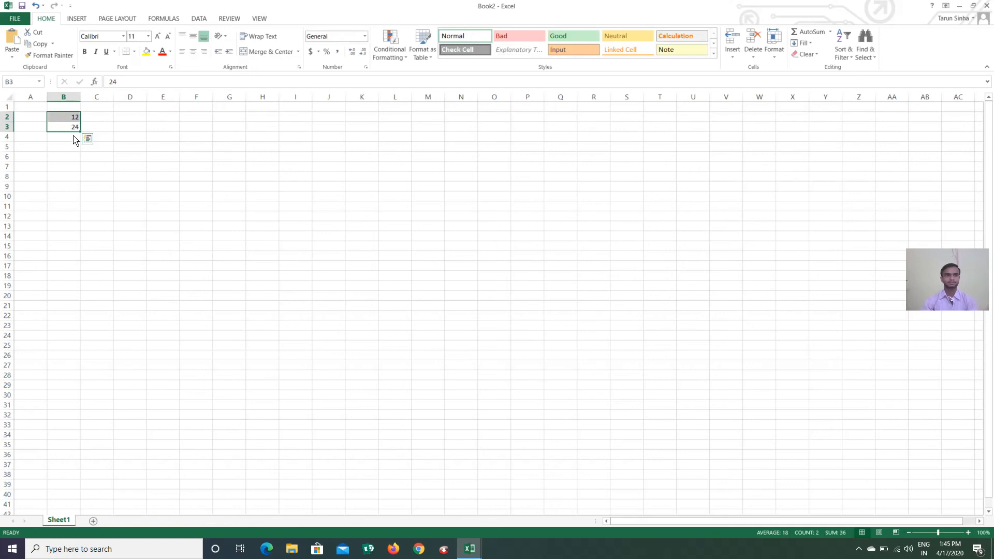
{"action": "left_click_drag", "start_coordinate": [80, 131], "coordinate": [82, 261]}
{"action": "left_click", "coordinate": [107, 121]}
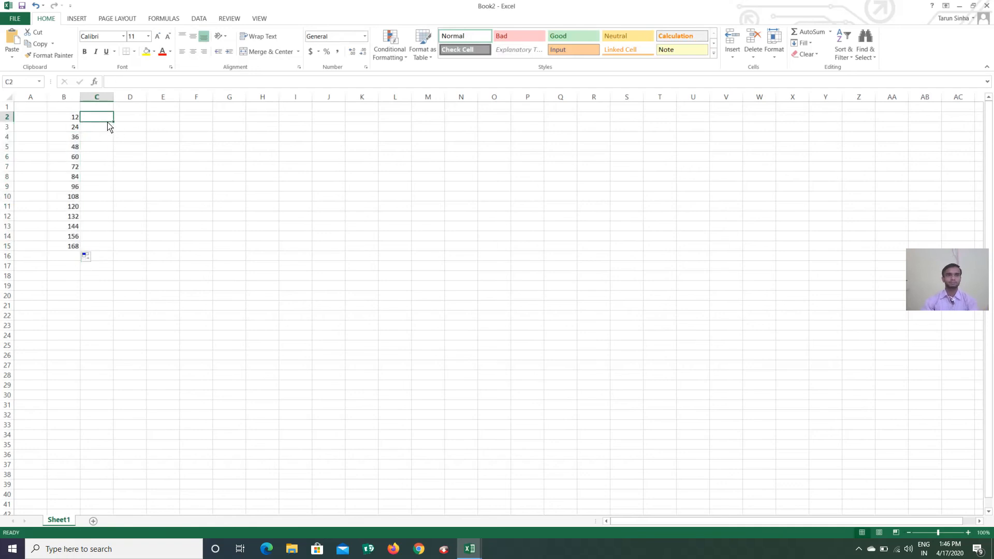
Fill A2:A15 with the series 10, 20 … 140 in steps of 10
{"action": "left_click", "coordinate": [35, 120]}
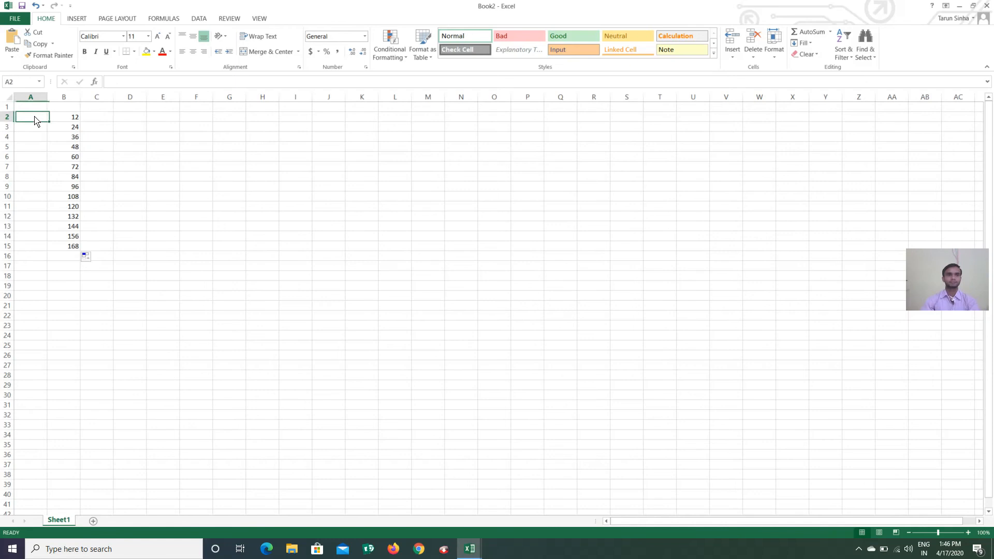
{"action": "type", "text": "1"}
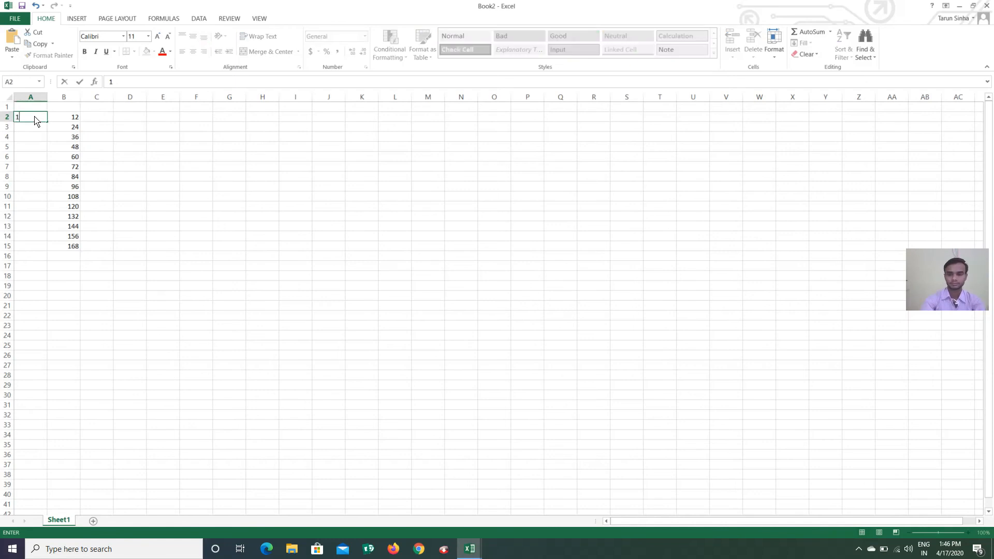
{"action": "type", "text": "0"}
{"action": "key", "text": "Return"}
{"action": "type", "text": "20"}
{"action": "left_click", "coordinate": [36, 121], "text": "shift"}
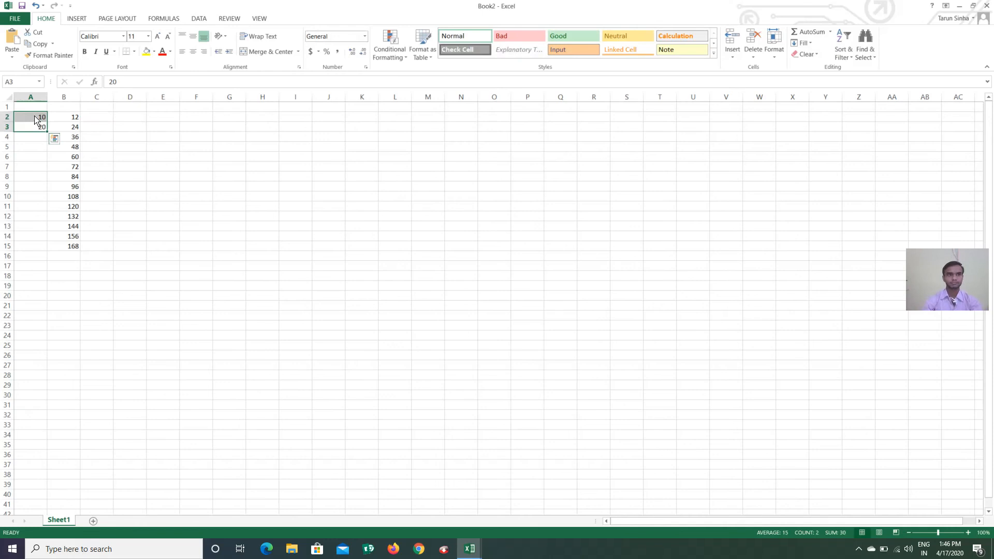
{"action": "left_click_drag", "start_coordinate": [47, 133], "coordinate": [47, 254]}
{"action": "left_click", "coordinate": [122, 223]}
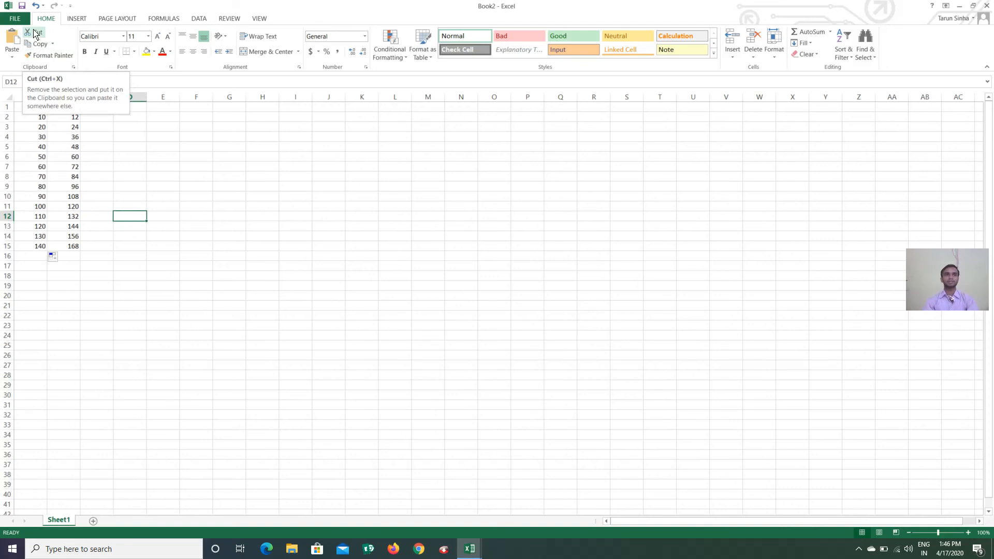
Cut the 10 from A2 and paste it into H6
{"action": "left_click", "coordinate": [39, 120]}
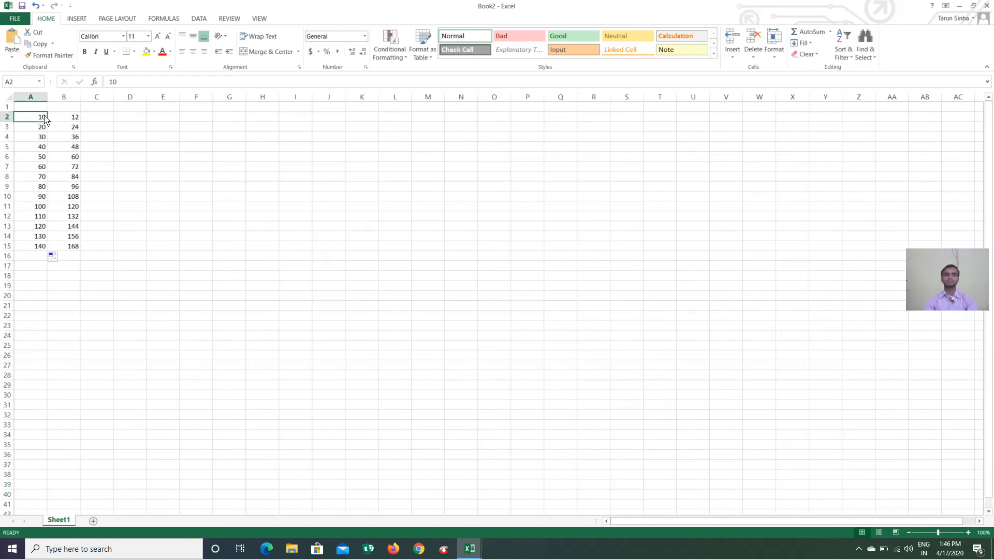
{"action": "left_click", "coordinate": [36, 35]}
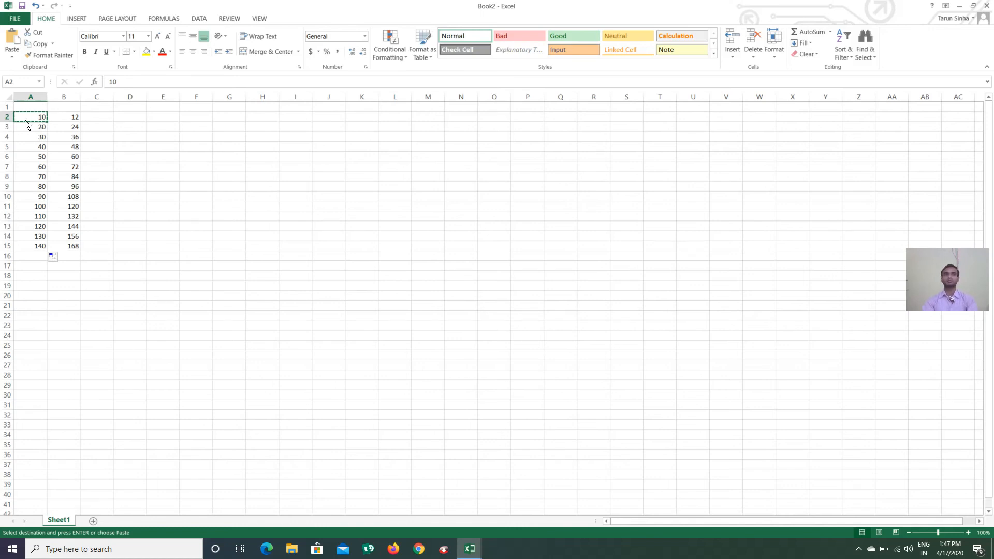
{"action": "left_click", "coordinate": [260, 158]}
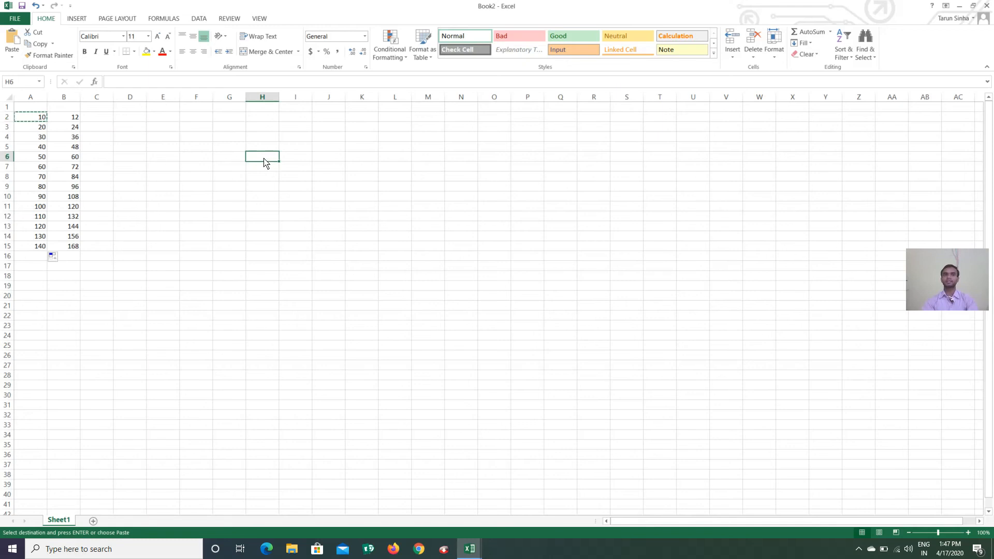
{"action": "left_click", "coordinate": [10, 40]}
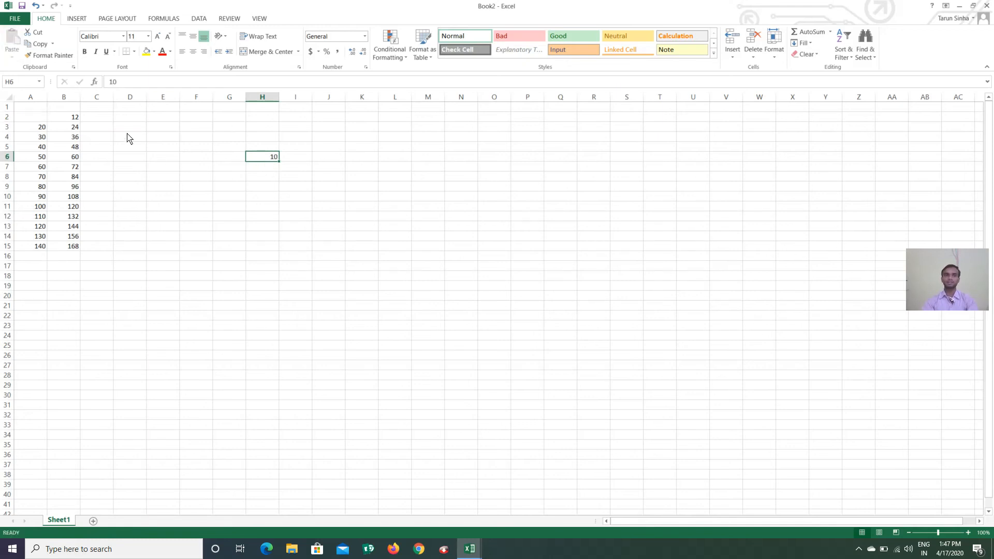
{"action": "left_click", "coordinate": [296, 167]}
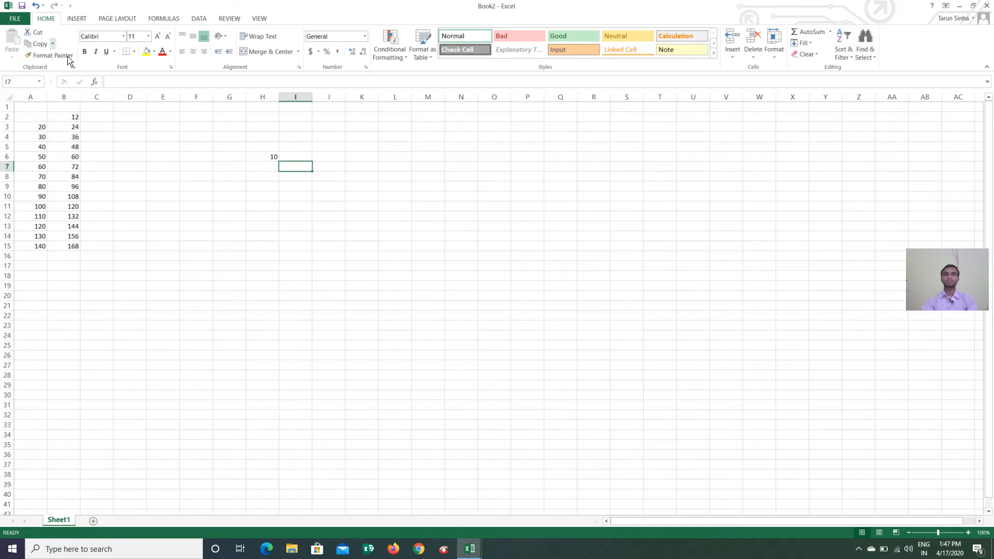
Cut the 10 from H6 and paste it into E3
{"action": "left_click", "coordinate": [265, 158]}
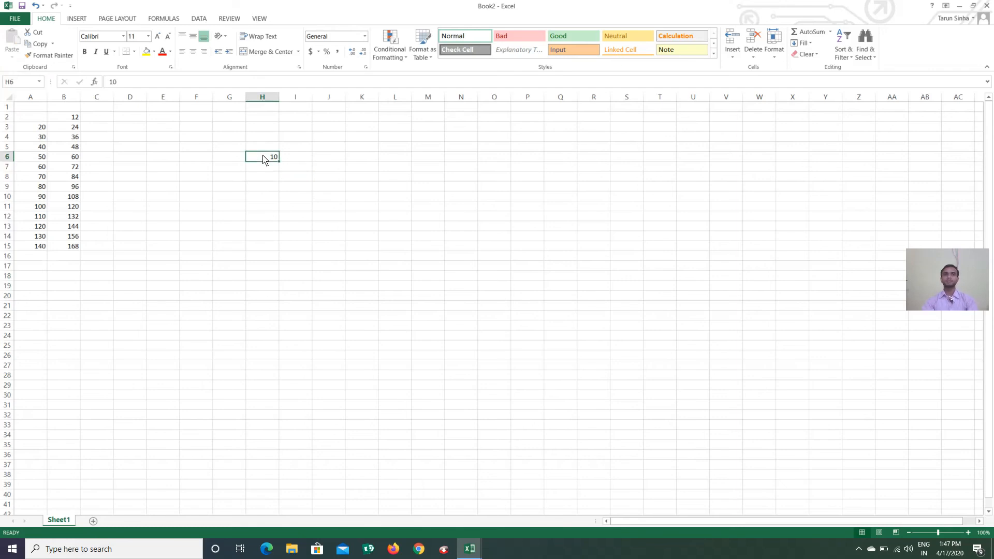
{"action": "left_click", "coordinate": [40, 44]}
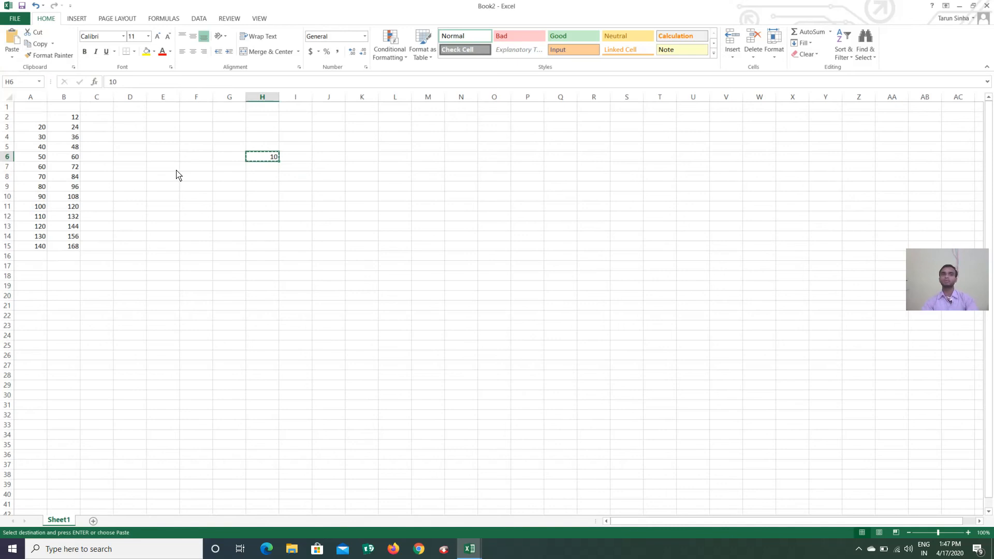
{"action": "left_click", "coordinate": [163, 131]}
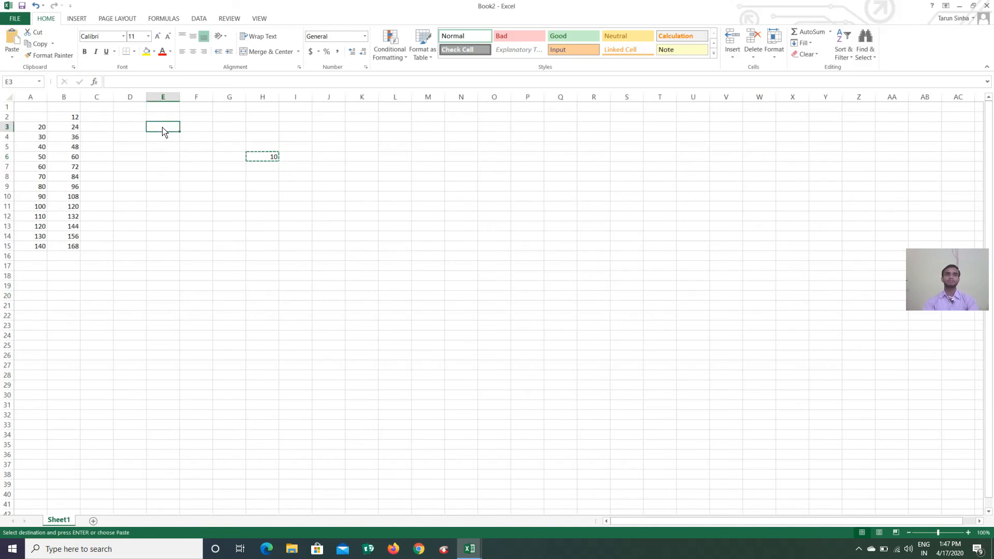
{"action": "left_click", "coordinate": [12, 41]}
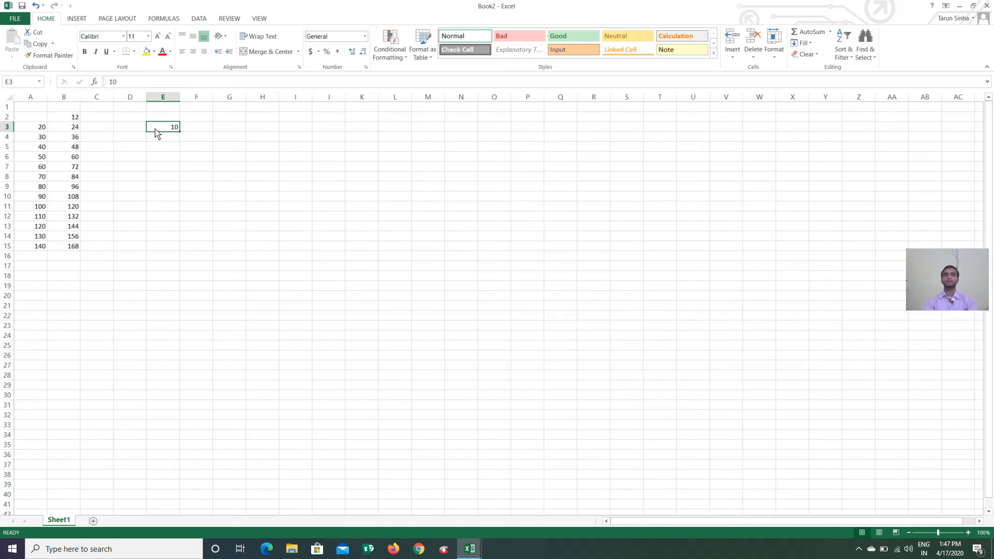
Copy E3's 10 and paste it into A2, A16 and E12
{"action": "left_click", "coordinate": [40, 45]}
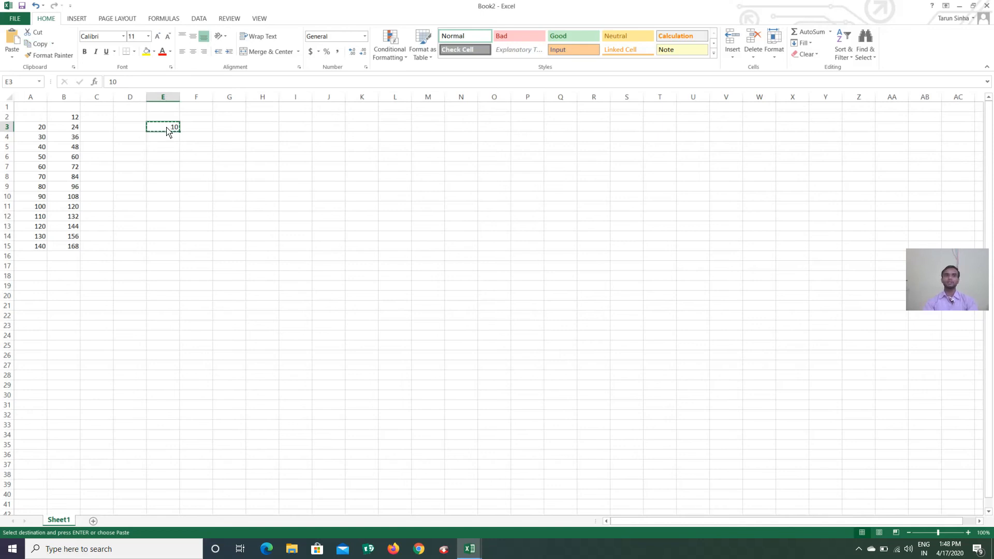
{"action": "left_click", "coordinate": [29, 118]}
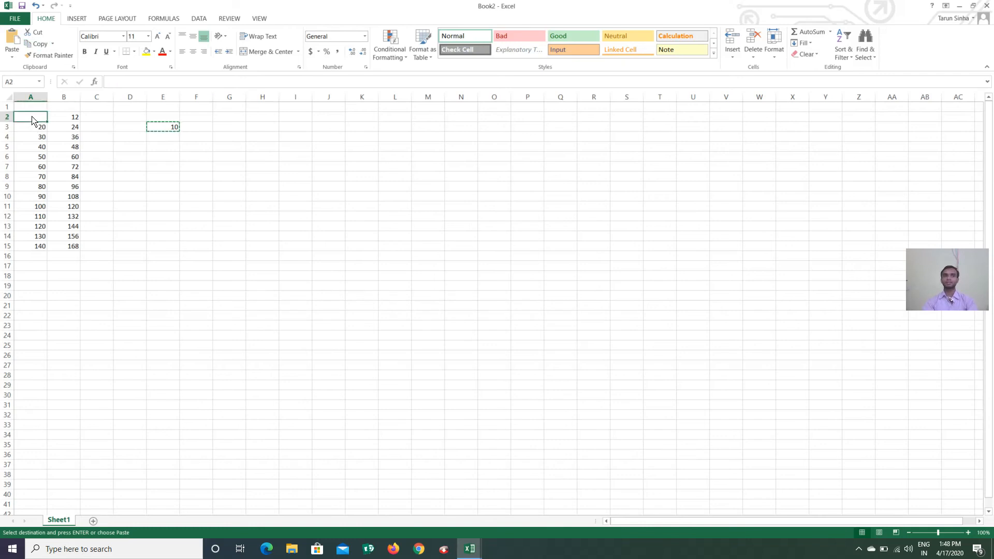
{"action": "left_click", "coordinate": [11, 39]}
{"action": "left_click", "coordinate": [35, 256]}
{"action": "left_click", "coordinate": [11, 38]}
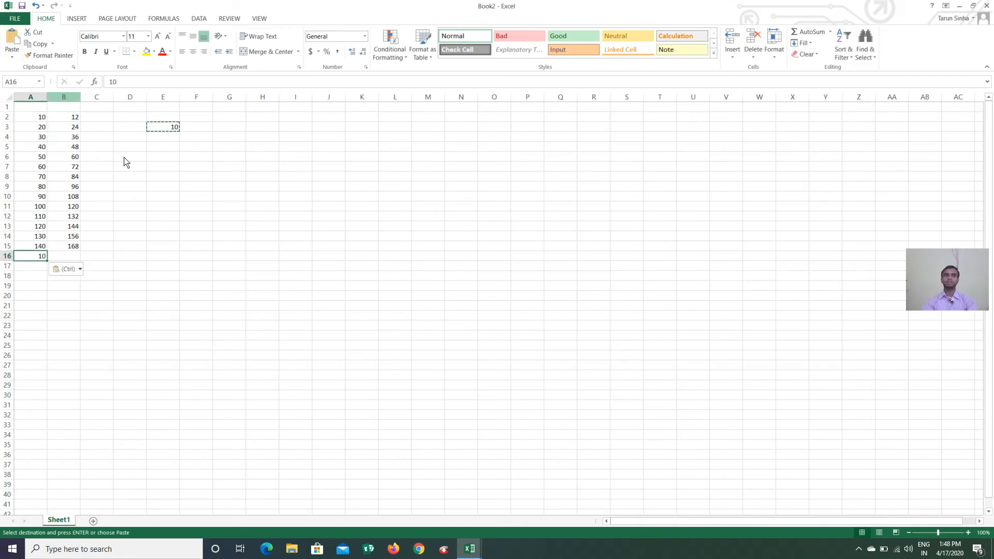
{"action": "left_click", "coordinate": [130, 216]}
{"action": "left_click", "coordinate": [164, 217]}
{"action": "left_click", "coordinate": [12, 39]}
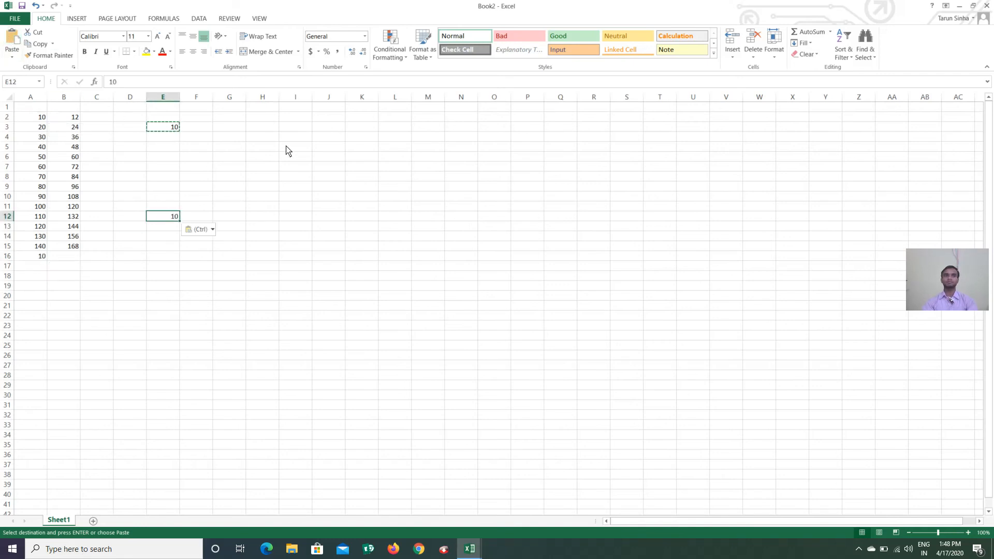
Paste further copies of the 10 into I5, H11, H16 and I11
{"action": "left_click", "coordinate": [295, 146]}
{"action": "left_click", "coordinate": [14, 39]}
{"action": "left_click", "coordinate": [262, 206]}
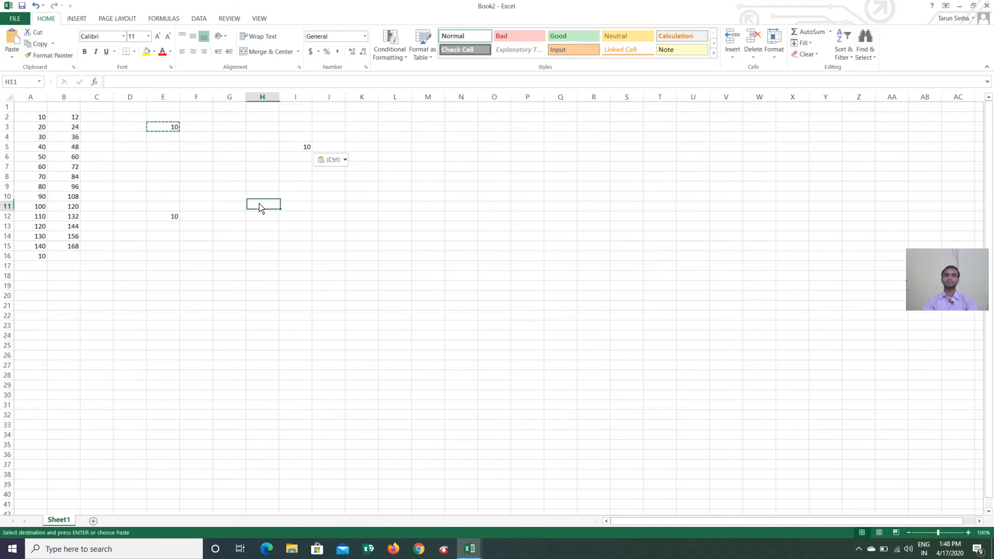
{"action": "left_click", "coordinate": [14, 40]}
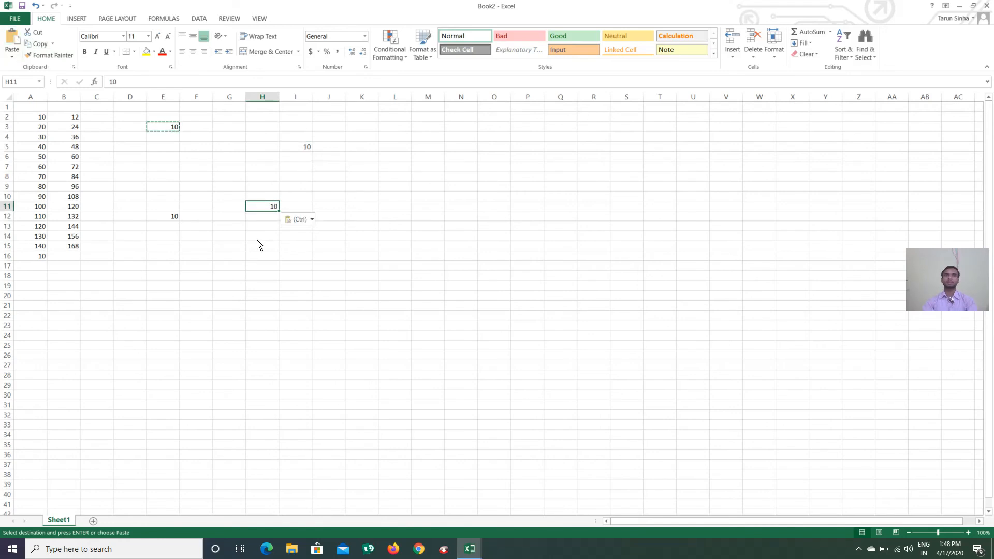
{"action": "left_click", "coordinate": [262, 256]}
{"action": "left_click", "coordinate": [16, 43]}
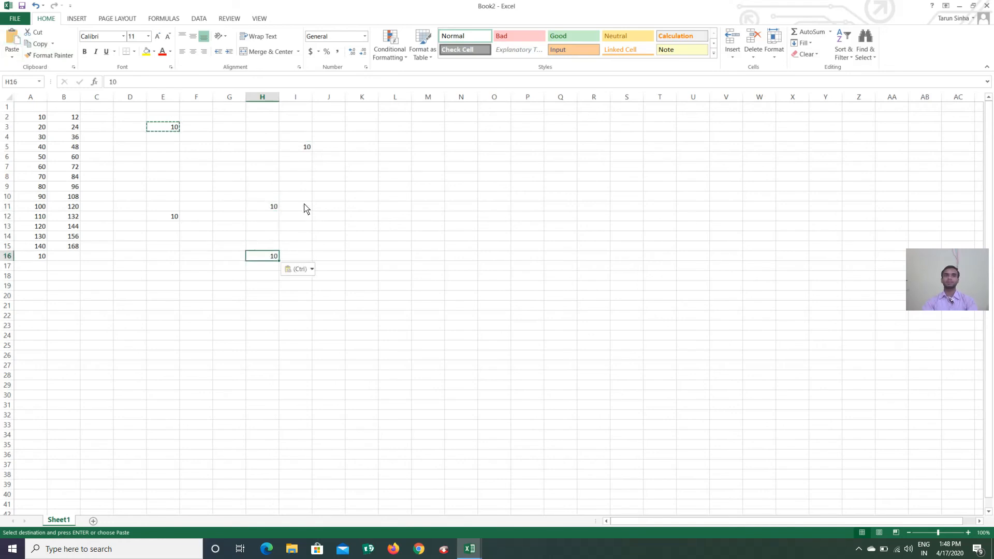
{"action": "left_click", "coordinate": [304, 206]}
{"action": "left_click", "coordinate": [11, 40]}
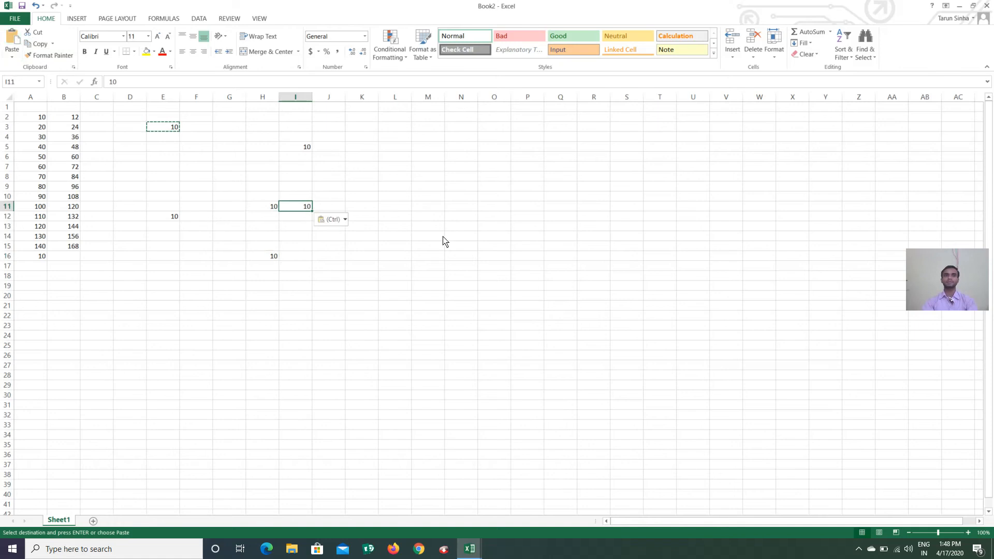
{"action": "left_click", "coordinate": [212, 278]}
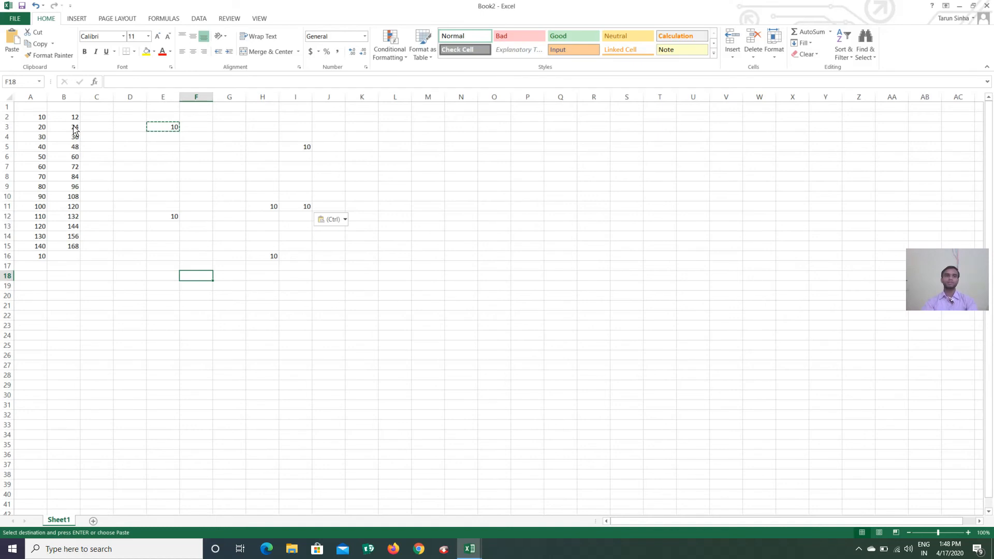
Format the 120 in B11 as bold Algerian at size 12
{"action": "left_click", "coordinate": [75, 207]}
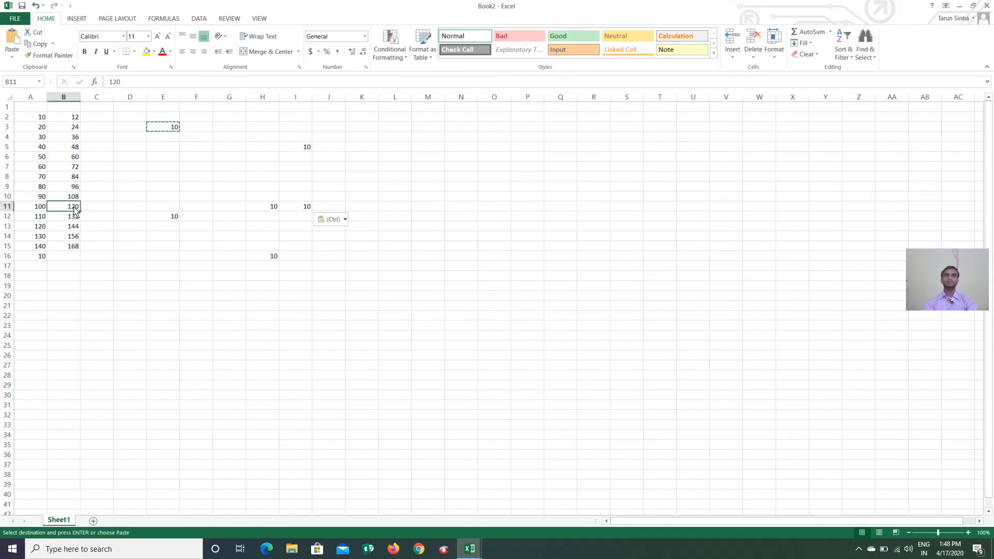
{"action": "left_click", "coordinate": [123, 38]}
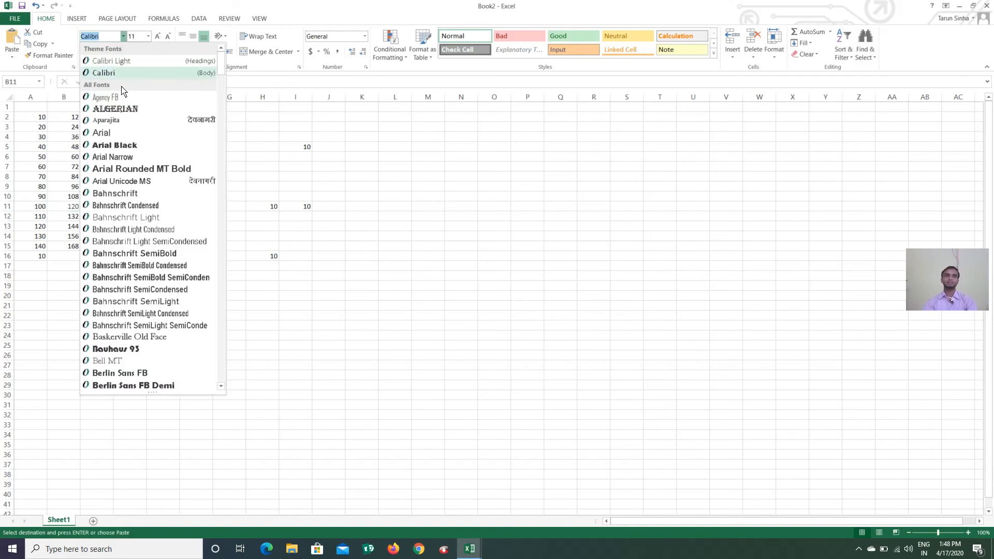
{"action": "left_click", "coordinate": [119, 109]}
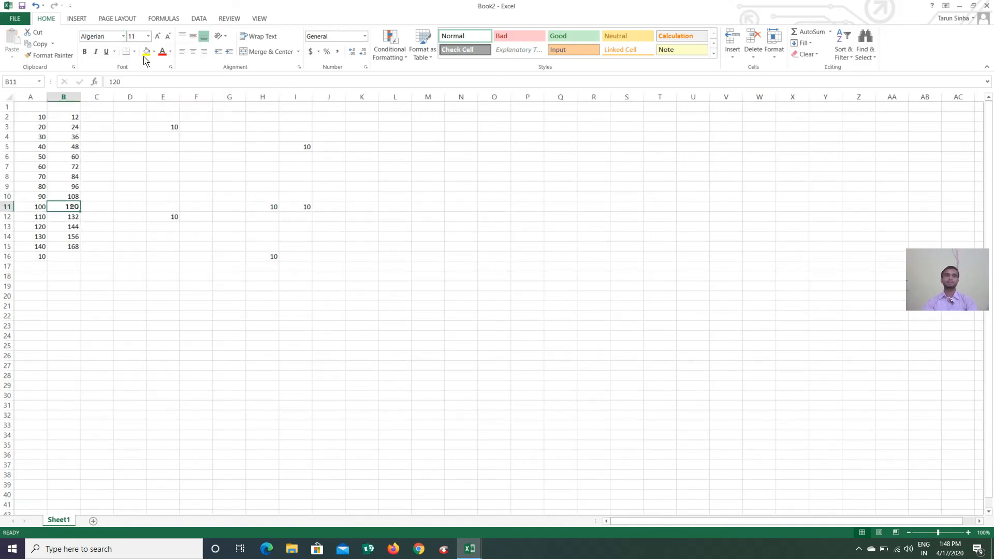
{"action": "left_click", "coordinate": [148, 36]}
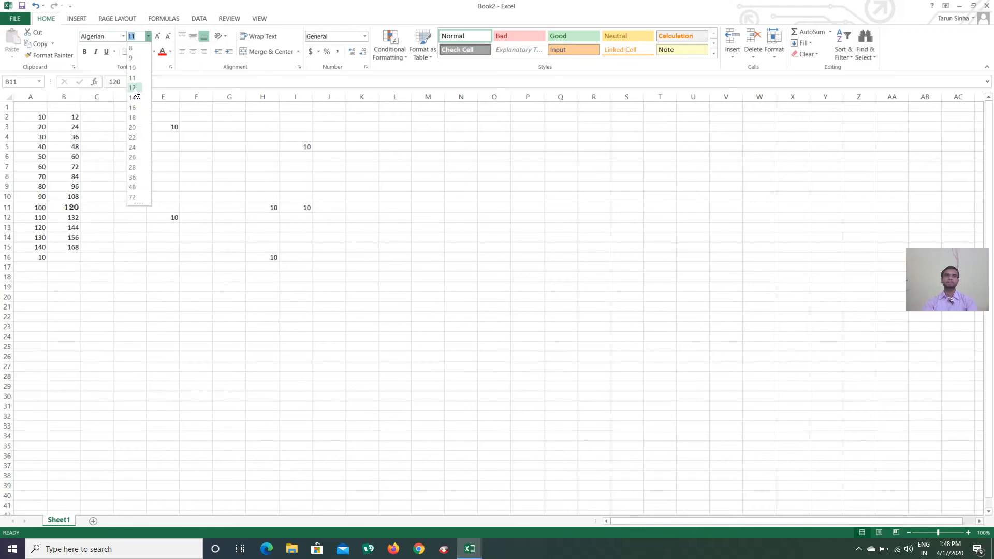
{"action": "left_click", "coordinate": [134, 84]}
{"action": "left_click", "coordinate": [85, 51]}
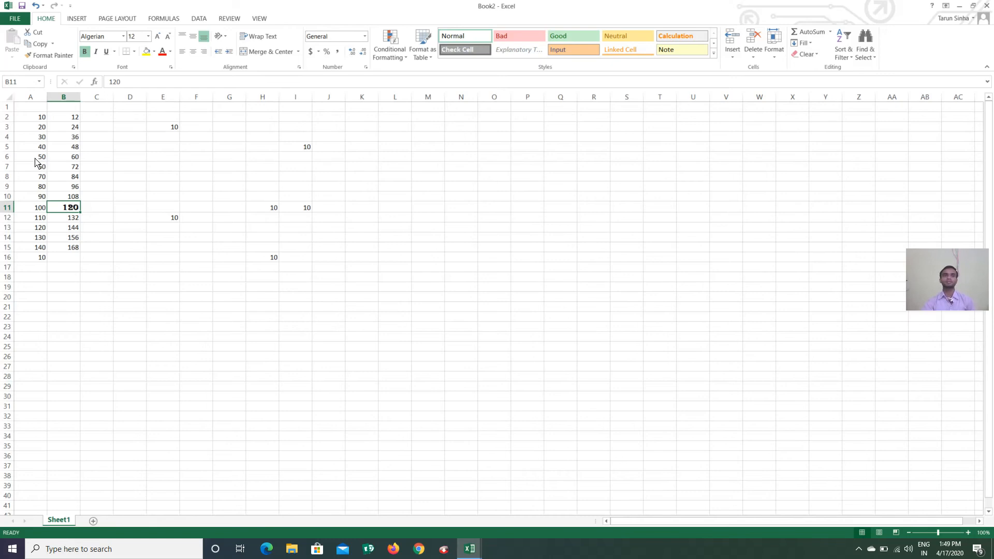
{"action": "left_click", "coordinate": [100, 217]}
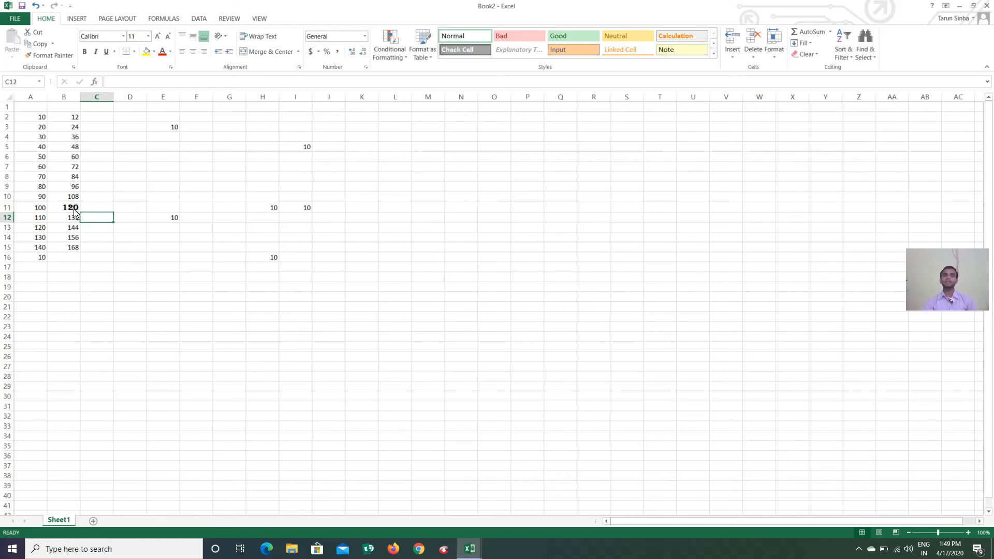
Pick up B11's formatting with Format Painter and apply it to A6, B7, B3, A3 and A5
{"action": "left_click", "coordinate": [75, 209]}
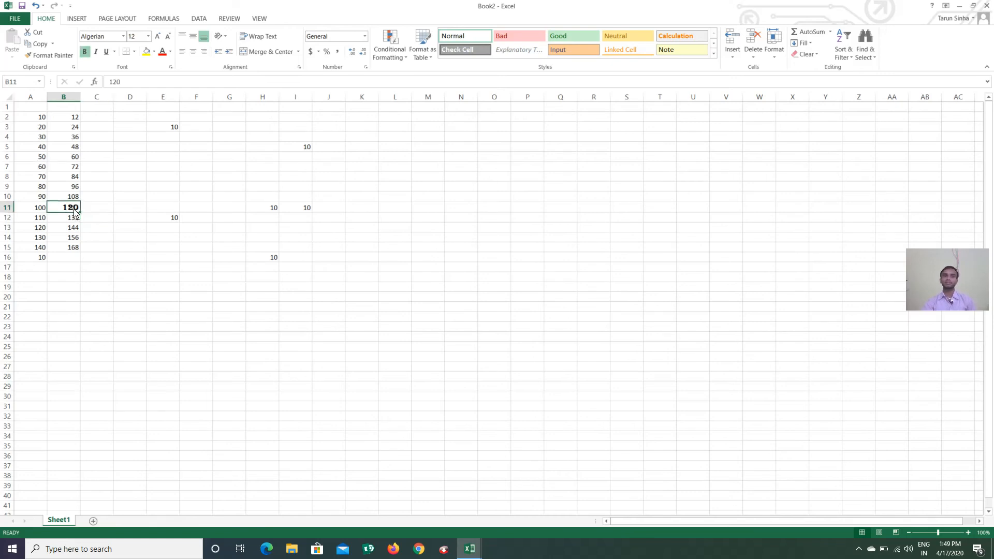
{"action": "left_click", "coordinate": [43, 56]}
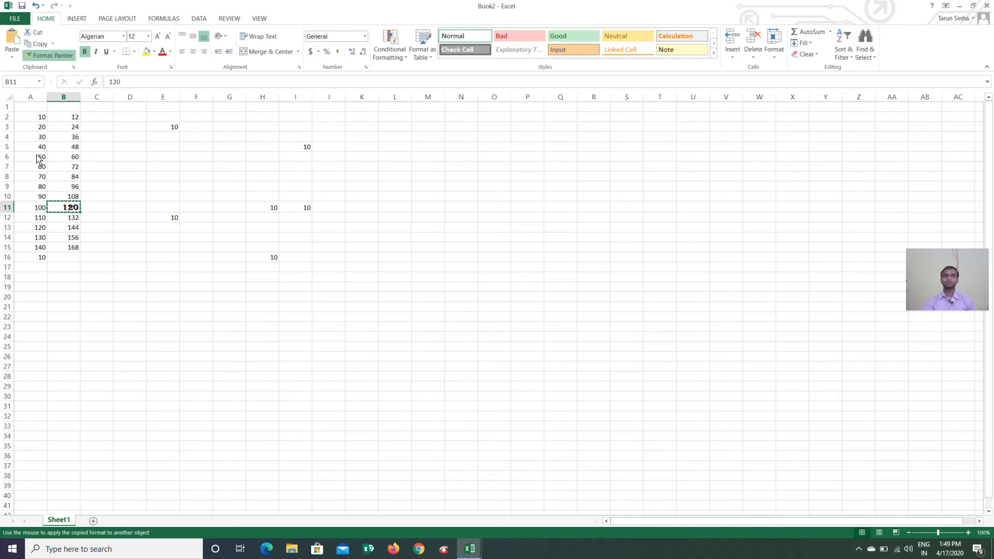
{"action": "left_click", "coordinate": [38, 157]}
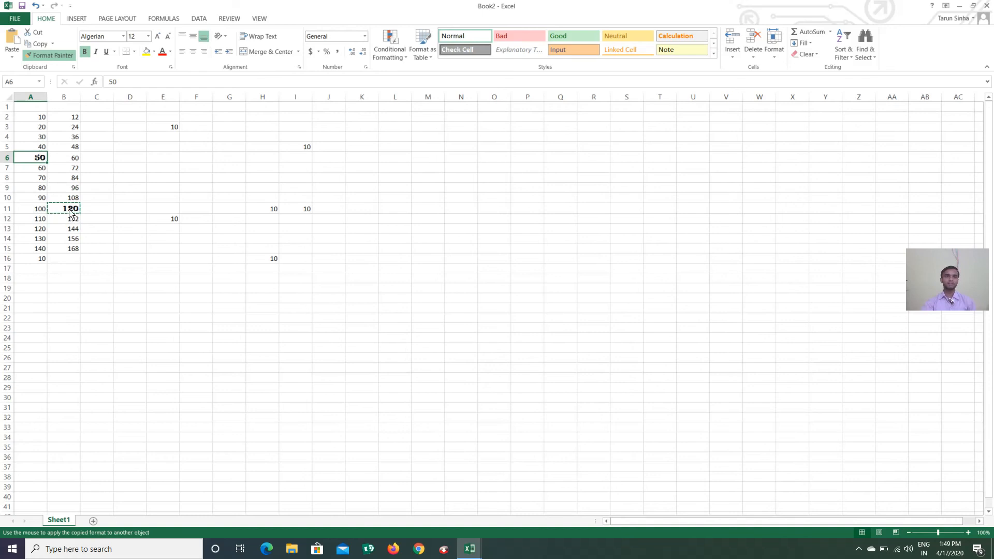
{"action": "left_click", "coordinate": [75, 169]}
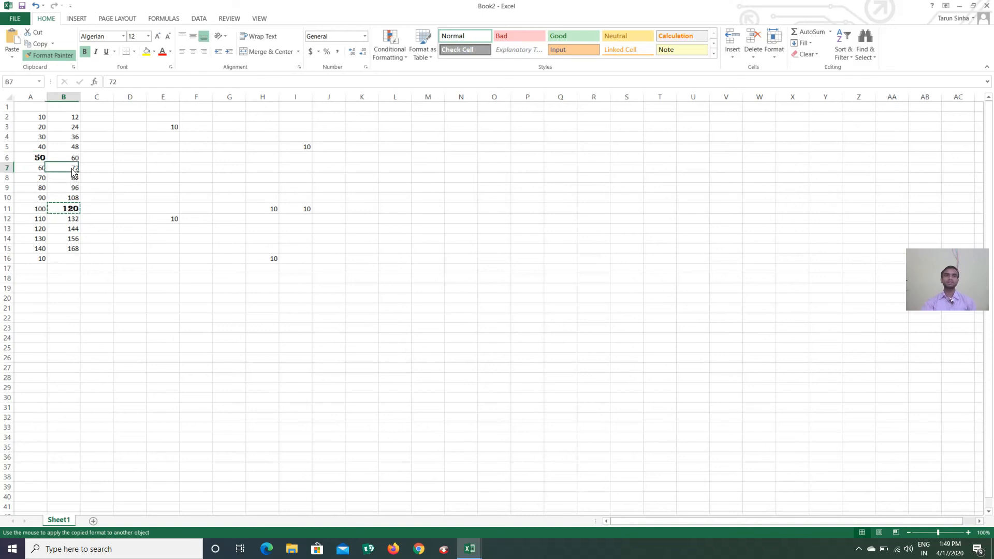
{"action": "left_click", "coordinate": [75, 128]}
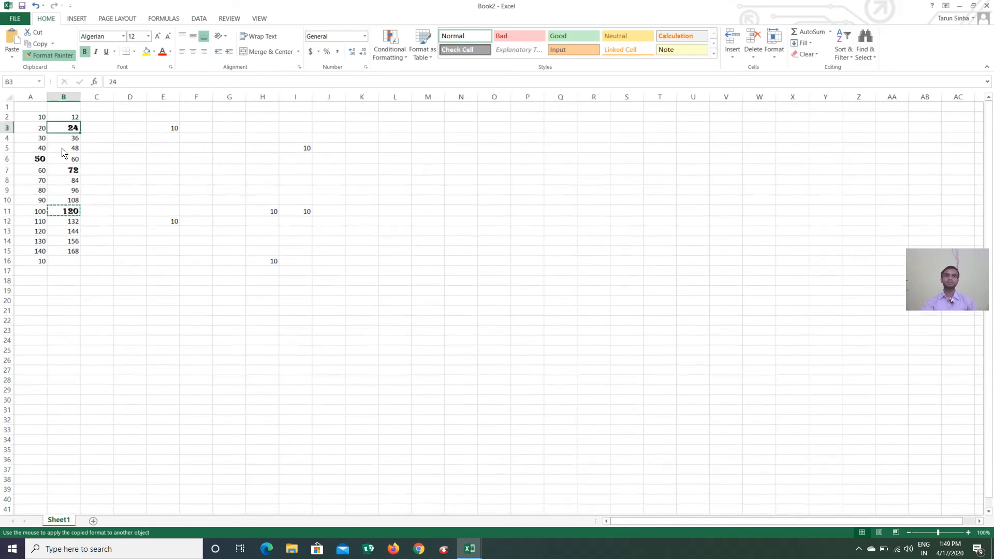
{"action": "left_click", "coordinate": [39, 127]}
{"action": "left_click", "coordinate": [37, 148]}
Extend the same formatting to A8, A10, A12 and A14, then turn Format Painter off
{"action": "left_click", "coordinate": [35, 181]}
{"action": "left_click", "coordinate": [37, 201]}
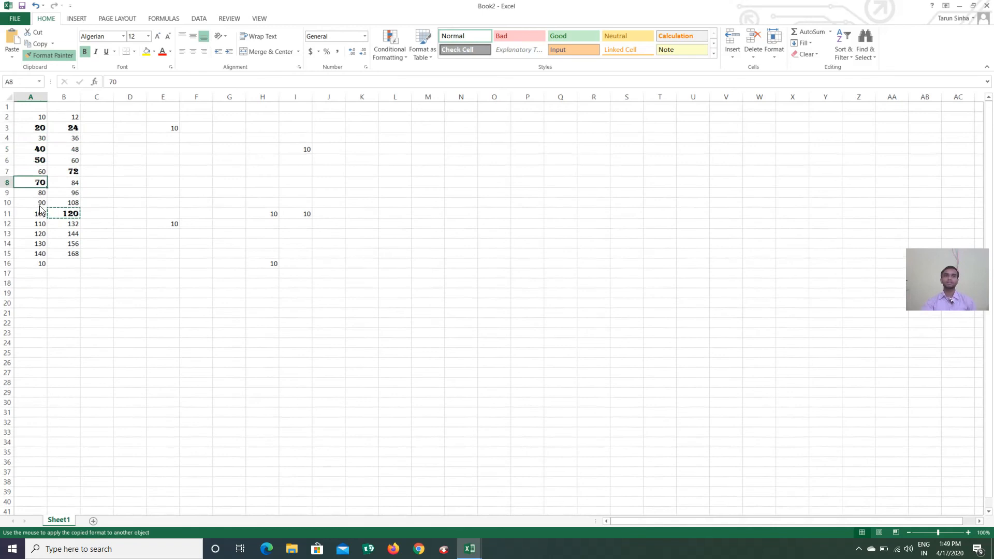
{"action": "left_click", "coordinate": [39, 222]}
{"action": "left_click", "coordinate": [38, 248]}
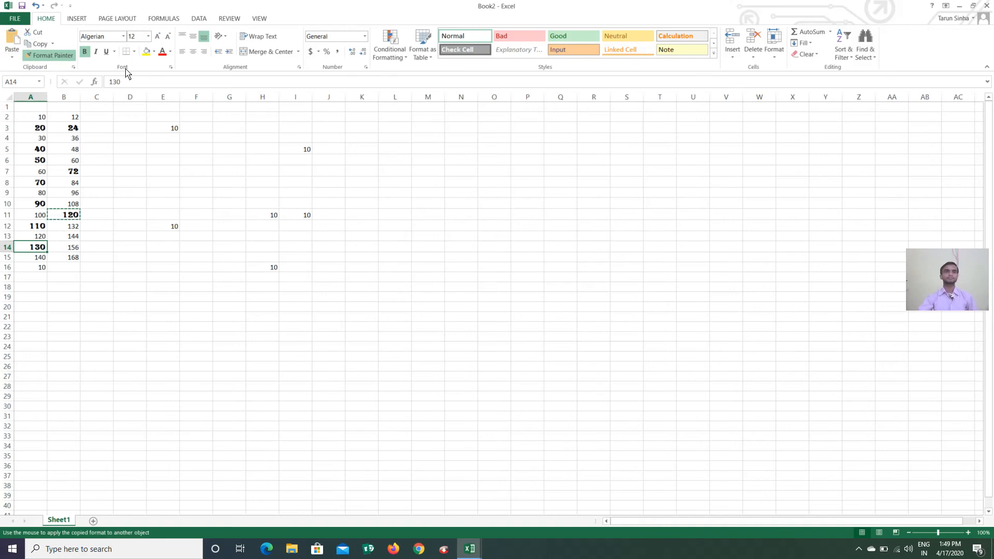
{"action": "left_click", "coordinate": [105, 172]}
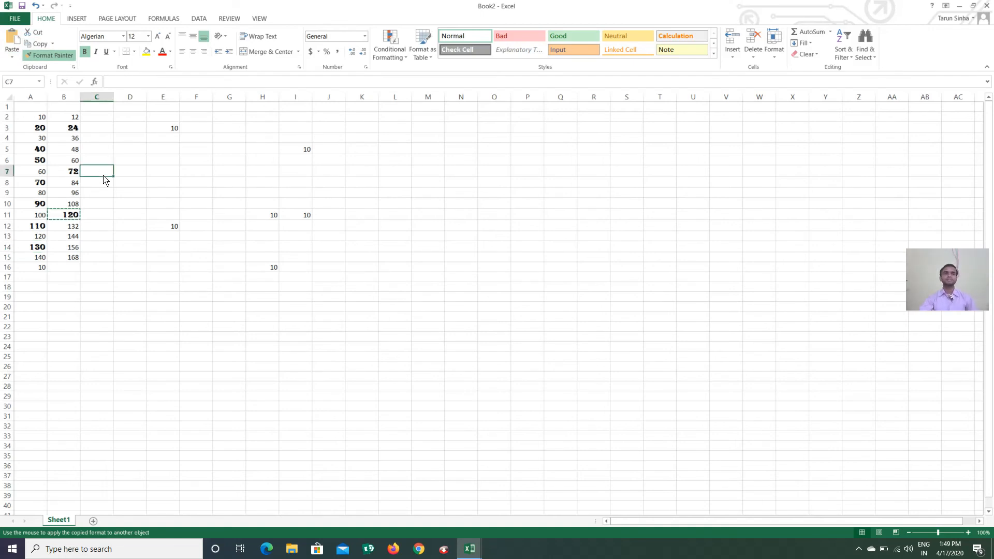
{"action": "left_click", "coordinate": [48, 55]}
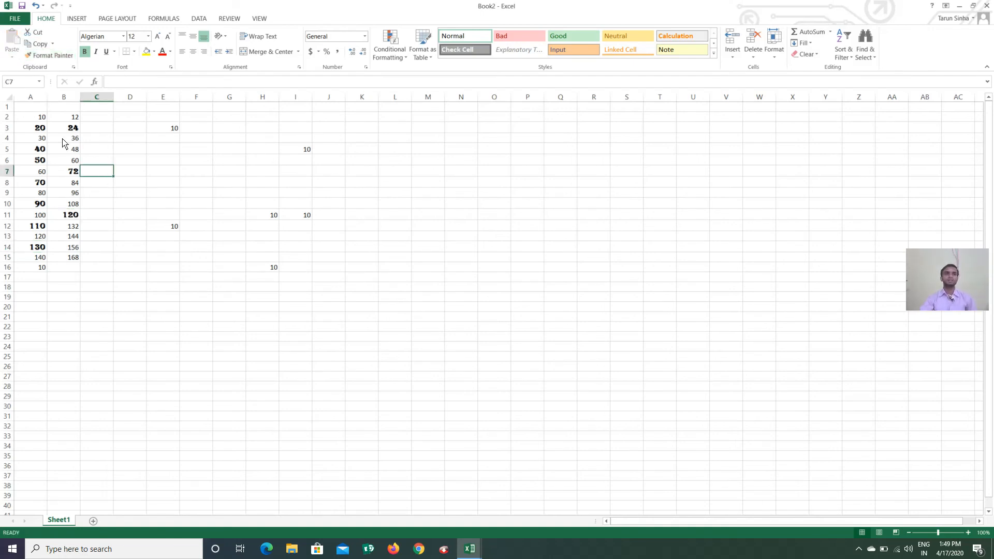
{"action": "left_click", "coordinate": [42, 118]}
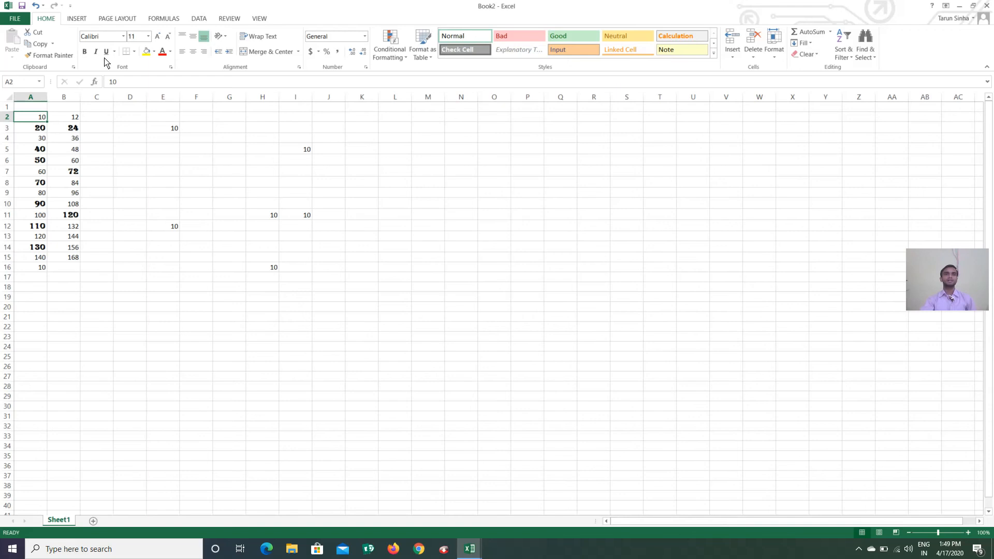
Set the 10 in A2 in Arial Black, then browse other fonts without changing it
{"action": "left_click", "coordinate": [123, 36]}
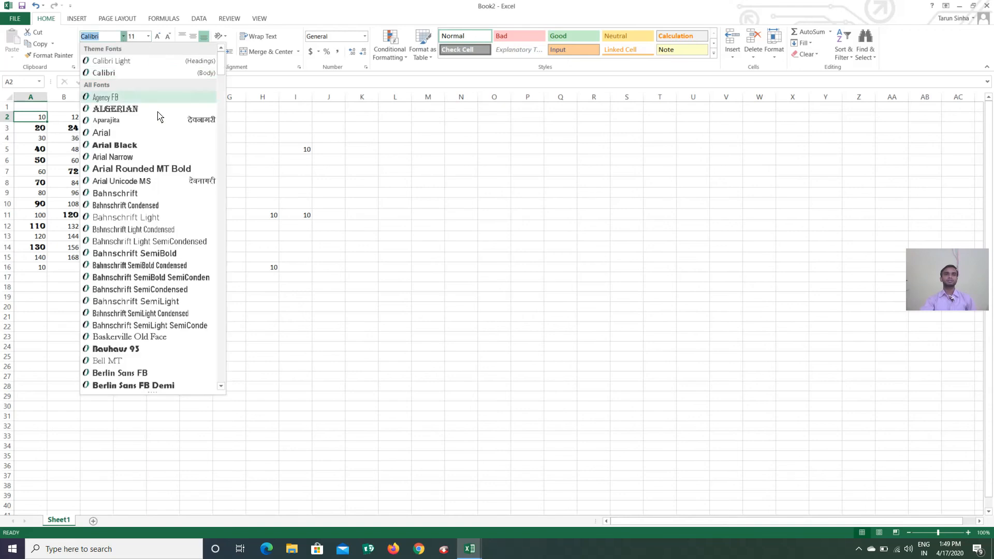
{"action": "left_click", "coordinate": [126, 146]}
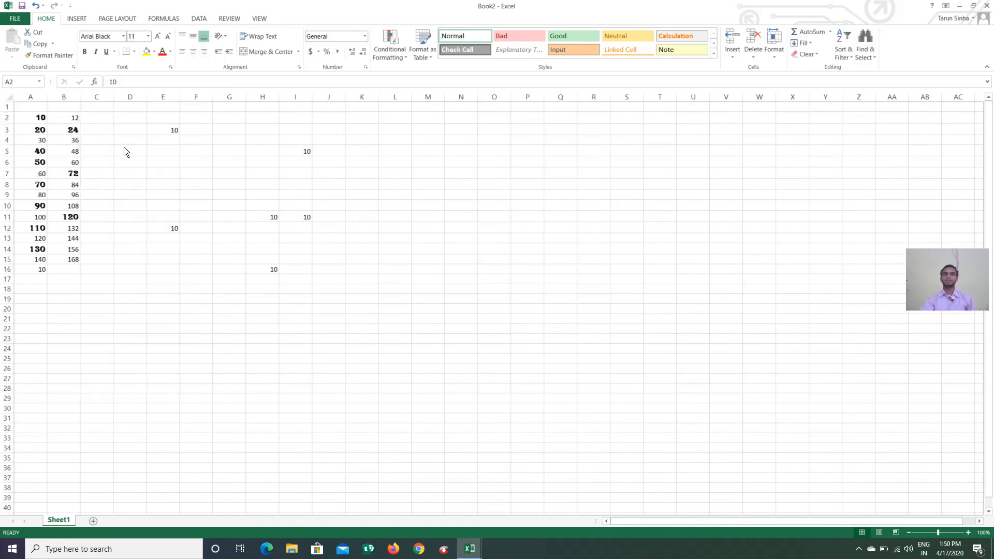
{"action": "left_click", "coordinate": [123, 37]}
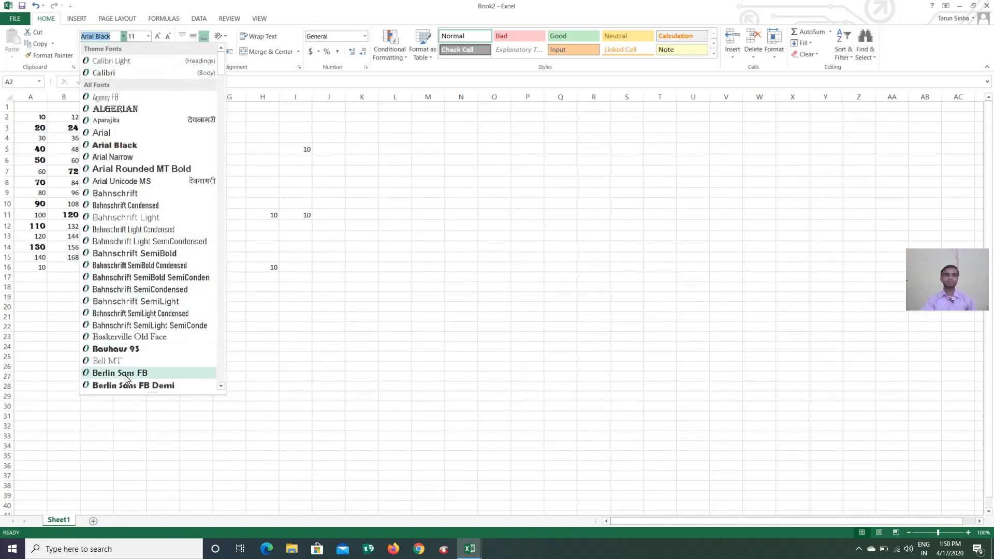
{"action": "scroll", "coordinate": [119, 362], "scroll_direction": "down", "scroll_amount": 2}
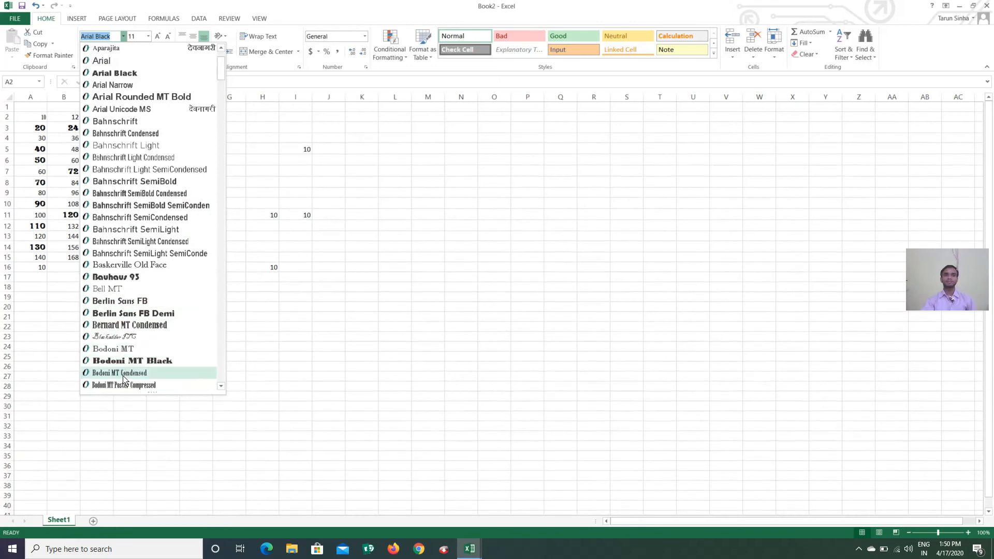
{"action": "left_click", "coordinate": [254, 182]}
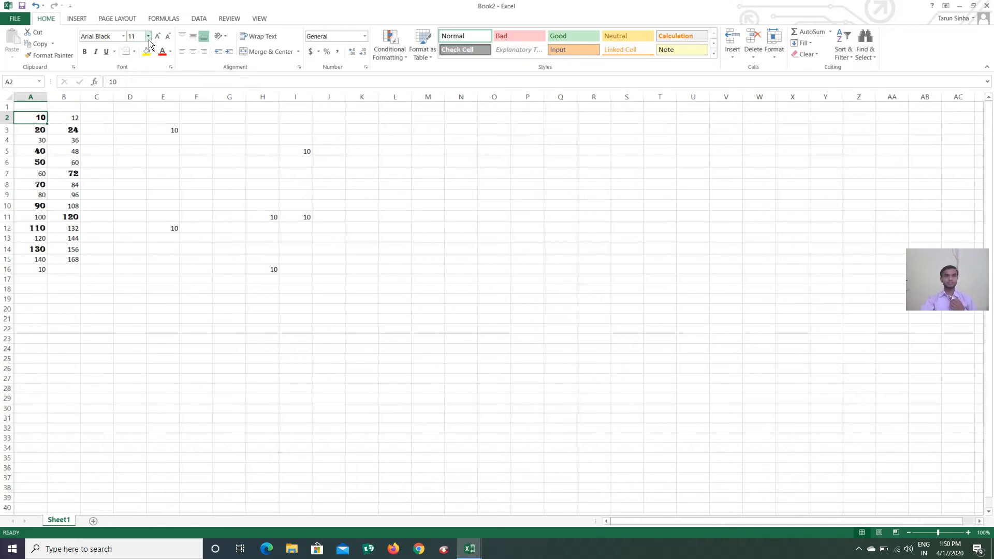
Try A2's 10 at size 16 and larger sizes, then shrink it back down to 11
{"action": "left_click", "coordinate": [149, 38]}
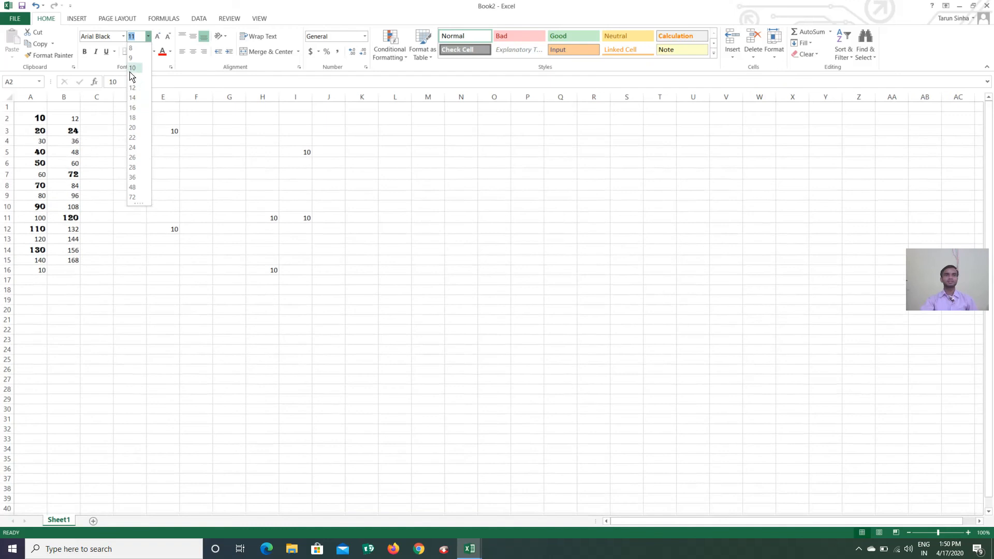
{"action": "left_click", "coordinate": [136, 108]}
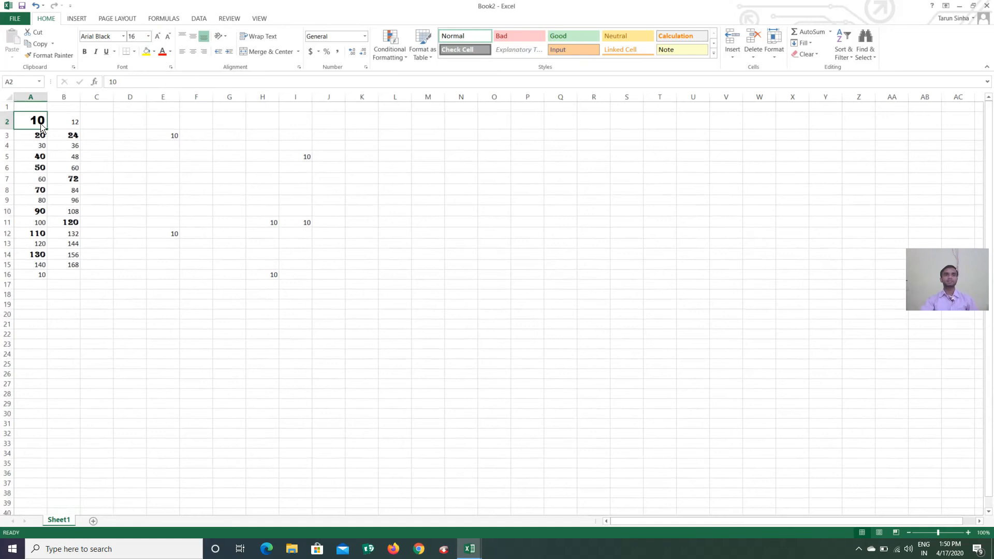
{"action": "left_click", "coordinate": [157, 37]}
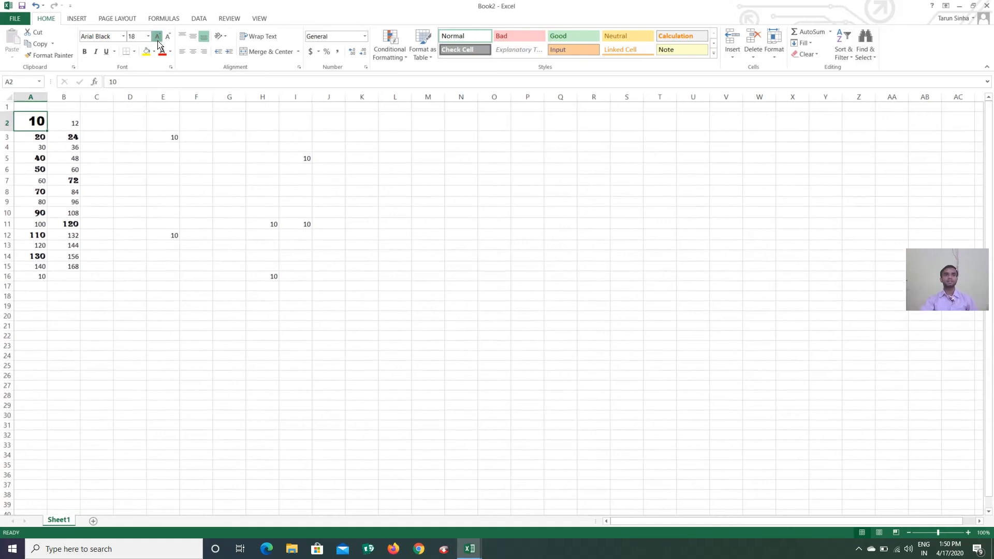
{"action": "left_click", "coordinate": [158, 37]}
{"action": "left_click", "coordinate": [157, 38]}
{"action": "left_click", "coordinate": [157, 38]}
{"action": "left_click", "coordinate": [158, 37]}
{"action": "left_click", "coordinate": [158, 40]}
{"action": "left_click", "coordinate": [158, 40]}
{"action": "left_click", "coordinate": [158, 40]}
{"action": "left_click", "coordinate": [158, 40]}
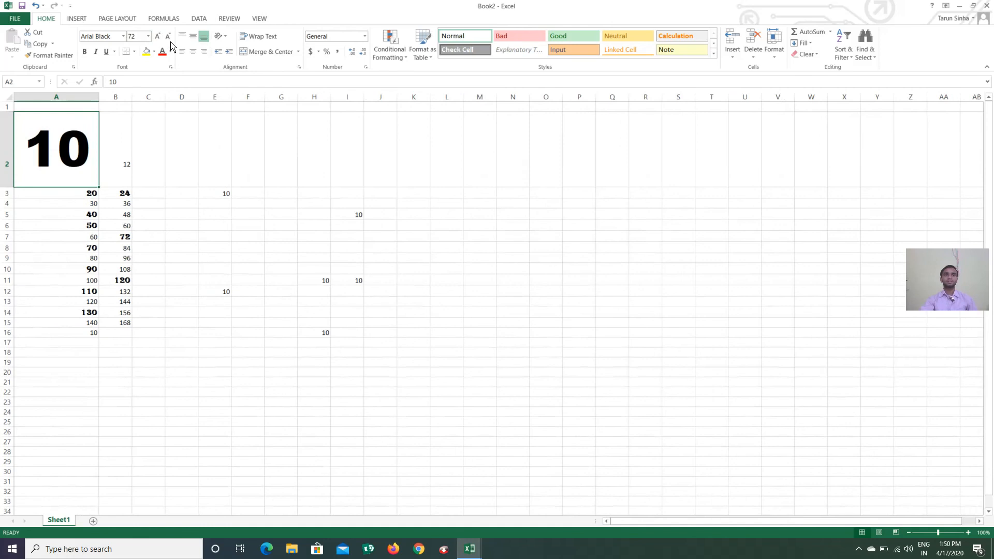
{"action": "left_click", "coordinate": [168, 37]}
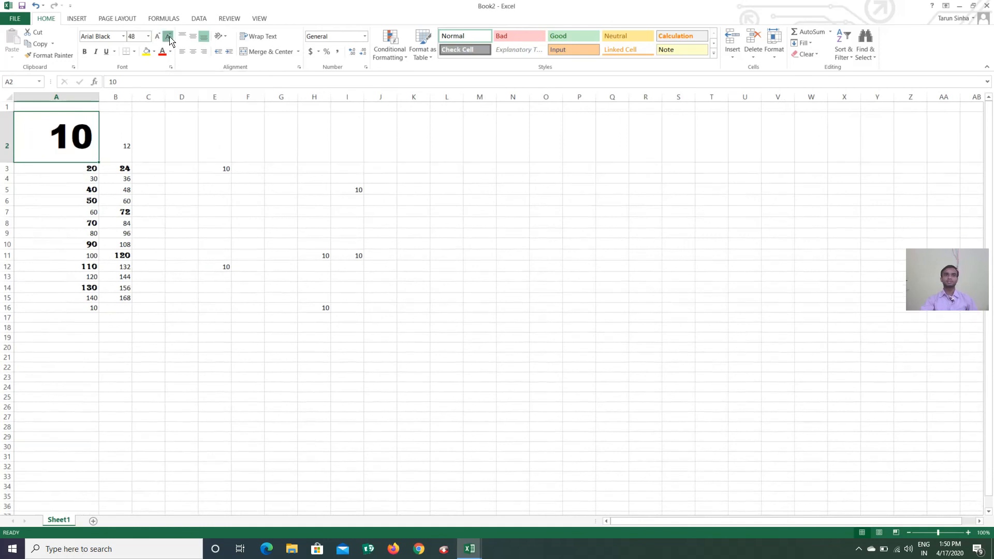
{"action": "left_click", "coordinate": [168, 37]}
{"action": "left_click", "coordinate": [168, 37]}
{"action": "left_click", "coordinate": [168, 37]}
{"action": "left_click", "coordinate": [169, 37]}
{"action": "left_click", "coordinate": [168, 37]}
{"action": "left_click", "coordinate": [168, 37]}
{"action": "left_click", "coordinate": [168, 38]}
{"action": "left_click", "coordinate": [168, 38]}
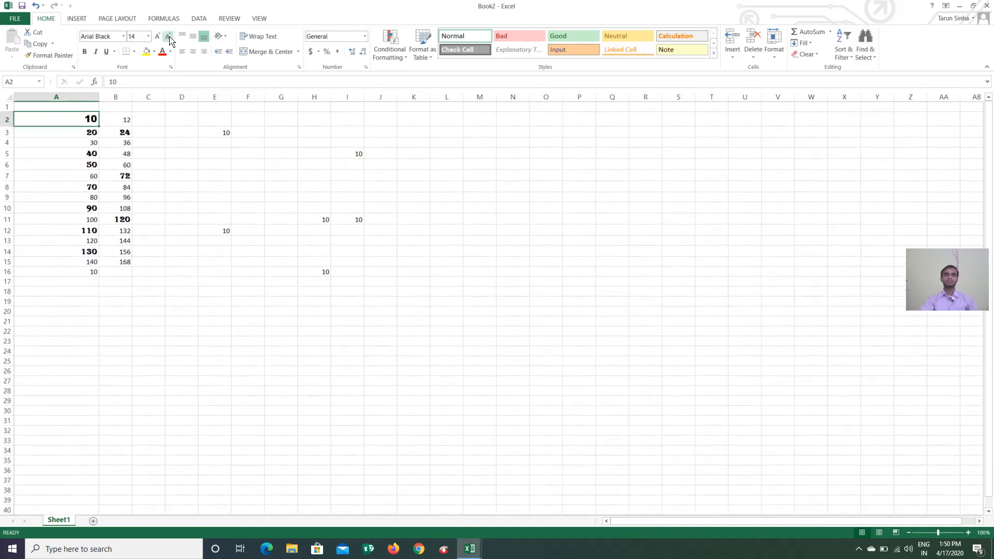
{"action": "left_click", "coordinate": [168, 39]}
{"action": "left_click", "coordinate": [168, 38]}
{"action": "left_click", "coordinate": [168, 39]}
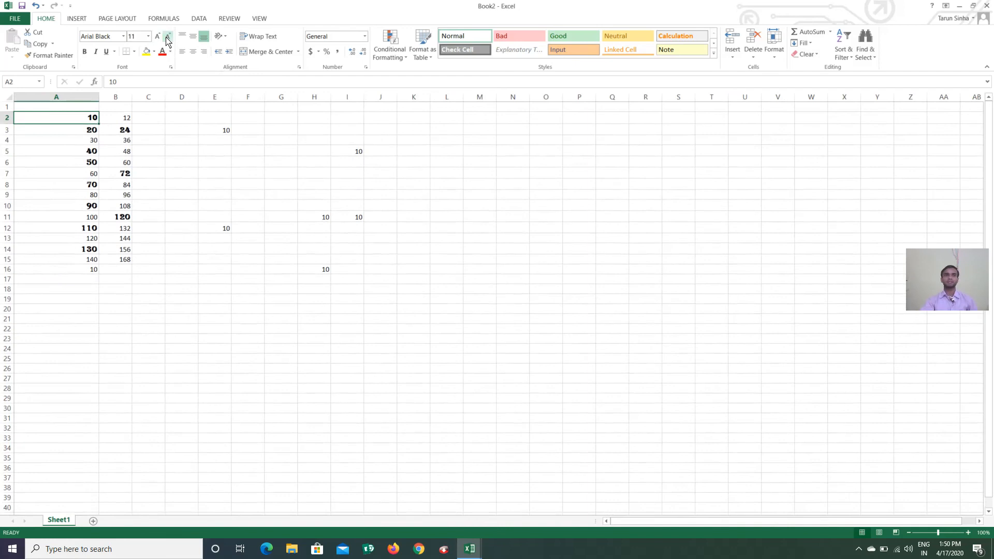
Bold the 10 in A2 and 30 in A4; italicize 48 in B5 and 70 in A8
{"action": "left_click", "coordinate": [85, 54]}
{"action": "left_click", "coordinate": [97, 143]}
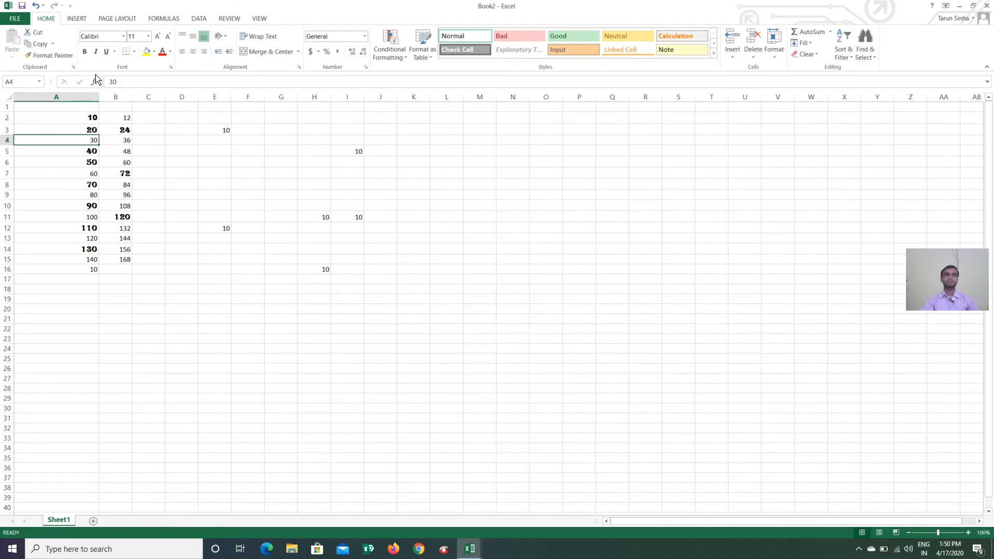
{"action": "left_click", "coordinate": [84, 51]}
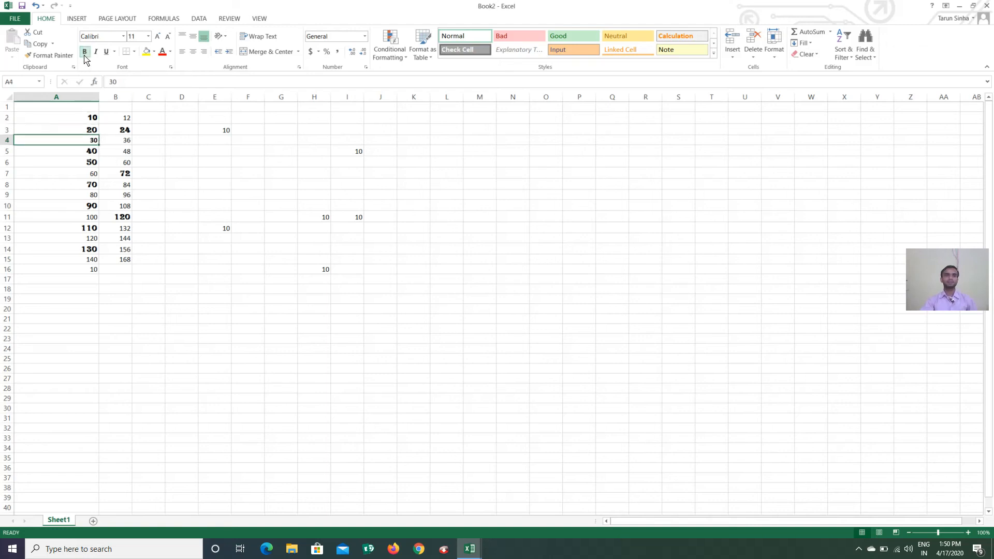
{"action": "left_click", "coordinate": [129, 152]}
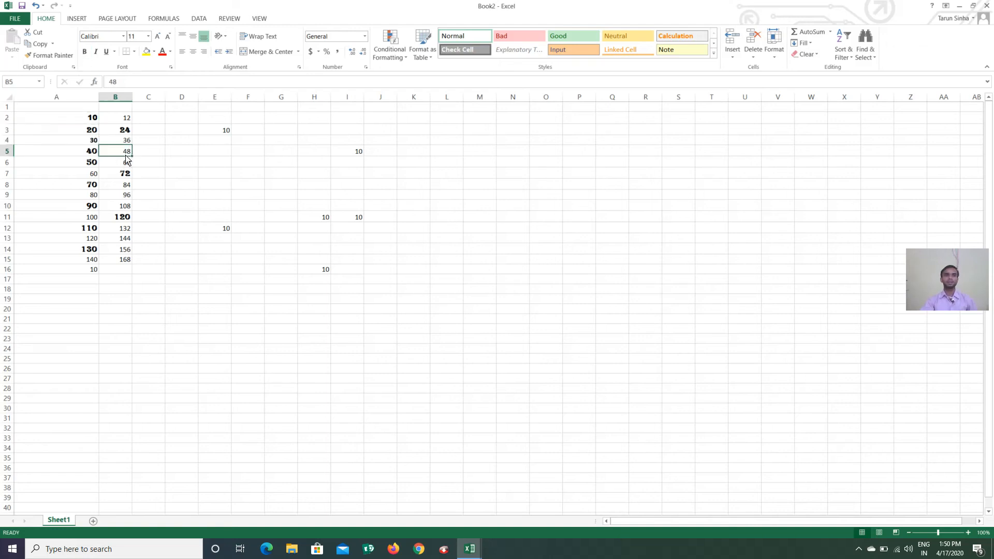
{"action": "left_click", "coordinate": [96, 52]}
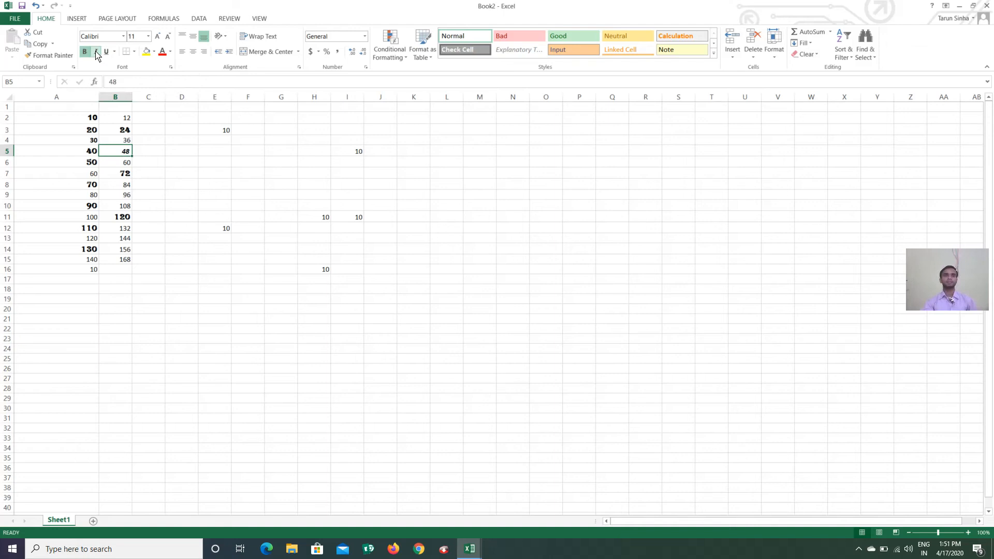
{"action": "left_click", "coordinate": [90, 183]}
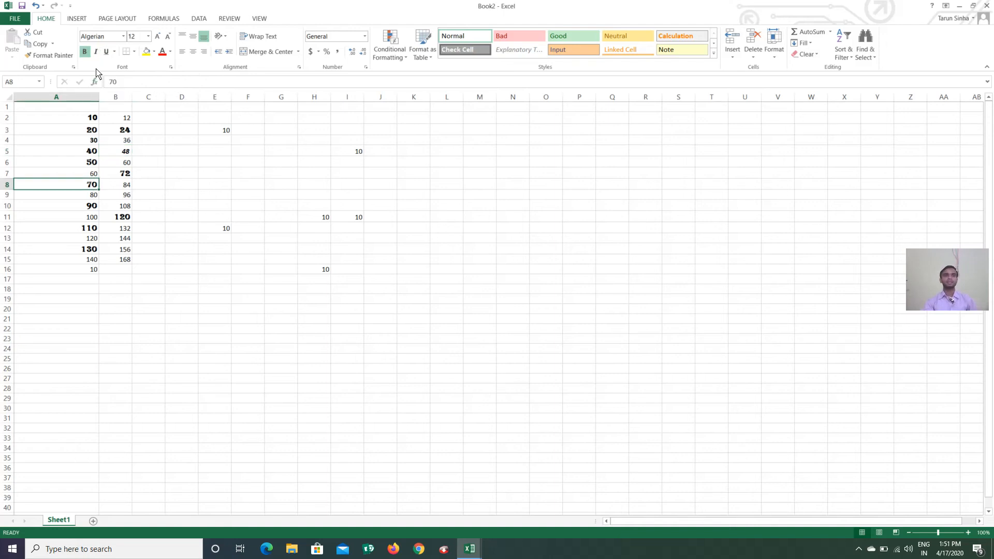
{"action": "left_click", "coordinate": [96, 52]}
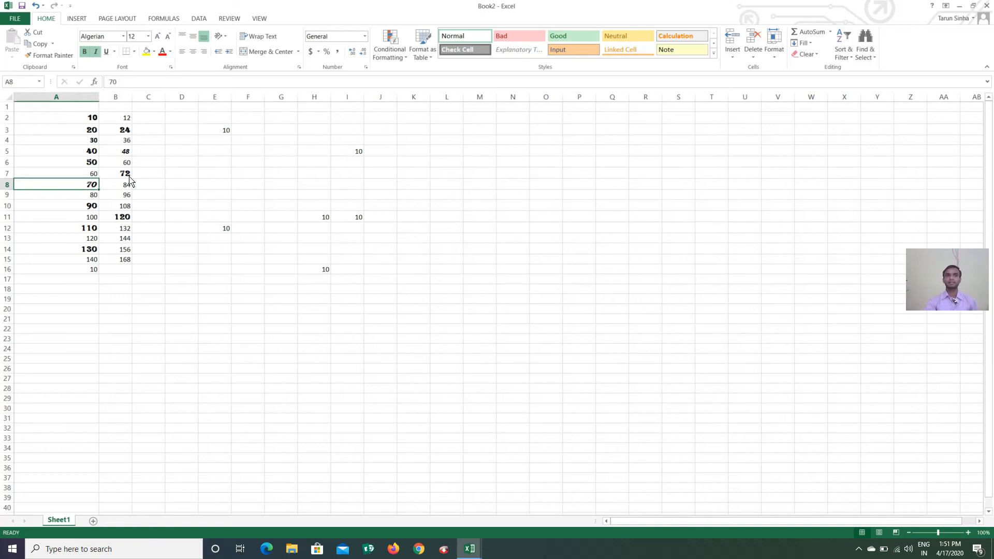
Give B7's 72 a double underline, then remove its bold and underline
{"action": "left_click", "coordinate": [126, 175]}
{"action": "left_click", "coordinate": [106, 51]}
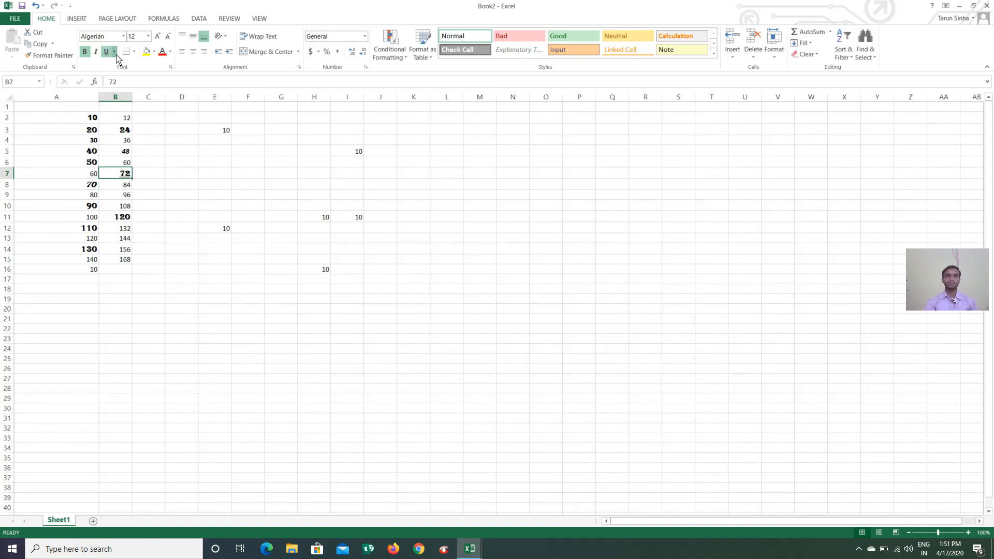
{"action": "left_click", "coordinate": [115, 51]}
{"action": "left_click", "coordinate": [143, 77]}
{"action": "left_click", "coordinate": [147, 187]}
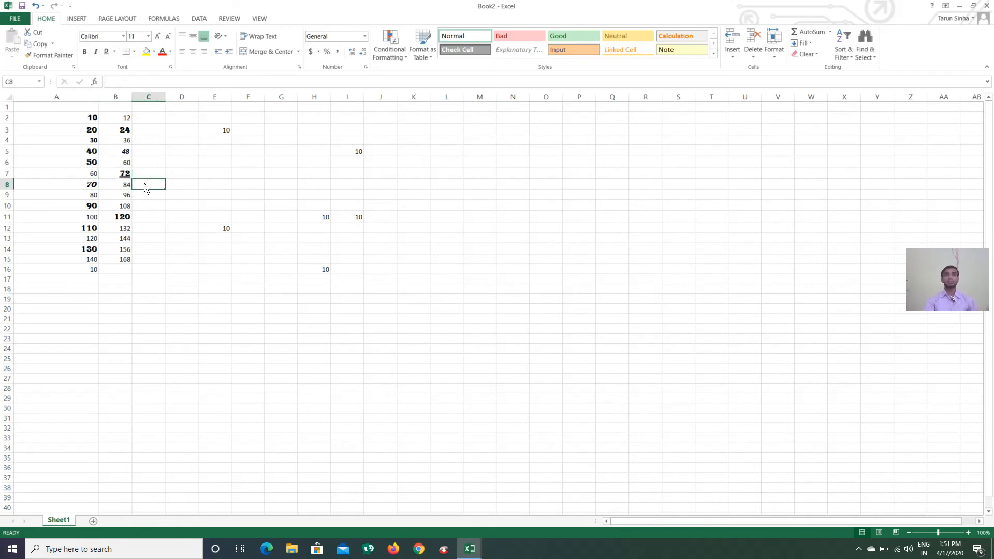
{"action": "left_click", "coordinate": [126, 177]}
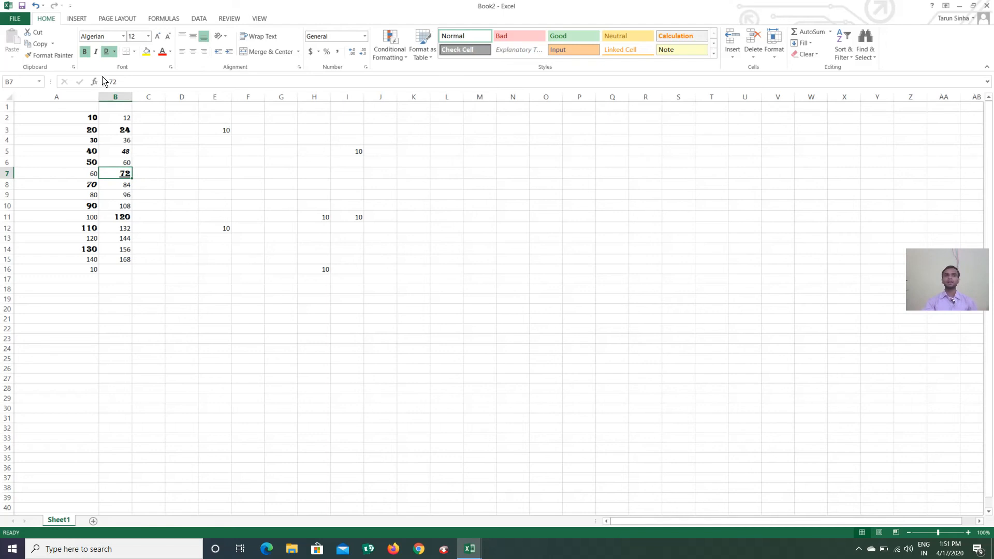
{"action": "left_click", "coordinate": [85, 51]}
{"action": "left_click", "coordinate": [106, 51]}
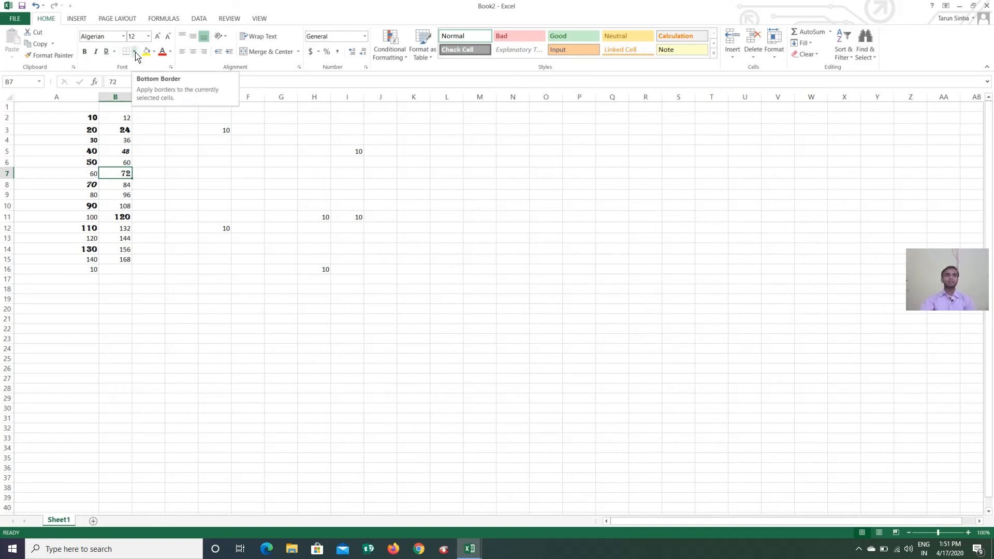
{"action": "left_click", "coordinate": [160, 184]}
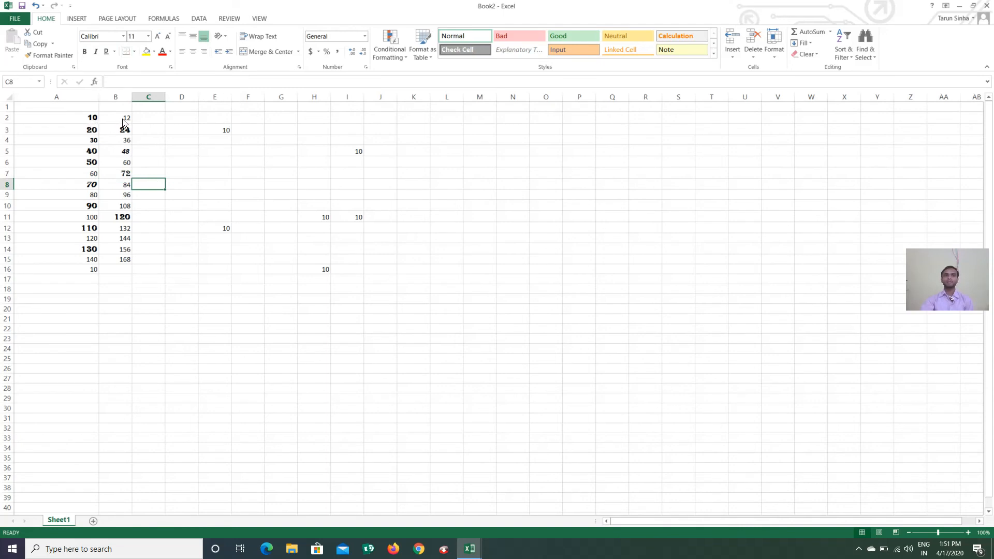
{"action": "left_click_drag", "start_coordinate": [125, 123], "coordinate": [129, 263]}
{"action": "left_click", "coordinate": [126, 249]}
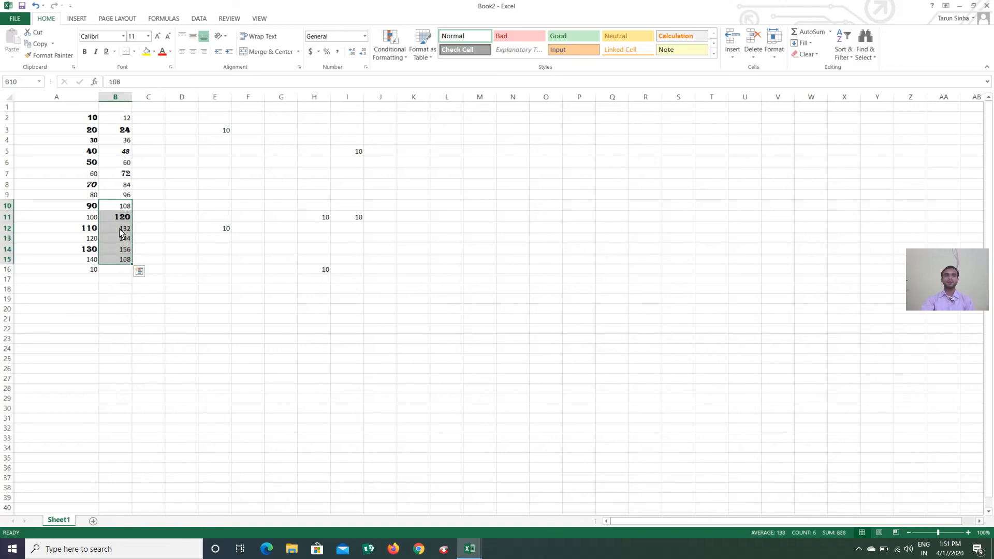
{"action": "left_click", "coordinate": [134, 52]}
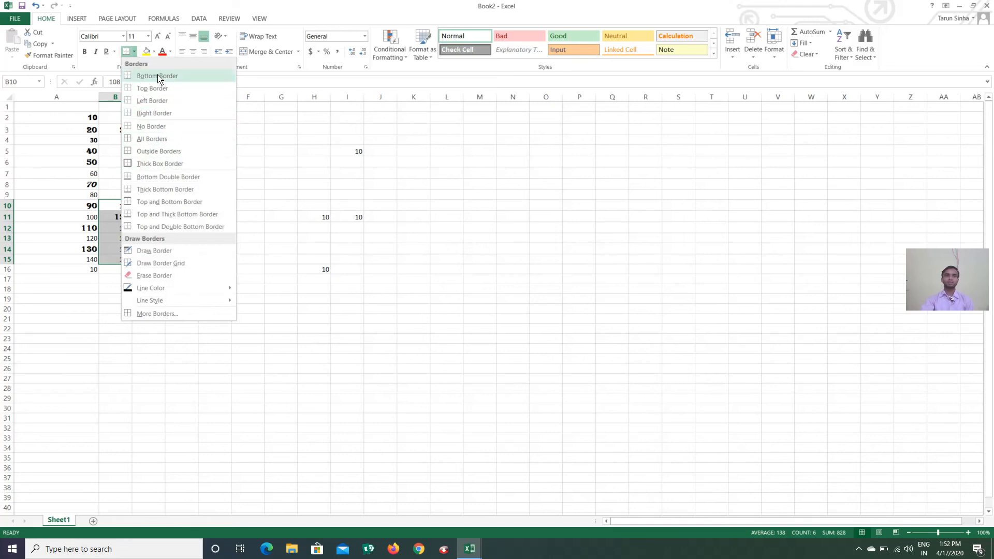
{"action": "left_click", "coordinate": [145, 164]}
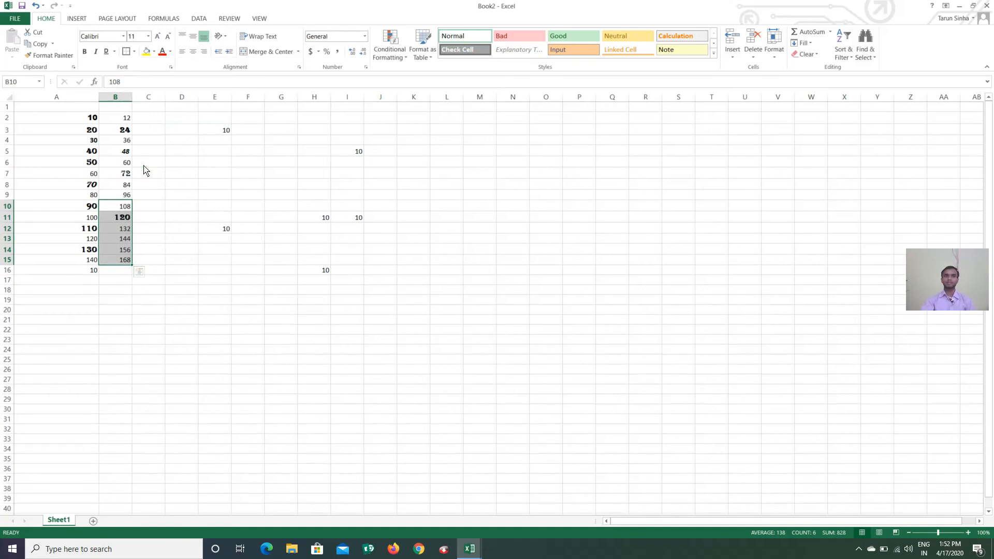
{"action": "left_click", "coordinate": [167, 218]}
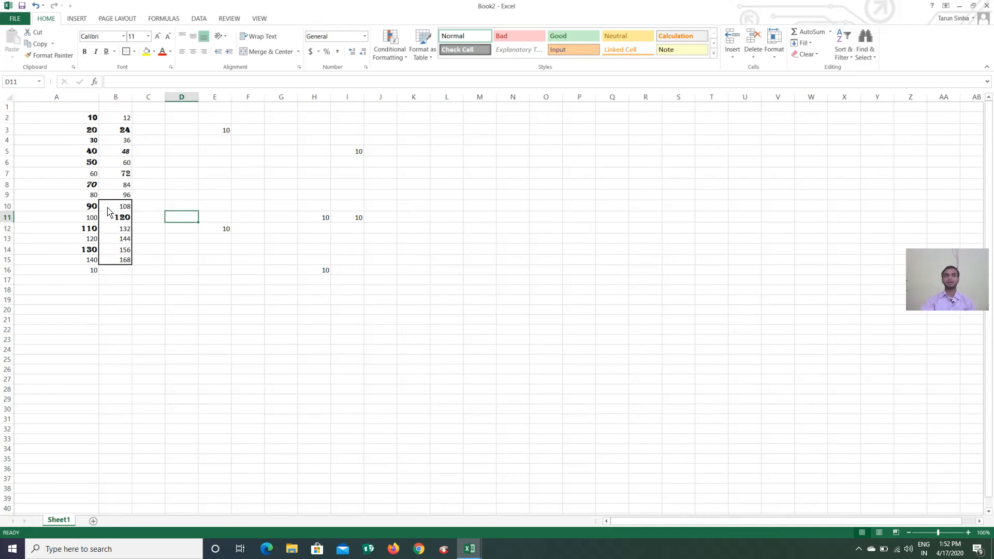
{"action": "left_click_drag", "start_coordinate": [107, 210], "coordinate": [126, 264]}
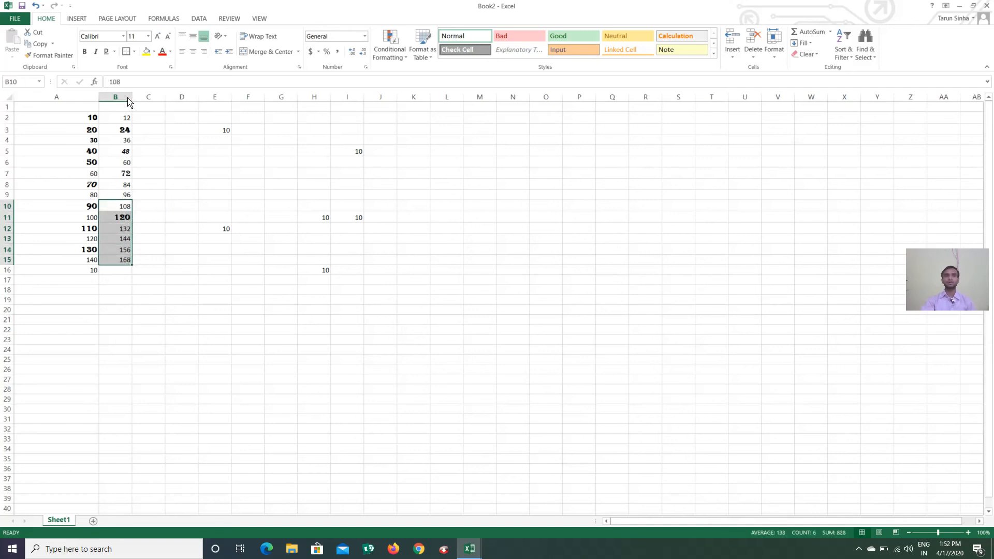
{"action": "left_click", "coordinate": [134, 52]}
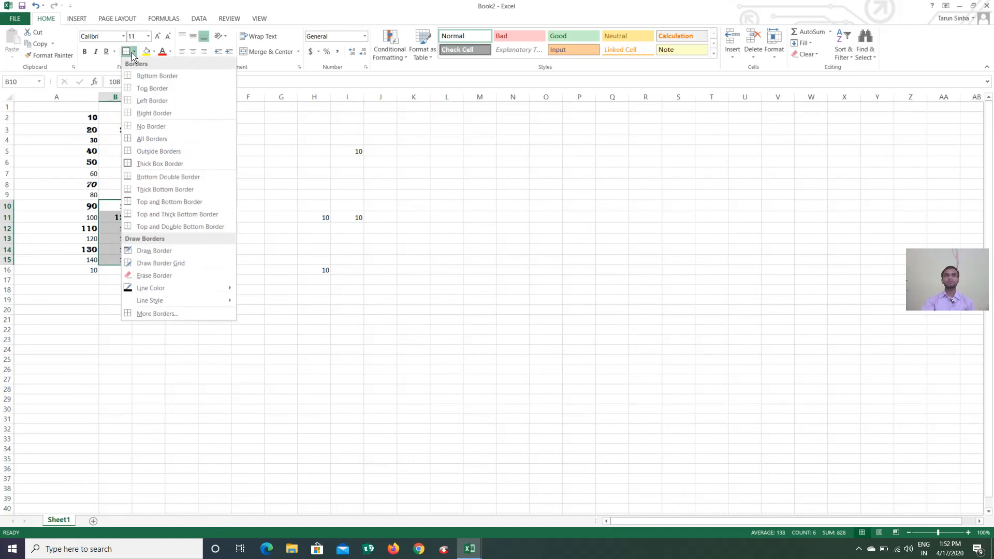
{"action": "left_click", "coordinate": [147, 127]}
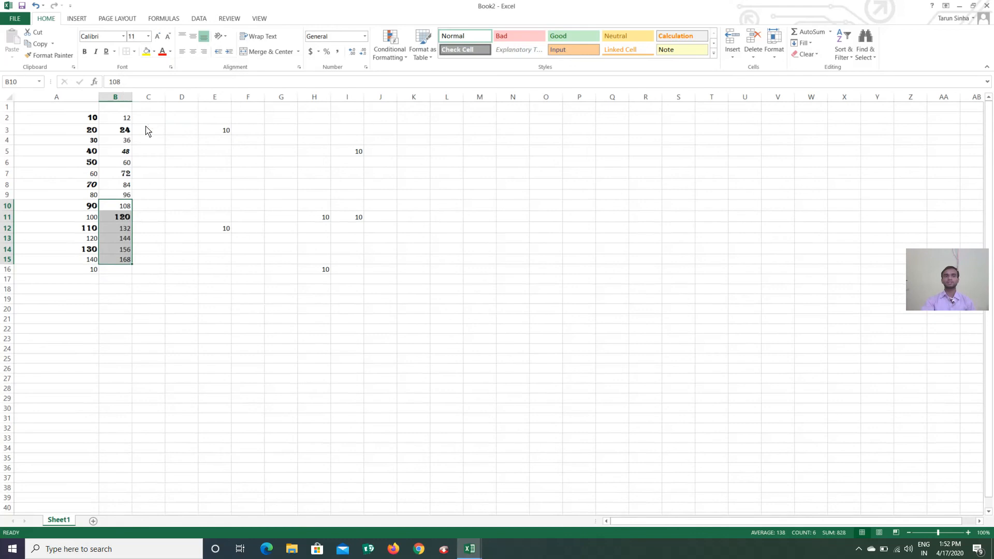
{"action": "left_click", "coordinate": [155, 290]}
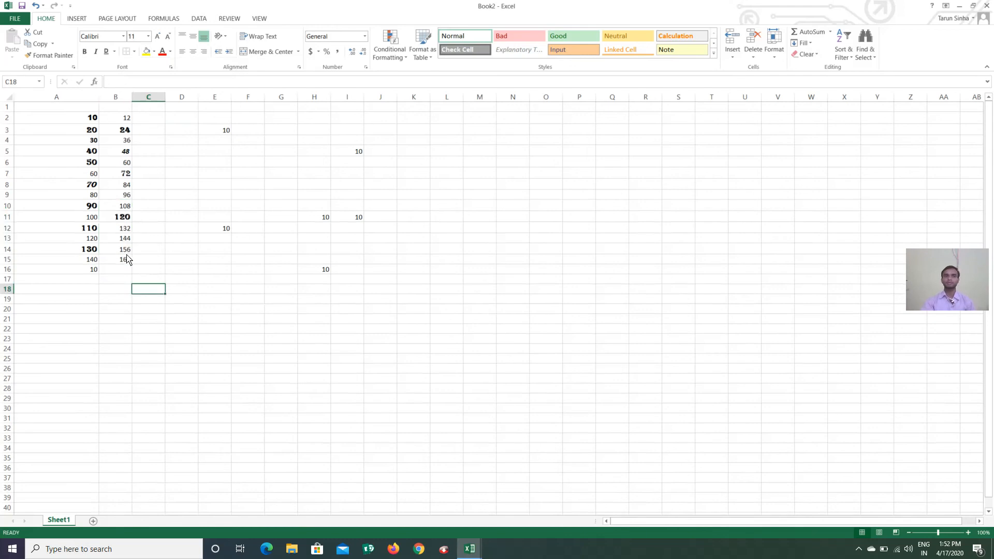
{"action": "left_click", "coordinate": [134, 51]}
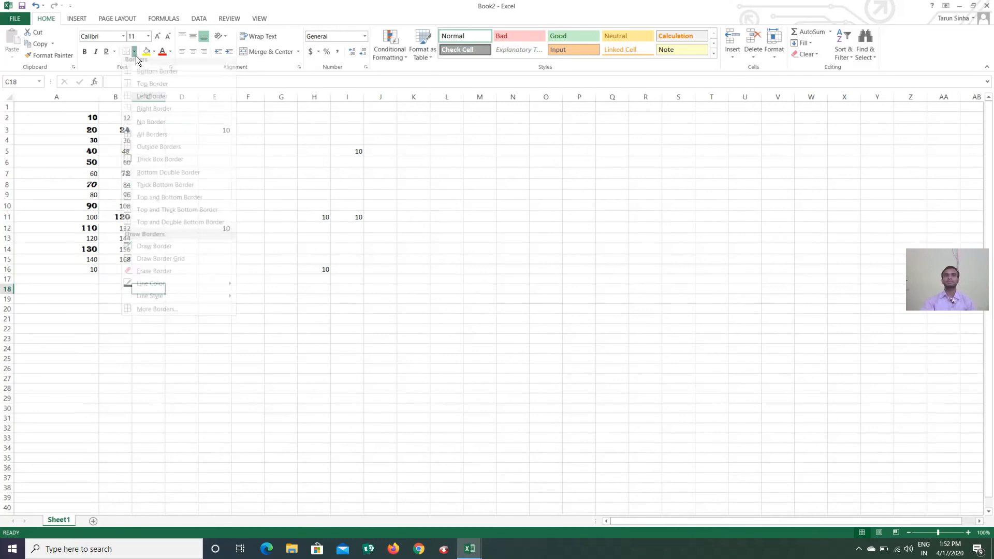
{"action": "left_click", "coordinate": [262, 194]}
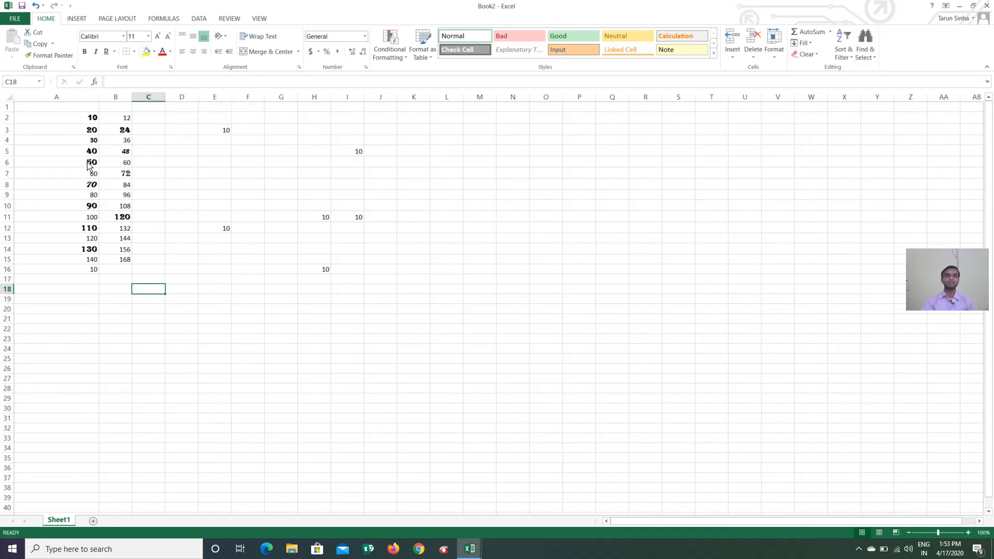
Fill cell A8, holding 70, with yellow
{"action": "left_click", "coordinate": [94, 185]}
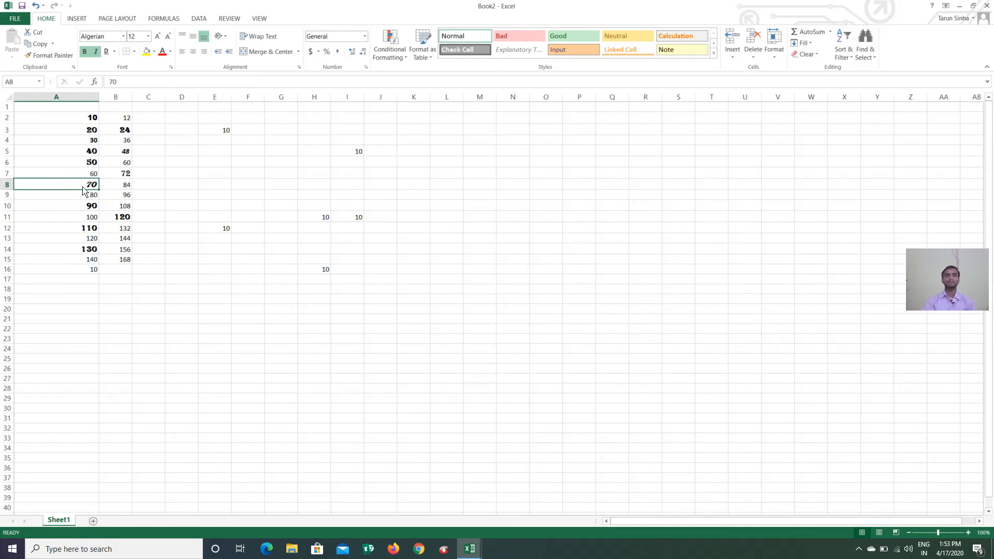
{"action": "left_click", "coordinate": [154, 52]}
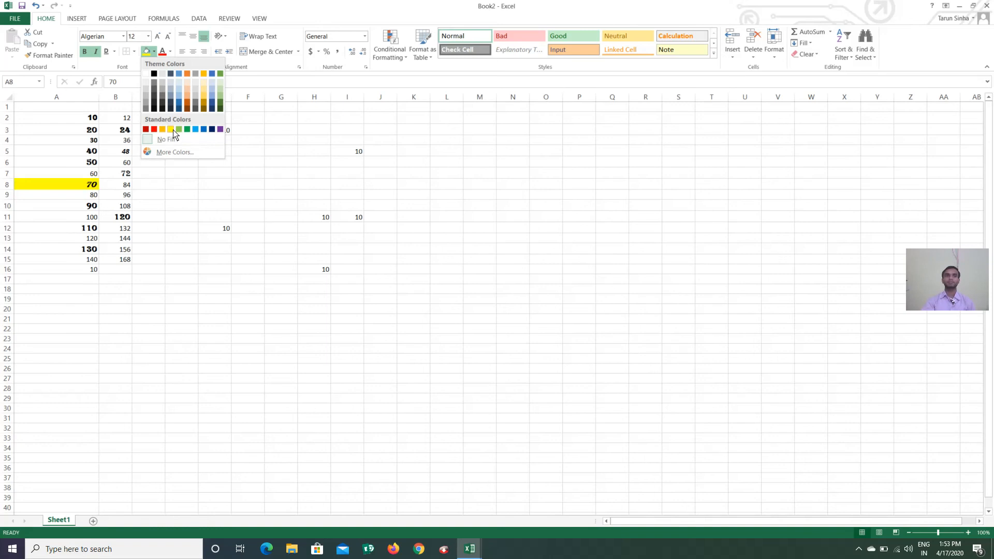
{"action": "left_click", "coordinate": [153, 229]}
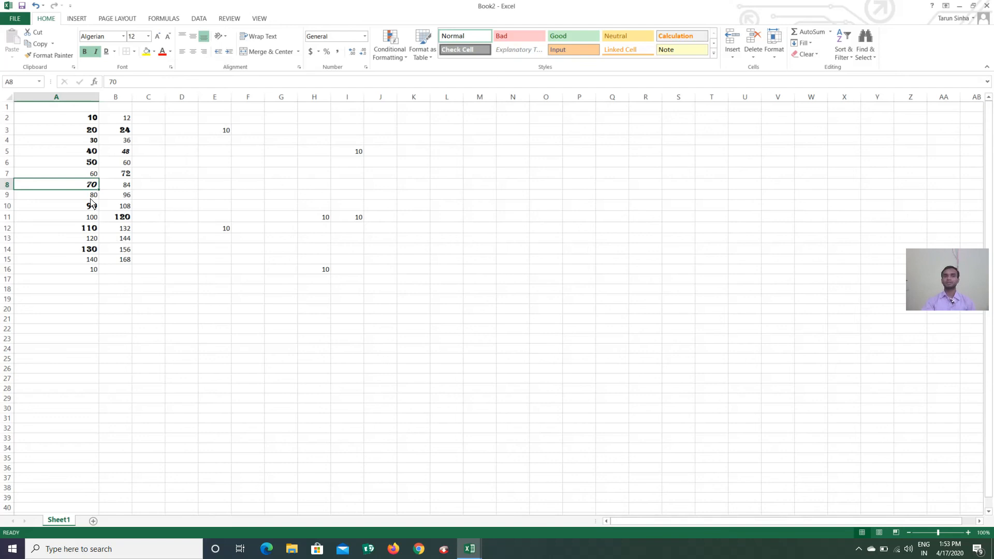
{"action": "left_click", "coordinate": [154, 56]}
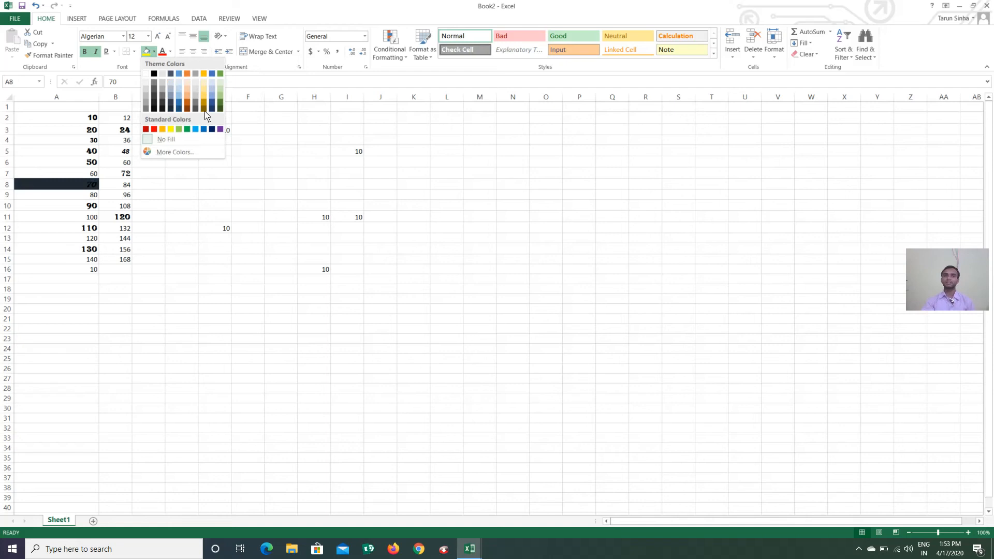
{"action": "left_click", "coordinate": [170, 130]}
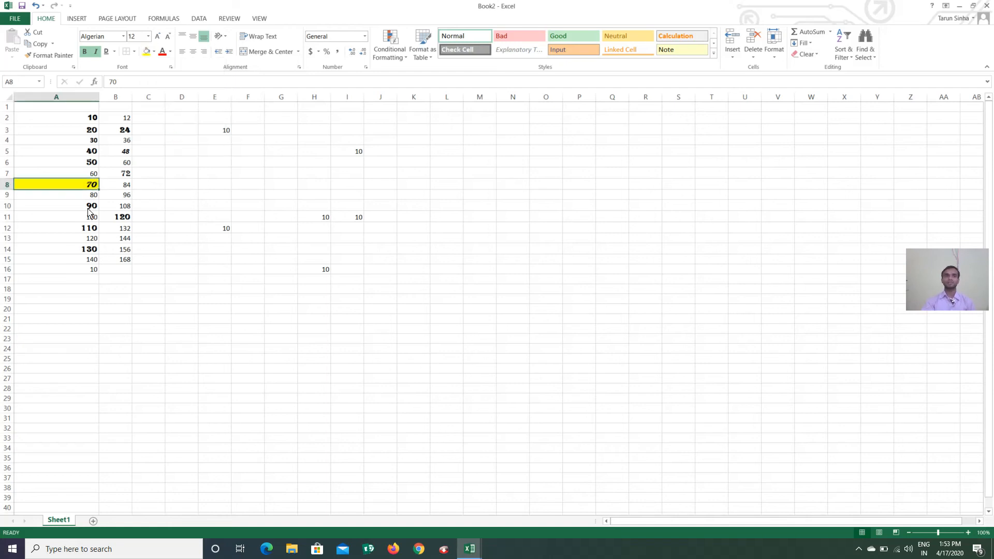
Fill cell E3, holding 10, with purple
{"action": "left_click", "coordinate": [221, 131]}
{"action": "left_click", "coordinate": [154, 52]}
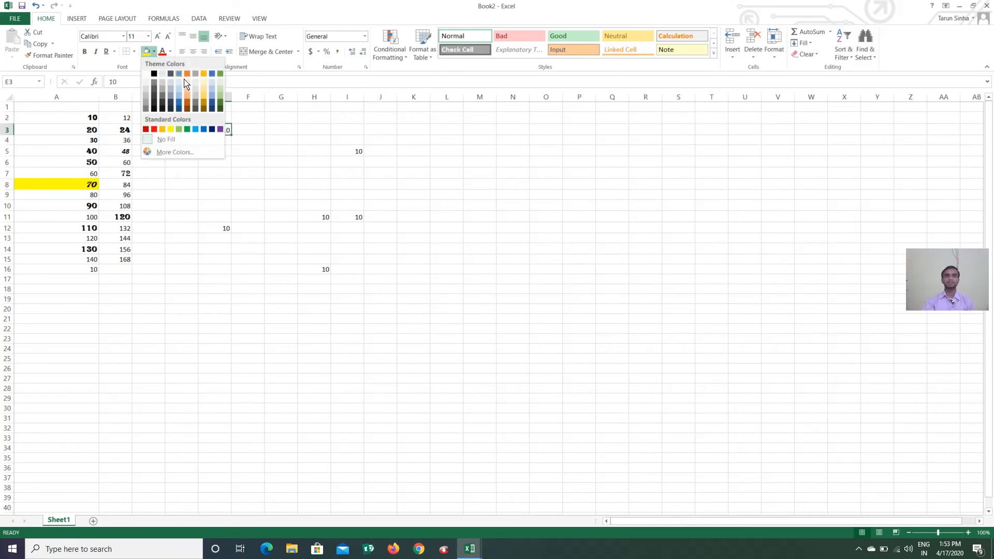
{"action": "left_click", "coordinate": [219, 130]}
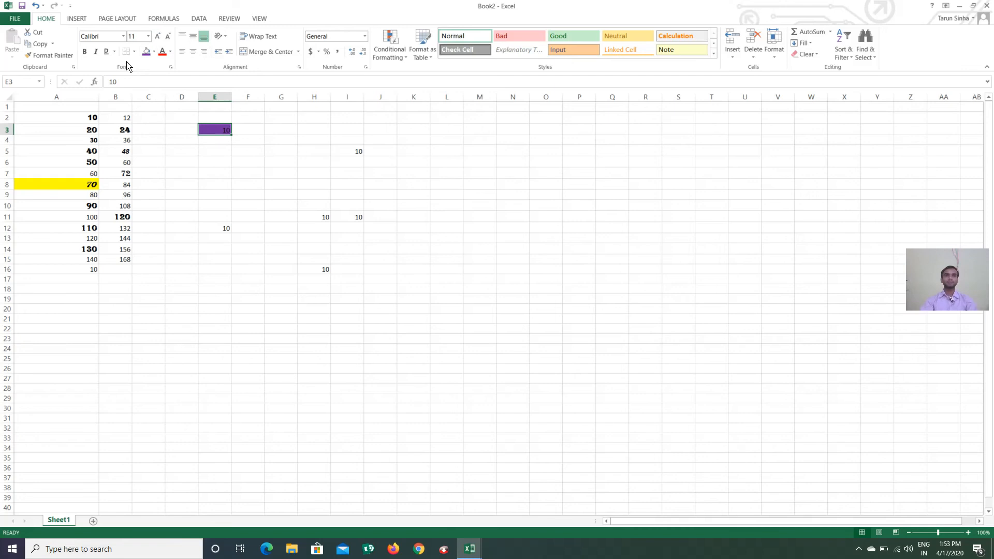
{"action": "left_click", "coordinate": [273, 206]}
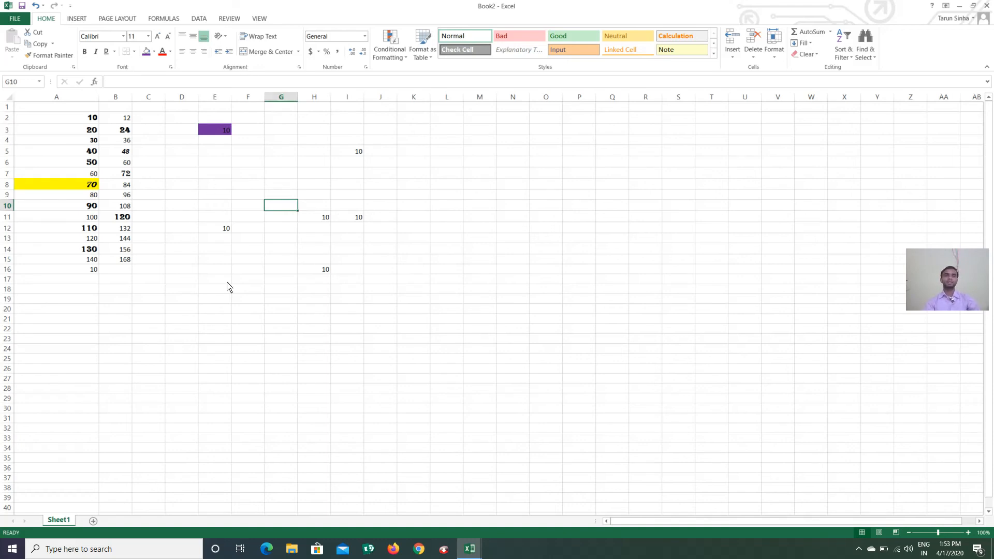
Select A2 and drag row 2's lower border down so the row is about 114 points tall
{"action": "left_click_drag", "start_coordinate": [193, 299], "coordinate": [196, 309]}
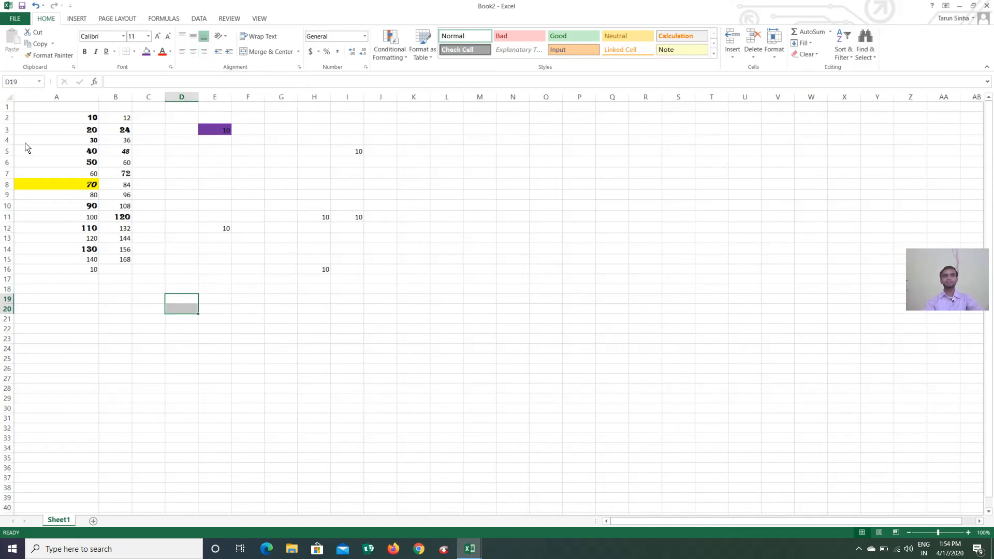
{"action": "left_click", "coordinate": [11, 124]}
{"action": "left_click", "coordinate": [42, 119]}
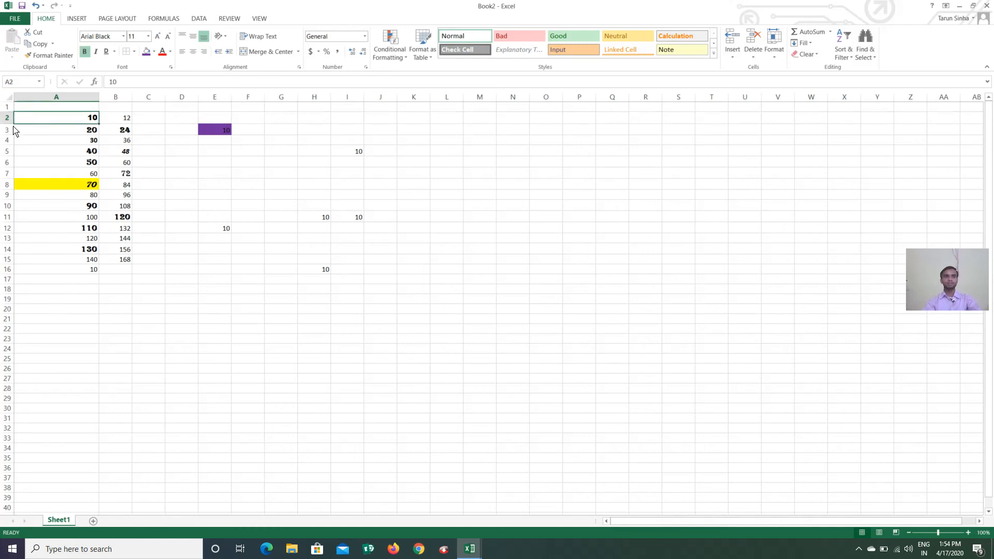
{"action": "left_click_drag", "start_coordinate": [11, 125], "coordinate": [8, 195]}
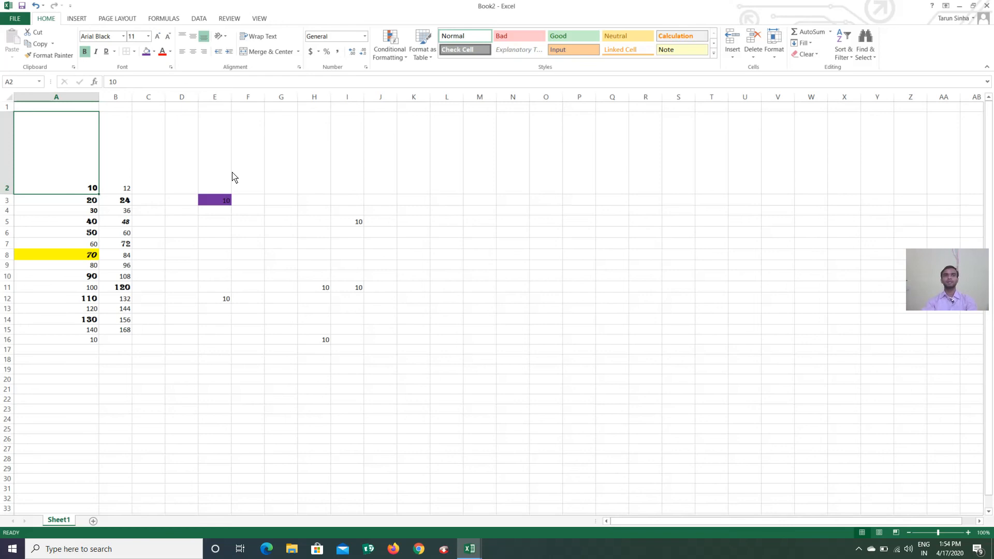
Try Top, Middle, Left, Center and Right alignment on A2, ending middle- and right-aligned
{"action": "left_click", "coordinate": [748, 61]}
{"action": "left_click", "coordinate": [182, 37]}
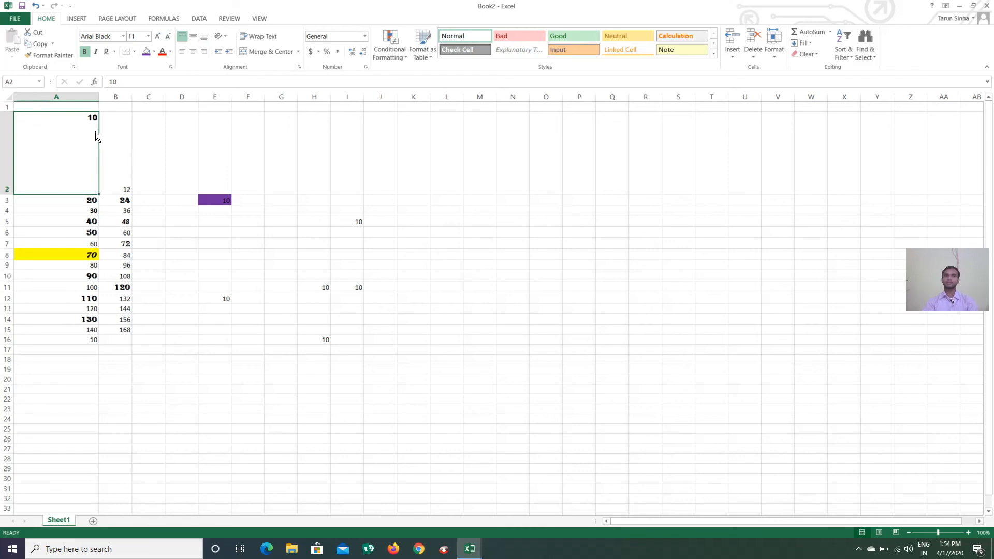
{"action": "left_click", "coordinate": [193, 41]}
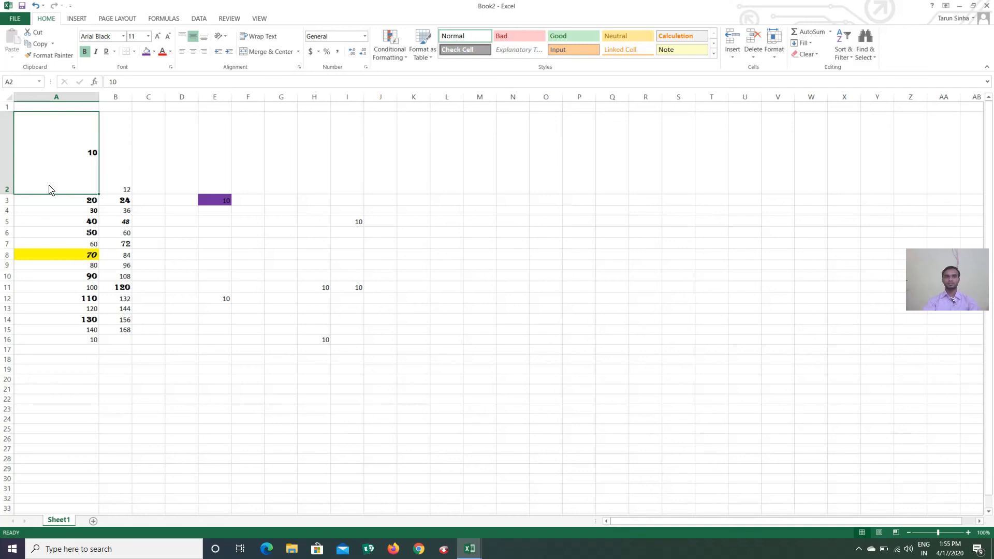
{"action": "left_click", "coordinate": [182, 52]}
{"action": "left_click", "coordinate": [194, 52]}
{"action": "left_click", "coordinate": [204, 54]}
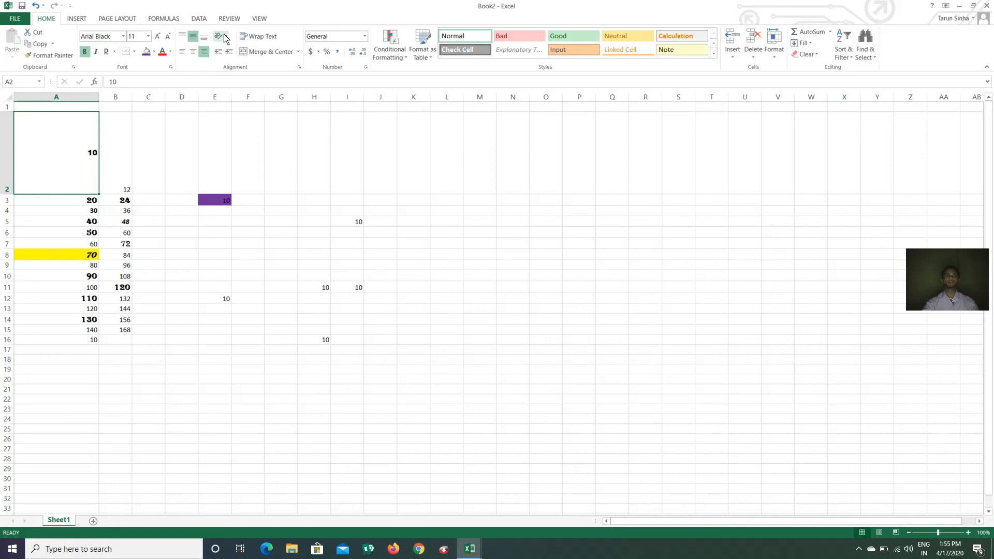
{"action": "left_click", "coordinate": [187, 256]}
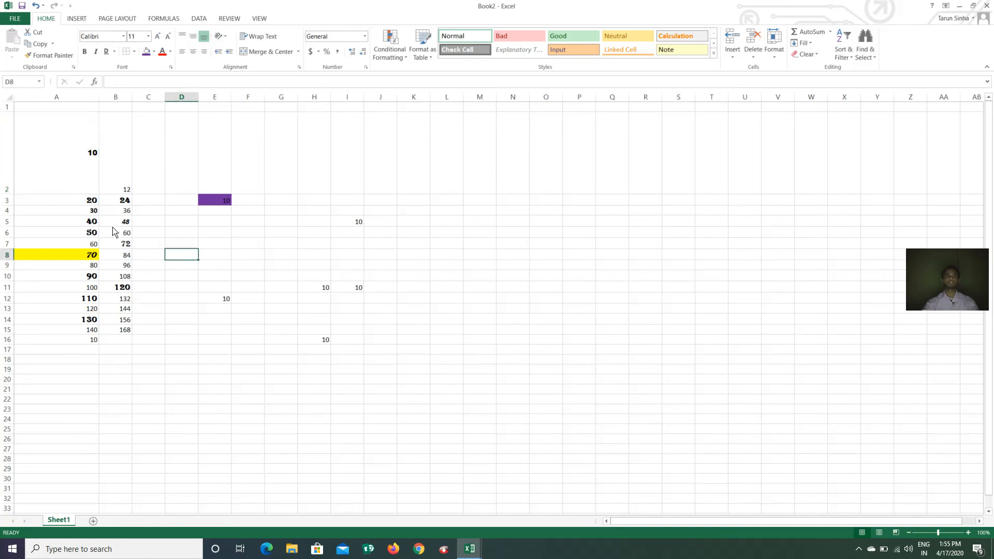
{"action": "left_click_drag", "start_coordinate": [65, 206], "coordinate": [71, 335]}
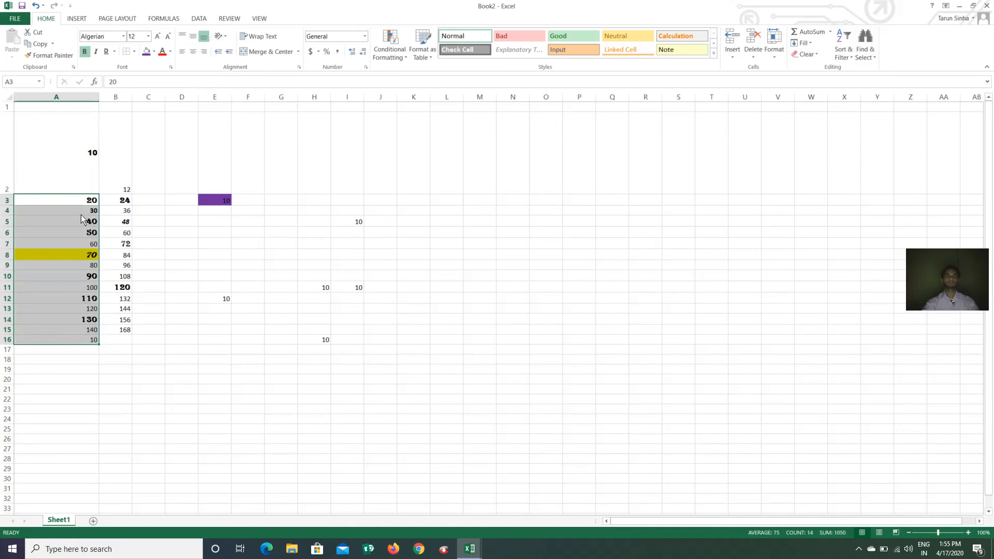
{"action": "left_click", "coordinate": [226, 37]}
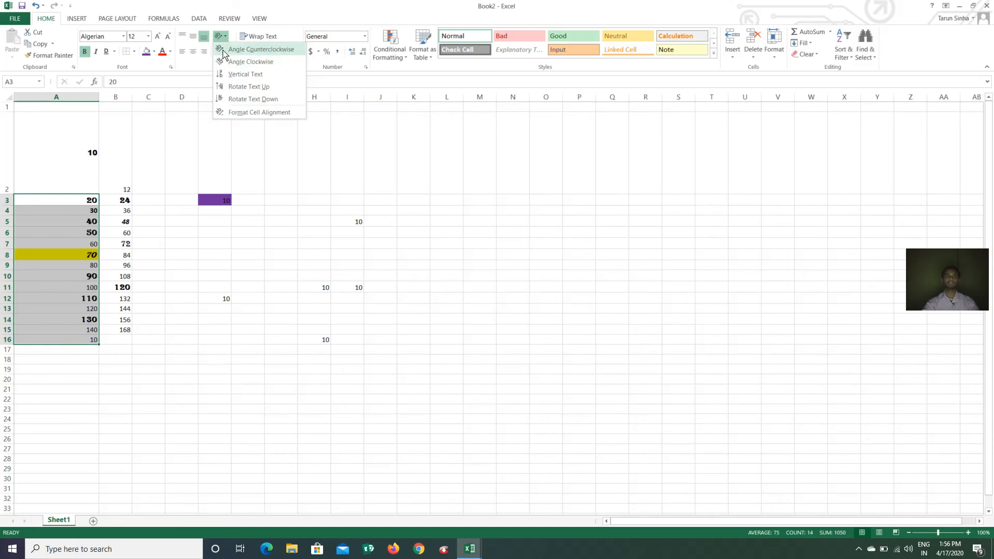
{"action": "left_click", "coordinate": [253, 55]}
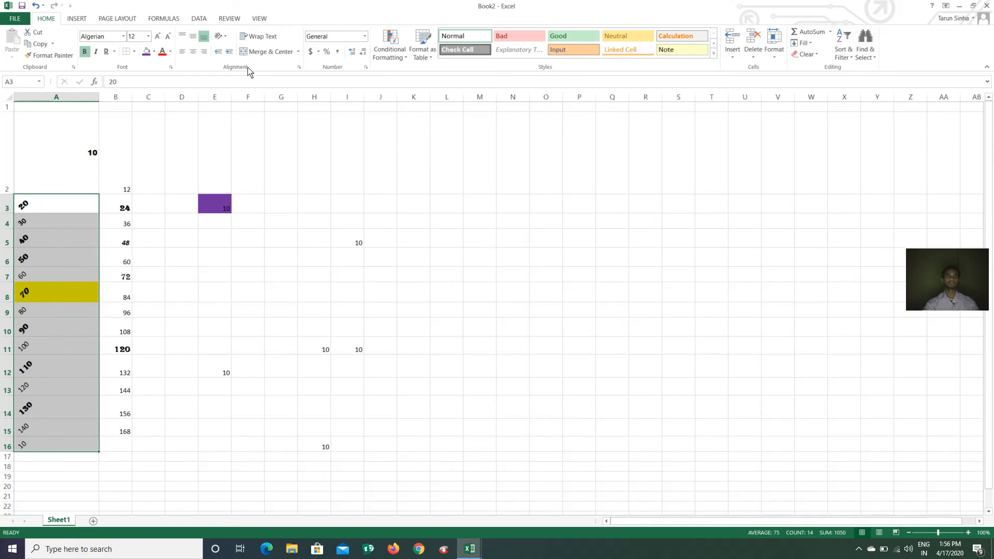
{"action": "left_click", "coordinate": [226, 38]}
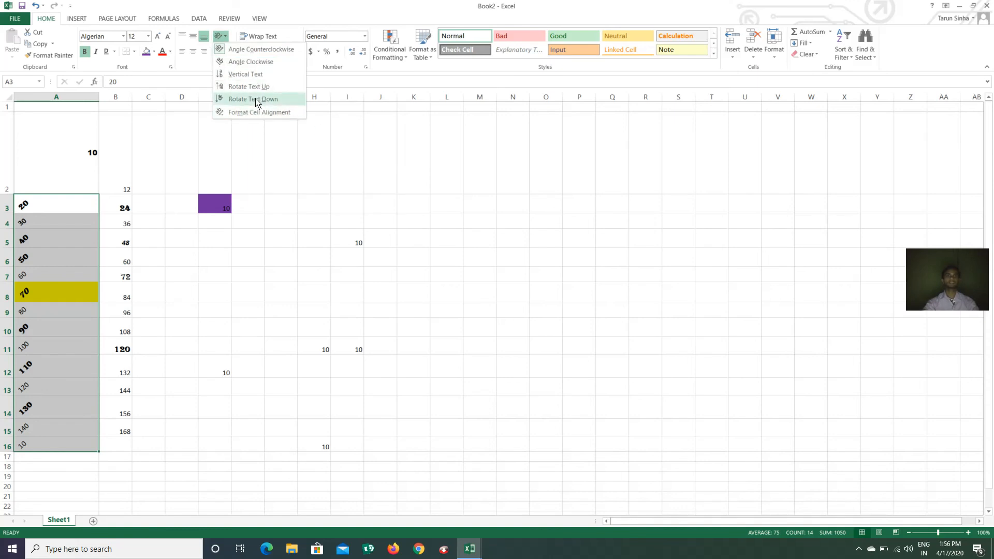
{"action": "left_click", "coordinate": [240, 78]}
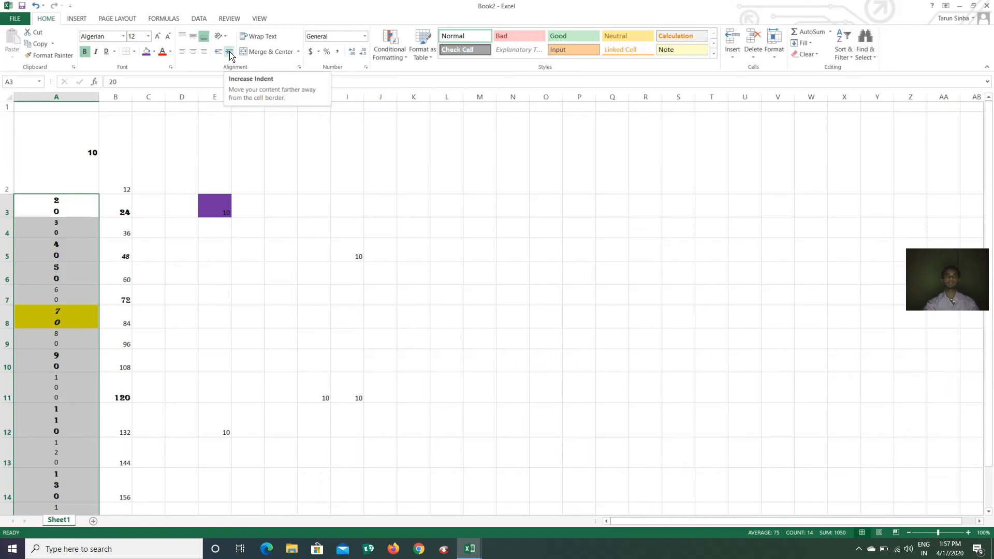
{"action": "left_click", "coordinate": [230, 53]}
{"action": "left_click", "coordinate": [231, 54]}
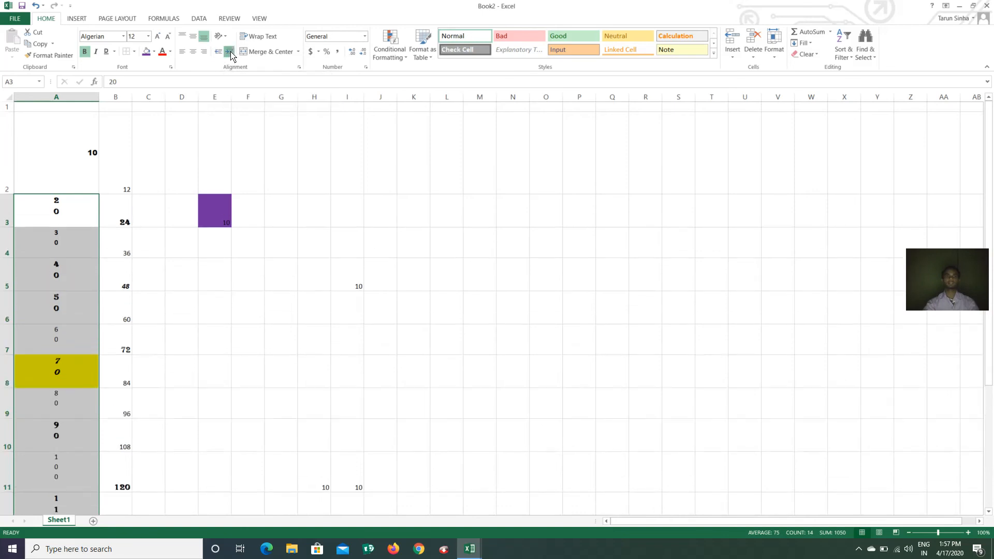
{"action": "left_click", "coordinate": [232, 53]}
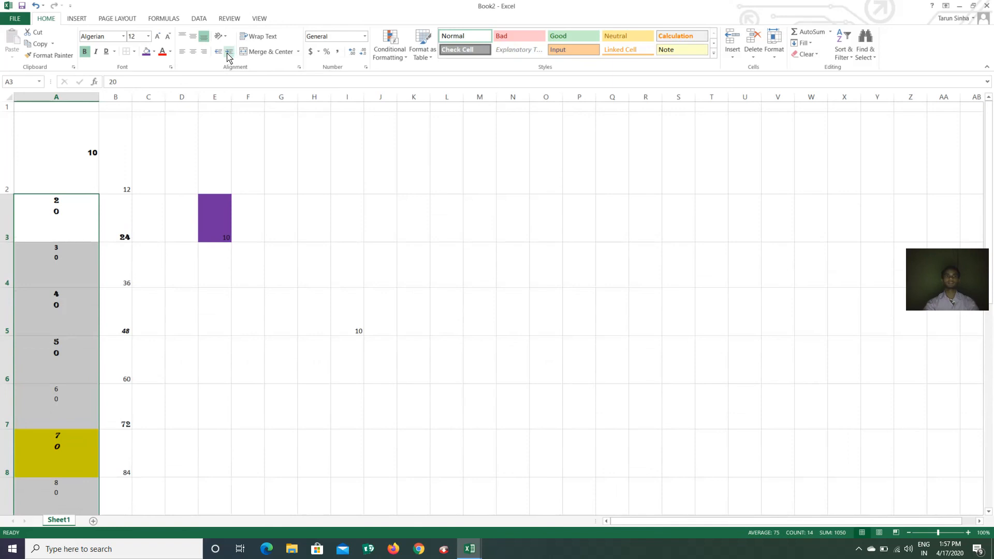
{"action": "left_click", "coordinate": [224, 45]}
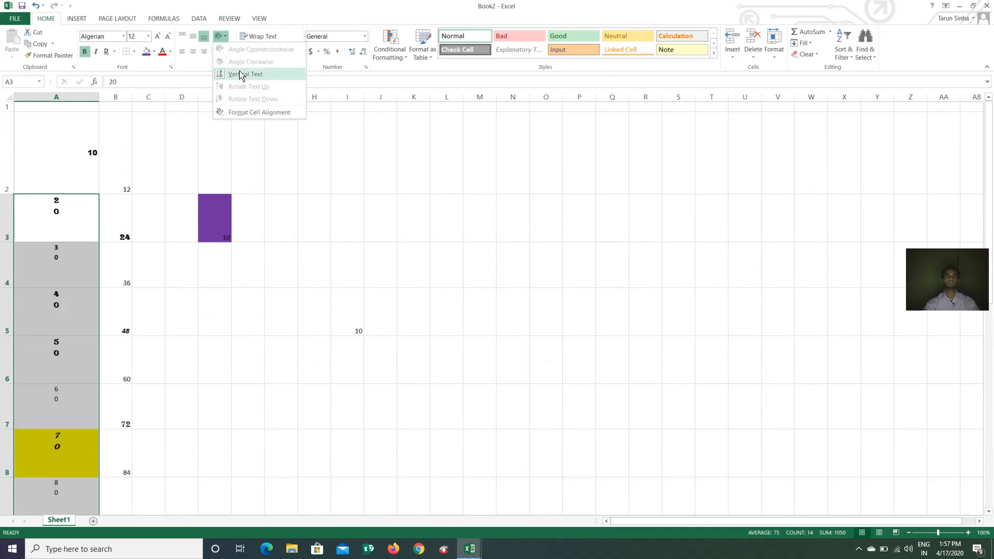
{"action": "left_click", "coordinate": [239, 73]}
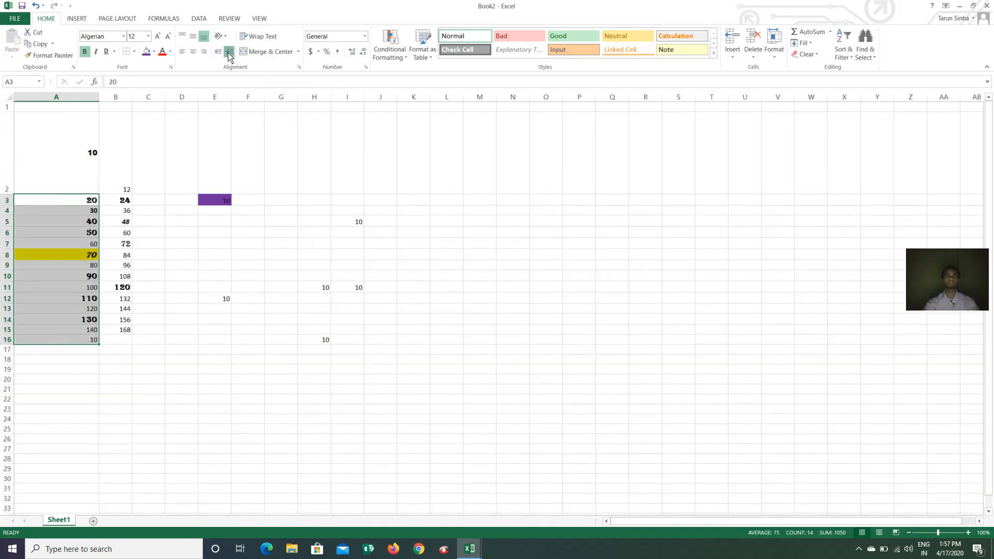
Left-align A3:A16, try several indent levels, return to zero indent, then select E11
{"action": "left_click", "coordinate": [229, 53]}
{"action": "left_click", "coordinate": [229, 52]}
{"action": "left_click", "coordinate": [229, 52]}
{"action": "left_click", "coordinate": [229, 52]}
{"action": "left_click", "coordinate": [230, 52]}
{"action": "left_click", "coordinate": [229, 52]}
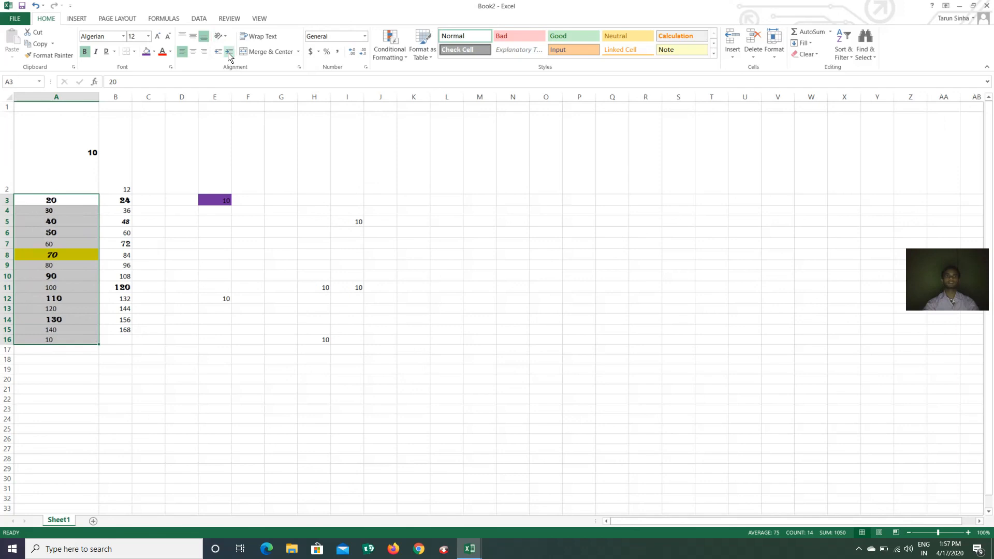
{"action": "left_click", "coordinate": [229, 52]}
{"action": "left_click", "coordinate": [229, 52]}
{"action": "left_click", "coordinate": [219, 54]}
{"action": "left_click", "coordinate": [219, 54]}
{"action": "left_click", "coordinate": [220, 53]}
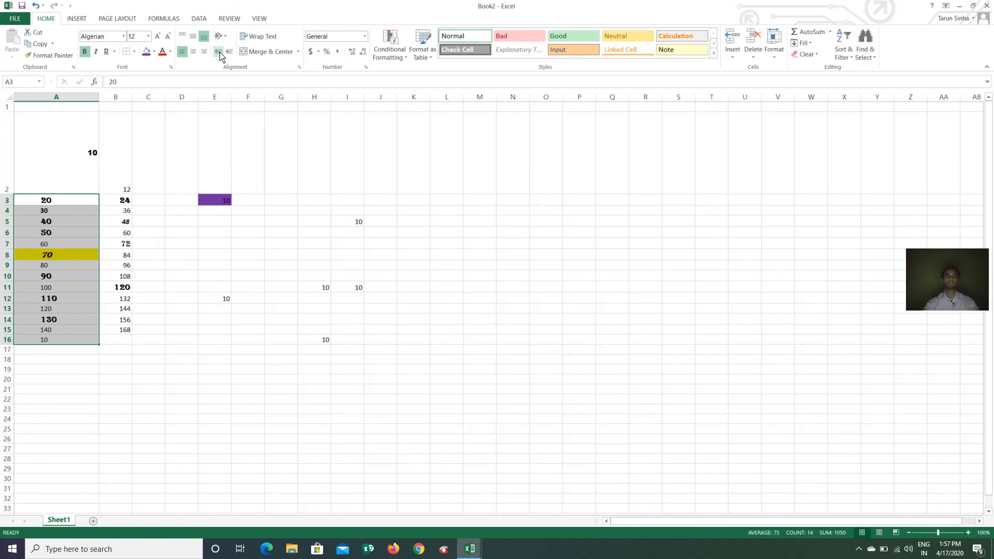
{"action": "left_click", "coordinate": [219, 53]}
{"action": "left_click", "coordinate": [219, 54]}
{"action": "left_click", "coordinate": [219, 54]}
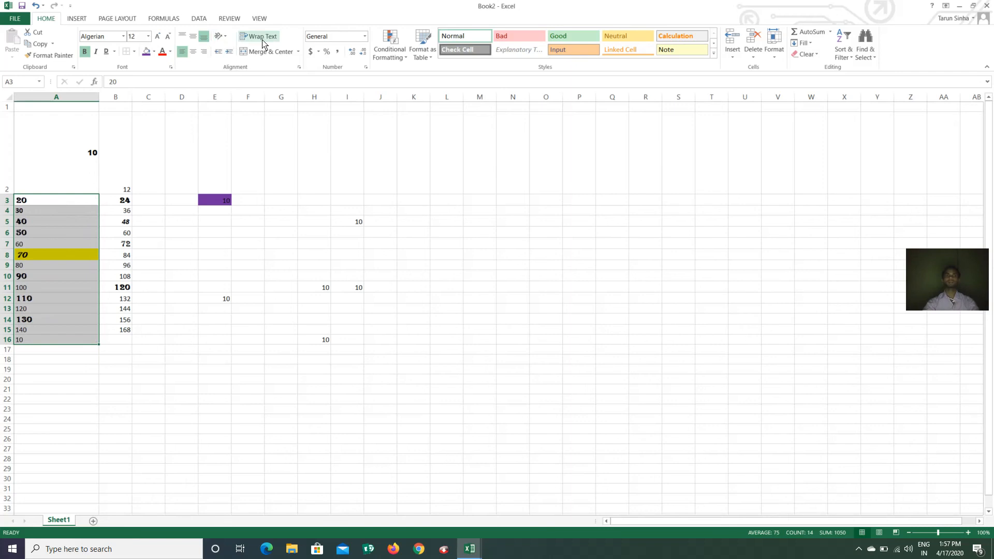
{"action": "left_click", "coordinate": [211, 291]}
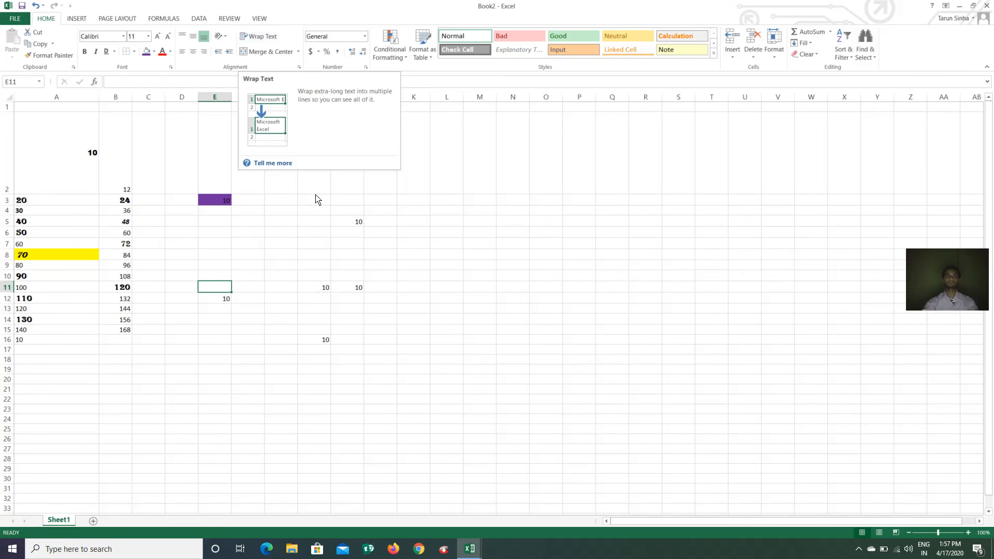
Enter 'THE DATA EXPERT' in cell L5
{"action": "left_click", "coordinate": [281, 243]}
{"action": "left_click", "coordinate": [448, 223]}
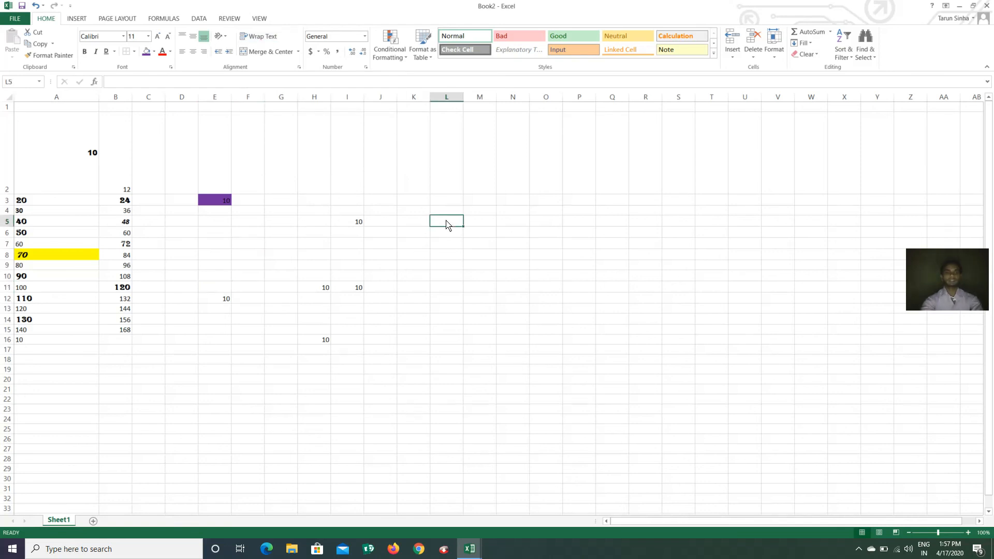
{"action": "type", "text": "THE"}
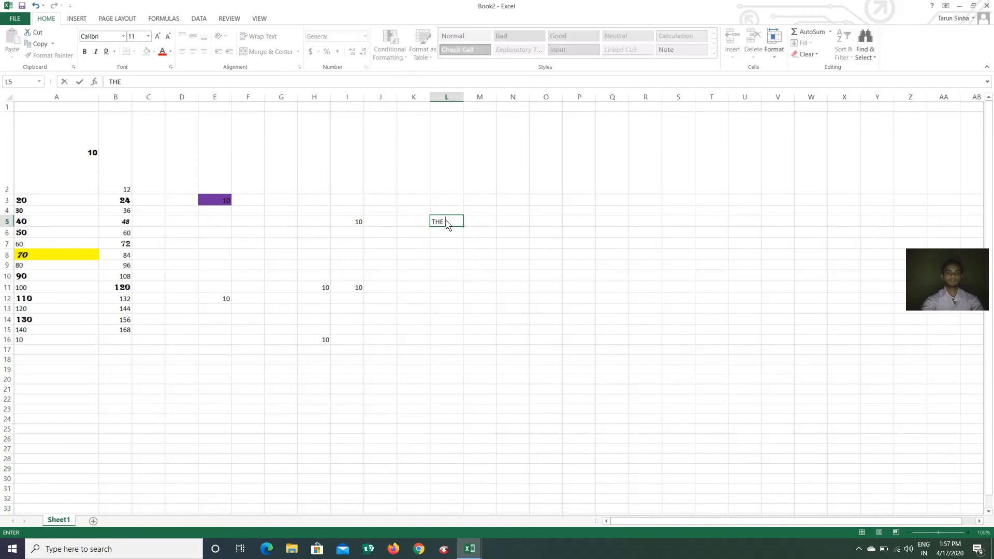
{"action": "type", "text": " DATA EXPERT"}
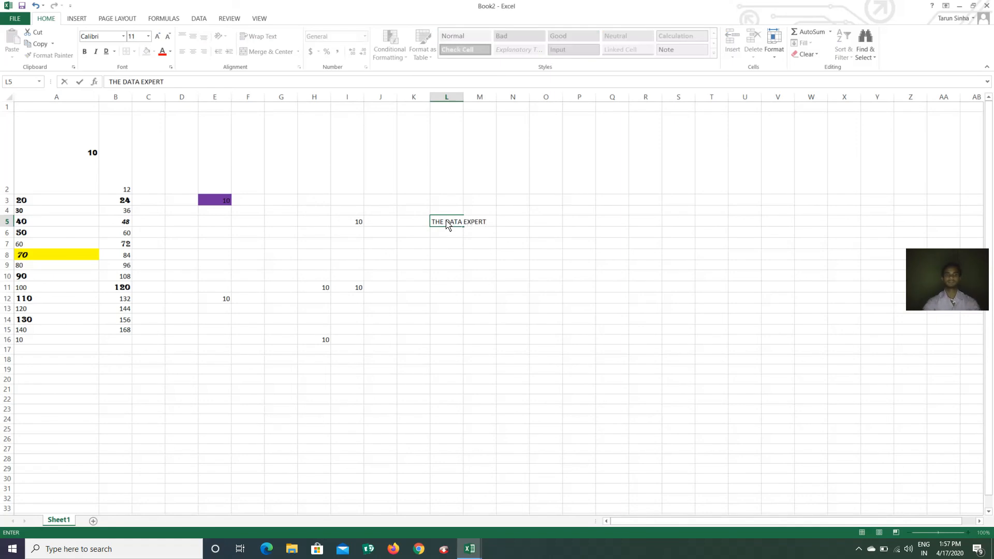
{"action": "left_click", "coordinate": [444, 242]}
Apply Wrap Text to L5 so the title wraps onto two lines
{"action": "left_click", "coordinate": [446, 213]}
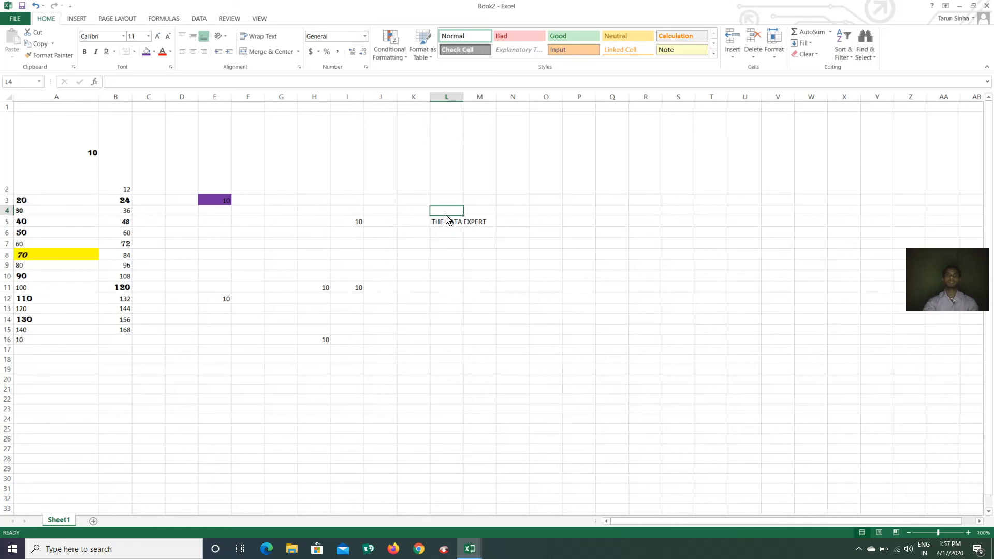
{"action": "left_click", "coordinate": [448, 228]}
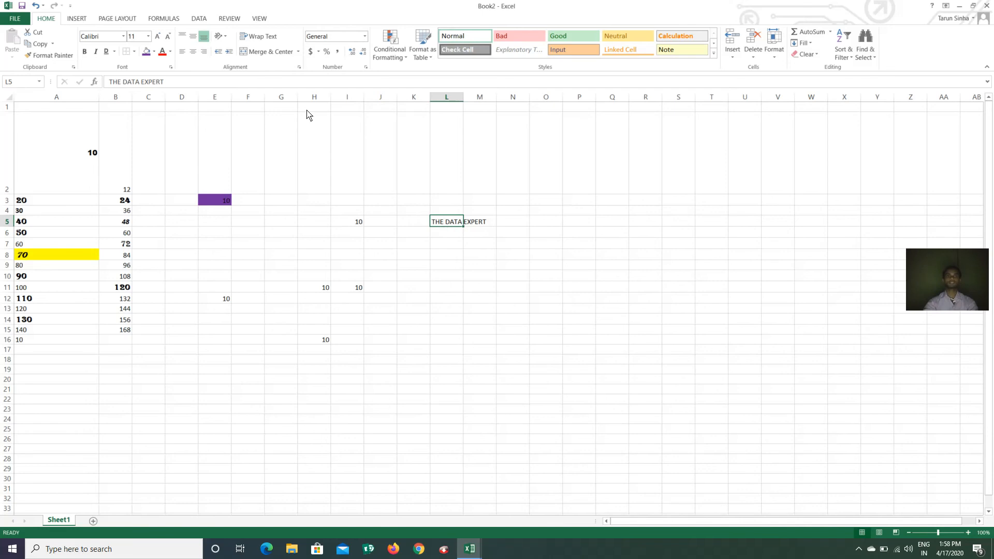
{"action": "left_click", "coordinate": [263, 39]}
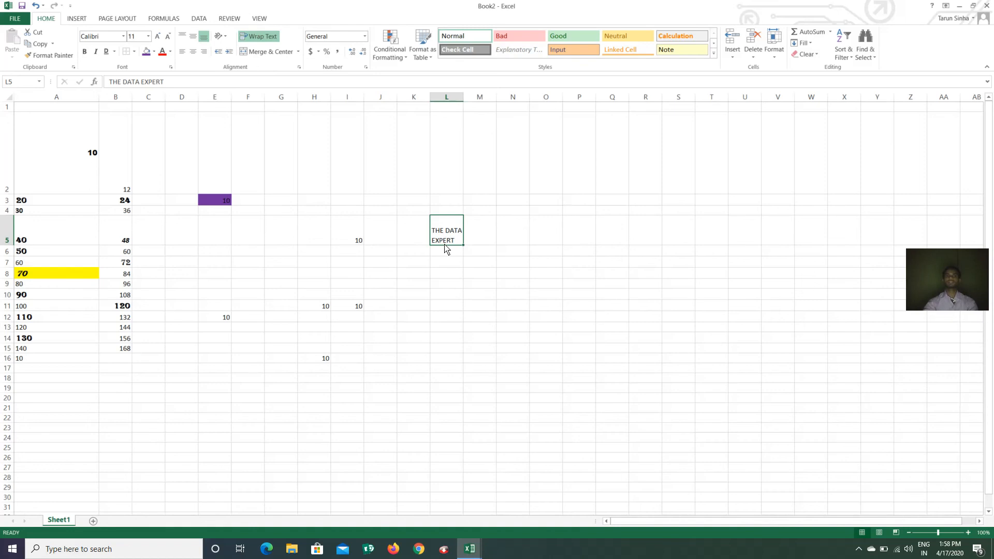
{"action": "left_click", "coordinate": [441, 306]}
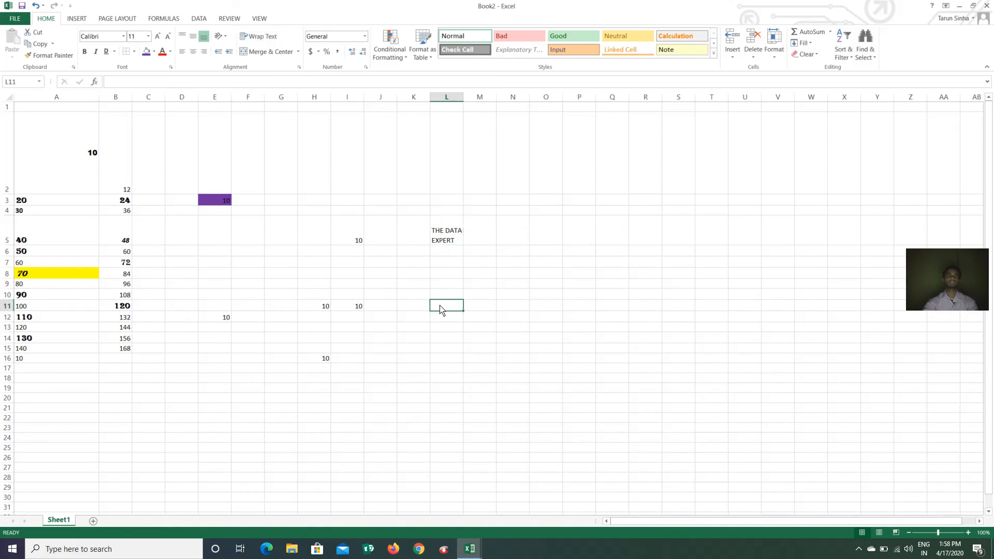
{"action": "left_click", "coordinate": [446, 234]}
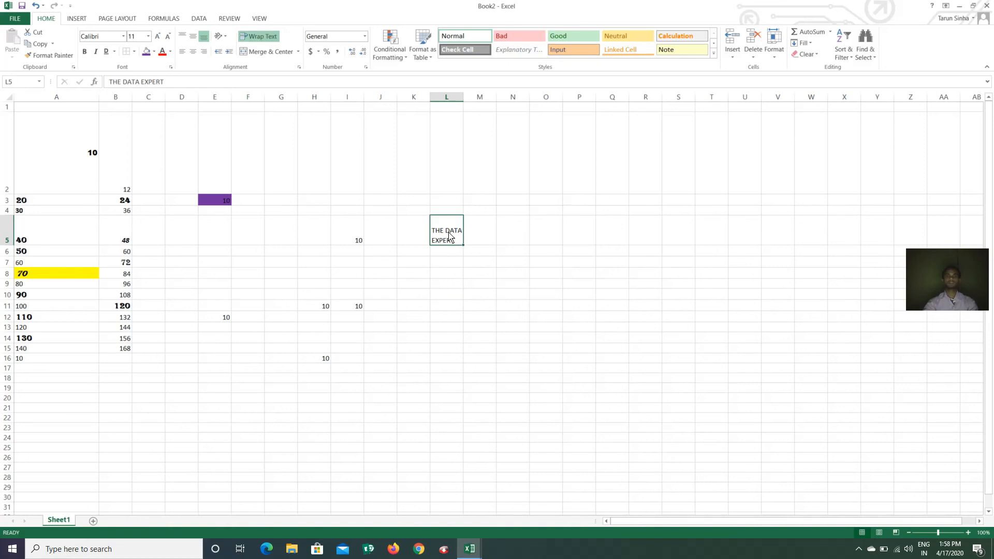
Merge and center L5:P5, then enlarge the THE DATA EXPERT text to size 20
{"action": "left_click_drag", "start_coordinate": [453, 235], "coordinate": [583, 238]}
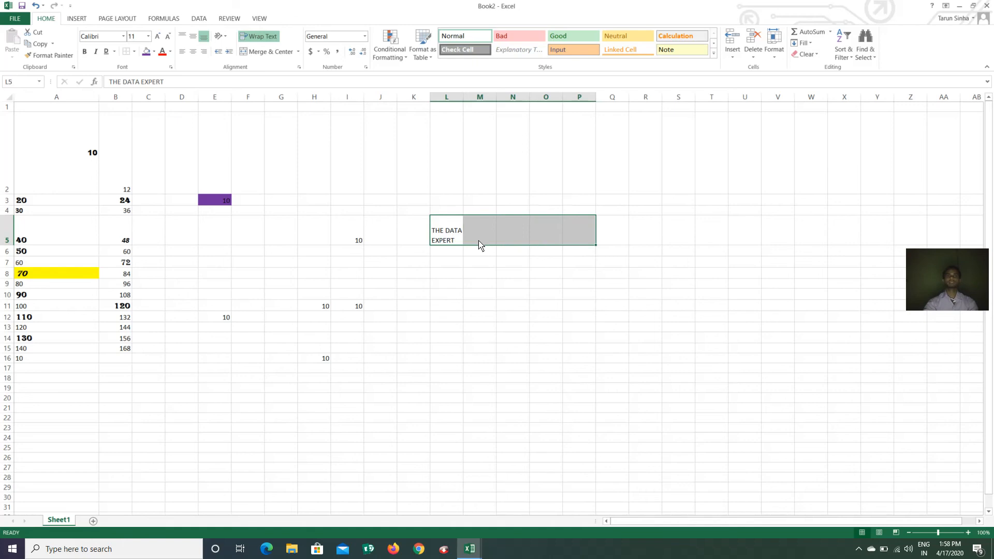
{"action": "left_click", "coordinate": [277, 52]}
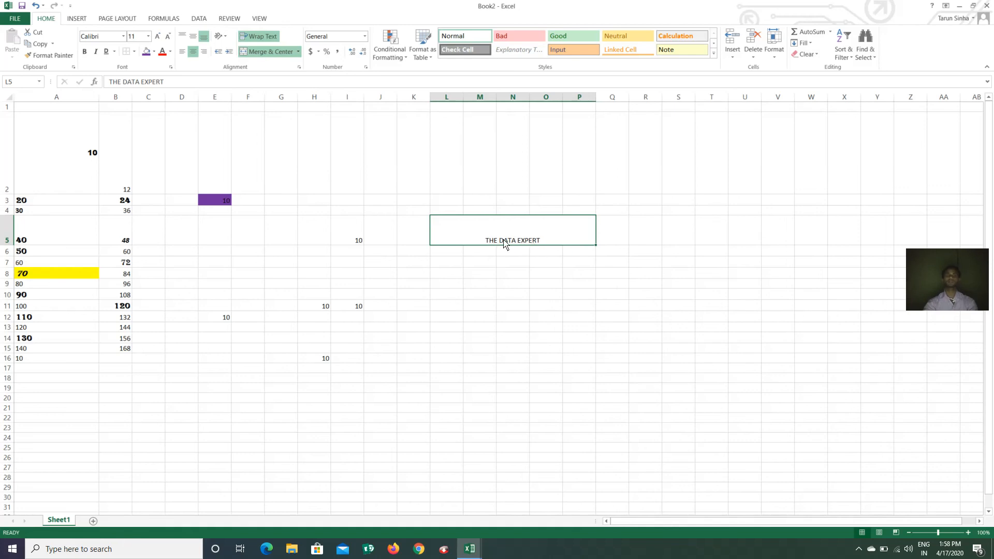
{"action": "double_click", "coordinate": [544, 243]}
{"action": "left_click_drag", "start_coordinate": [541, 244], "coordinate": [476, 232]}
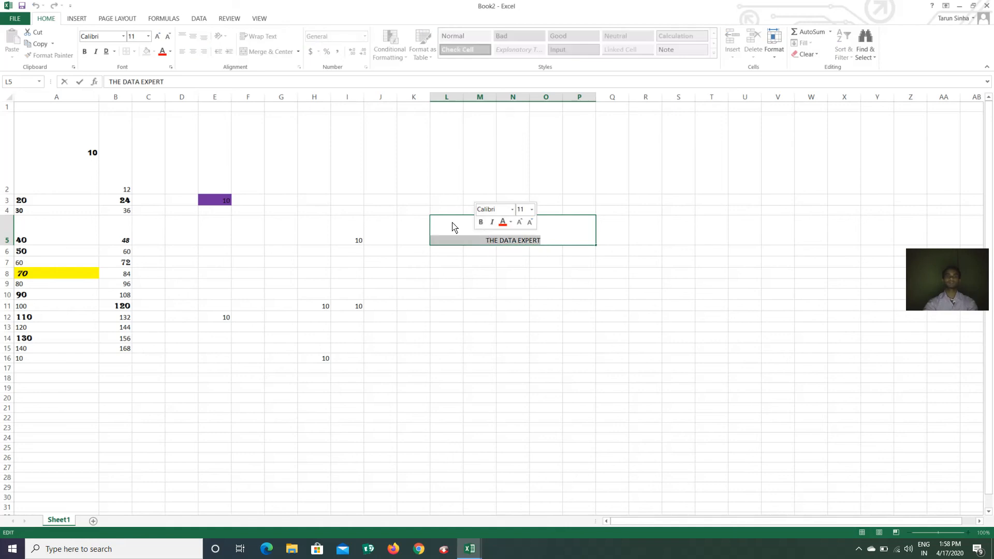
{"action": "left_click", "coordinate": [157, 36]}
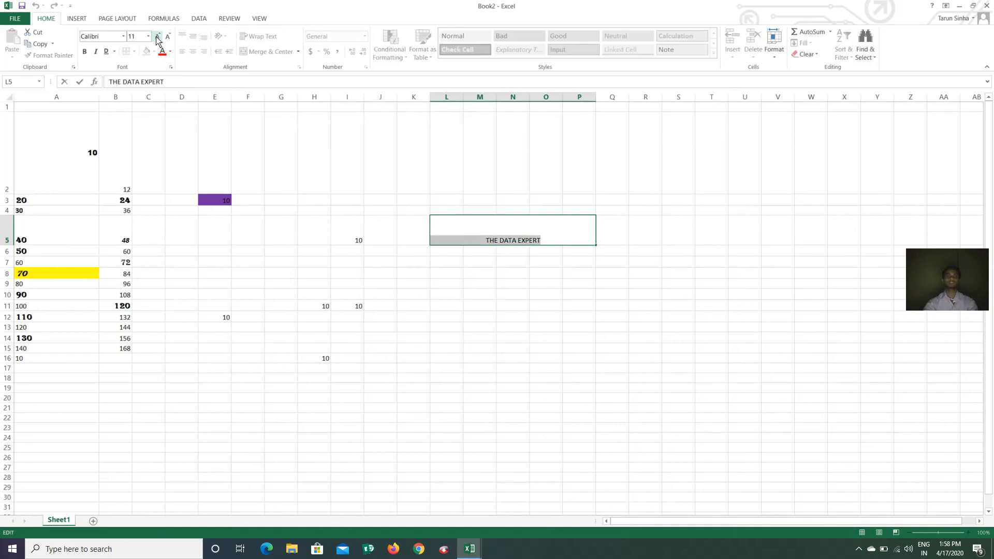
{"action": "left_click", "coordinate": [158, 36]}
{"action": "left_click", "coordinate": [158, 36]}
{"action": "left_click", "coordinate": [157, 36]}
{"action": "left_click", "coordinate": [158, 36]}
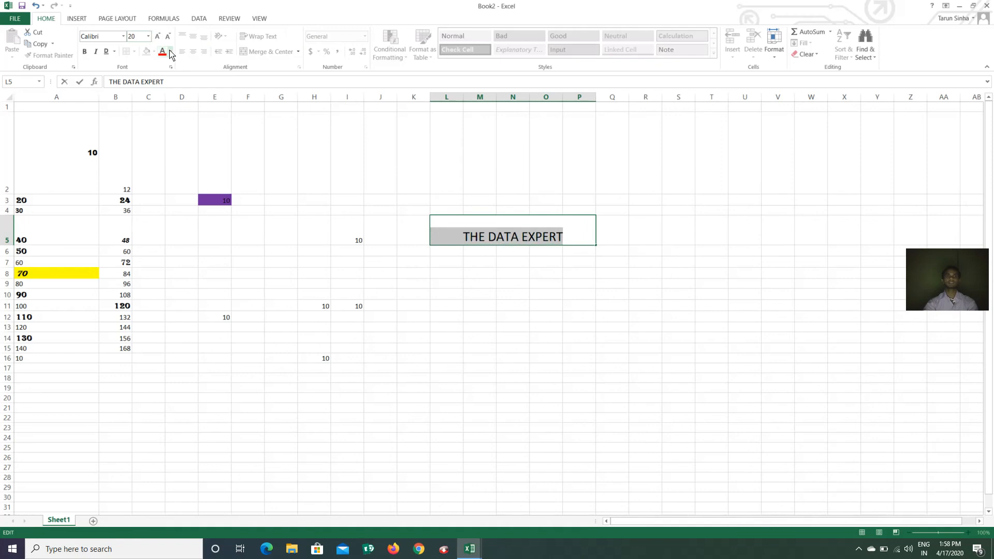
Colour the heading text dark orange and finish editing L5
{"action": "left_click", "coordinate": [170, 51]}
{"action": "left_click", "coordinate": [208, 121]}
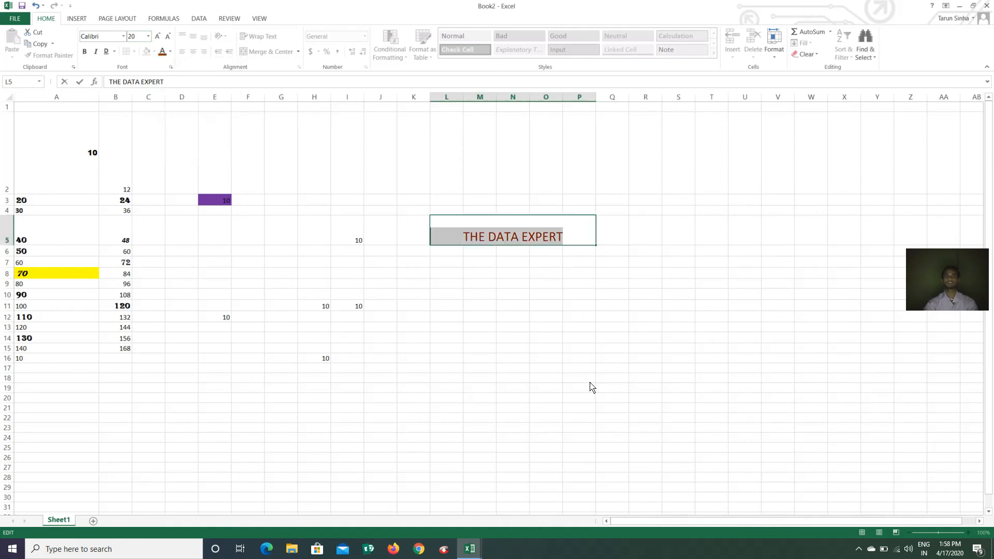
{"action": "left_click", "coordinate": [567, 242]}
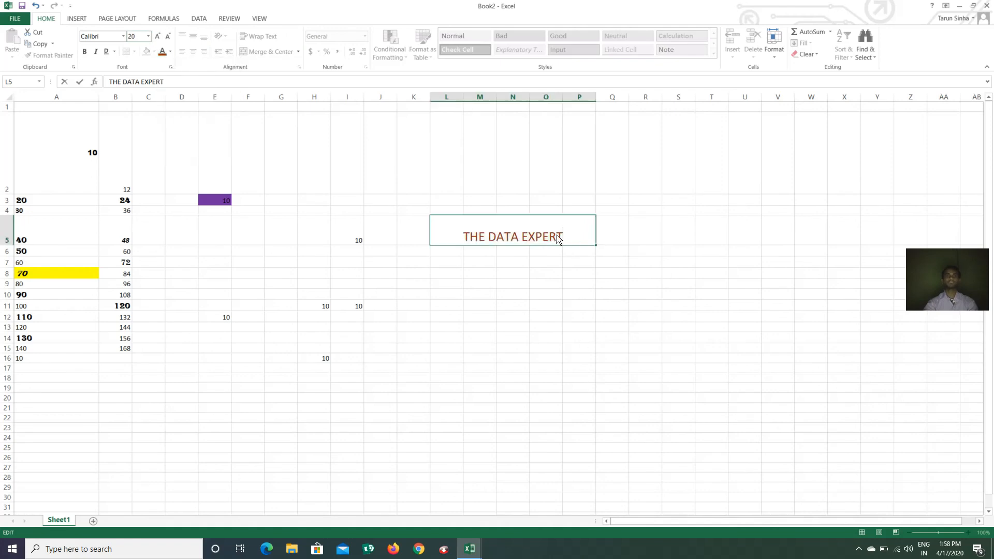
{"action": "left_click", "coordinate": [462, 230]}
{"action": "left_click", "coordinate": [419, 243]}
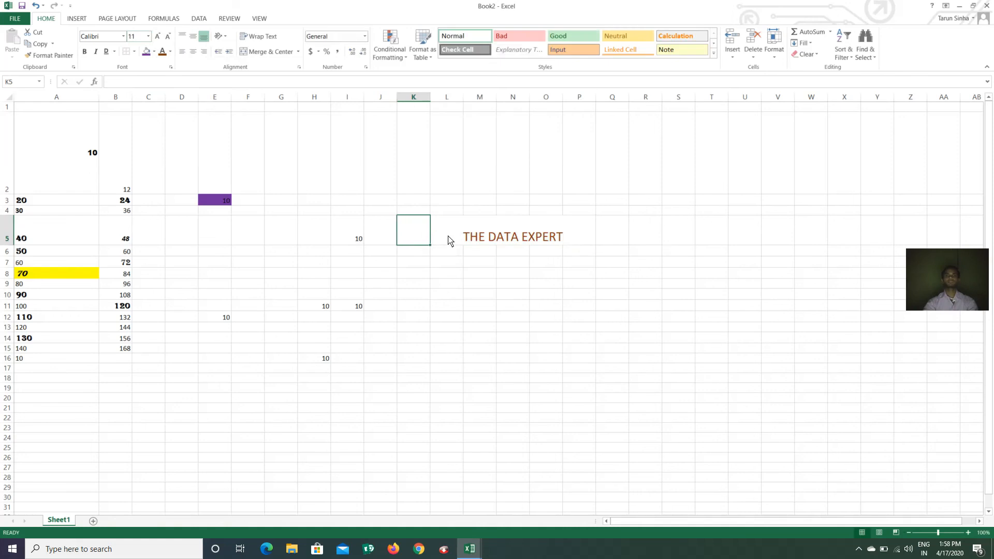
Toggle the Merge & Center options on L5:P5, ending with the cells unmerged
{"action": "left_click", "coordinate": [448, 240]}
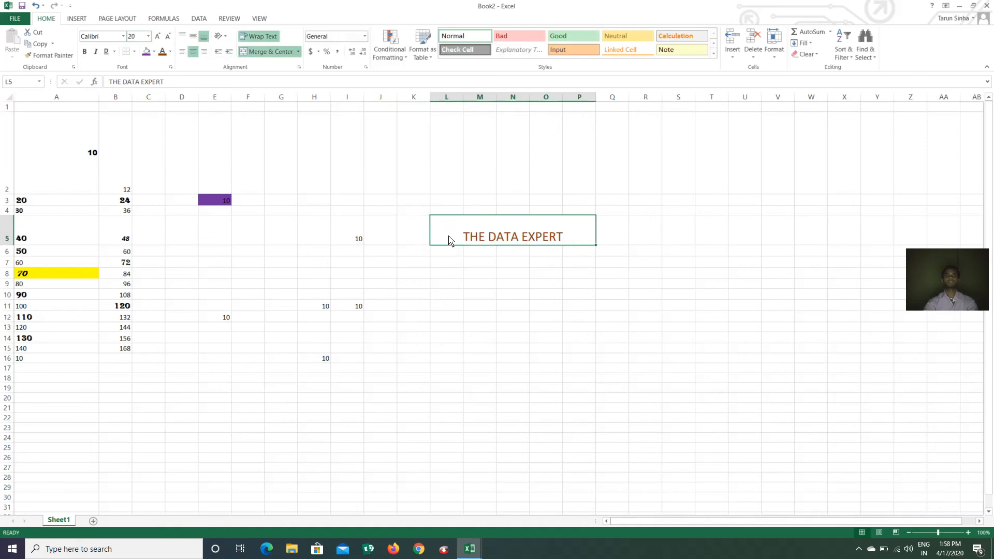
{"action": "left_click", "coordinate": [299, 51]}
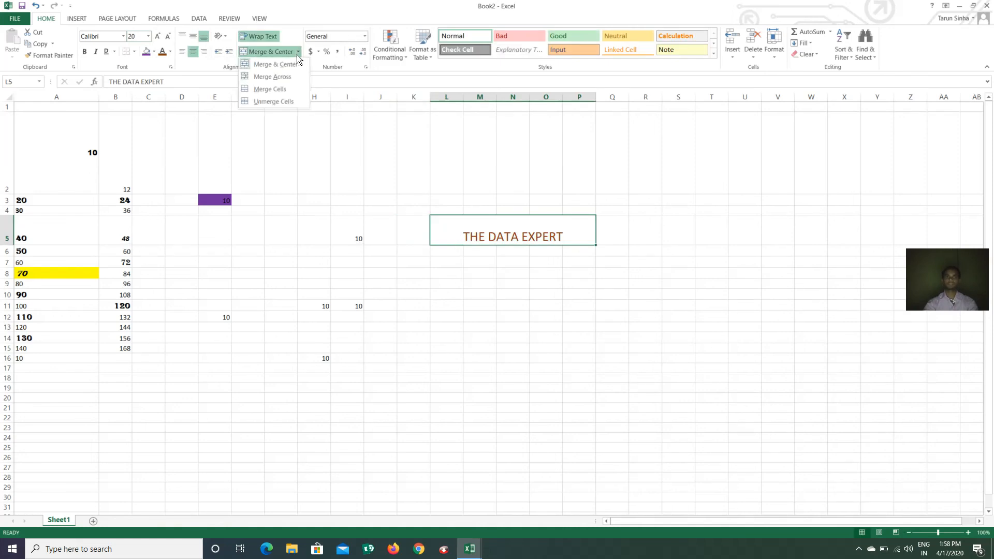
{"action": "left_click", "coordinate": [276, 101]}
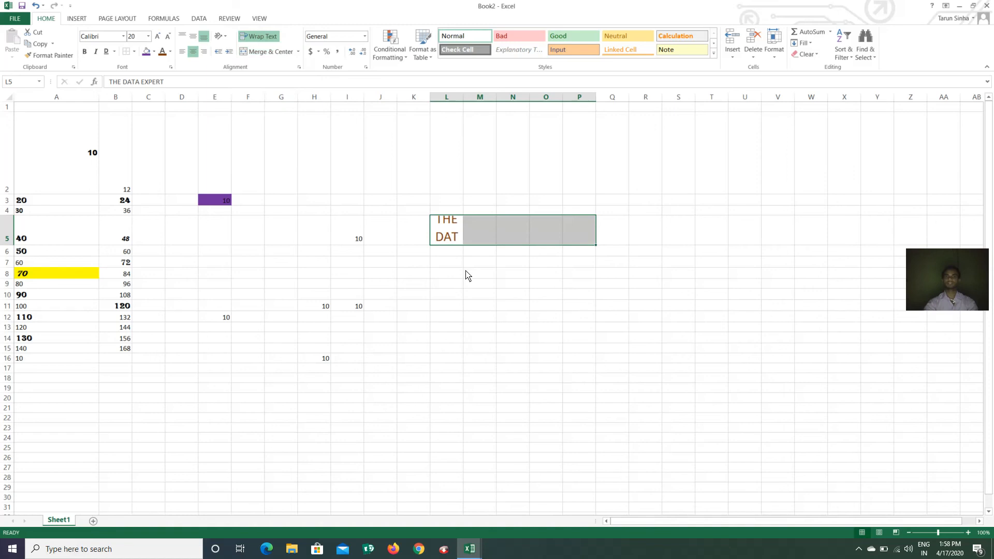
{"action": "left_click", "coordinate": [298, 52]}
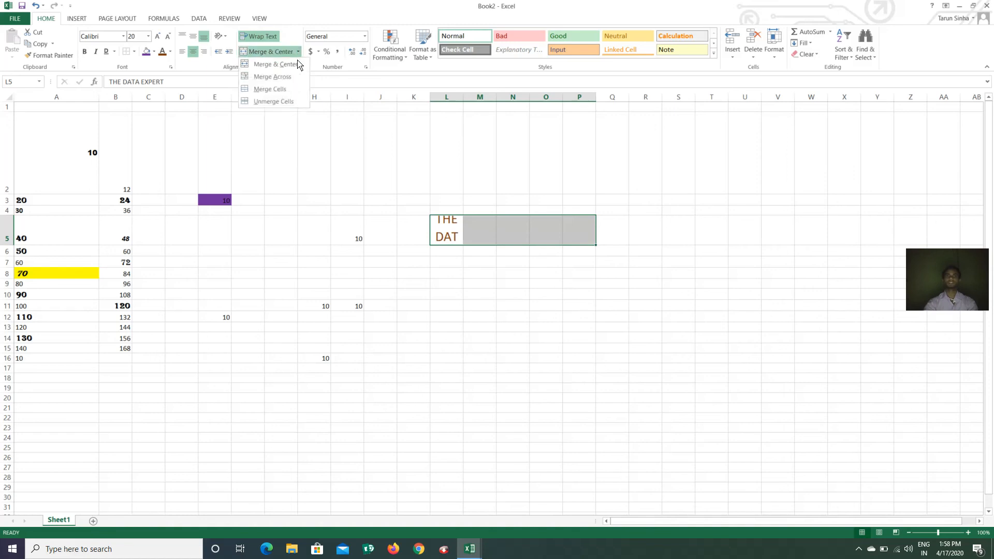
{"action": "left_click", "coordinate": [284, 78]}
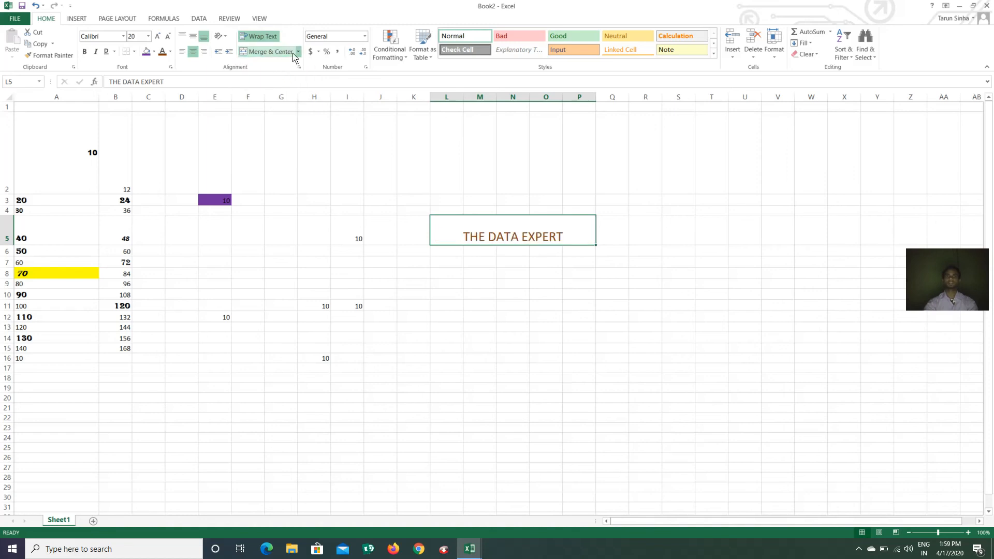
{"action": "left_click", "coordinate": [299, 52]}
{"action": "left_click", "coordinate": [288, 89]}
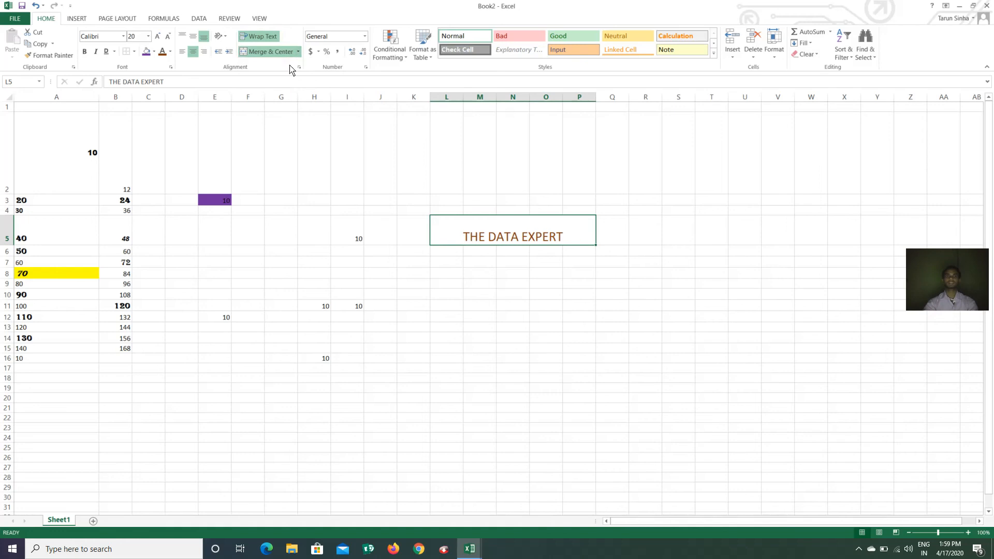
{"action": "left_click", "coordinate": [299, 51]}
{"action": "left_click", "coordinate": [277, 104]}
Shrink L5's heading text back to font size 11, then select K13
{"action": "left_click", "coordinate": [489, 273]}
{"action": "left_click", "coordinate": [446, 228]}
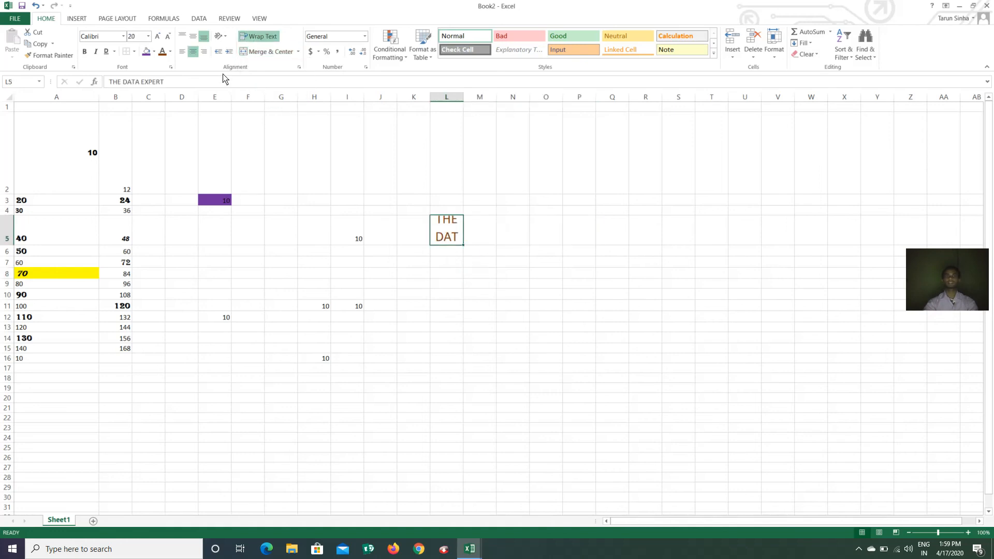
{"action": "left_click", "coordinate": [168, 37]}
{"action": "left_click", "coordinate": [169, 37]}
{"action": "left_click", "coordinate": [169, 37]}
{"action": "left_click", "coordinate": [170, 37]}
{"action": "left_click", "coordinate": [170, 36]}
{"action": "left_click", "coordinate": [423, 326]}
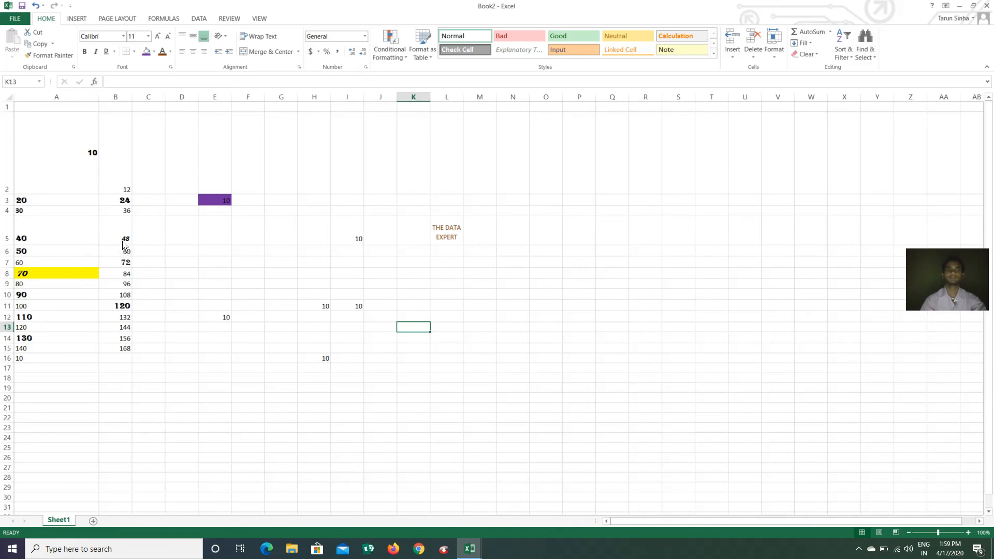
Select B5:B15 and try Currency, Percentage, General, then Euro accounting formats
{"action": "left_click_drag", "start_coordinate": [124, 243], "coordinate": [127, 346]}
{"action": "left_click_drag", "start_coordinate": [129, 241], "coordinate": [124, 356]}
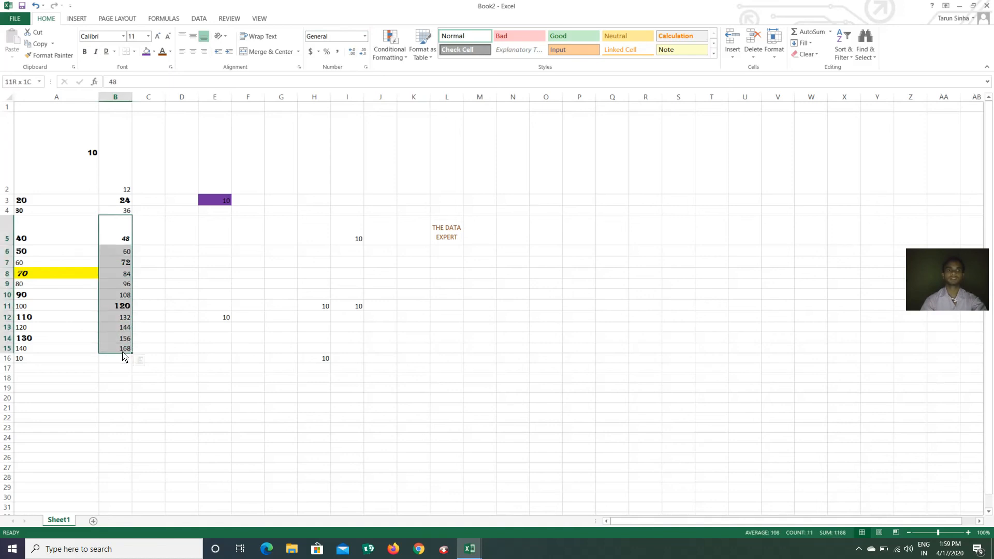
{"action": "left_click", "coordinate": [364, 36]}
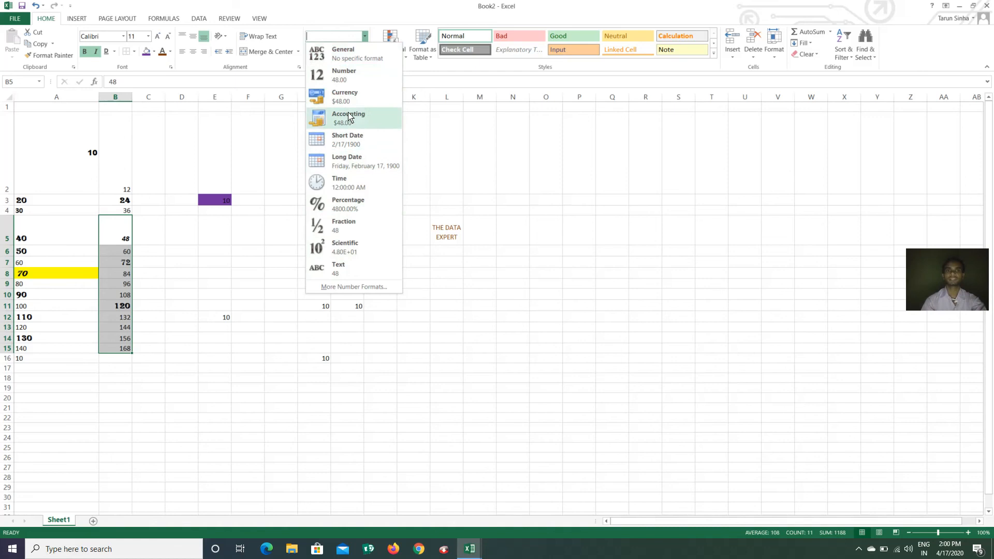
{"action": "left_click", "coordinate": [346, 100]}
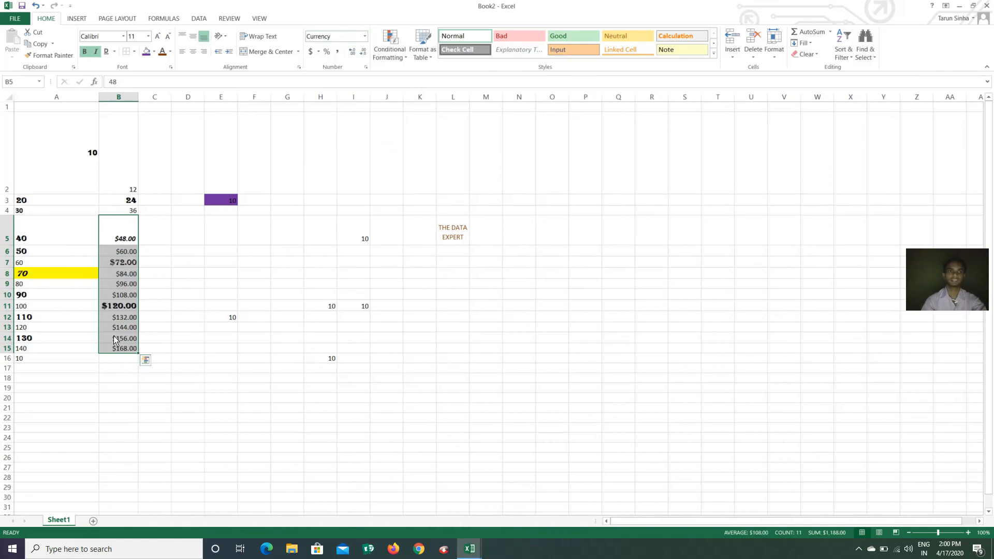
{"action": "left_click", "coordinate": [365, 37]}
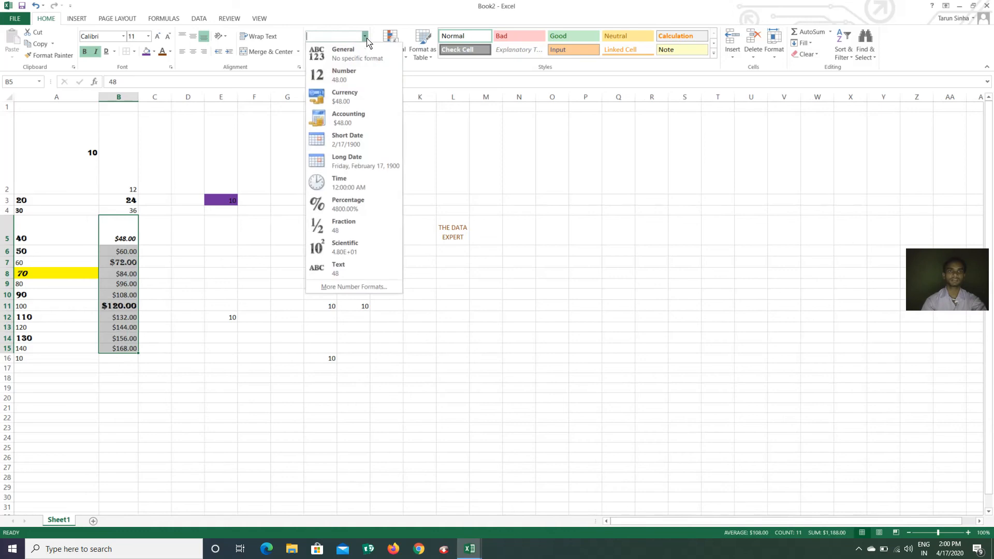
{"action": "left_click", "coordinate": [347, 207]}
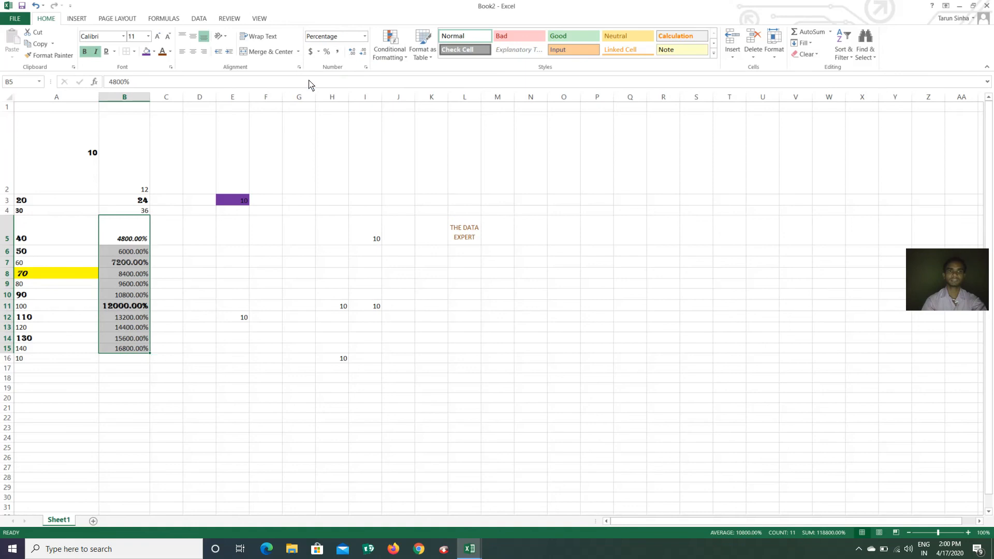
{"action": "left_click", "coordinate": [365, 36]}
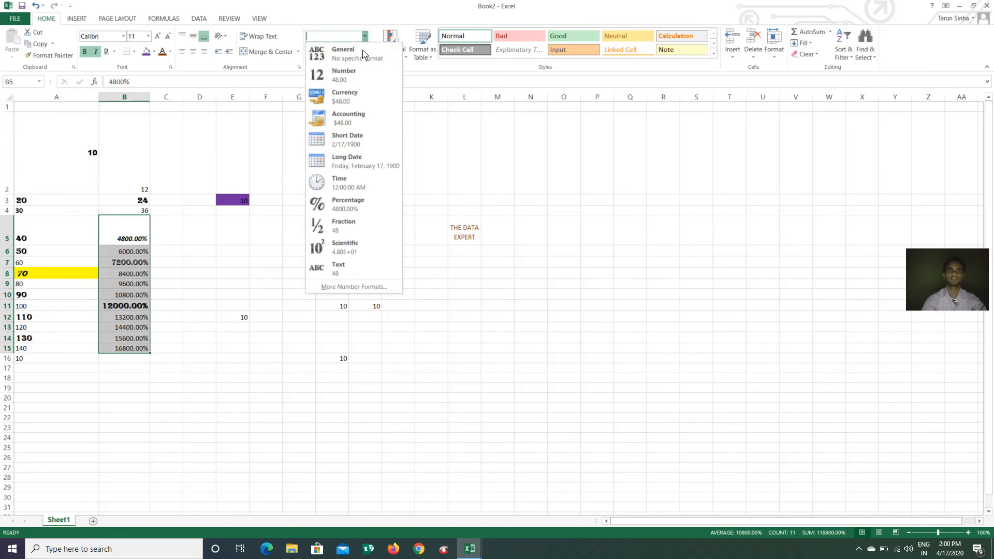
{"action": "left_click", "coordinate": [350, 53]}
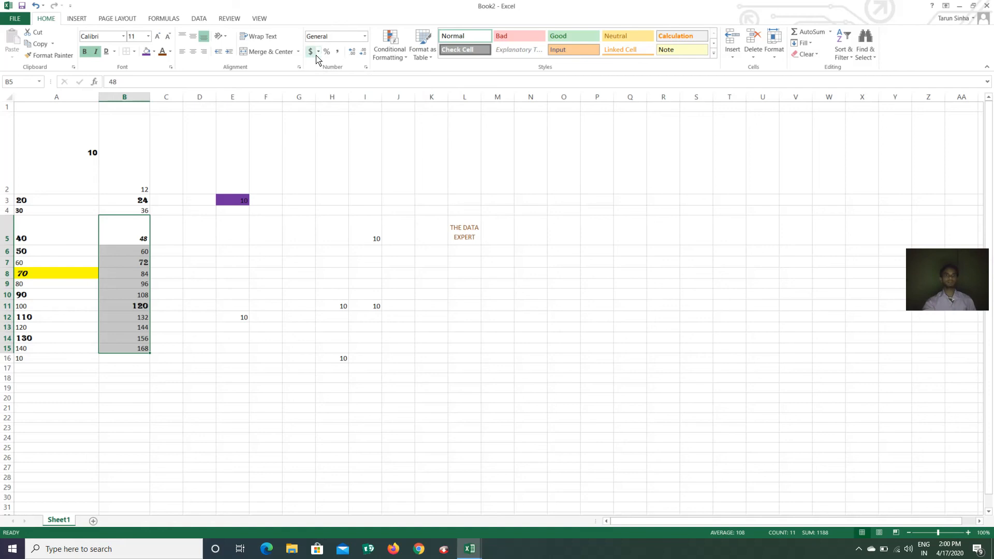
{"action": "left_click", "coordinate": [318, 53]}
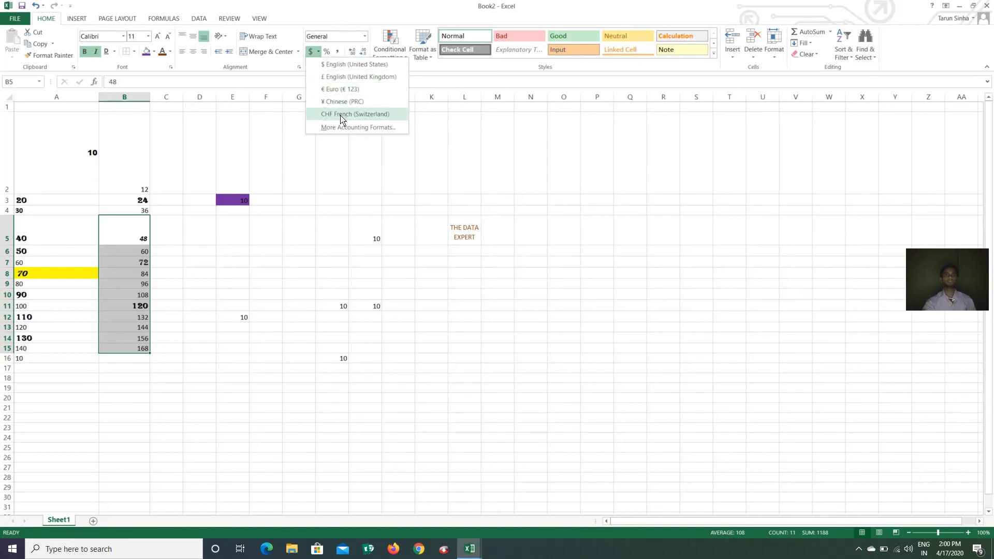
{"action": "left_click", "coordinate": [337, 90]}
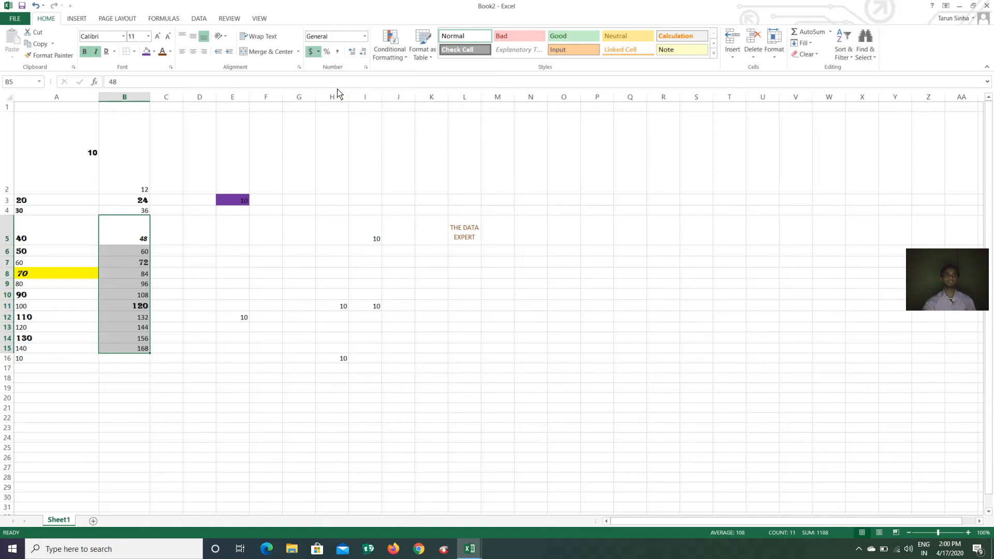
Give B5:B15 the English (New Zealand) $ accounting format, then apply Comma Style
{"action": "left_click", "coordinate": [318, 51]}
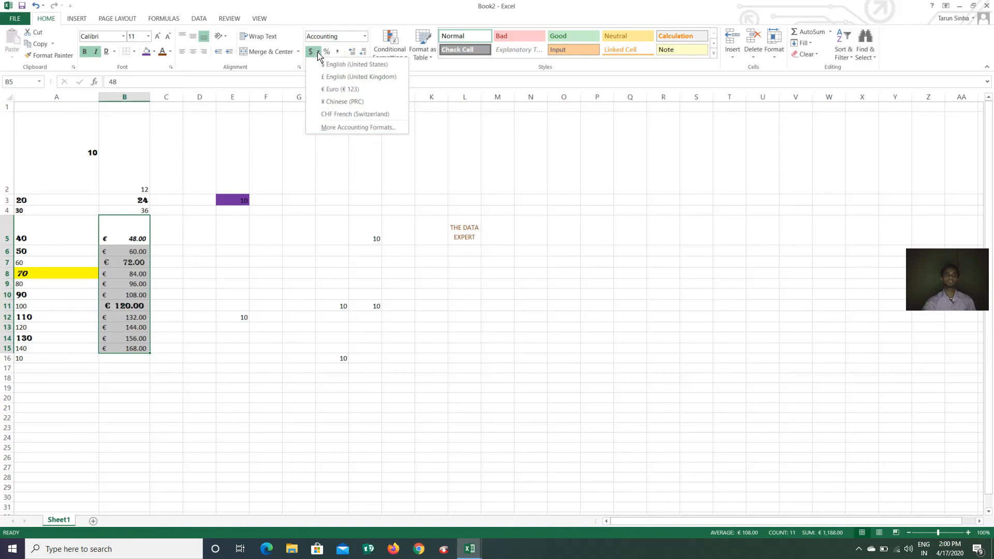
{"action": "left_click", "coordinate": [345, 133]}
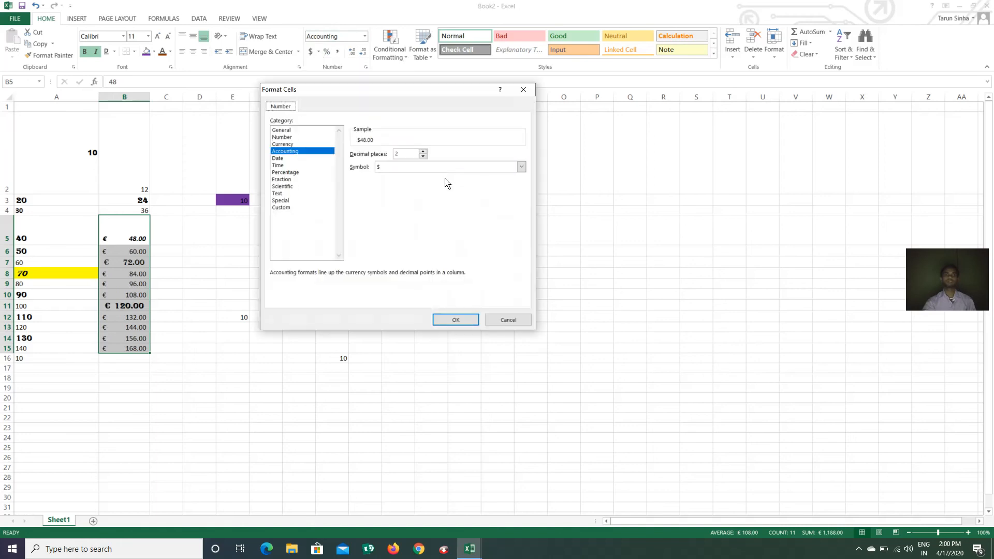
{"action": "left_click", "coordinate": [521, 166]}
{"action": "scroll", "coordinate": [417, 207], "scroll_direction": "down", "scroll_amount": 3}
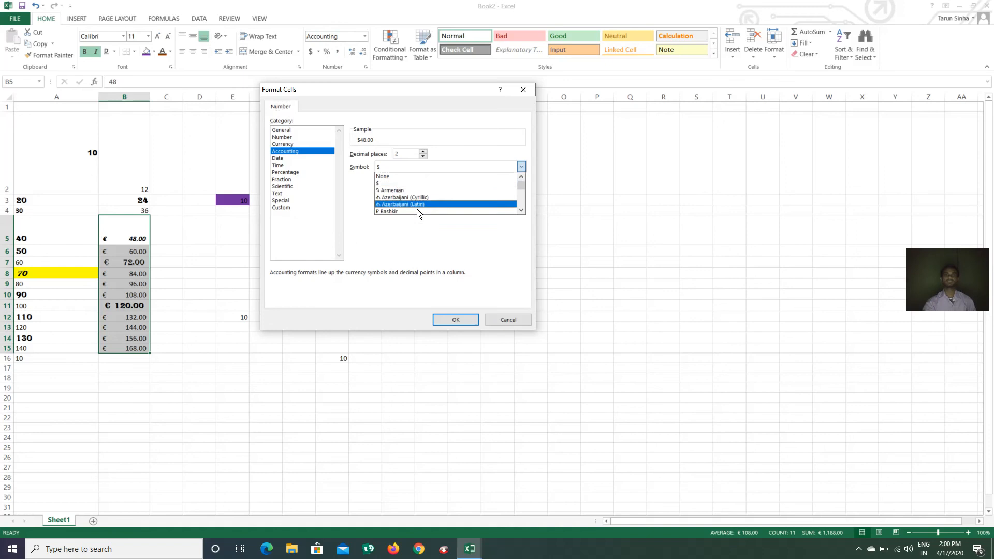
{"action": "scroll", "coordinate": [408, 210], "scroll_direction": "down", "scroll_amount": 5}
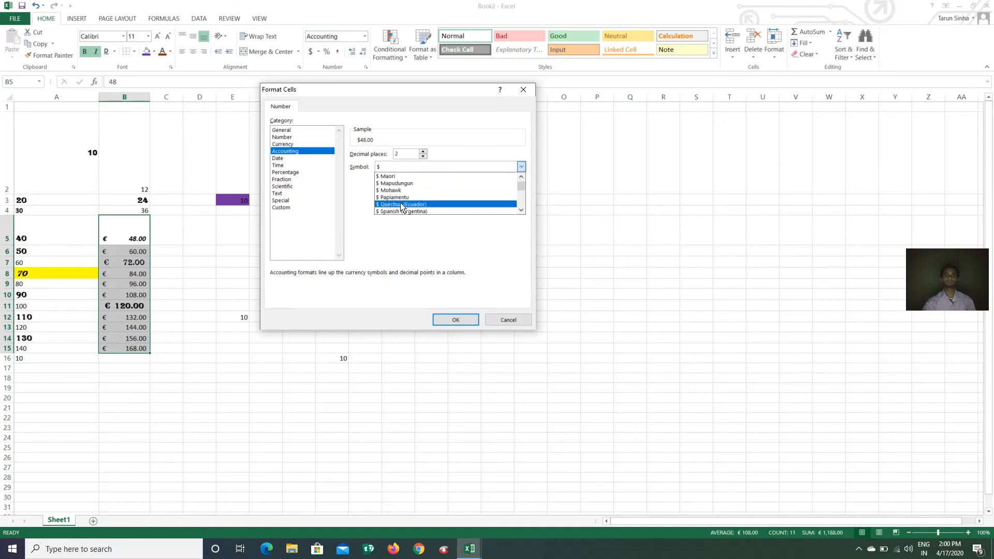
{"action": "scroll", "coordinate": [400, 208], "scroll_direction": "down", "scroll_amount": 4}
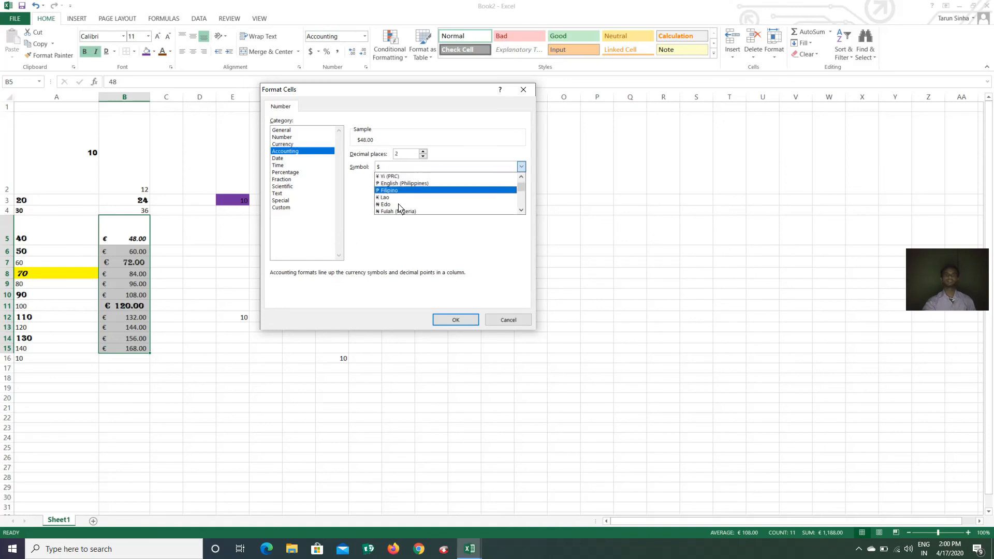
{"action": "scroll", "coordinate": [400, 208], "scroll_direction": "up", "scroll_amount": 2}
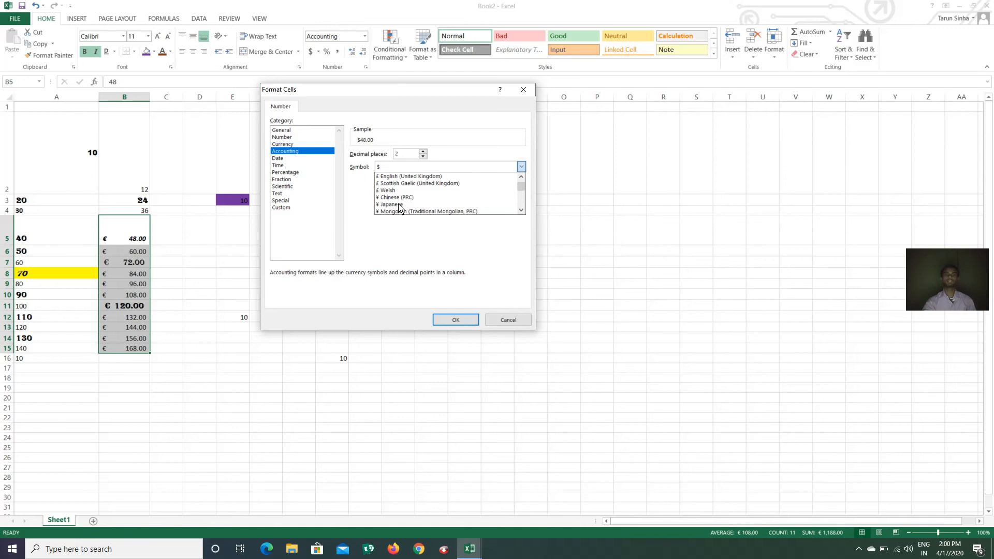
{"action": "scroll", "coordinate": [399, 206], "scroll_direction": "up", "scroll_amount": 3}
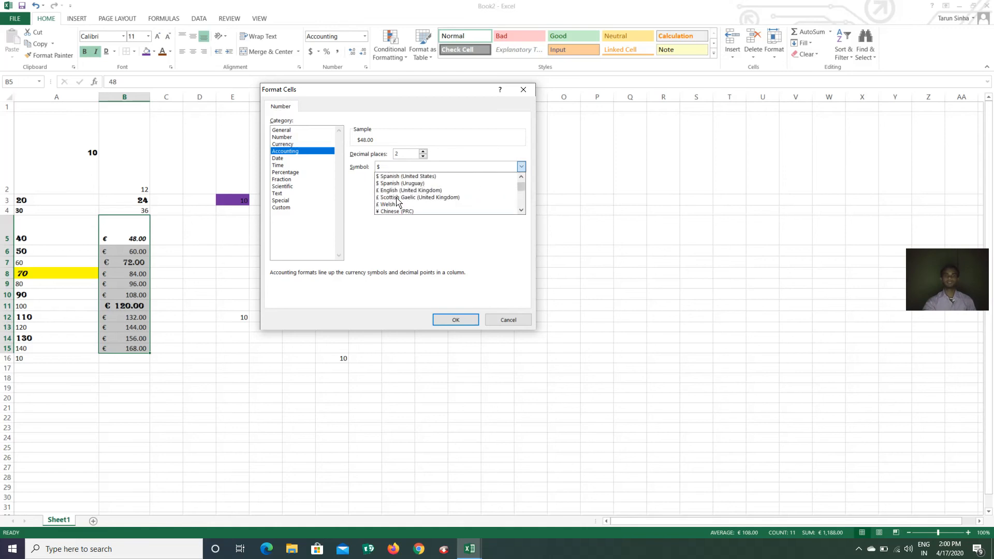
{"action": "scroll", "coordinate": [398, 202], "scroll_direction": "up", "scroll_amount": 3}
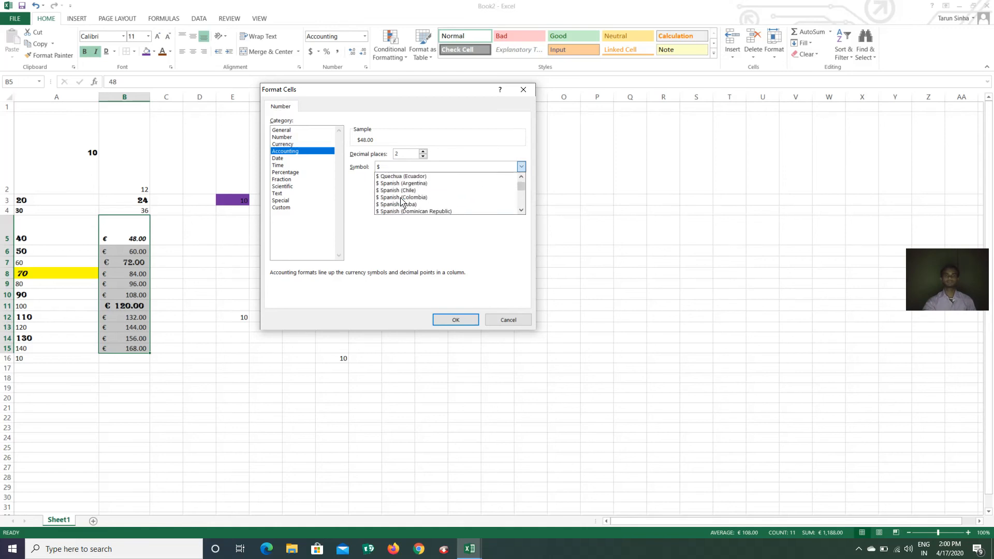
{"action": "scroll", "coordinate": [401, 202], "scroll_direction": "up", "scroll_amount": 4}
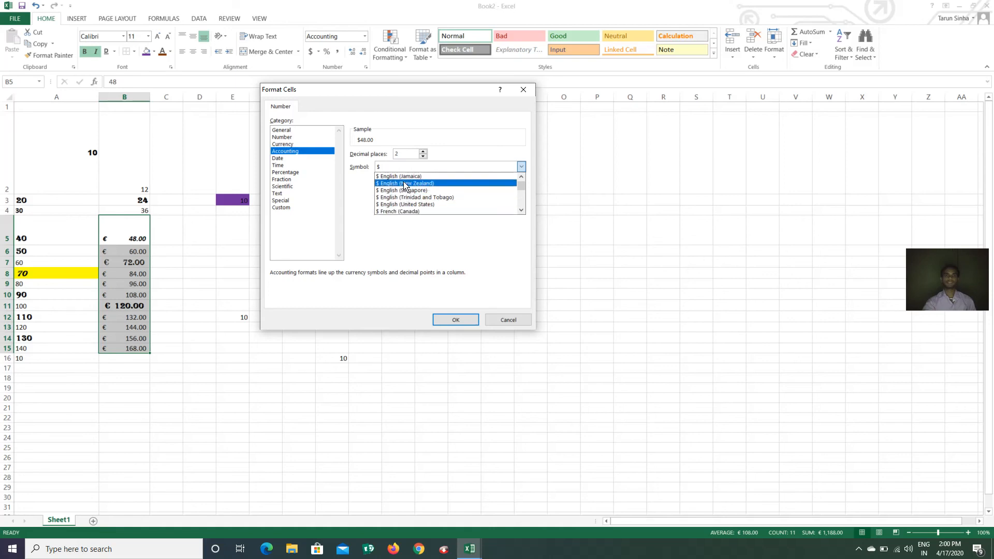
{"action": "left_click", "coordinate": [404, 185]}
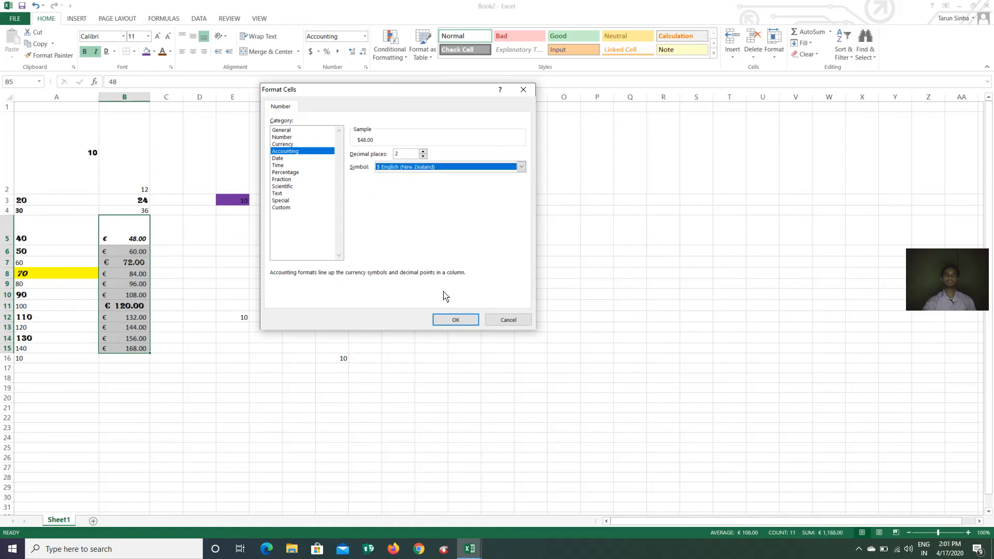
{"action": "left_click", "coordinate": [451, 319]}
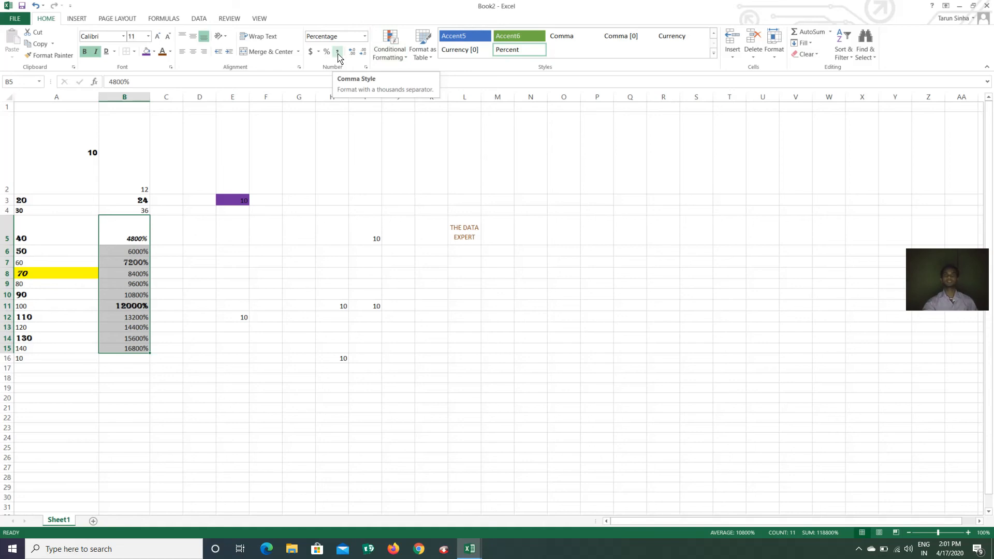
{"action": "left_click", "coordinate": [338, 53]}
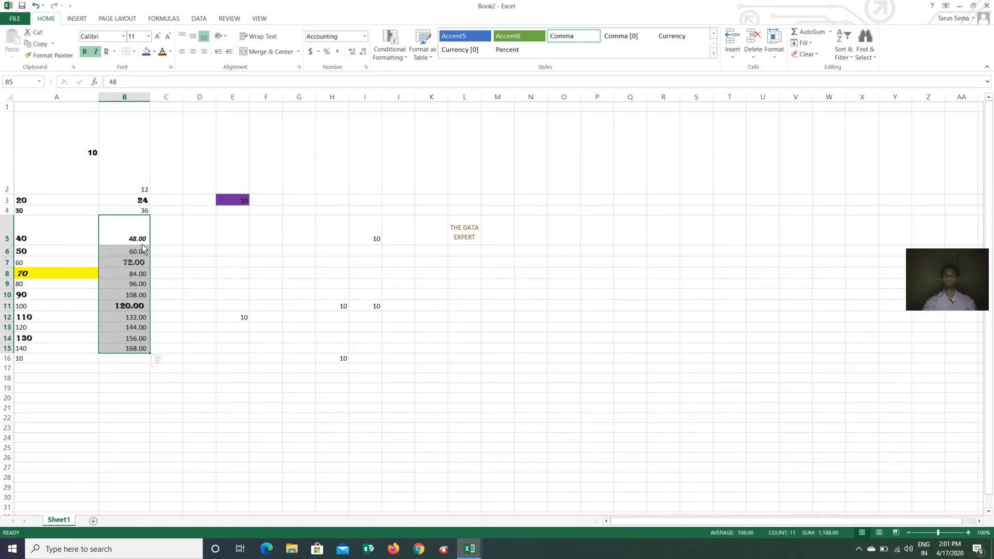
Enter 1000, 2000, 3000 and 4000 in D6 through D9 and select the range
{"action": "left_click", "coordinate": [200, 256]}
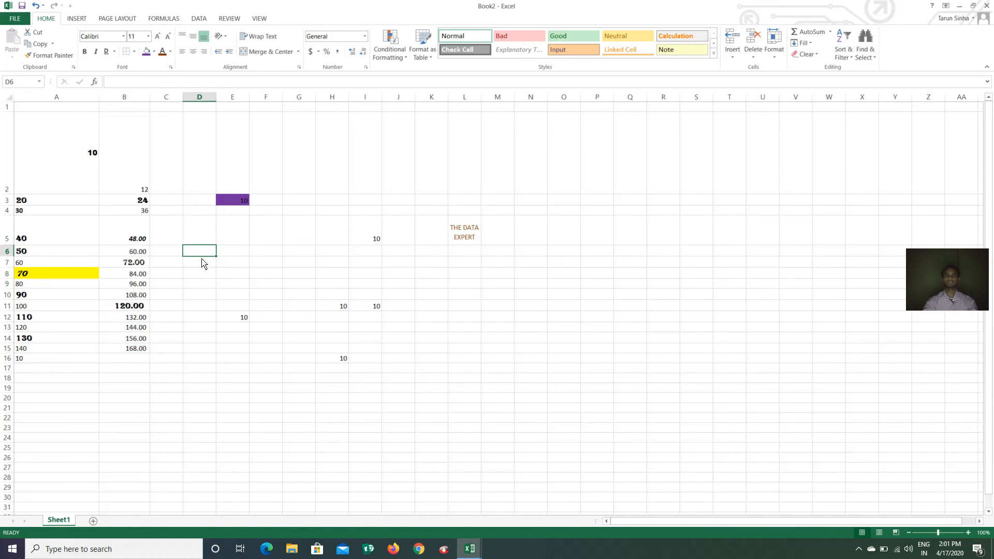
{"action": "type", "text": "1000"}
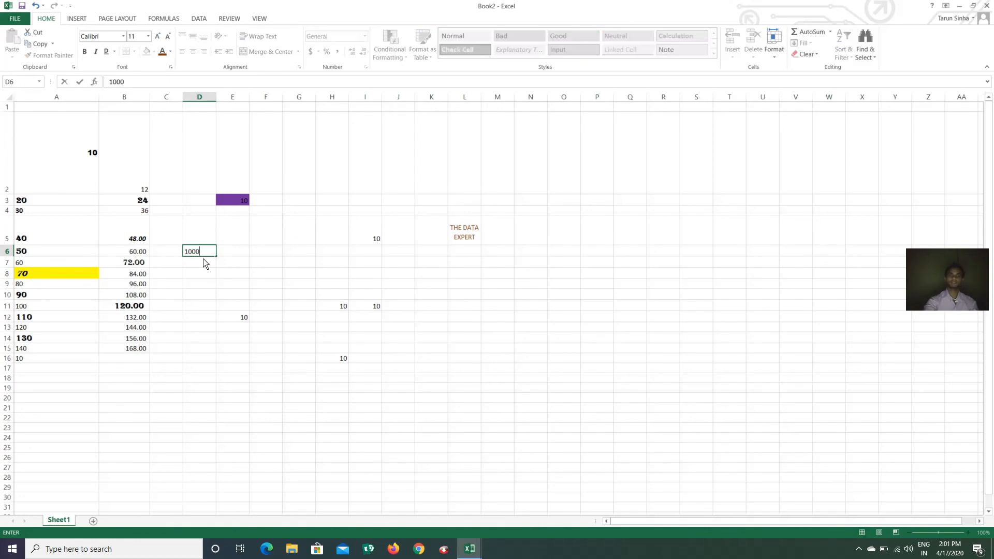
{"action": "key", "text": "Return"}
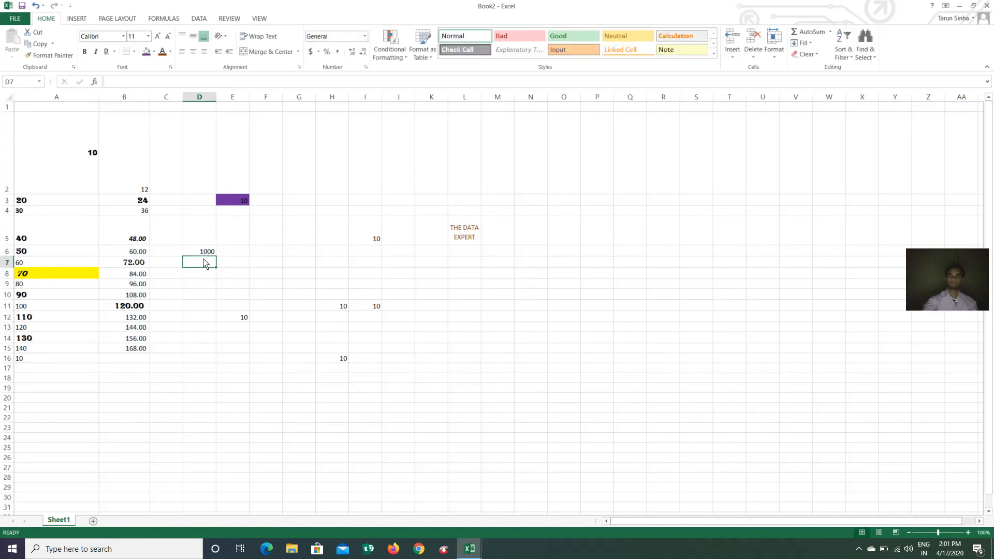
{"action": "type", "text": "2000"}
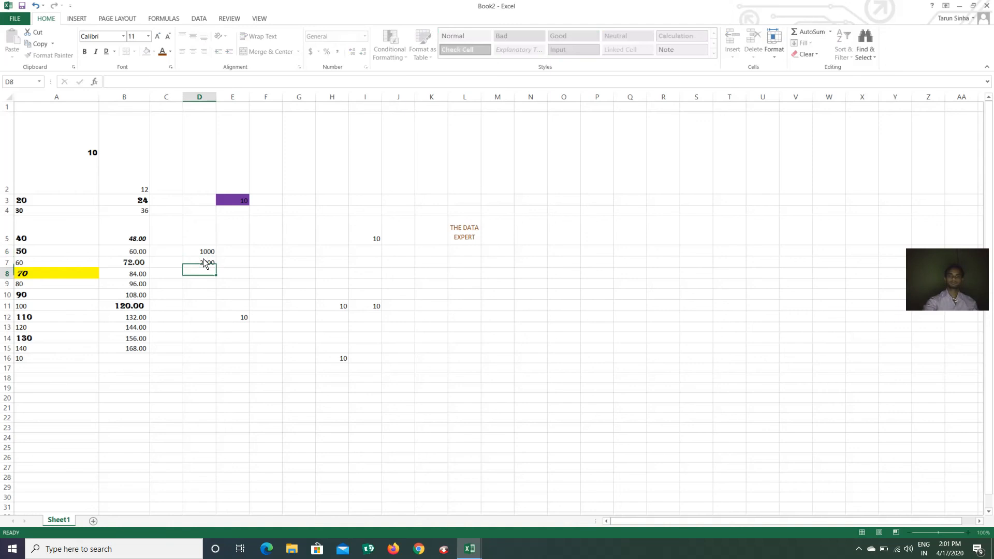
{"action": "key", "text": "Return"}
{"action": "type", "text": "3000"}
{"action": "key", "text": "Return"}
{"action": "type", "text": "4000"}
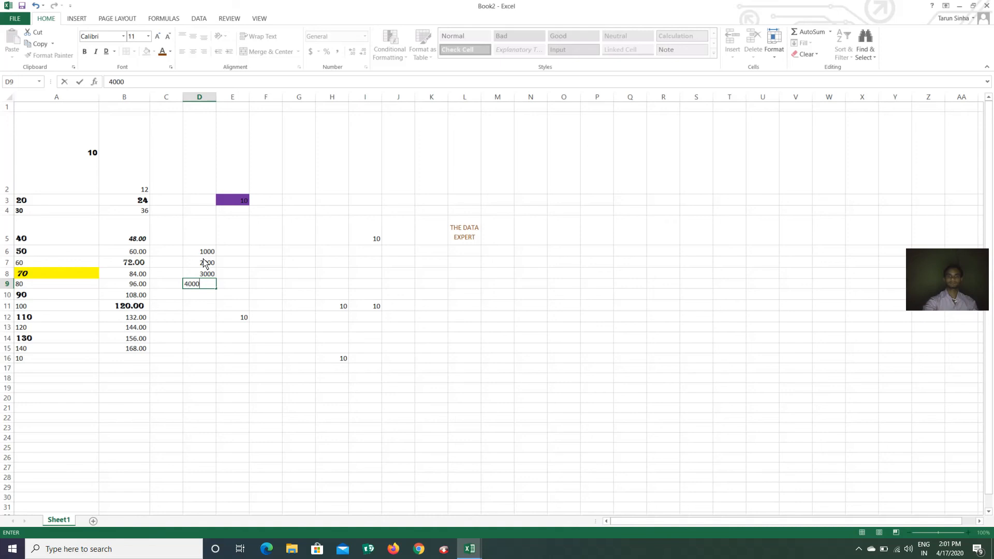
{"action": "key", "text": "Return"}
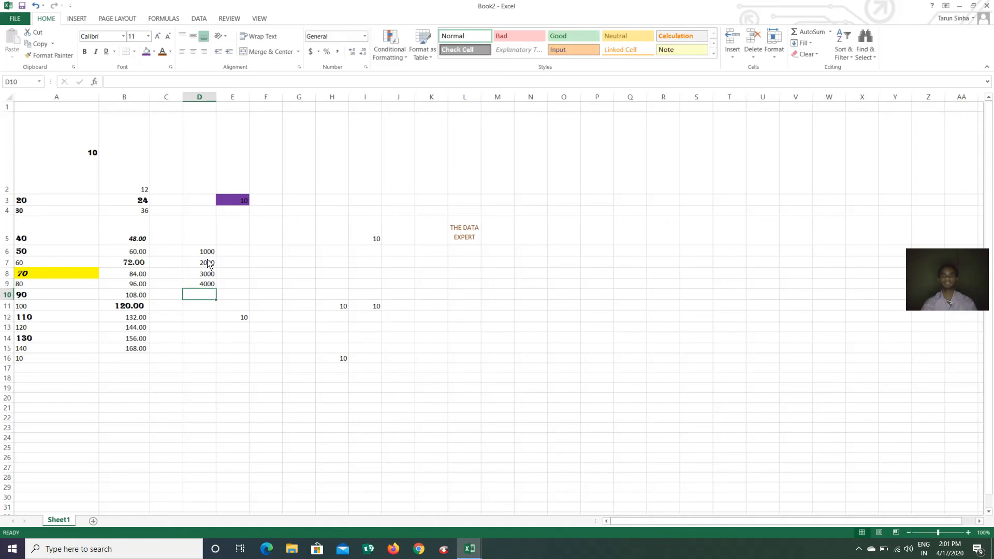
{"action": "left_click_drag", "start_coordinate": [208, 252], "coordinate": [212, 284]}
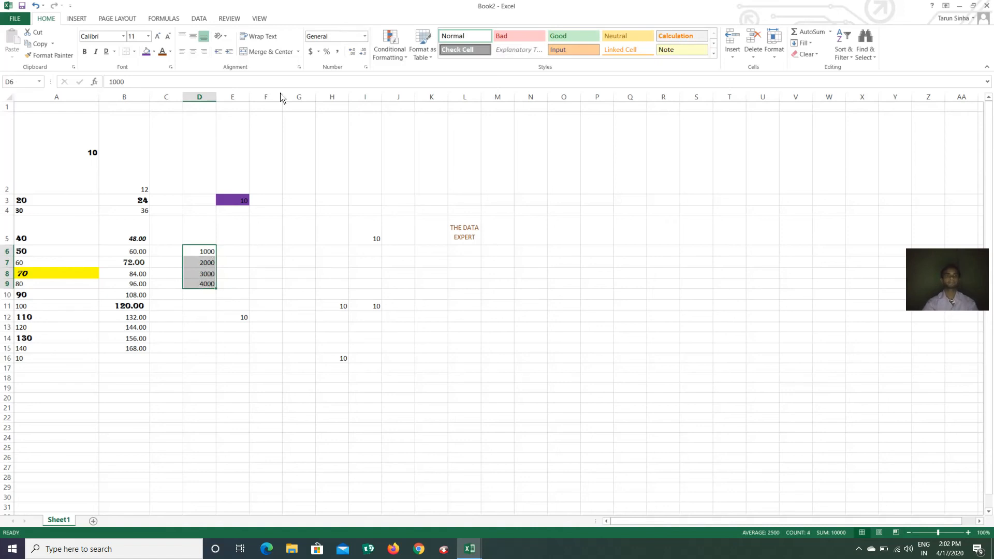
Apply Comma Style to D6:D9 and adjust decimals to one place, showing 1,000.0 to 4,000.0
{"action": "left_click", "coordinate": [338, 52]}
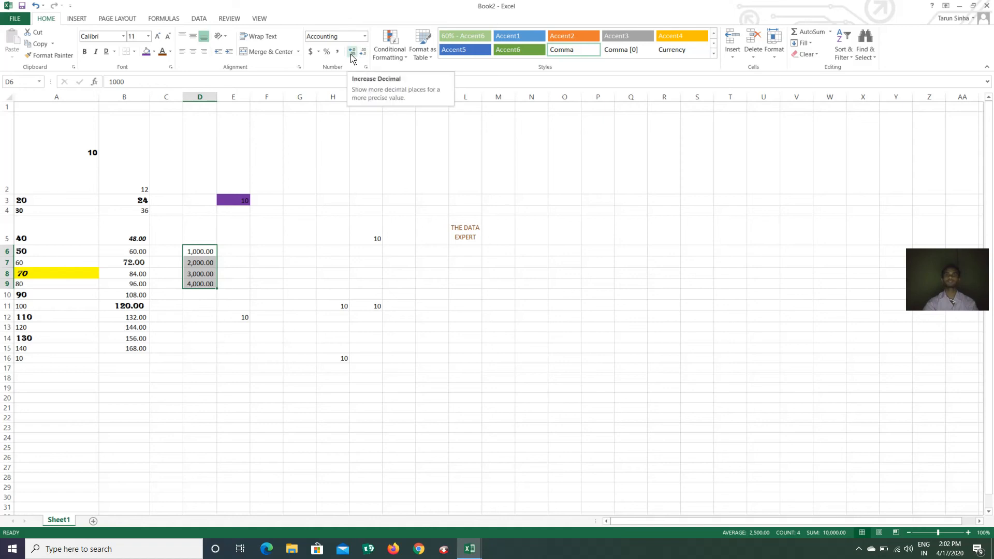
{"action": "left_click", "coordinate": [351, 52]}
{"action": "left_click", "coordinate": [351, 52]}
{"action": "left_click", "coordinate": [351, 52]}
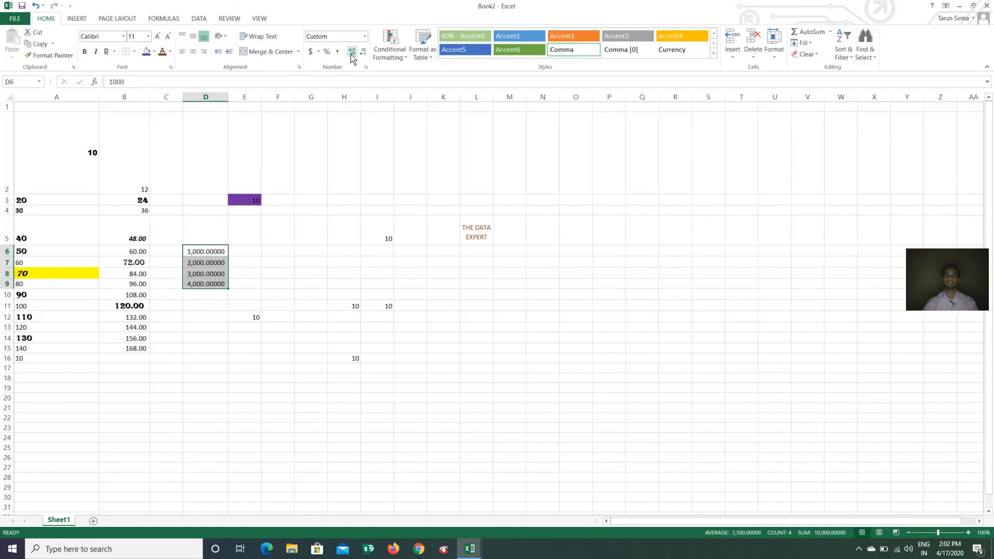
{"action": "left_click", "coordinate": [351, 51]}
{"action": "left_click", "coordinate": [352, 52]}
{"action": "left_click", "coordinate": [352, 52]}
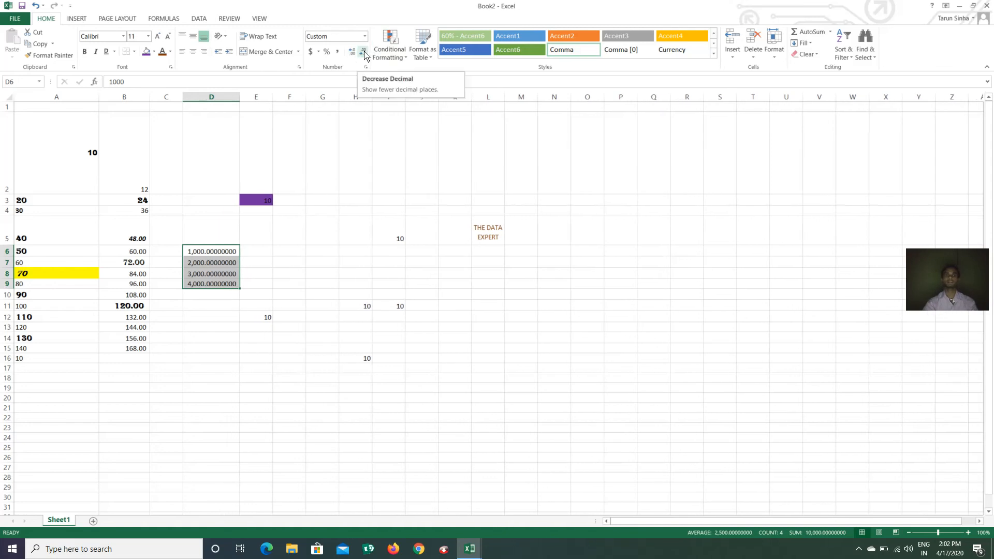
{"action": "left_click", "coordinate": [364, 53]}
{"action": "left_click", "coordinate": [364, 52]}
{"action": "left_click", "coordinate": [364, 52]}
{"action": "left_click", "coordinate": [364, 52]}
{"action": "left_click", "coordinate": [364, 52]}
{"action": "left_click", "coordinate": [364, 52]}
{"action": "left_click", "coordinate": [363, 52]}
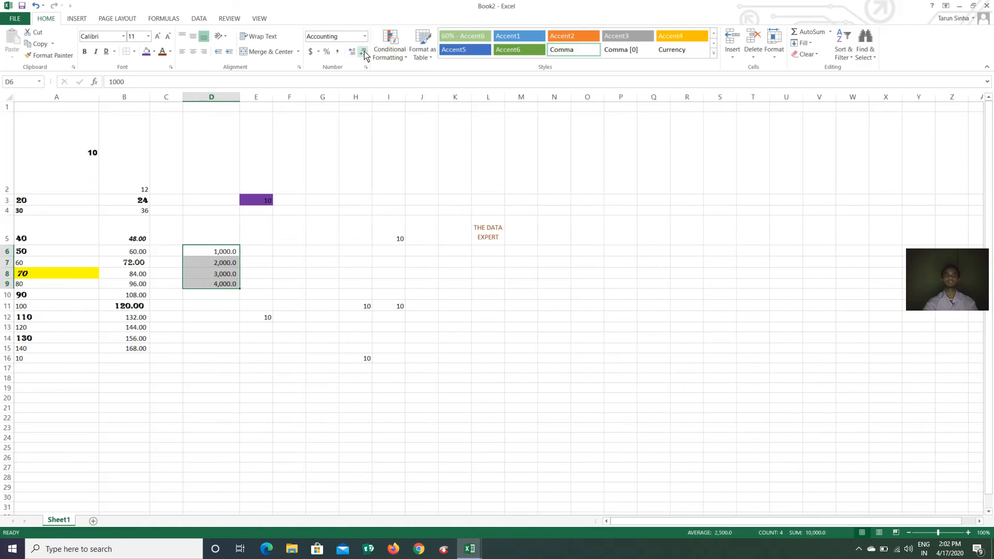
{"action": "left_click", "coordinate": [364, 52]}
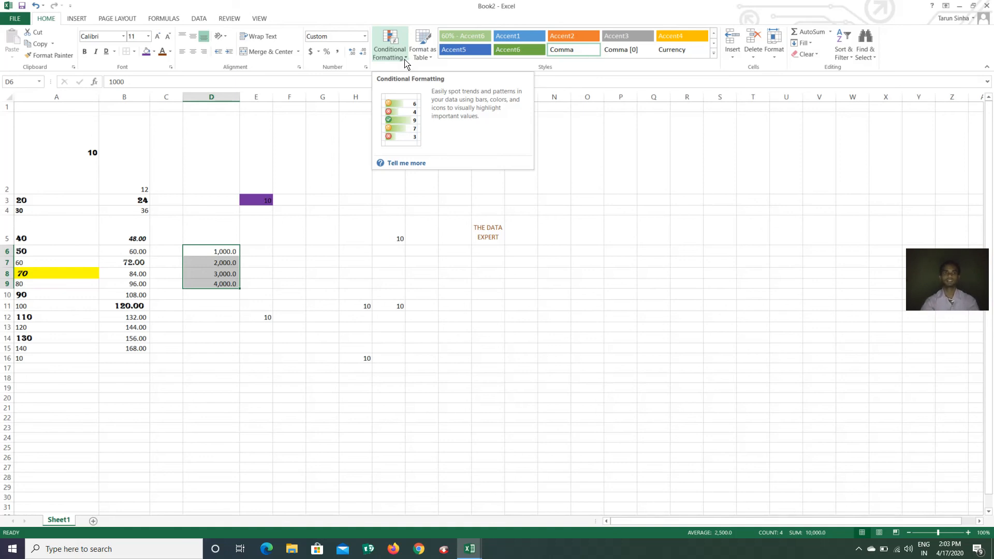
Select B2:B15 and start a Greater Than highlight rule
{"action": "left_click", "coordinate": [137, 251]}
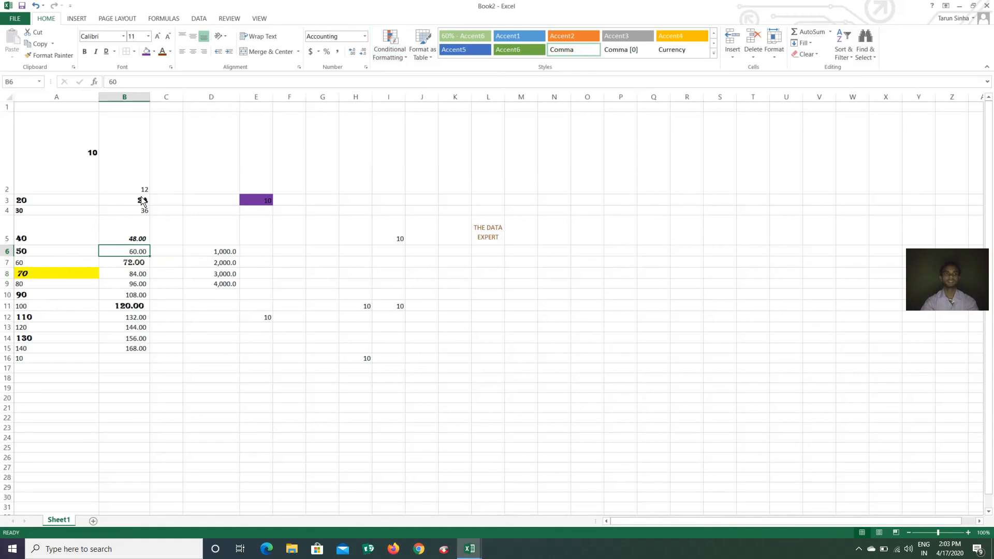
{"action": "left_click_drag", "start_coordinate": [142, 192], "coordinate": [136, 350]}
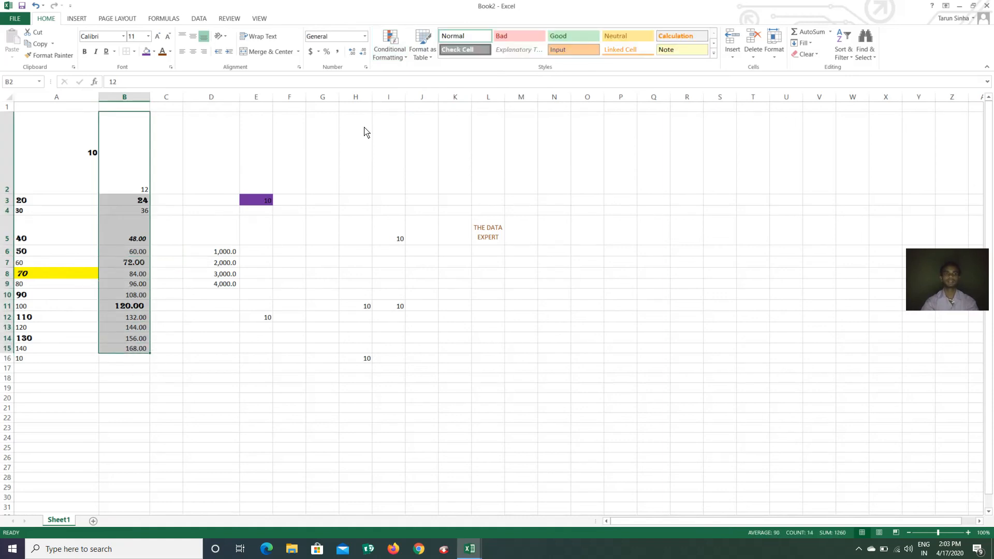
{"action": "left_click", "coordinate": [390, 42]}
{"action": "mouse_move", "coordinate": [413, 73]}
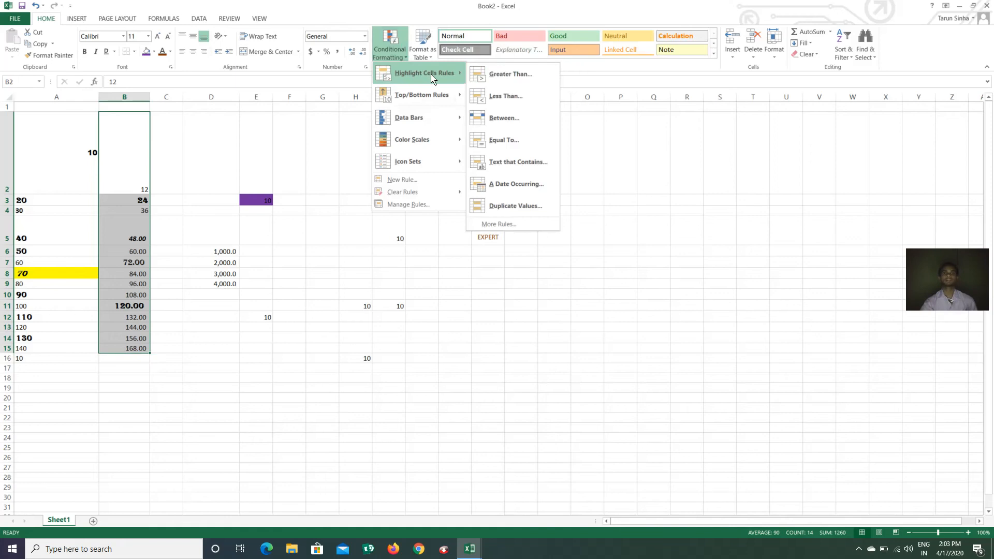
{"action": "left_click", "coordinate": [507, 77]}
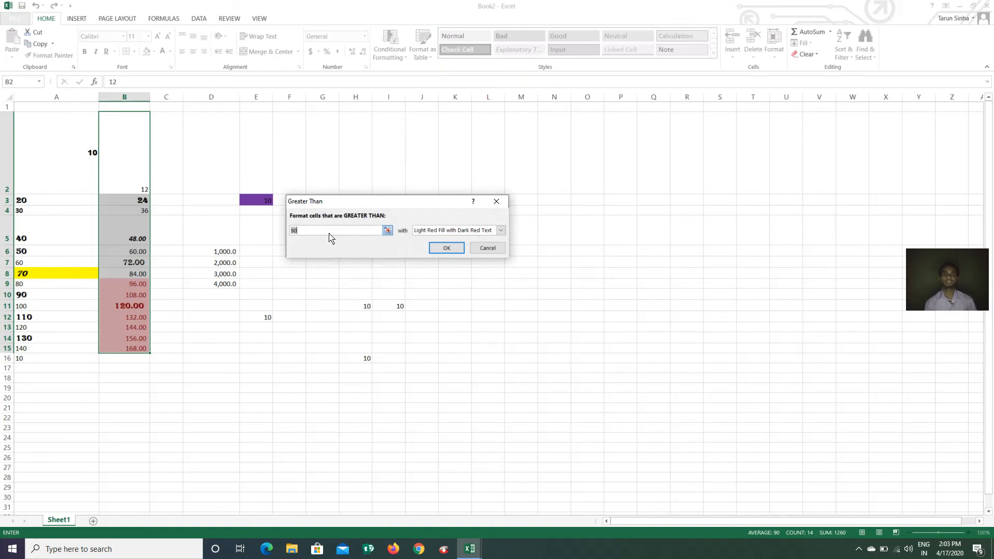
Set the threshold to 40 with green fill, cancel the rule, and reopen Highlight Cells Rules
{"action": "key", "text": "BackSpace"}
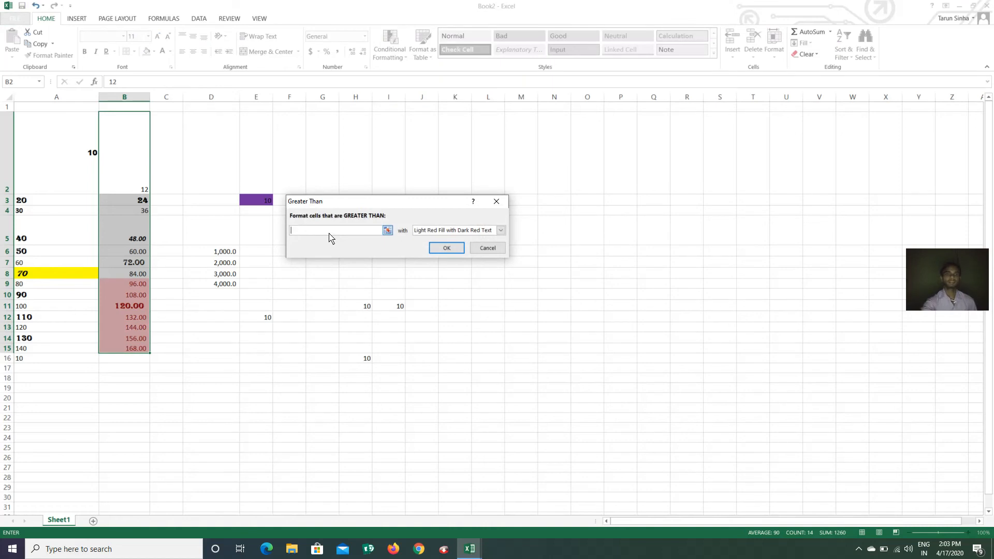
{"action": "type", "text": "40"}
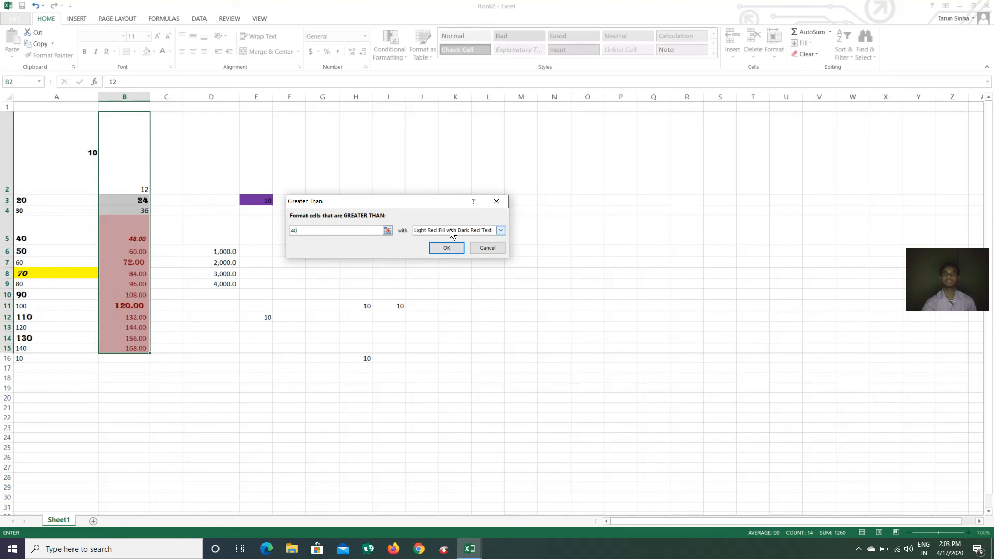
{"action": "left_click", "coordinate": [500, 233]}
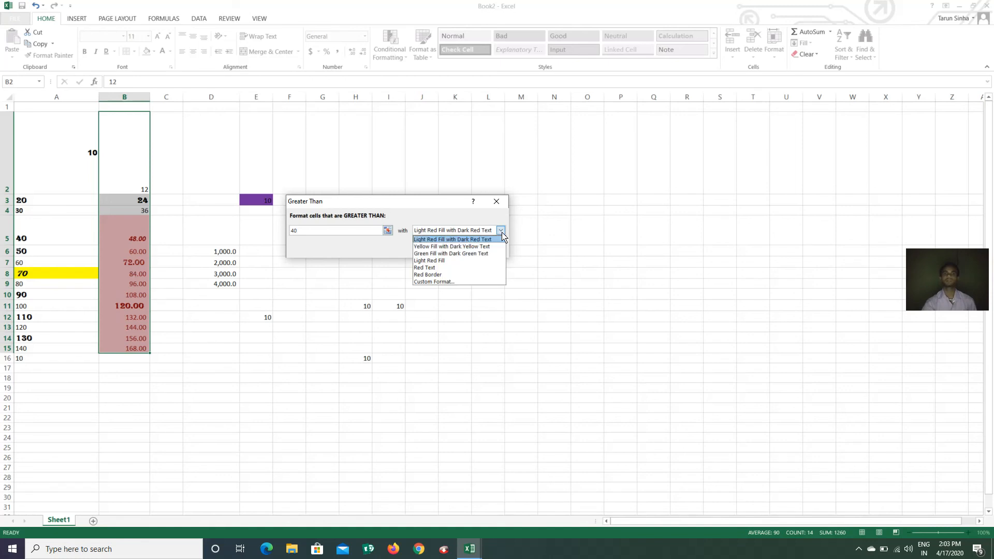
{"action": "left_click", "coordinate": [455, 254]}
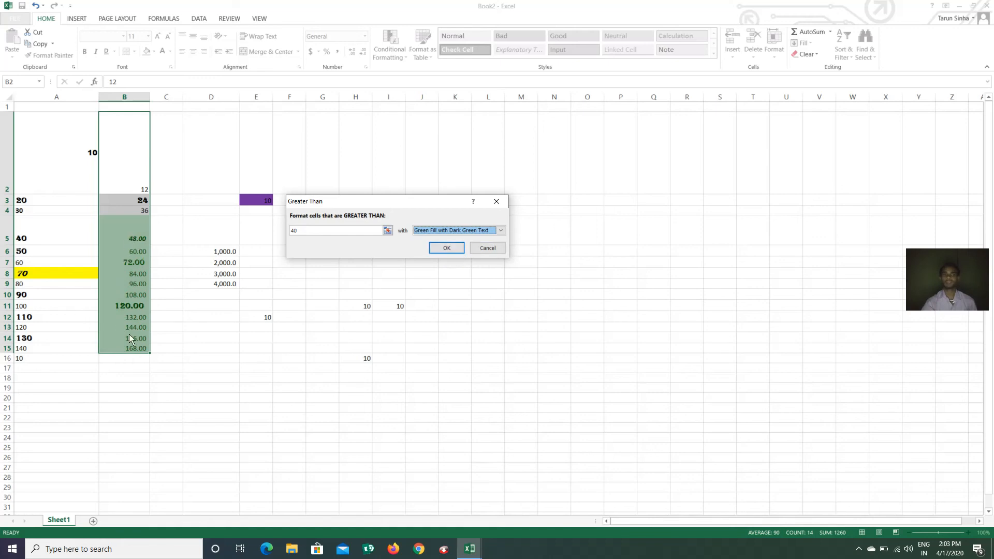
{"action": "left_click", "coordinate": [486, 248]}
{"action": "left_click", "coordinate": [389, 49]}
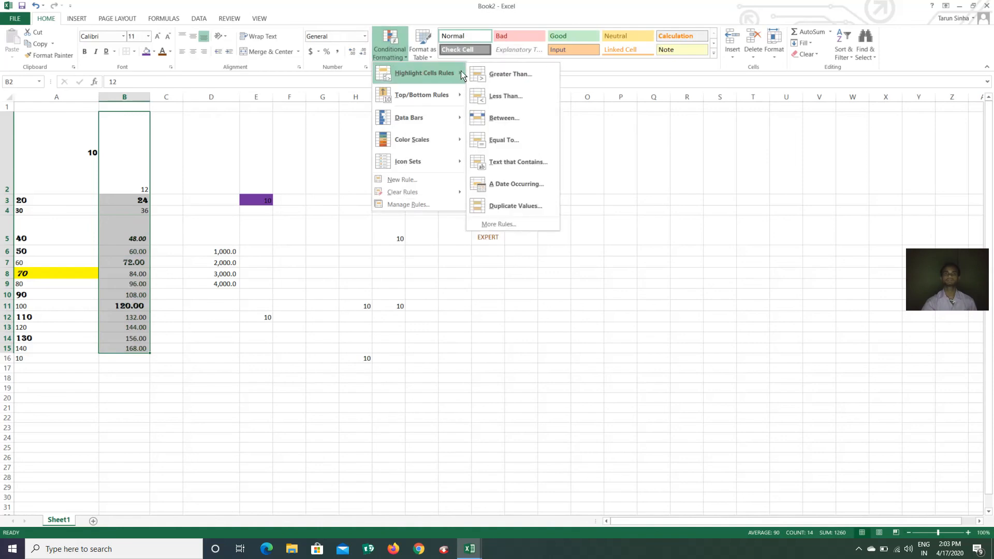
Try a Less Than rule at 90 with a red border, then cancel it
{"action": "left_click", "coordinate": [506, 96]}
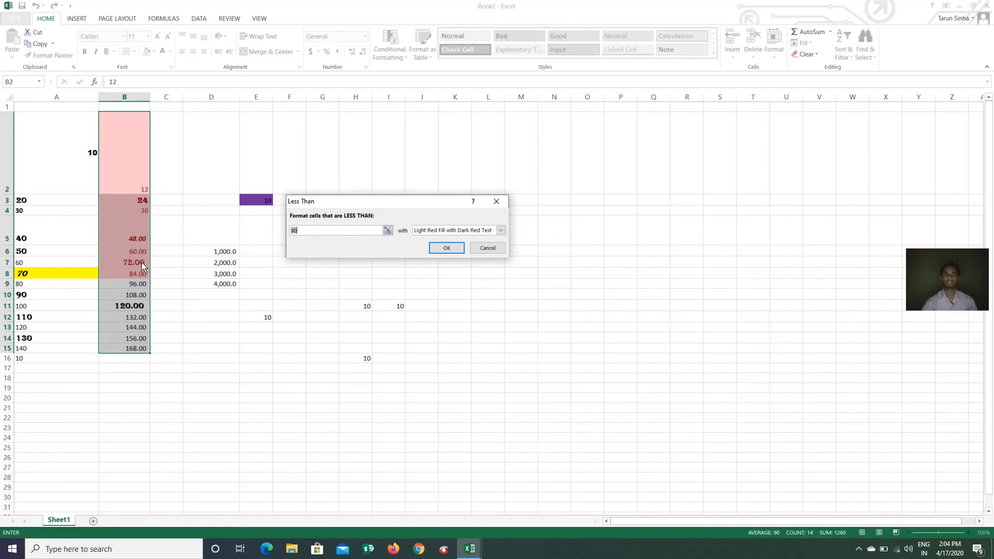
{"action": "left_click", "coordinate": [501, 230]}
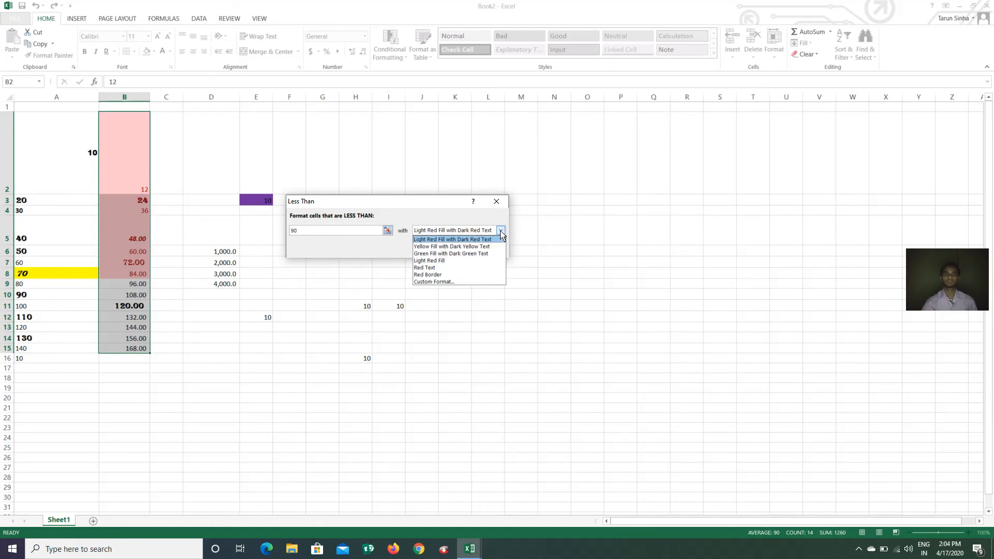
{"action": "left_click", "coordinate": [428, 275]}
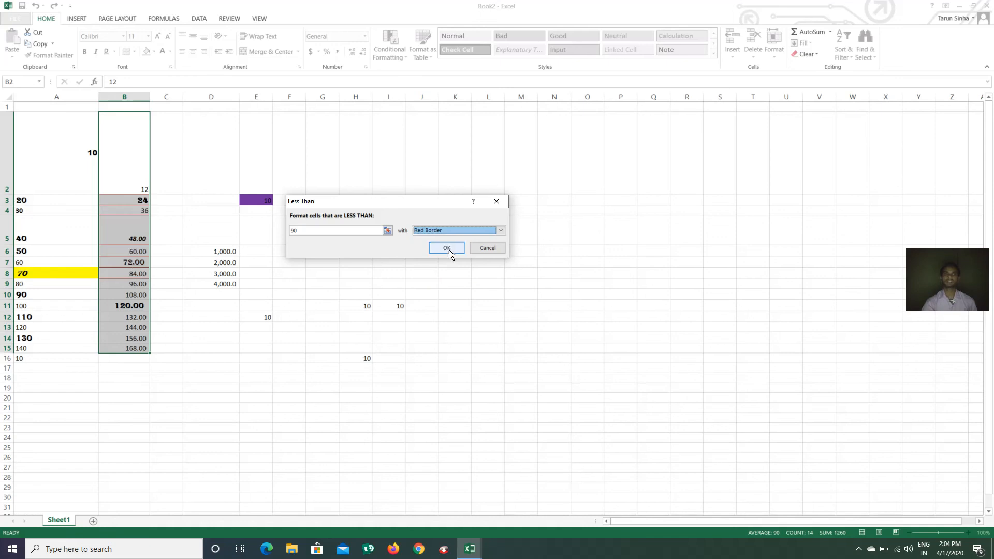
{"action": "left_click", "coordinate": [488, 252]}
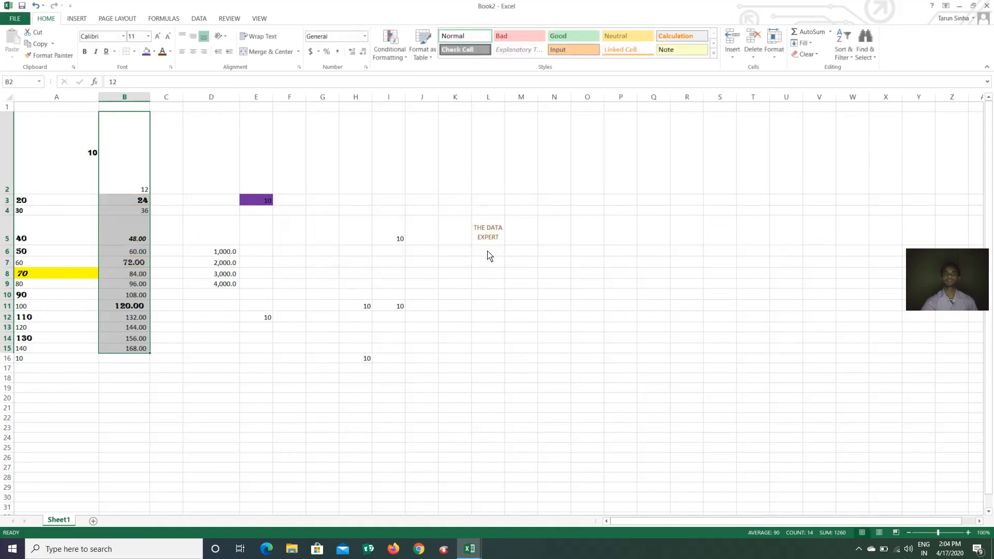
{"action": "left_click", "coordinate": [390, 50]}
{"action": "mouse_move", "coordinate": [439, 73]}
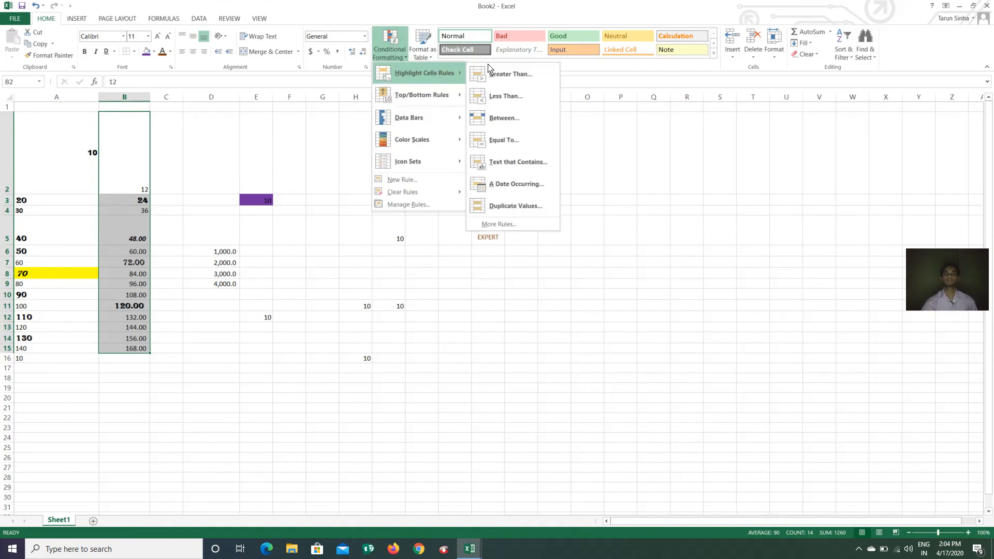
{"action": "left_click", "coordinate": [515, 119]}
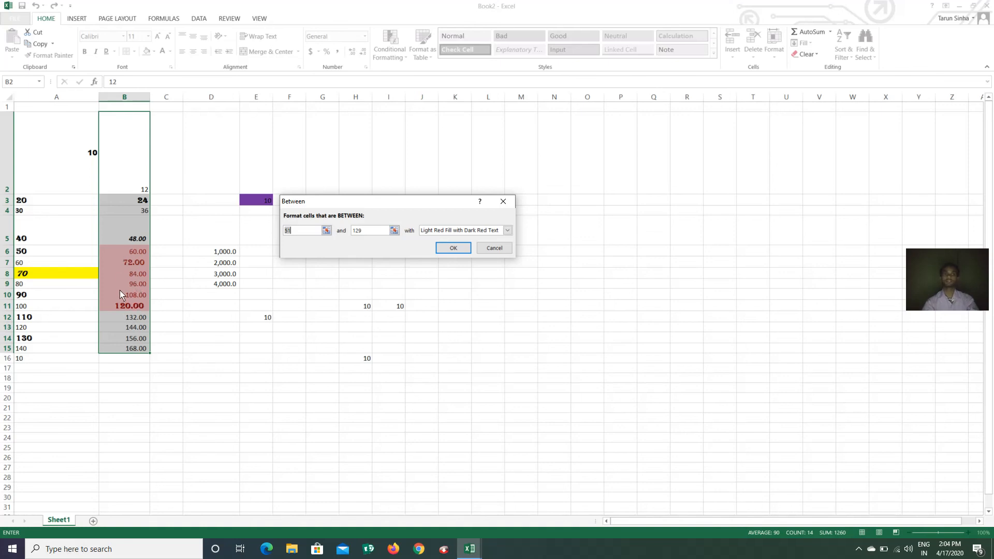
{"action": "left_click", "coordinate": [507, 231]}
{"action": "left_click", "coordinate": [458, 245]}
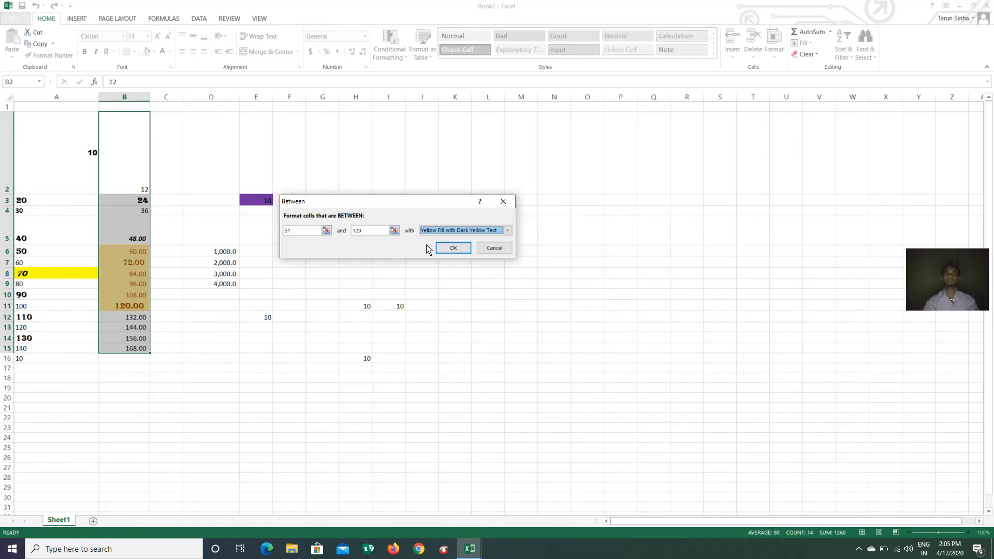
{"action": "left_click", "coordinate": [488, 252]}
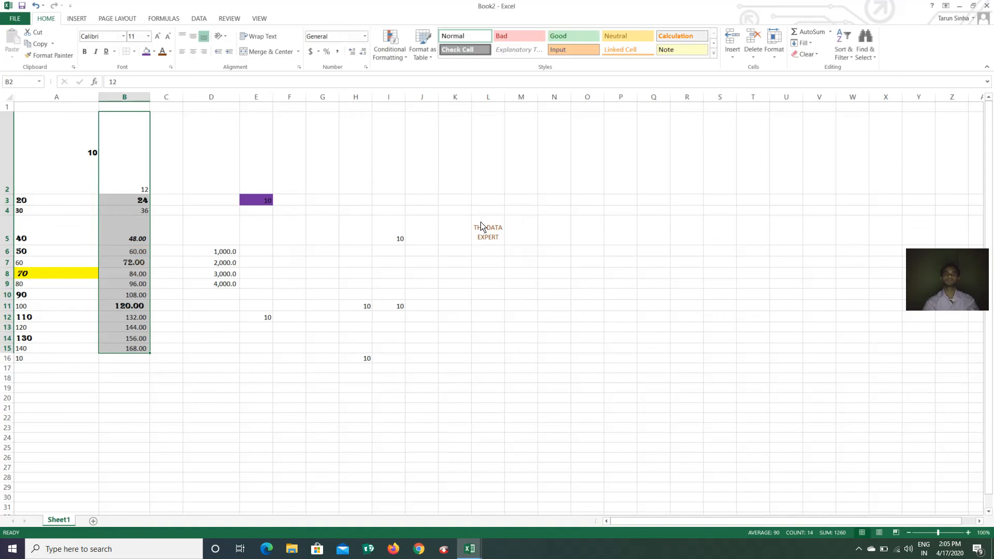
{"action": "left_click", "coordinate": [398, 56]}
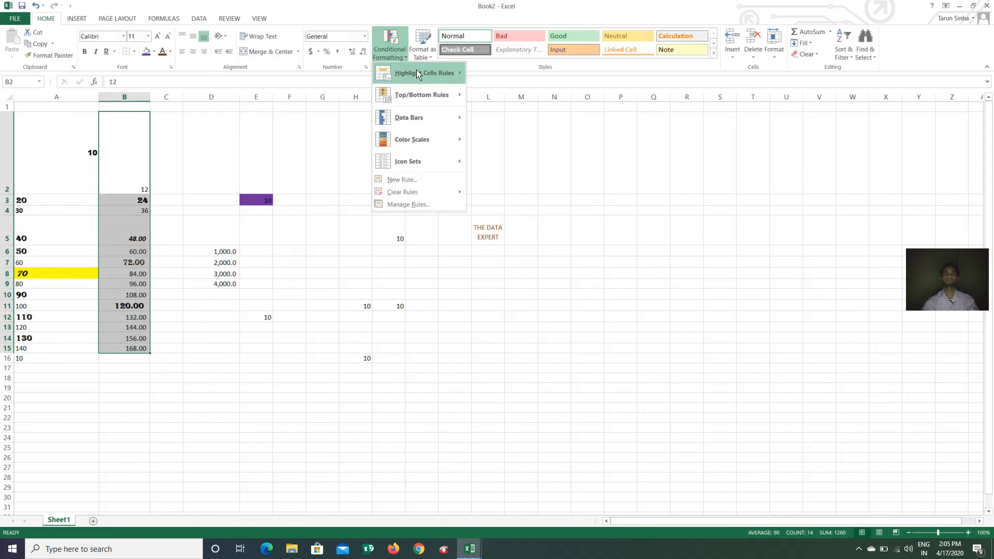
{"action": "mouse_move", "coordinate": [420, 74]}
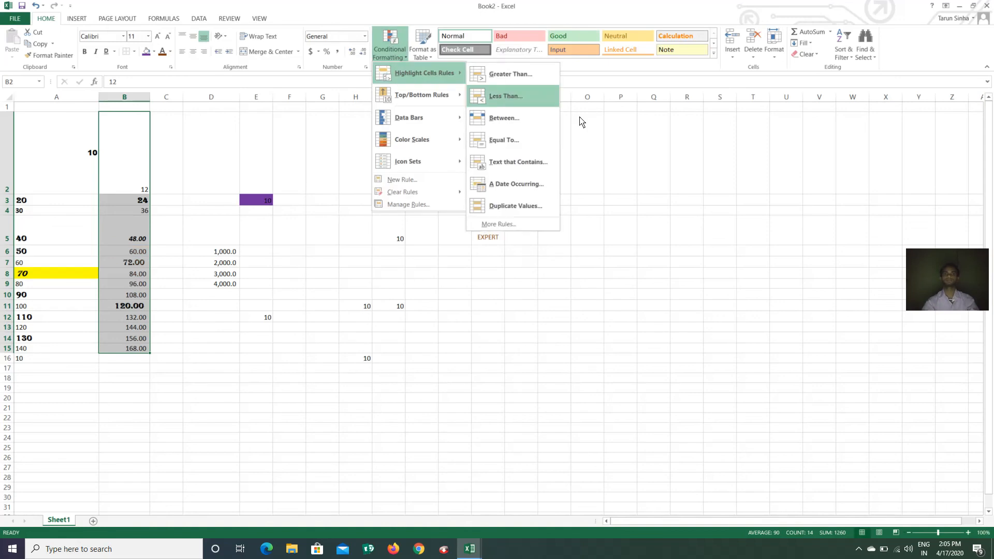
{"action": "left_click", "coordinate": [506, 146]}
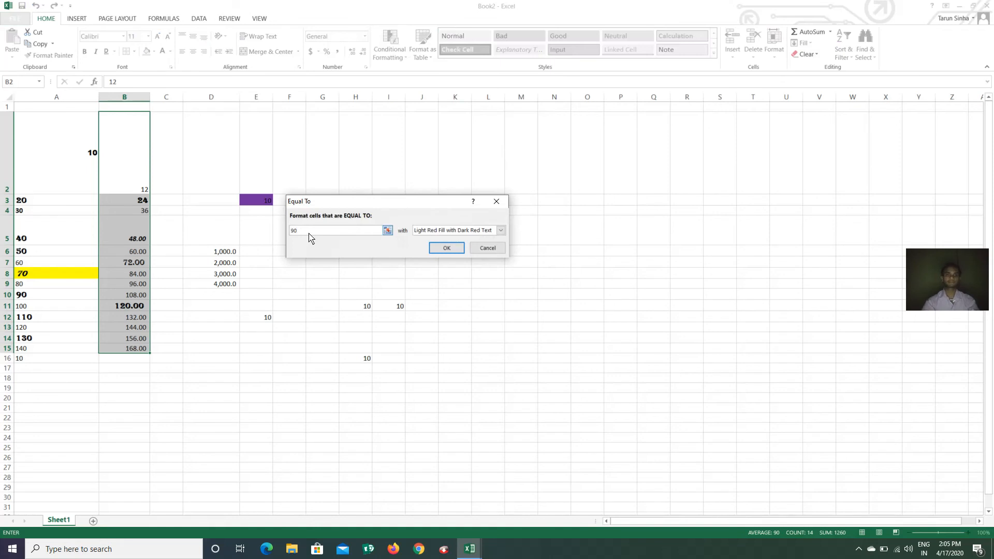
{"action": "key", "text": "BackSpace"}
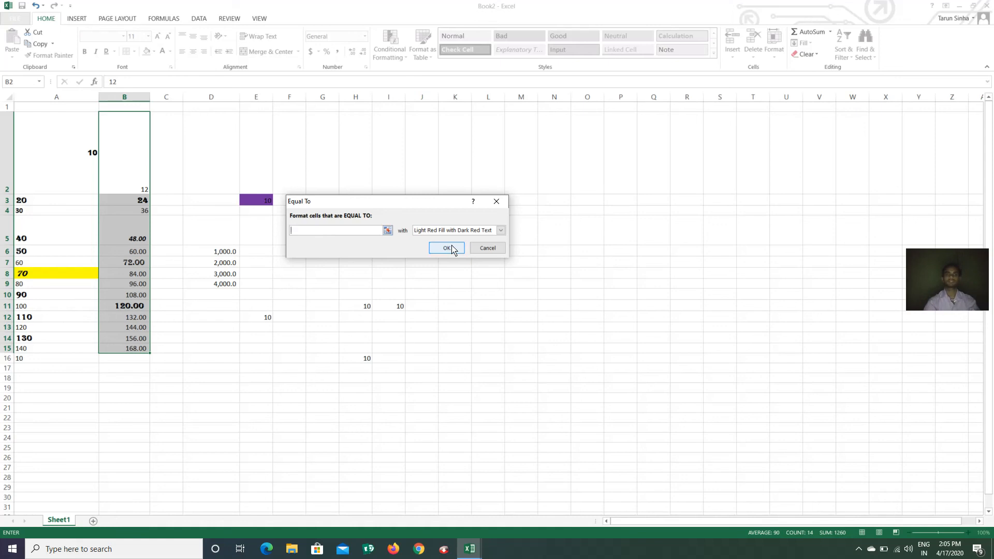
{"action": "left_click", "coordinate": [485, 247]}
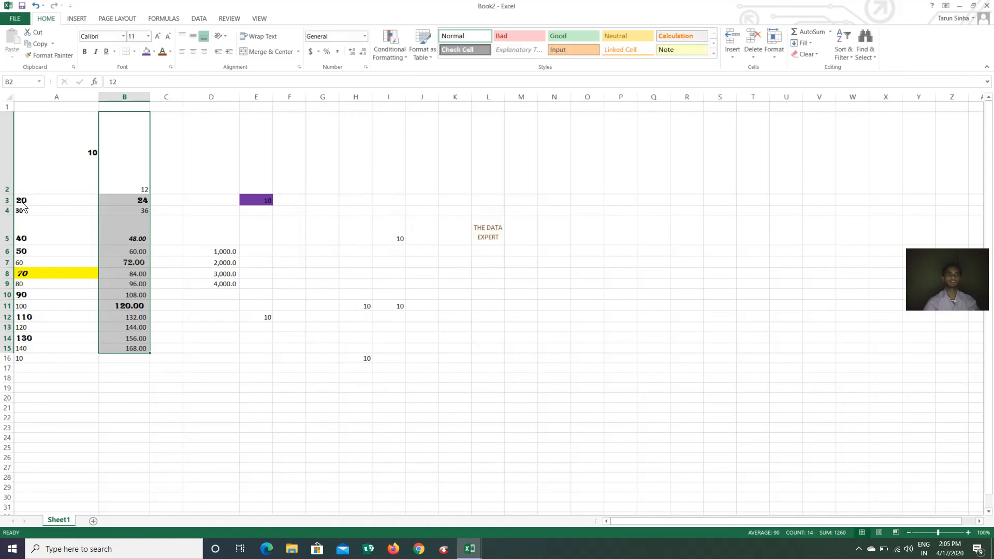
{"action": "left_click_drag", "start_coordinate": [42, 158], "coordinate": [31, 361]}
{"action": "left_click", "coordinate": [389, 49]}
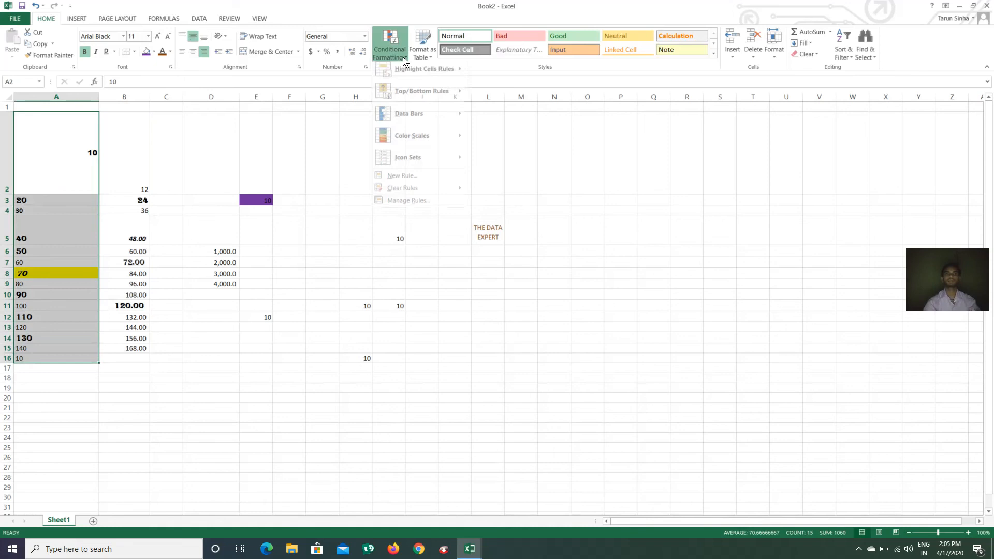
{"action": "mouse_move", "coordinate": [412, 75]}
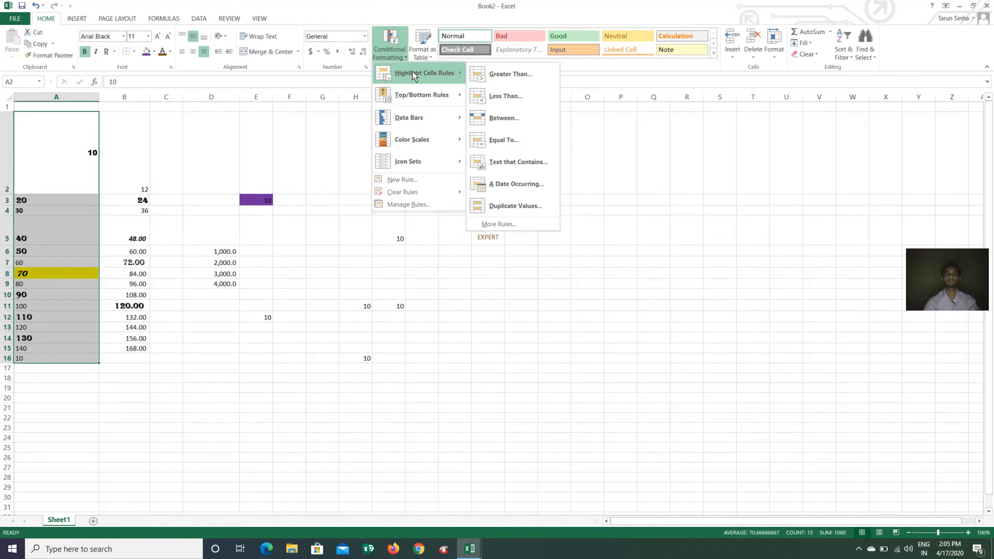
{"action": "left_click", "coordinate": [504, 141]}
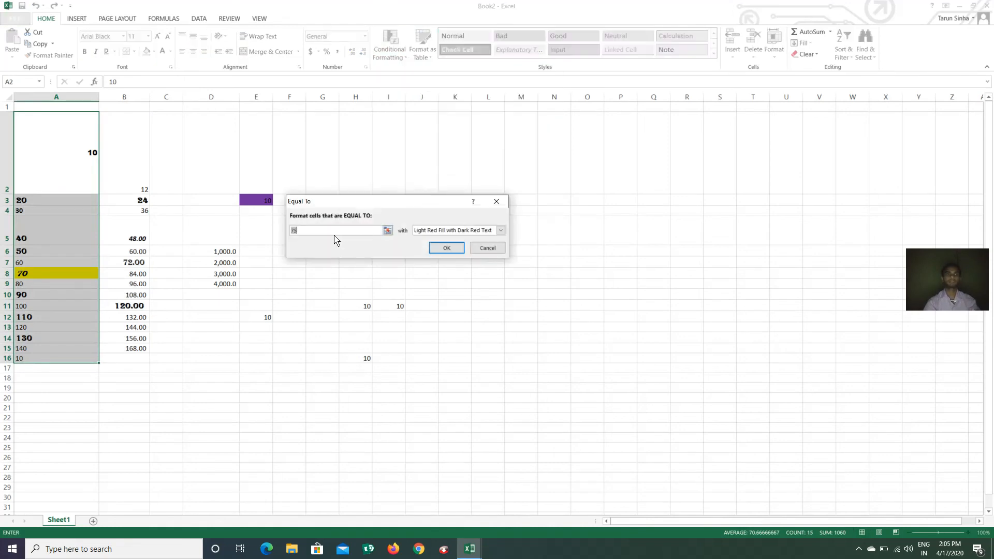
{"action": "key", "text": "BackSpace"}
{"action": "type", "text": "1"}
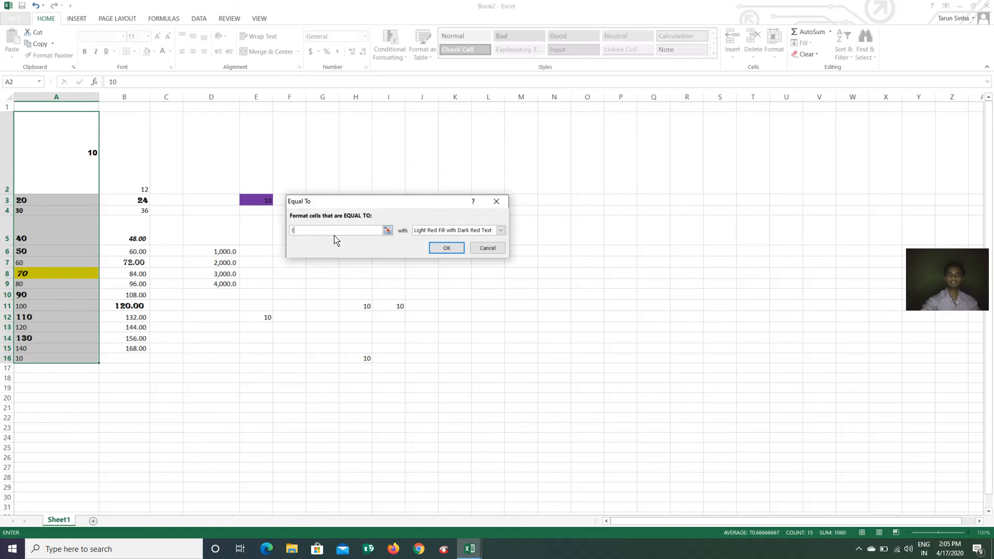
{"action": "type", "text": "0"}
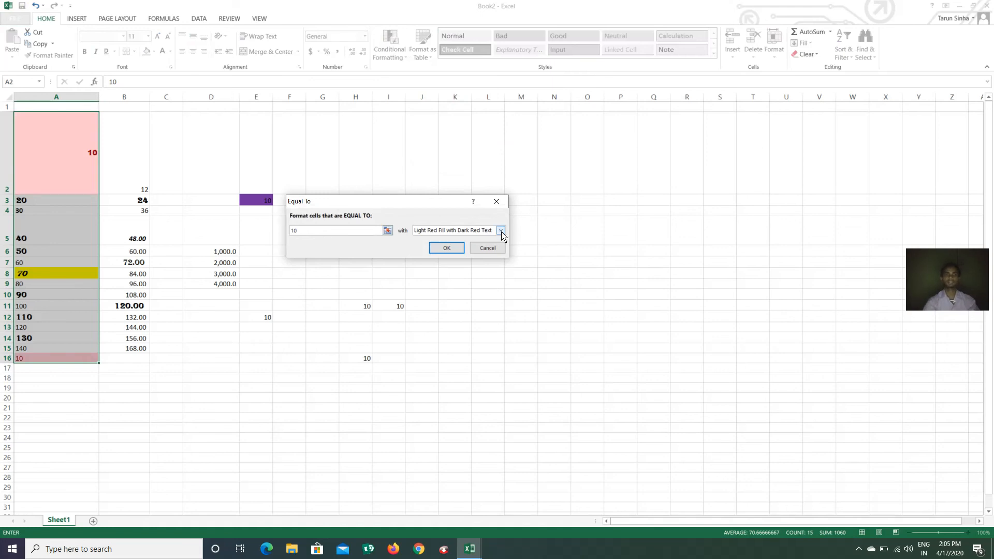
{"action": "left_click", "coordinate": [501, 230]}
{"action": "left_click", "coordinate": [438, 275]}
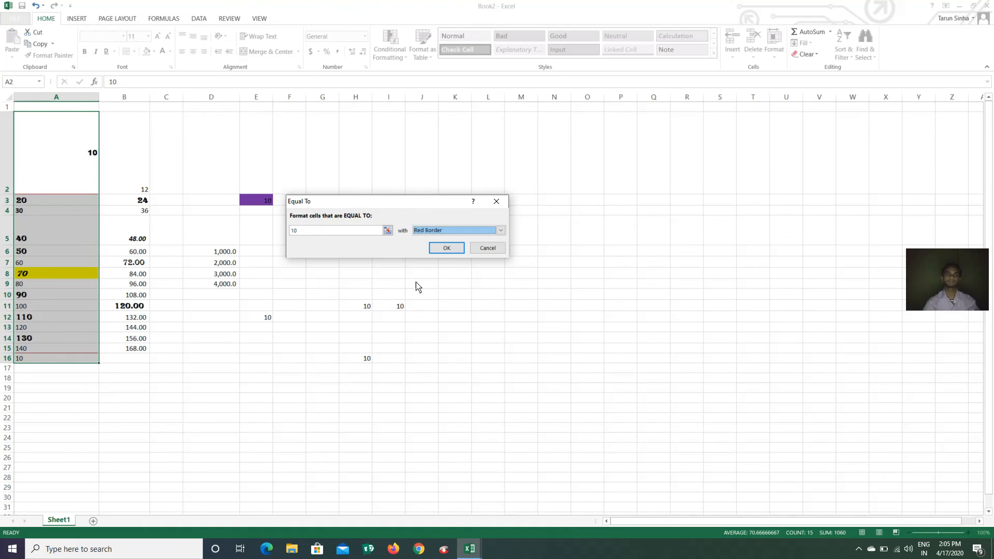
{"action": "left_click", "coordinate": [488, 250]}
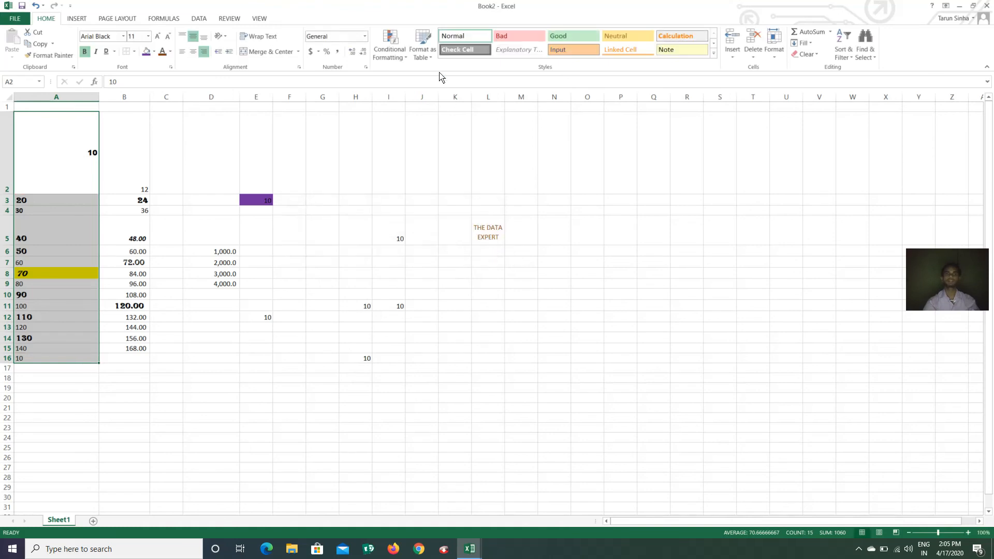
Close the Conditional Formatting menu and enter RAM, SHYAM and MOHAN into L8, L9 and L10
{"action": "left_click", "coordinate": [389, 46]}
{"action": "mouse_move", "coordinate": [458, 85]}
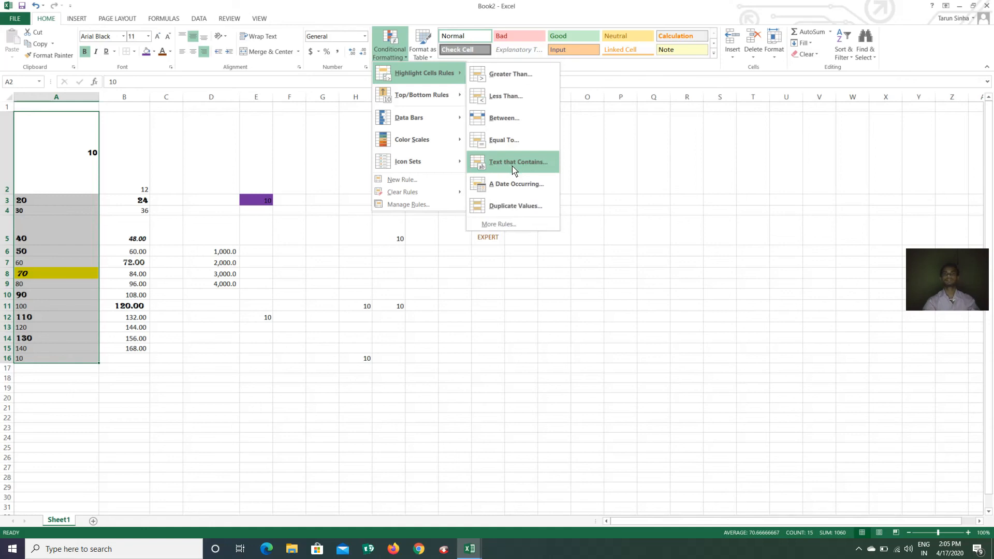
{"action": "left_click", "coordinate": [505, 287]}
{"action": "left_click", "coordinate": [486, 277]}
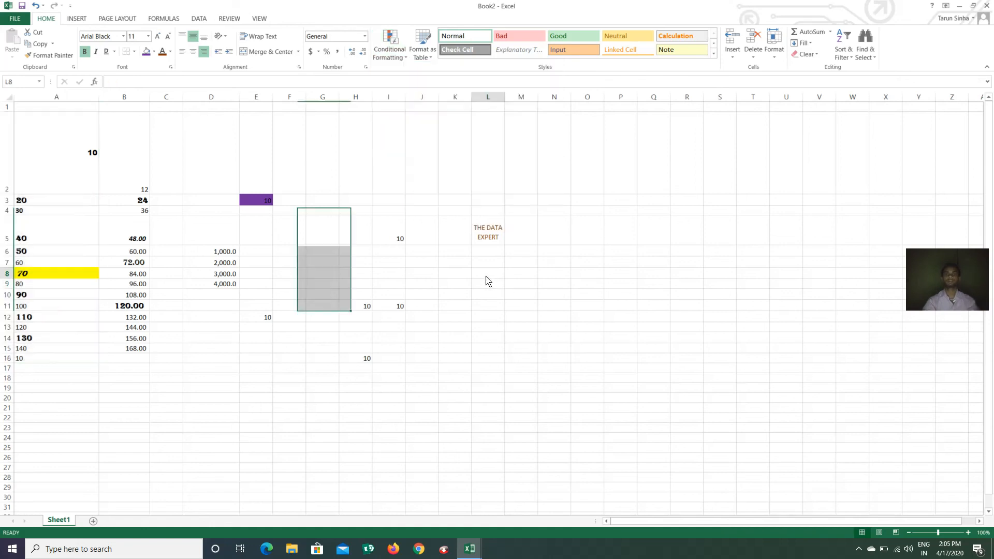
{"action": "type", "text": "RA"}
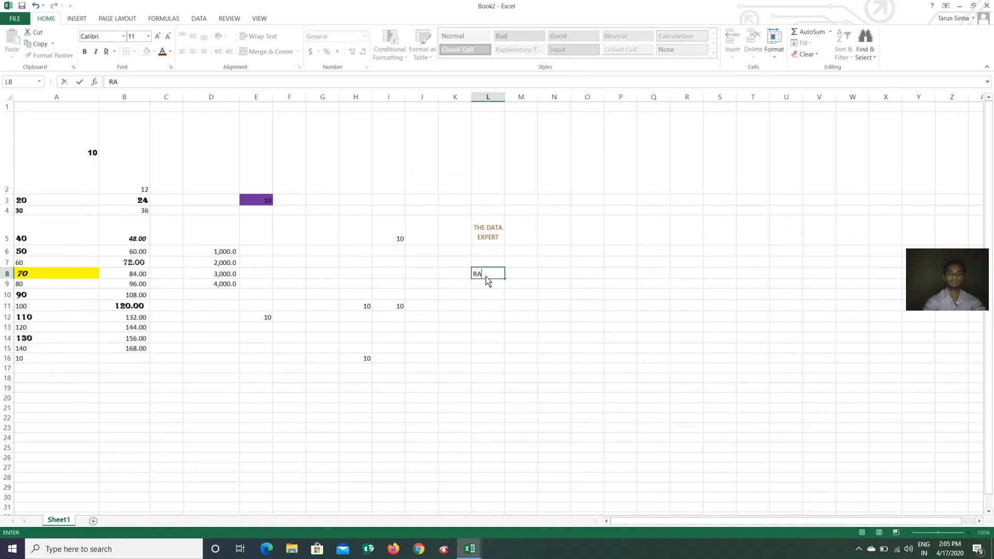
{"action": "type", "text": "M"}
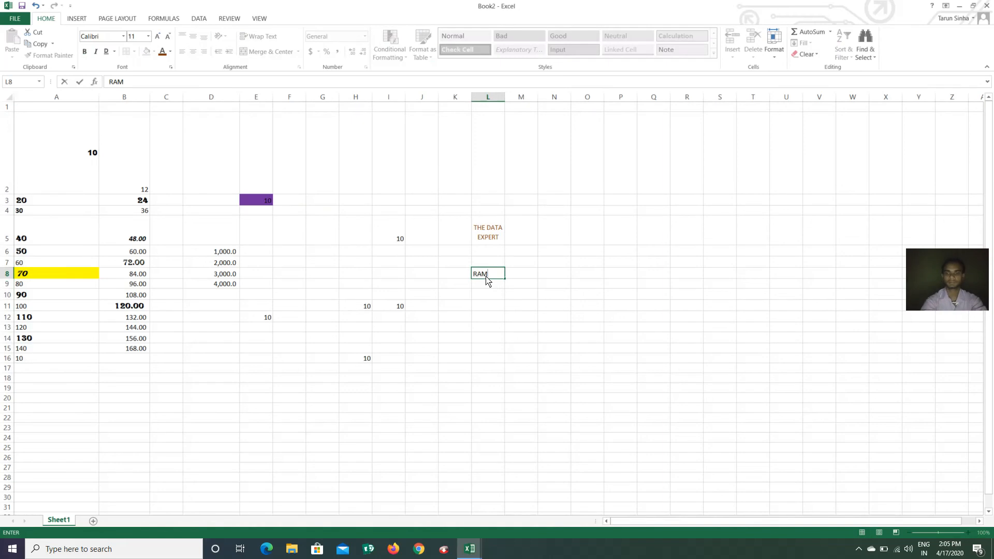
{"action": "key", "text": "Return"}
{"action": "type", "text": "SHY"}
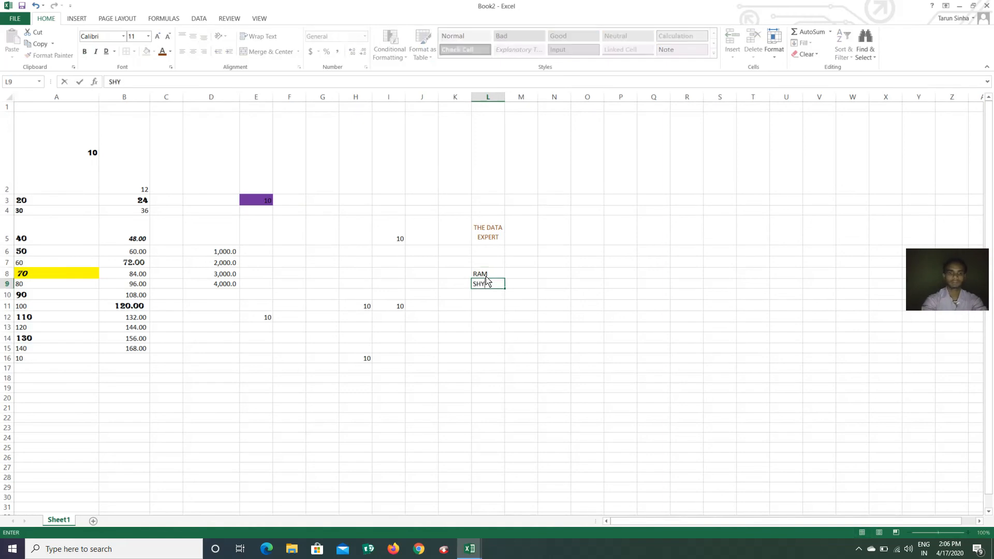
{"action": "type", "text": "AM"}
{"action": "key", "text": "Return"}
{"action": "type", "text": "M"}
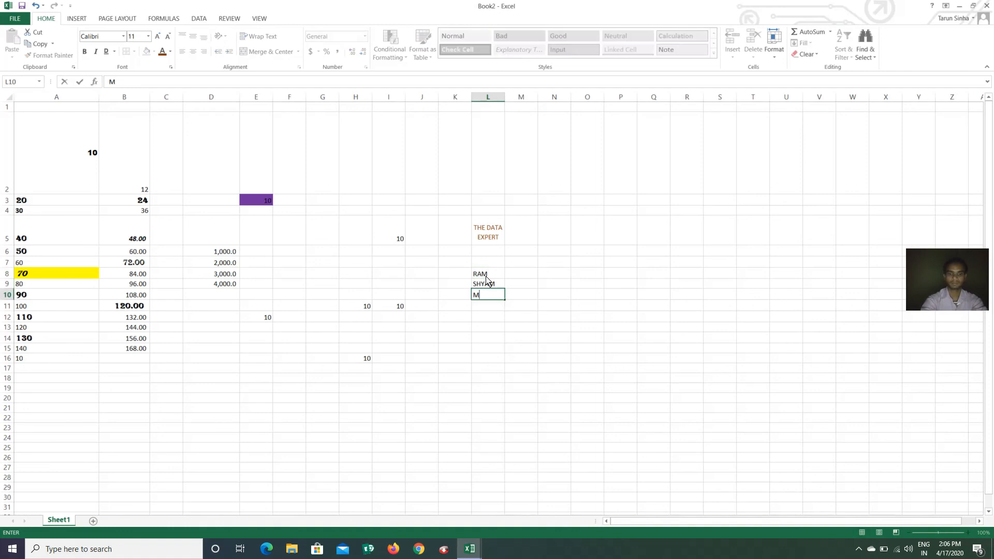
{"action": "type", "text": "OHAN"}
{"action": "key", "text": "Return"}
Copy the three names from L8 and paste them starting at L11
{"action": "left_click", "coordinate": [481, 276]}
{"action": "left_click_drag", "start_coordinate": [481, 276], "coordinate": [490, 309]}
{"action": "key", "text": "ctrl+c"}
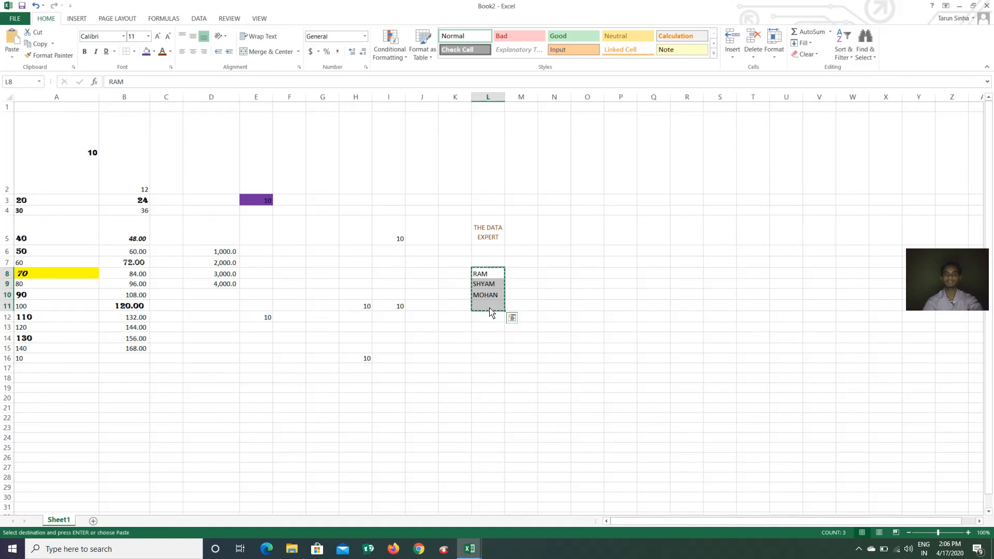
{"action": "left_click", "coordinate": [492, 316]}
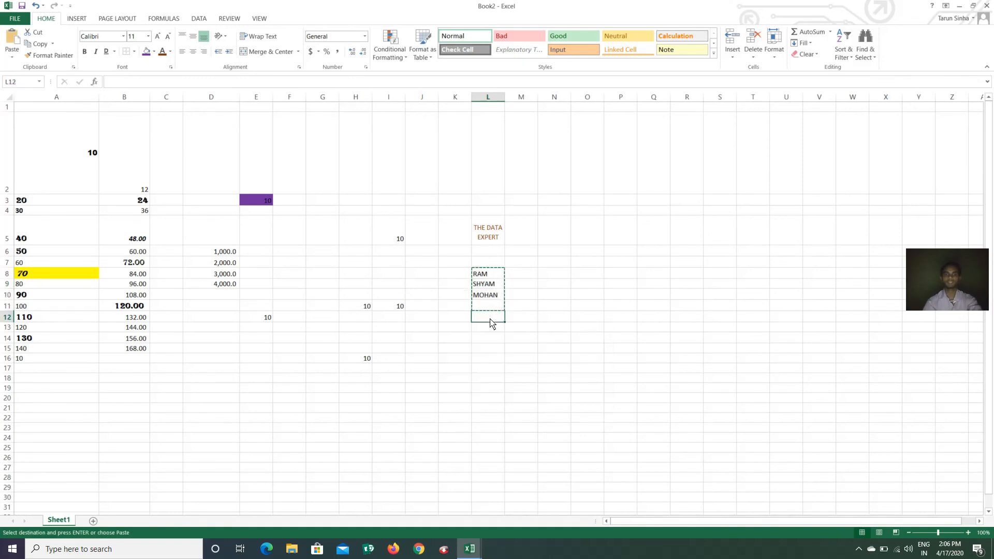
{"action": "left_click", "coordinate": [496, 310]}
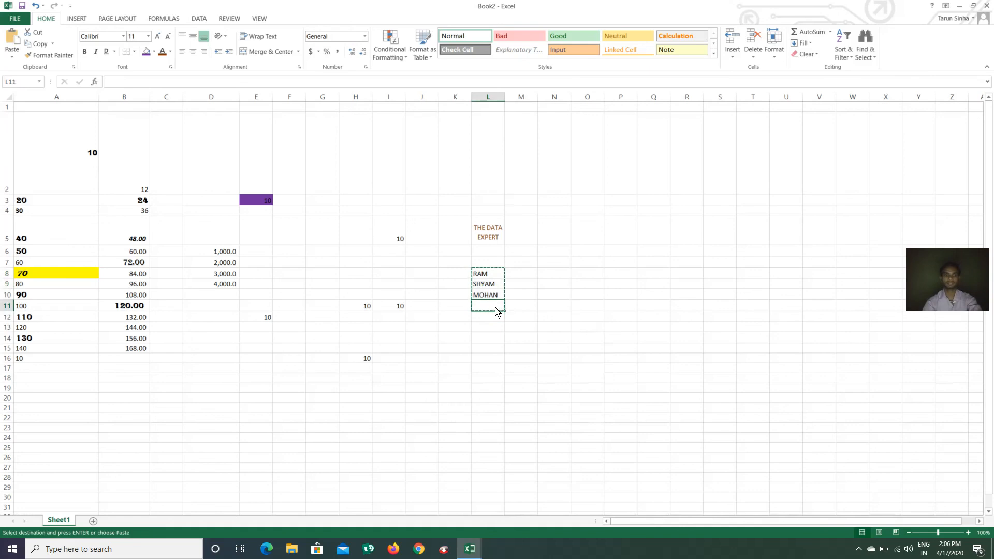
{"action": "key", "text": "ctrl+v"}
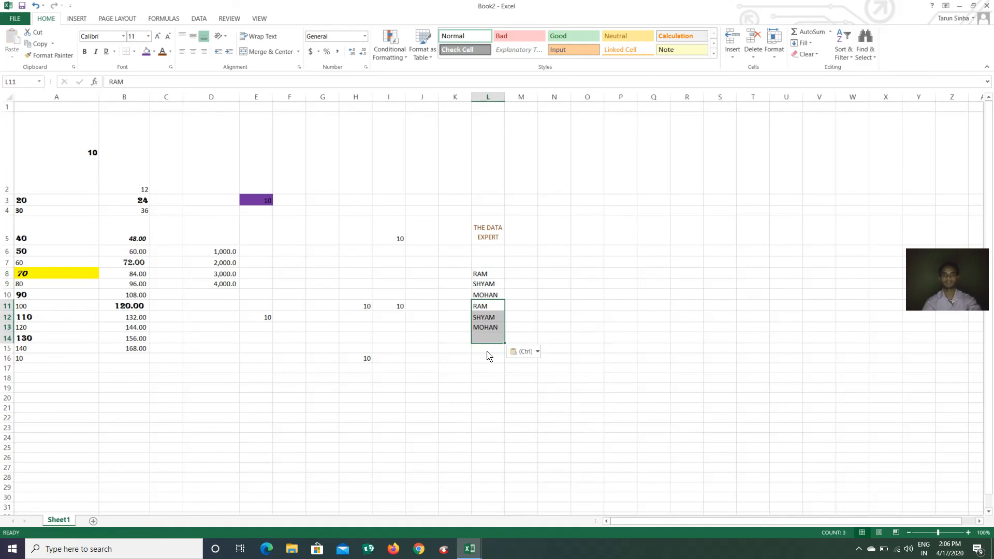
Copy L11:L13 and paste the names again at L14 and L17, filling through L19
{"action": "left_click", "coordinate": [488, 342]}
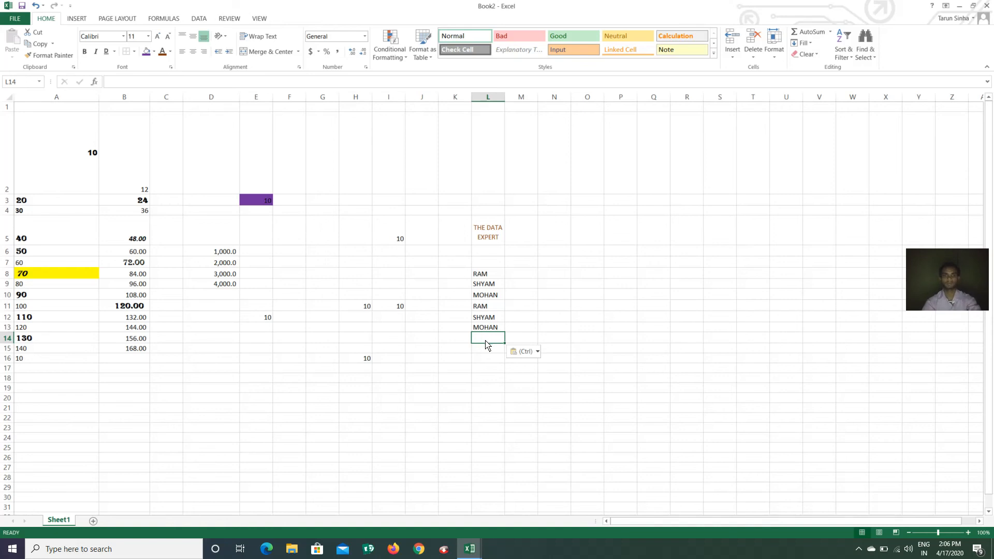
{"action": "left_click", "coordinate": [487, 310]}
{"action": "left_click_drag", "start_coordinate": [486, 311], "coordinate": [491, 331]}
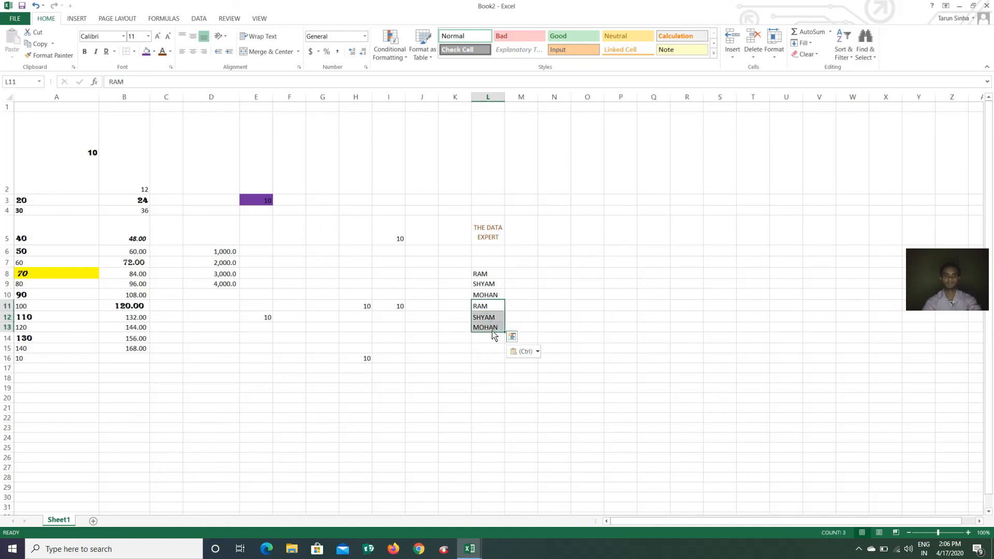
{"action": "key", "text": "ctrl+c"}
{"action": "left_click", "coordinate": [491, 340]}
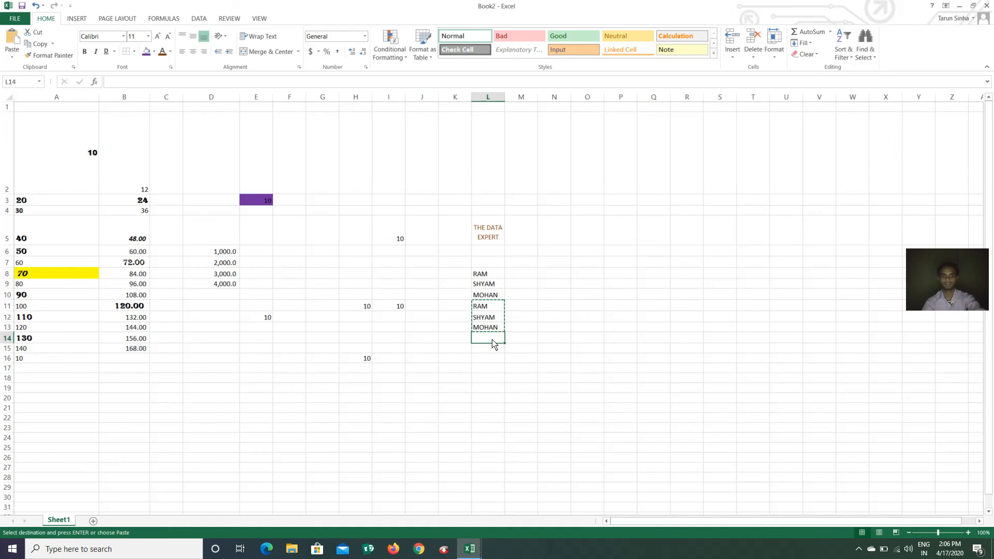
{"action": "key", "text": "ctrl+v"}
{"action": "key", "text": "ctrl"}
{"action": "left_click", "coordinate": [492, 371]}
{"action": "left_click", "coordinate": [492, 371]}
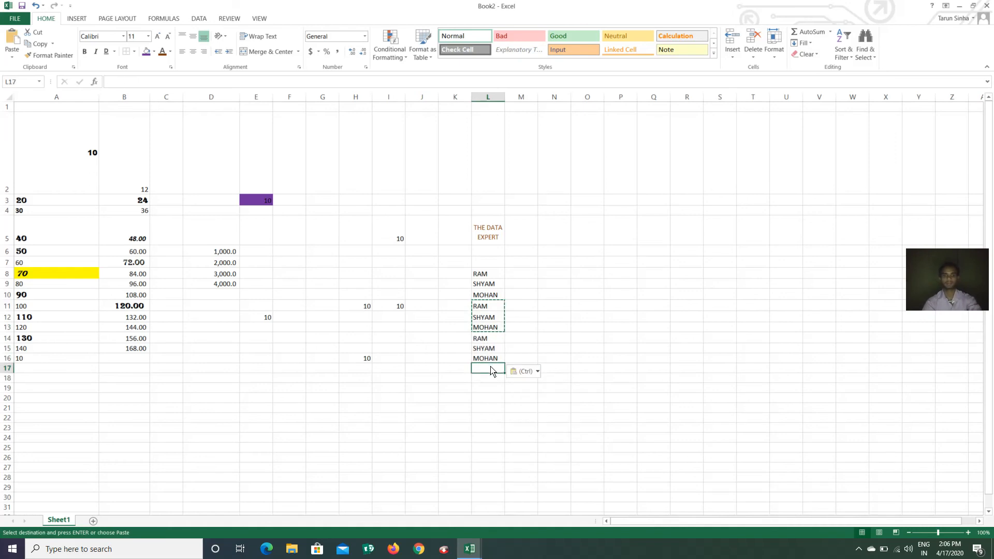
{"action": "key", "text": "ctrl+v"}
Clear copy mode, select the full name list L8:L19, and show the highlight rule options
{"action": "left_click", "coordinate": [531, 348]}
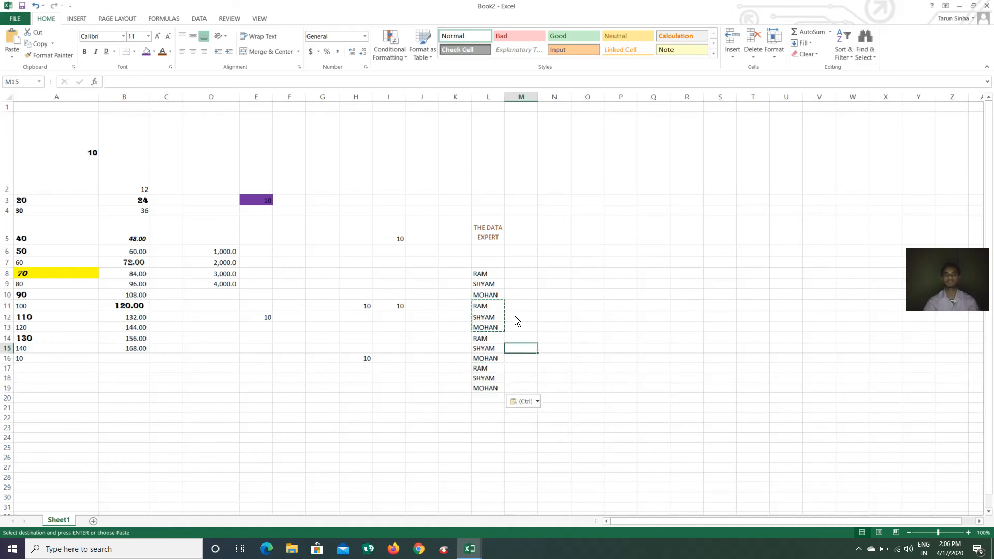
{"action": "key", "text": "Escape"}
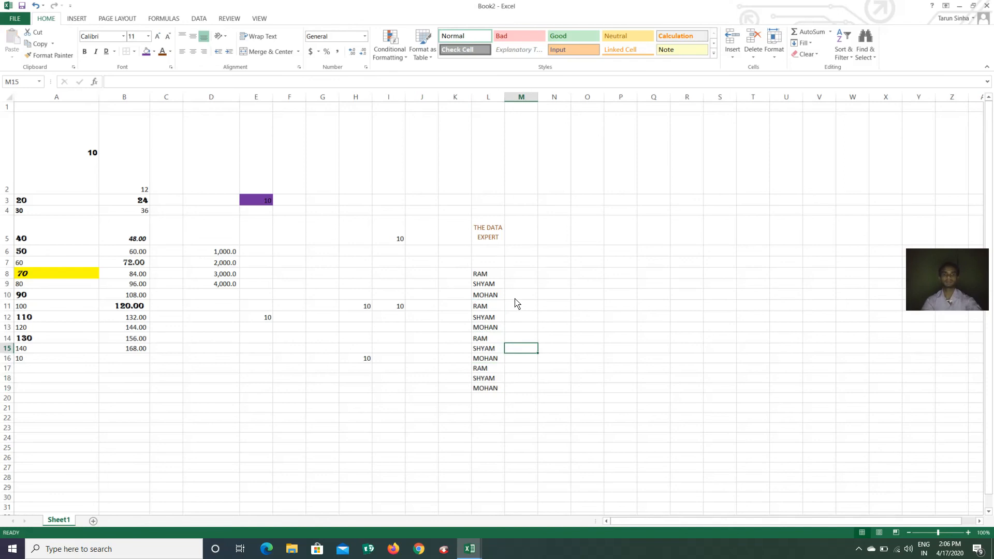
{"action": "left_click", "coordinate": [482, 274]}
{"action": "left_click_drag", "start_coordinate": [491, 306], "coordinate": [510, 393]}
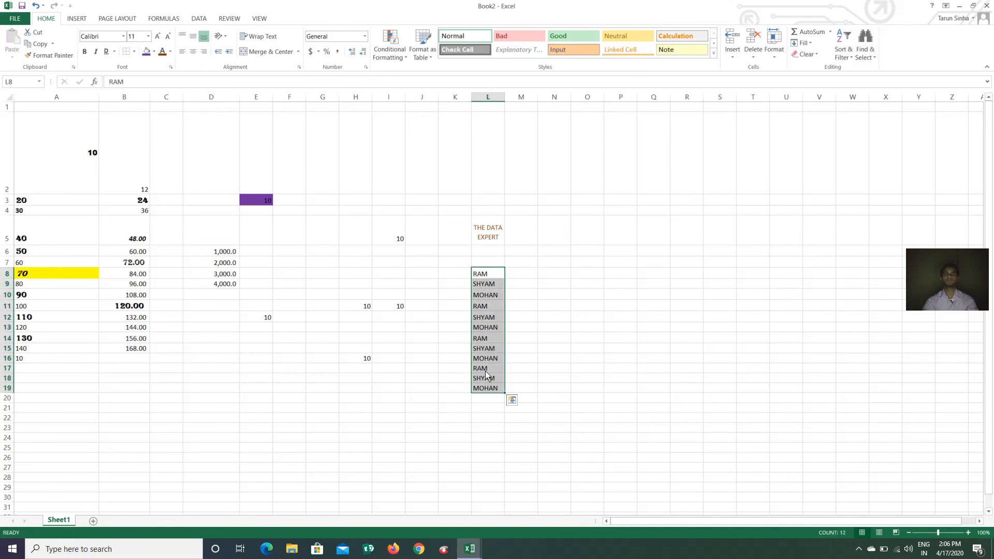
{"action": "left_click", "coordinate": [389, 48]}
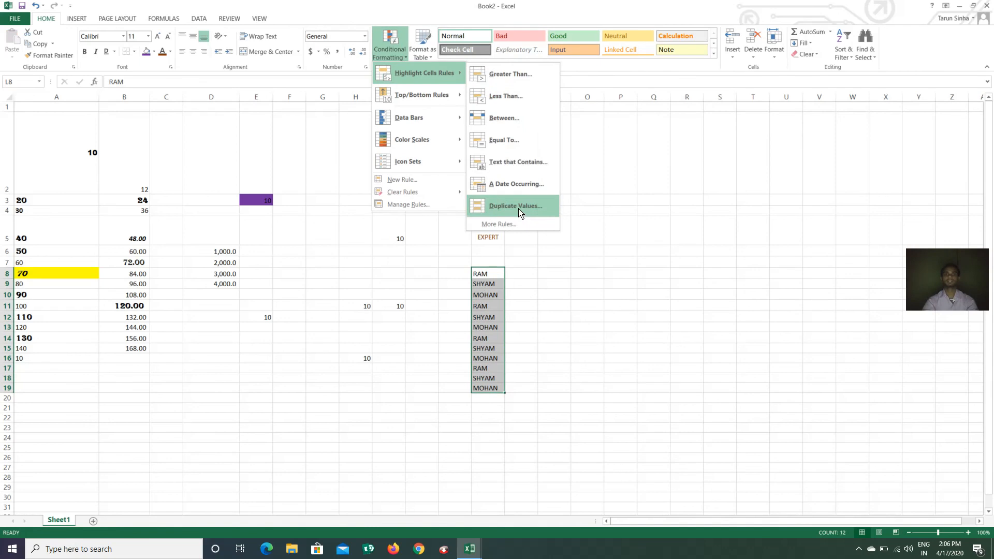
Try a Text that Contains rule for RAM, then MOHAN, with Yellow Fill with Dark Yellow Text, then cancel it
{"action": "left_click", "coordinate": [515, 164]}
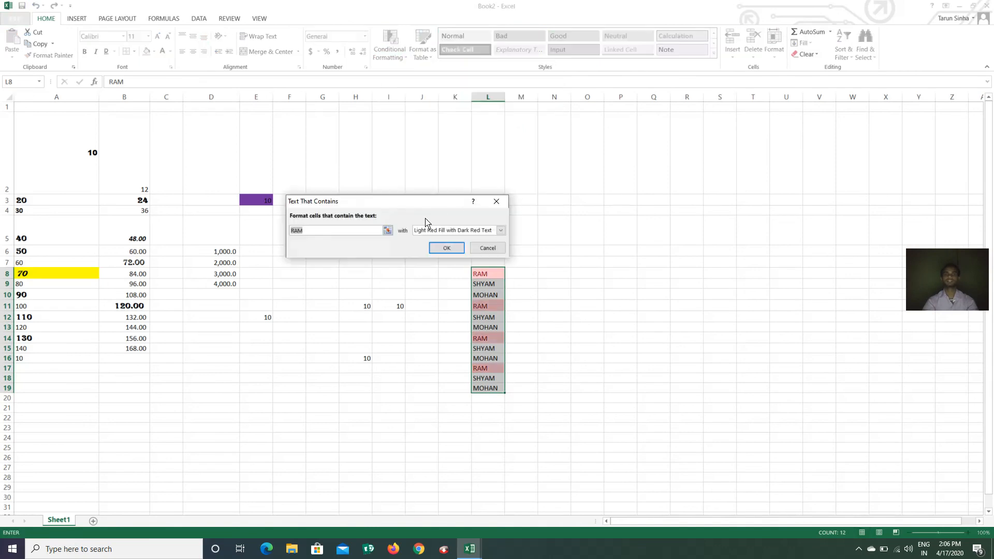
{"action": "left_click_drag", "start_coordinate": [414, 206], "coordinate": [620, 126]}
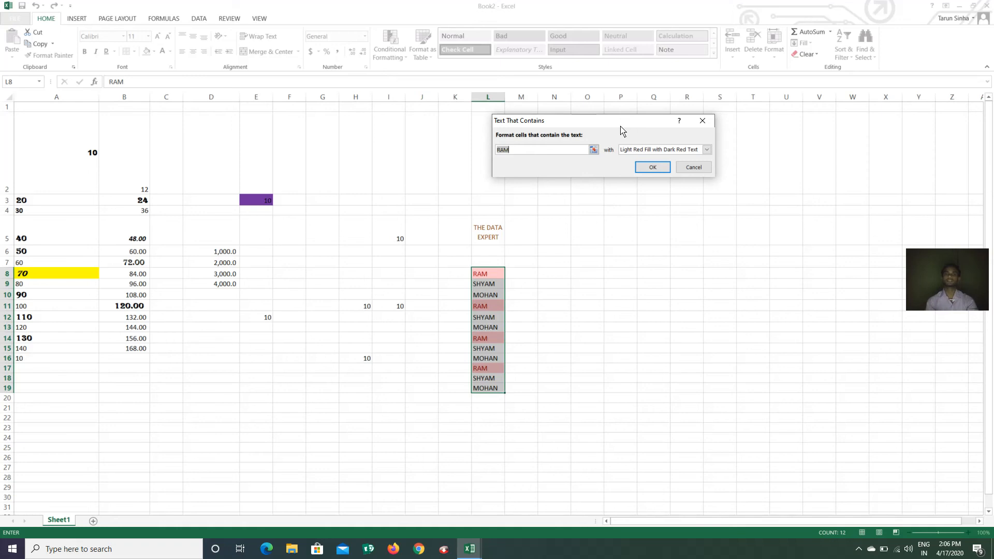
{"action": "left_click", "coordinate": [532, 151]}
{"action": "left_click", "coordinate": [707, 149]}
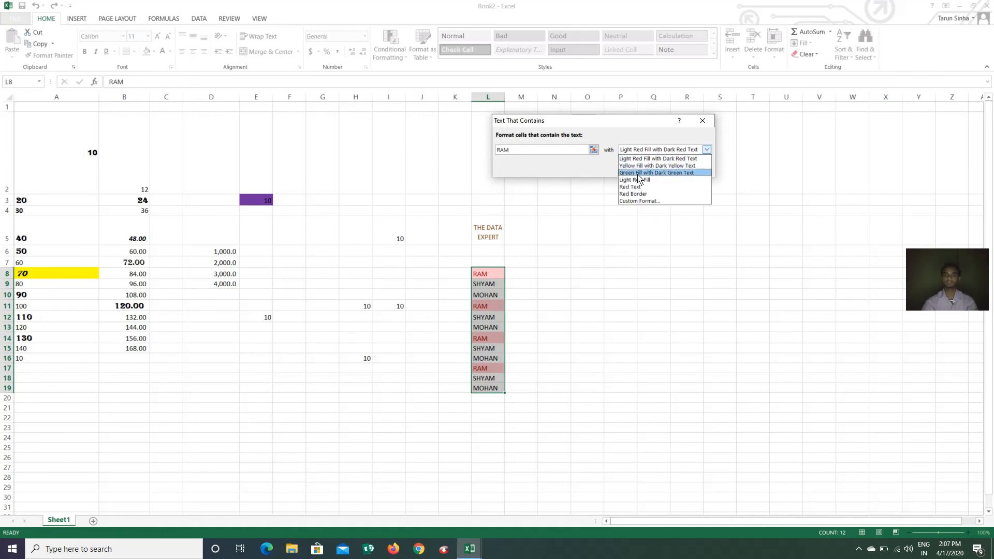
{"action": "left_click", "coordinate": [658, 166]}
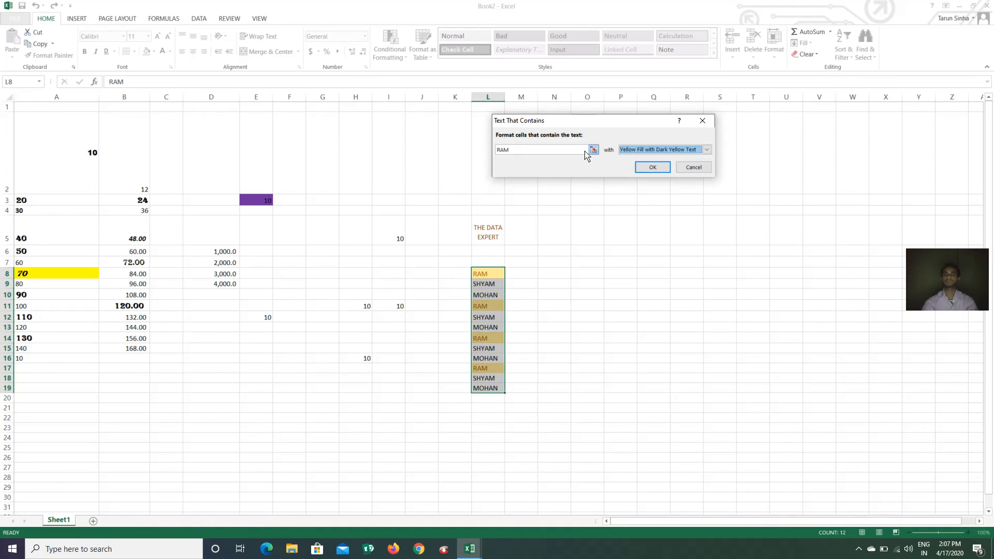
{"action": "left_click", "coordinate": [530, 151]}
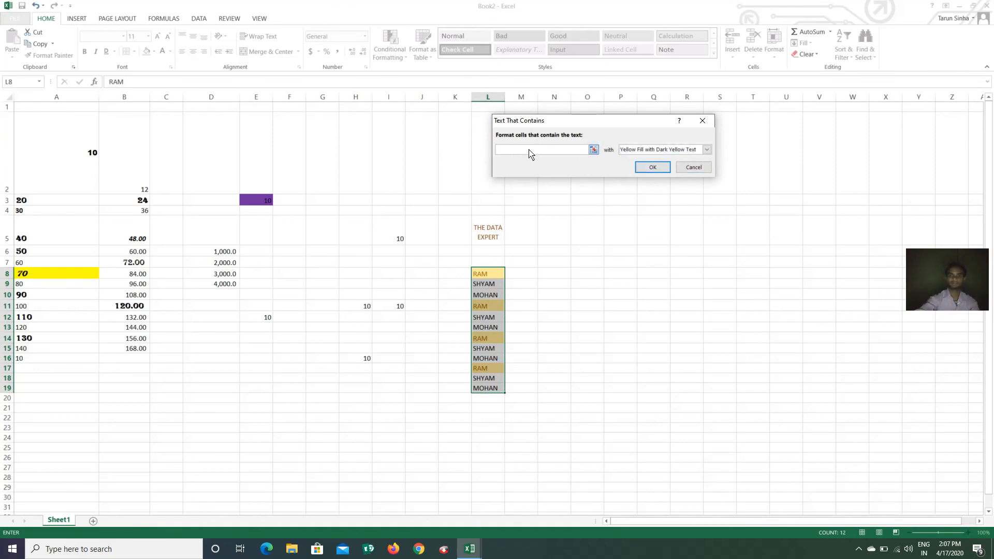
{"action": "type", "text": "MOHA"}
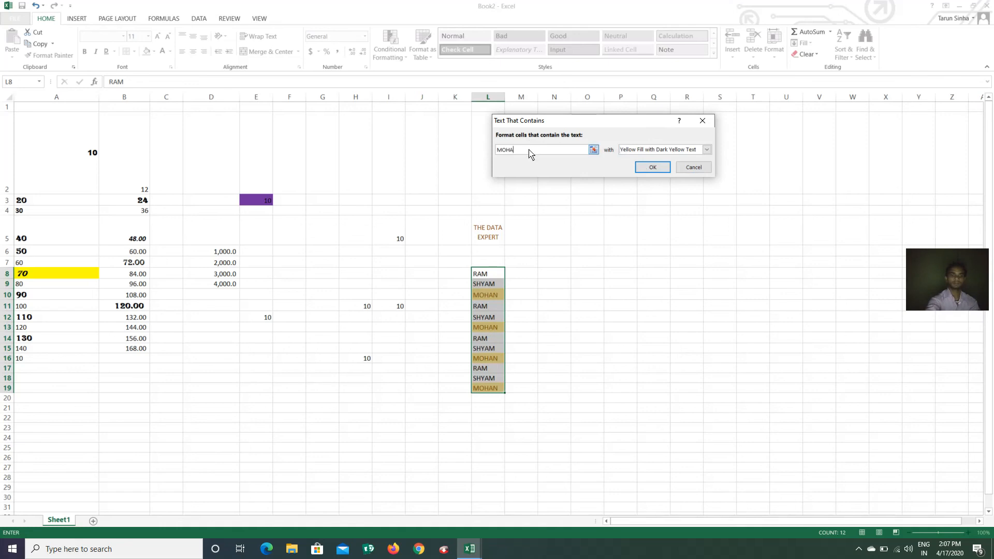
{"action": "type", "text": "N"}
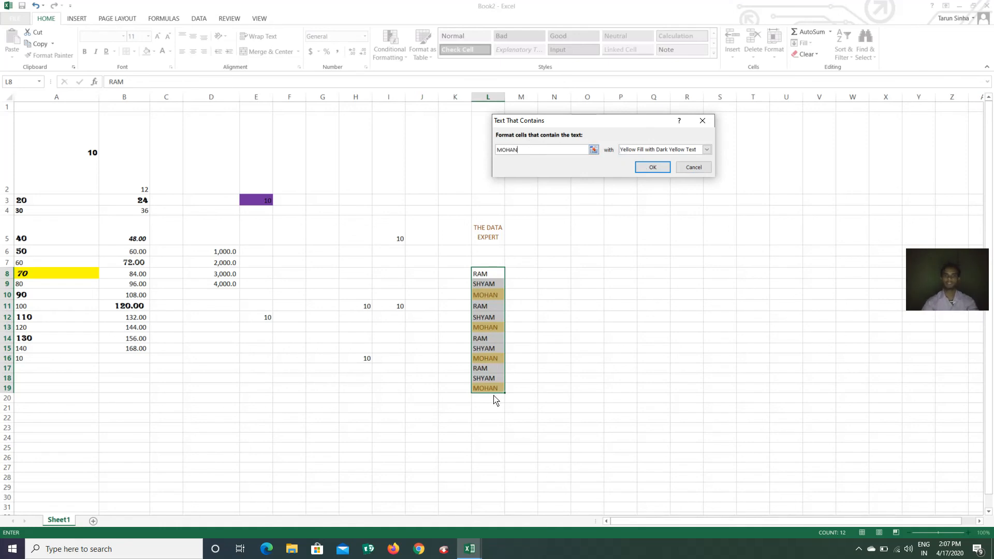
{"action": "left_click", "coordinate": [694, 168]}
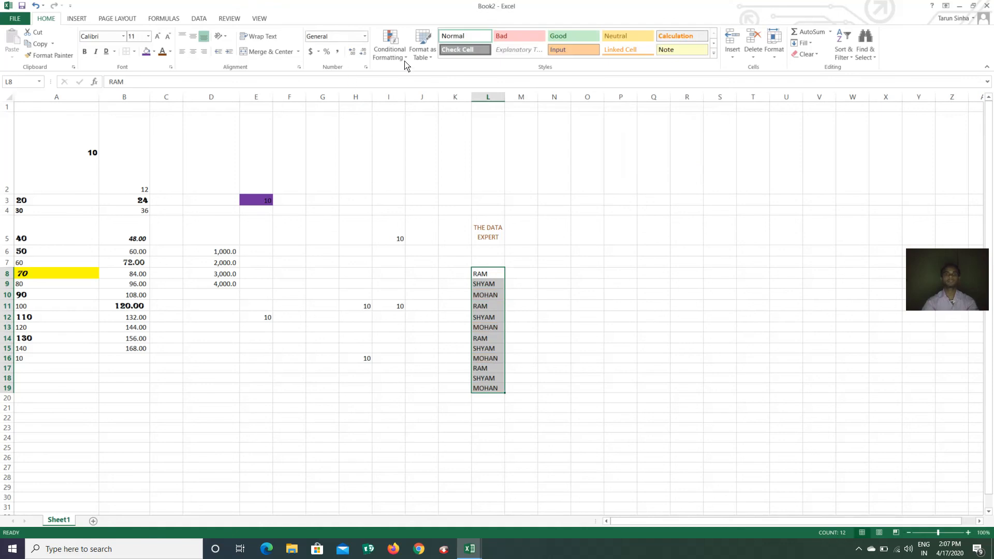
{"action": "left_click", "coordinate": [389, 49]}
{"action": "mouse_move", "coordinate": [420, 73]}
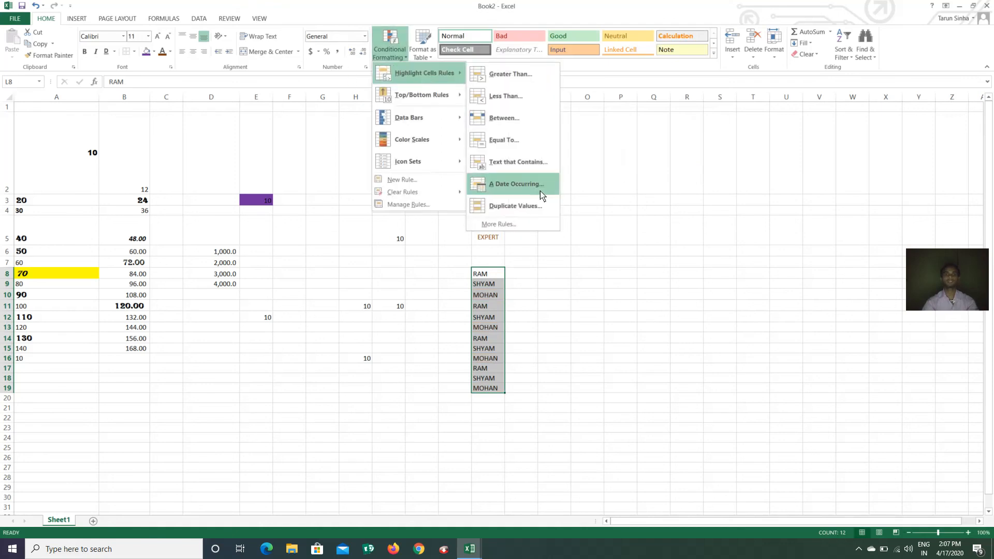
{"action": "left_click", "coordinate": [590, 297]}
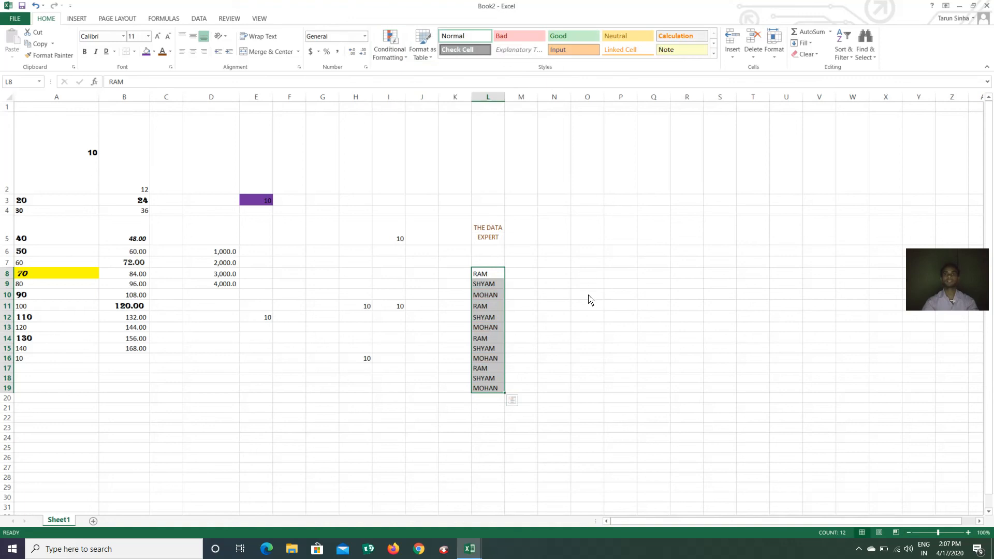
{"action": "left_click_drag", "start_coordinate": [586, 253], "coordinate": [570, 273]}
{"action": "left_click", "coordinate": [586, 253]}
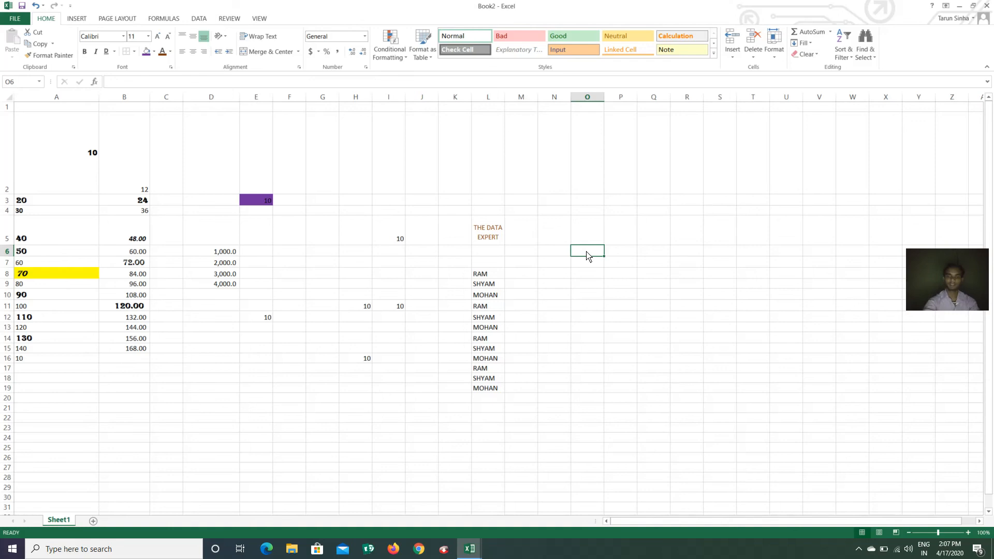
Enter 01-03-2020 in O6 and 02-03-2020 in O7, then select both starting dates
{"action": "type", "text": "01-03-"}
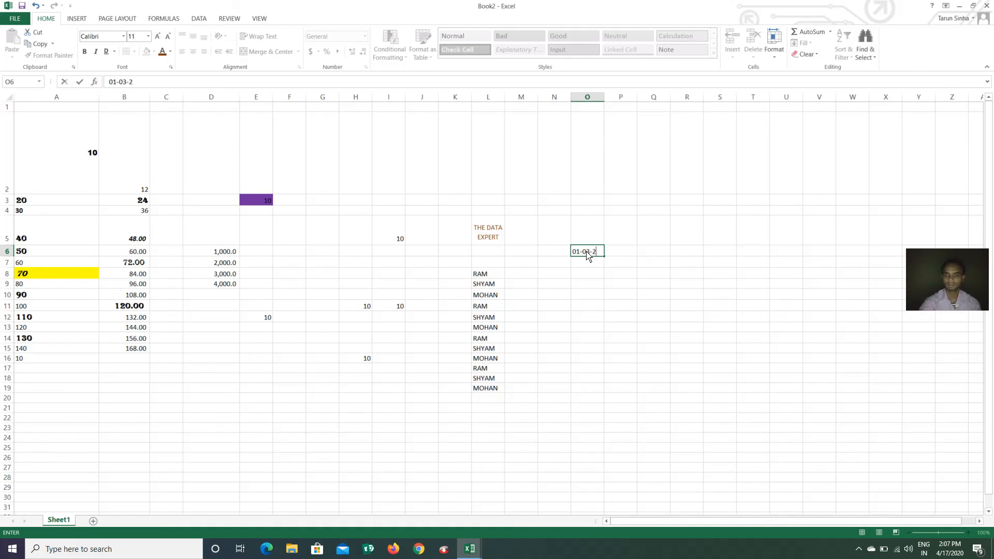
{"action": "type", "text": "20"}
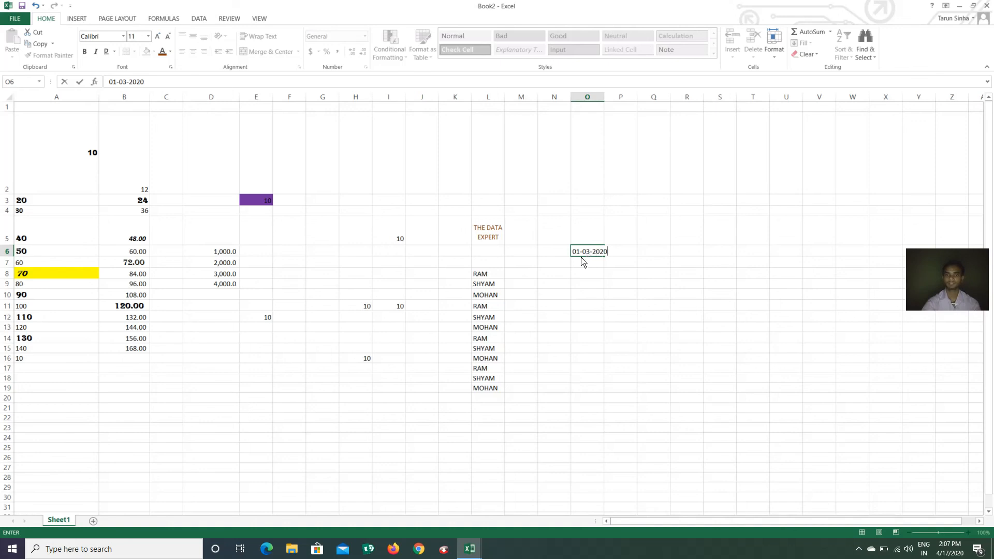
{"action": "key", "text": "Return"}
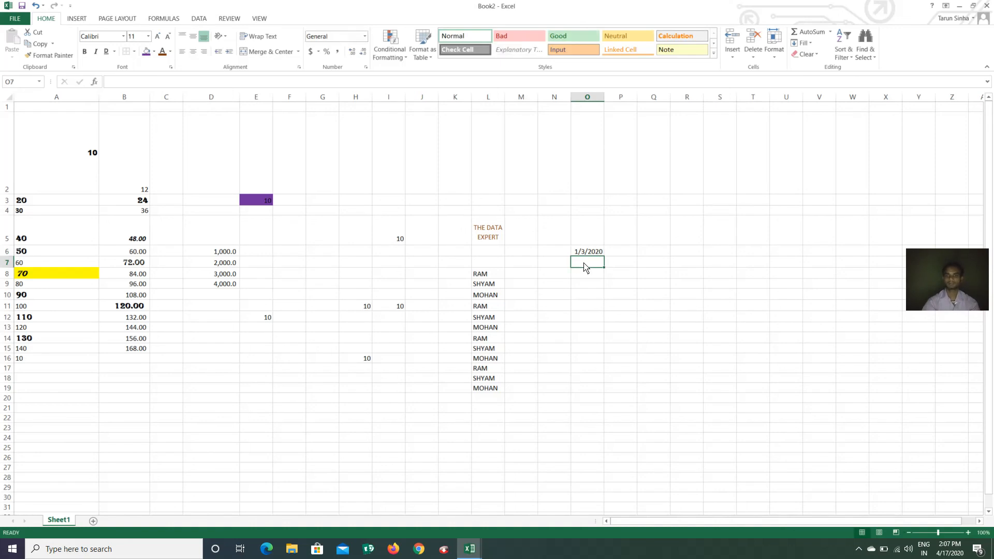
{"action": "type", "text": "02-03-2020"}
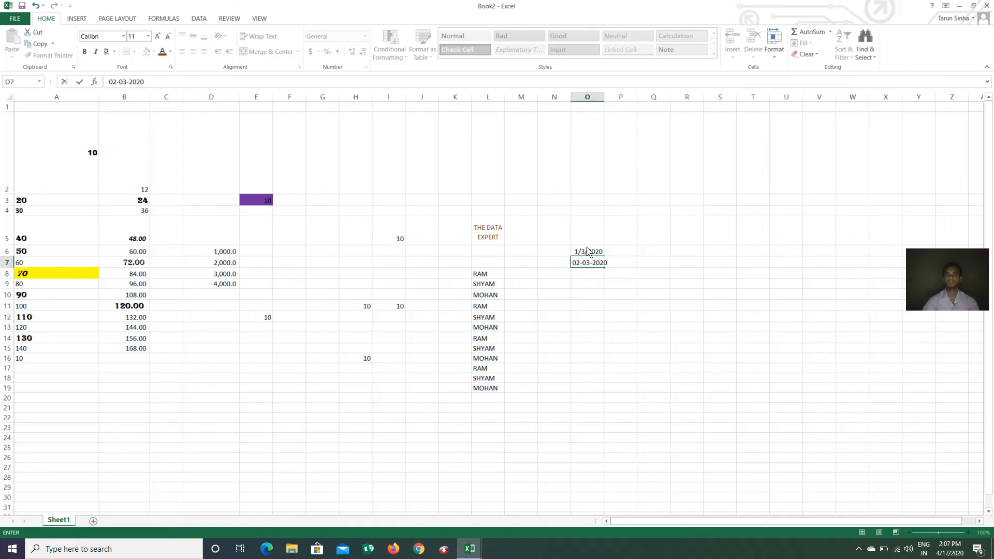
{"action": "mouse_move", "coordinate": [589, 255]}
{"action": "left_mouse_down"}
{"action": "mouse_move", "coordinate": [600, 551]}
{"action": "mouse_move", "coordinate": [612, 485]}
{"action": "mouse_move", "coordinate": [612, 537]}
{"action": "mouse_move", "coordinate": [616, 514]}
{"action": "mouse_move", "coordinate": [581, 149]}
{"action": "mouse_move", "coordinate": [597, 133]}
{"action": "mouse_move", "coordinate": [593, 88]}
{"action": "mouse_move", "coordinate": [567, 358]}
{"action": "mouse_move", "coordinate": [575, 441]}
{"action": "mouse_move", "coordinate": [595, 243]}
{"action": "left_mouse_up"}
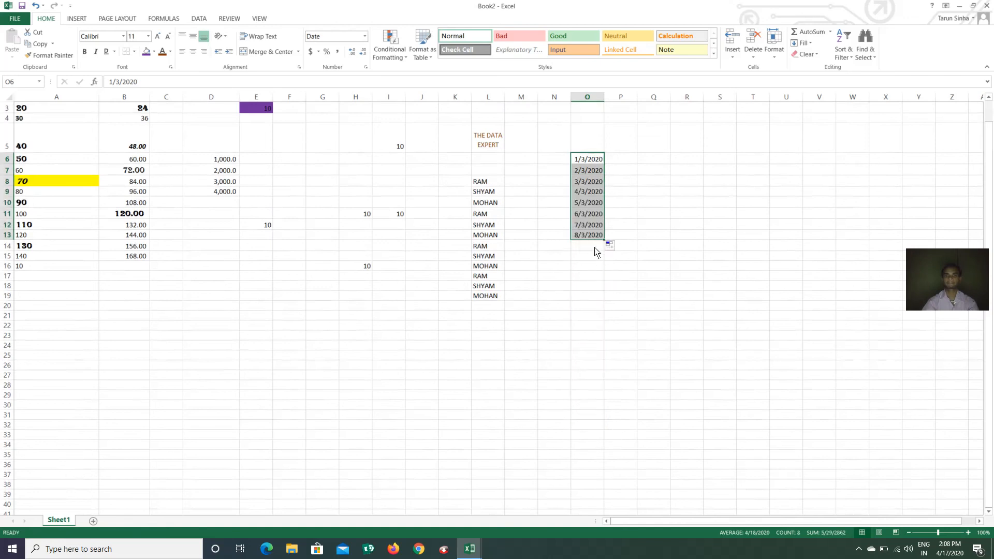
Extend the date series to row 26, then undo the fill and the dates
{"action": "left_click_drag", "start_coordinate": [604, 240], "coordinate": [605, 371]}
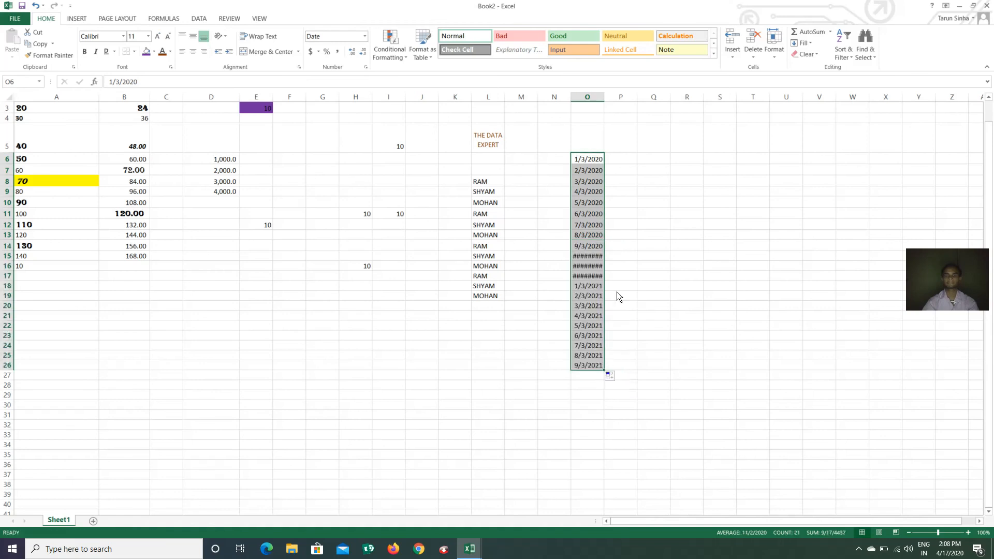
{"action": "key", "text": "ctrl+z"}
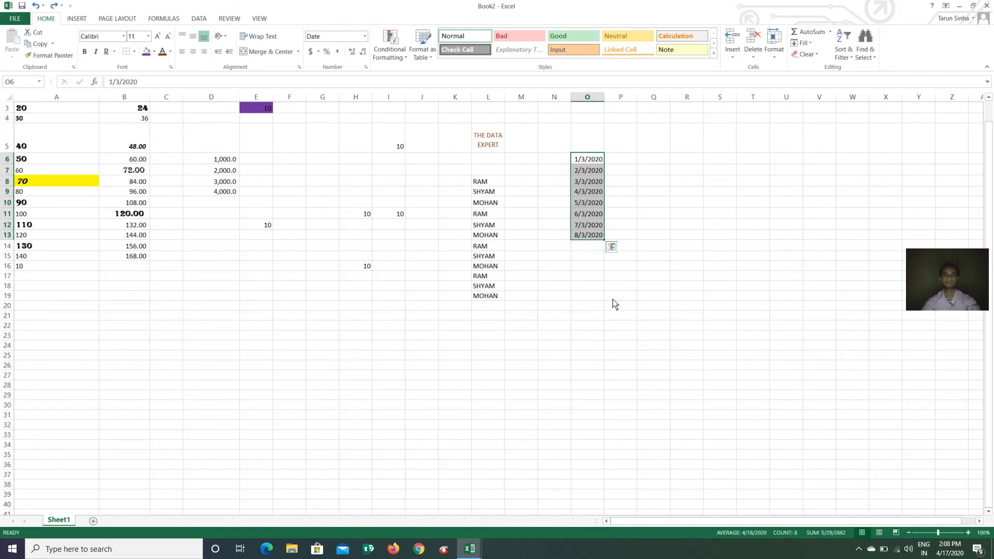
{"action": "key", "text": "ctrl+z"}
{"action": "key", "text": "ctrl+z"}
{"action": "key", "text": "ctrl+z"}
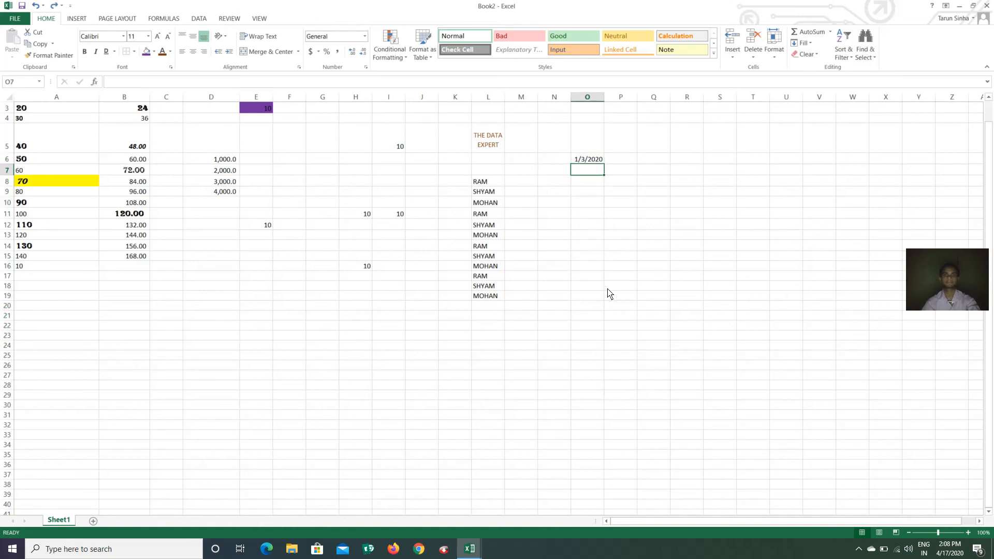
Start a new entry beginning with 0 in cell Q12
{"action": "left_click", "coordinate": [581, 248]}
{"action": "scroll", "coordinate": [566, 225], "scroll_direction": "up", "scroll_amount": 1}
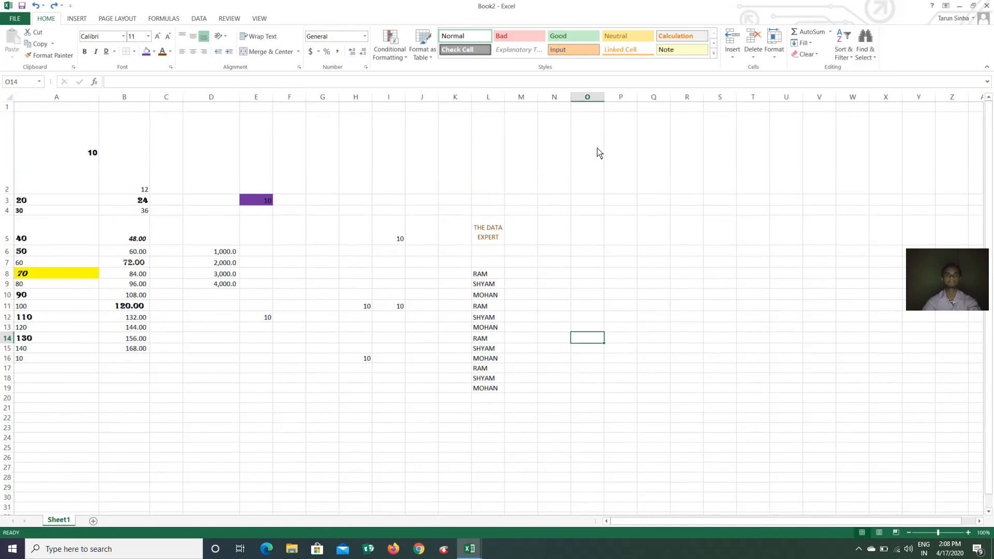
{"action": "left_click", "coordinate": [651, 320]}
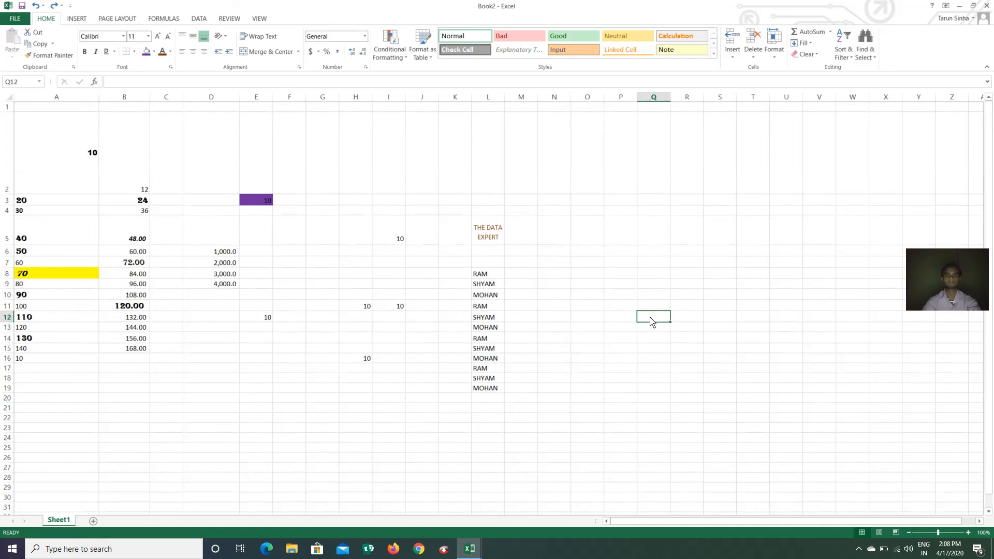
{"action": "type", "text": "03-01-2020"}
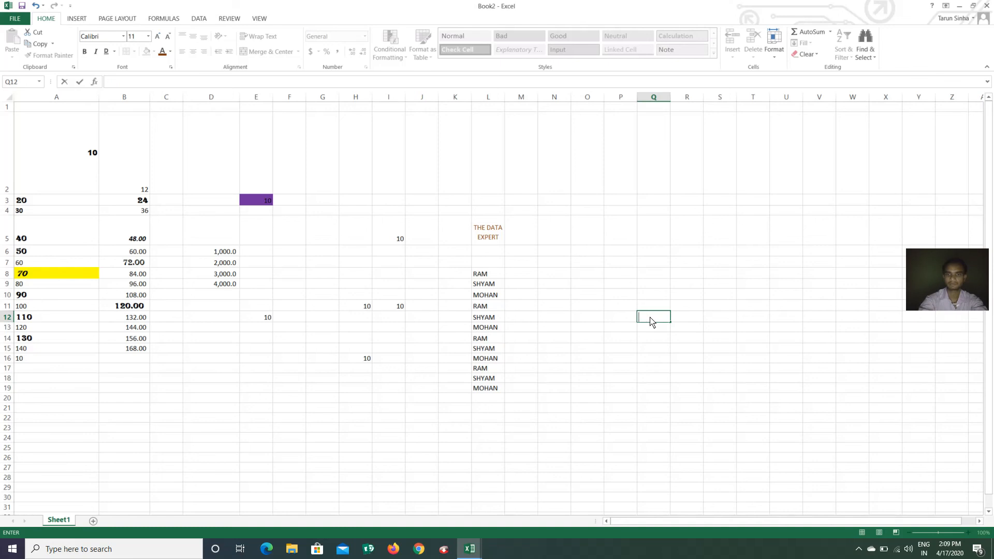
Enter 3/1/2020 in Q12 and 3/2/2020 in Q13, then extend the daily series down column Q
{"action": "type", "text": "020"}
{"action": "key", "text": "Return"}
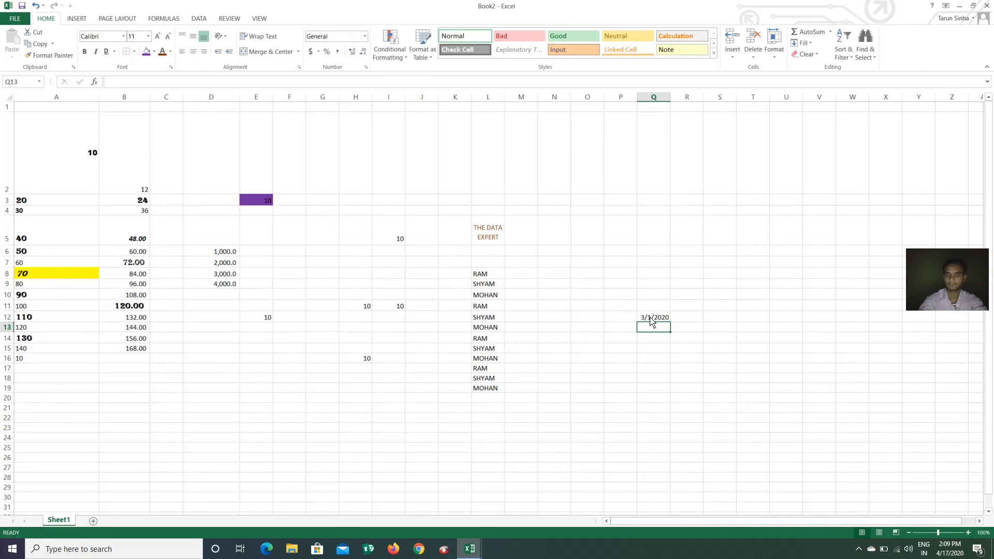
{"action": "type", "text": "3/02/2020"}
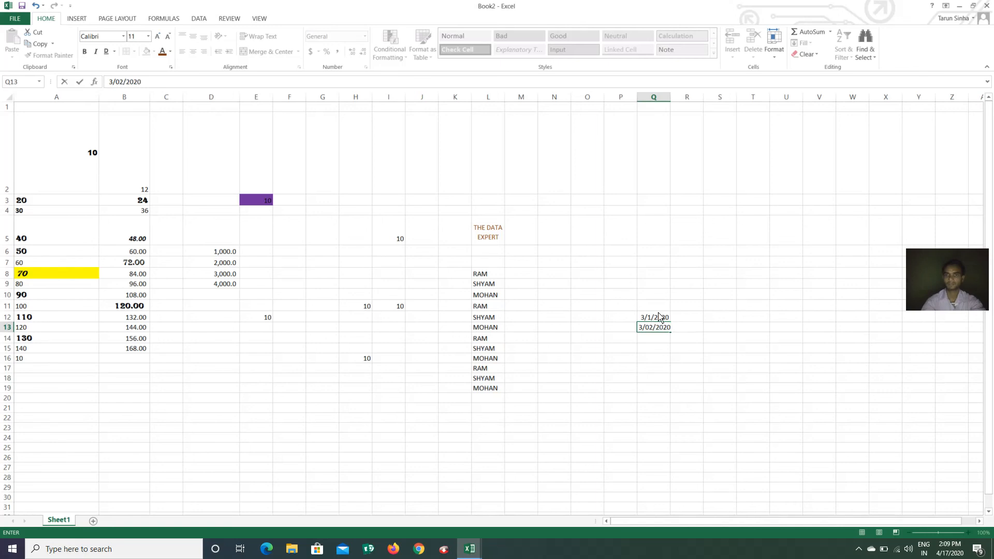
{"action": "left_click_drag", "start_coordinate": [657, 316], "coordinate": [685, 481]}
Select the nine dates in Q12:Q20
{"action": "scroll", "coordinate": [670, 337], "scroll_direction": "up", "scroll_amount": 5}
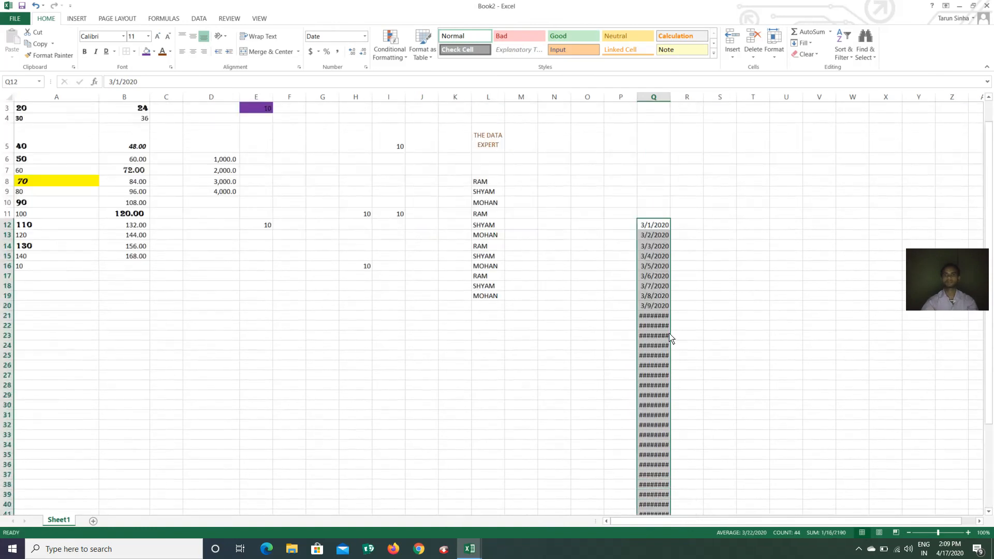
{"action": "scroll", "coordinate": [671, 337], "scroll_direction": "up", "scroll_amount": 2}
{"action": "scroll", "coordinate": [664, 336], "scroll_direction": "down", "scroll_amount": 3}
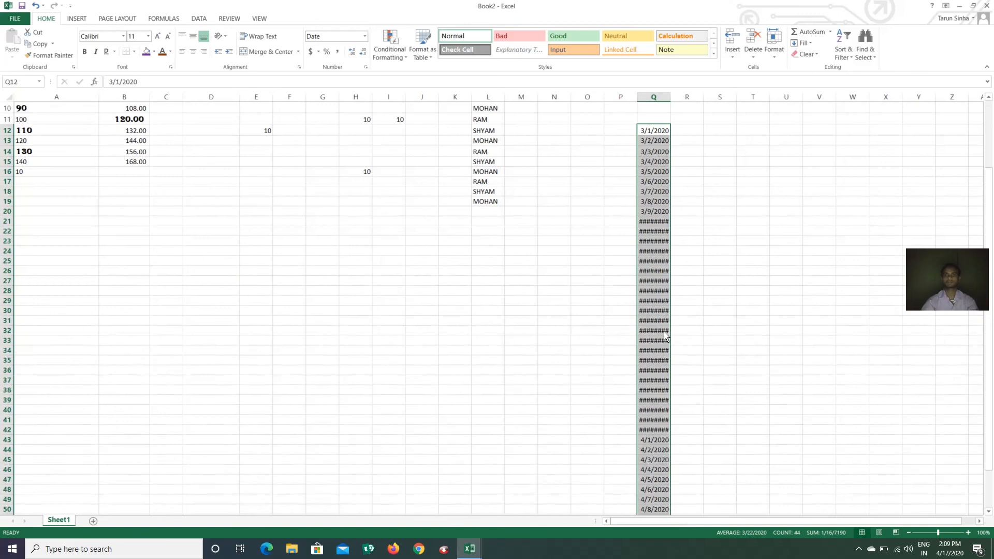
{"action": "left_click", "coordinate": [663, 213]}
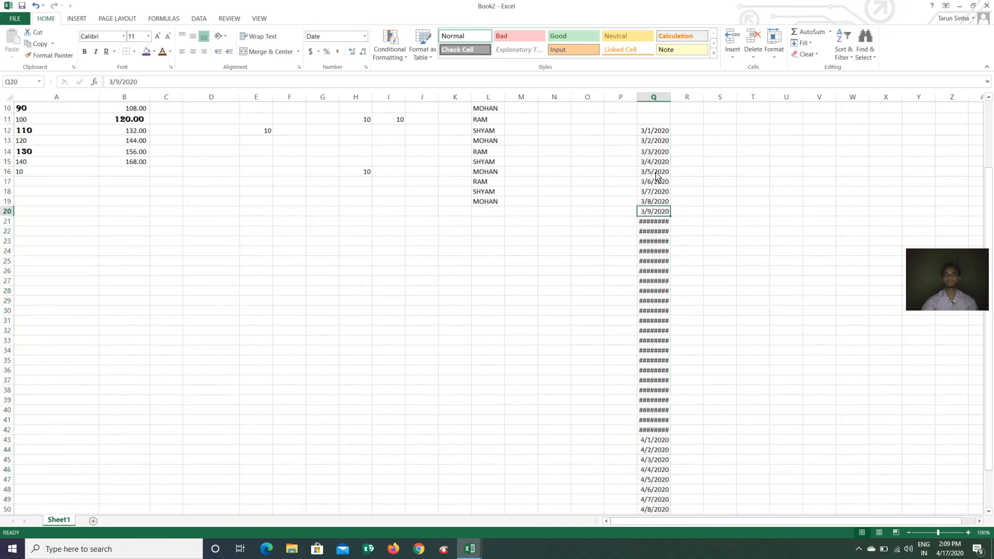
{"action": "left_click_drag", "start_coordinate": [659, 134], "coordinate": [663, 214]}
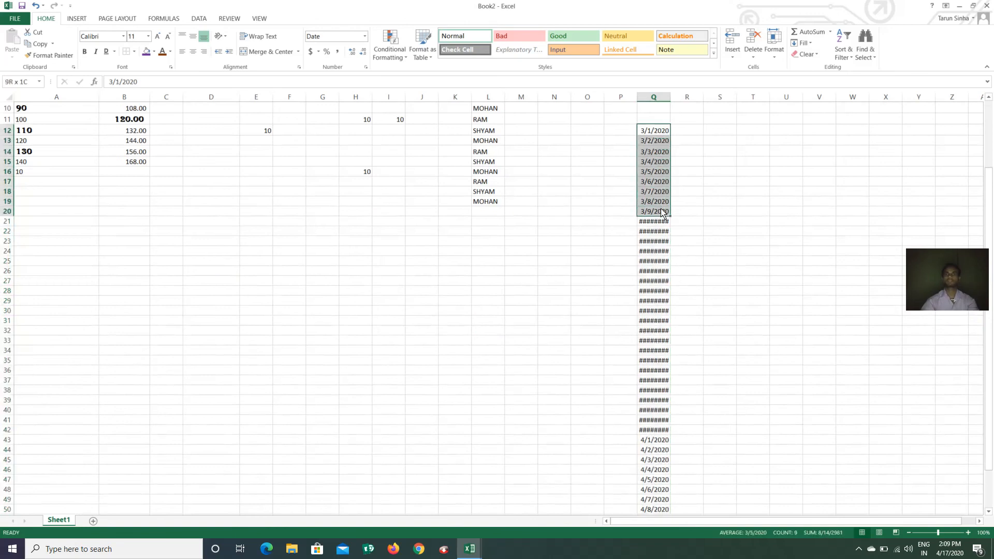
Highlight dates in Q12:Q20 occurring Today with Light Red Fill and Dark Red Text
{"action": "left_click", "coordinate": [398, 58]}
{"action": "mouse_move", "coordinate": [429, 77]}
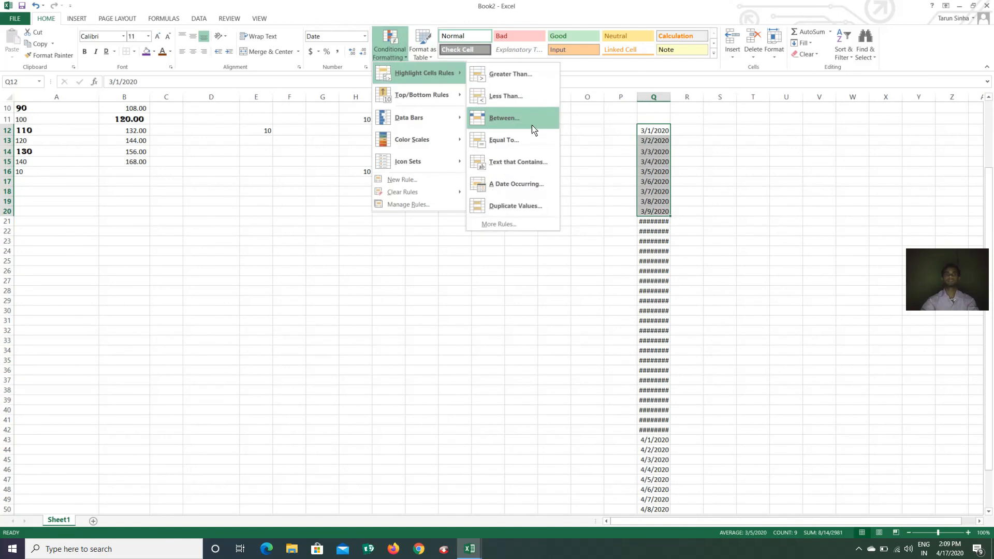
{"action": "left_click", "coordinate": [526, 185]}
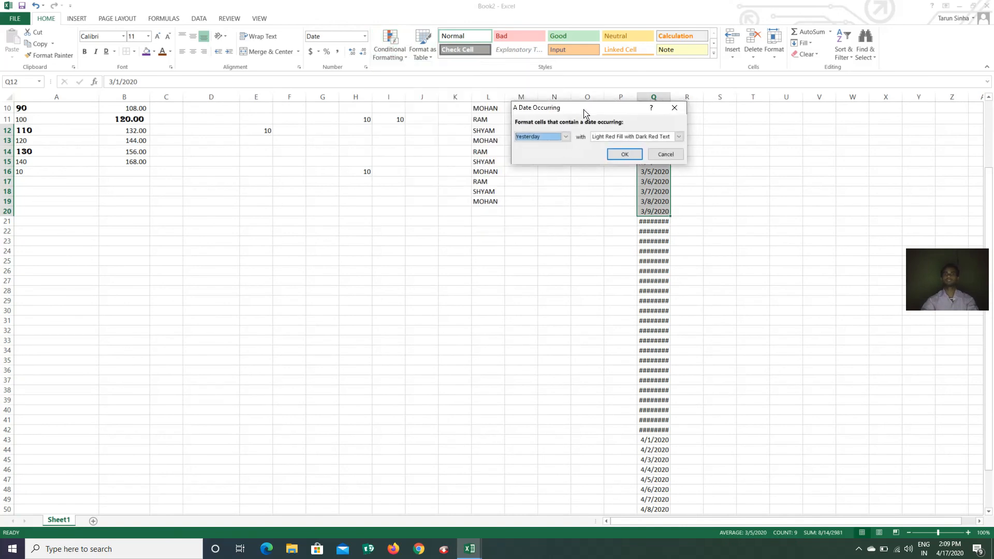
{"action": "left_click_drag", "start_coordinate": [585, 113], "coordinate": [473, 123]}
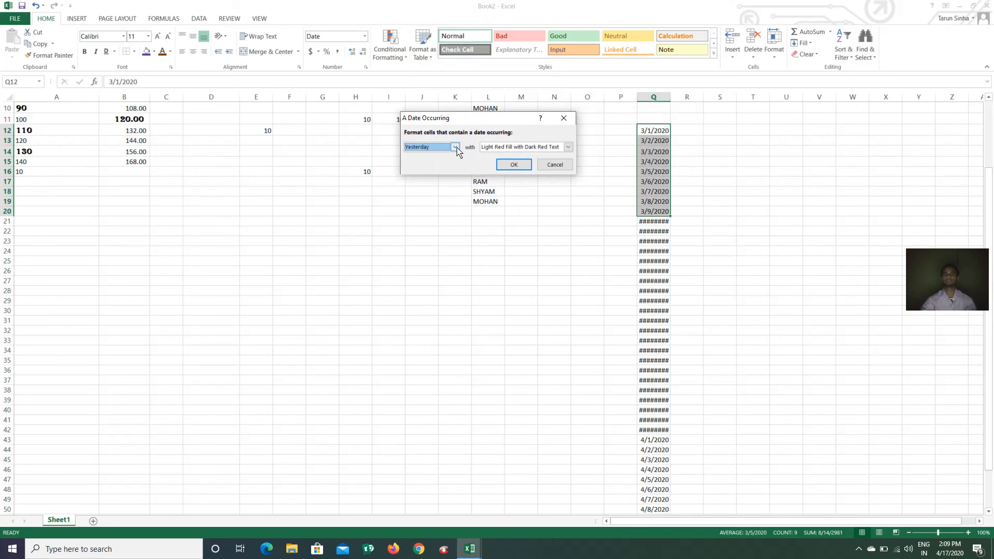
{"action": "left_click", "coordinate": [455, 147]}
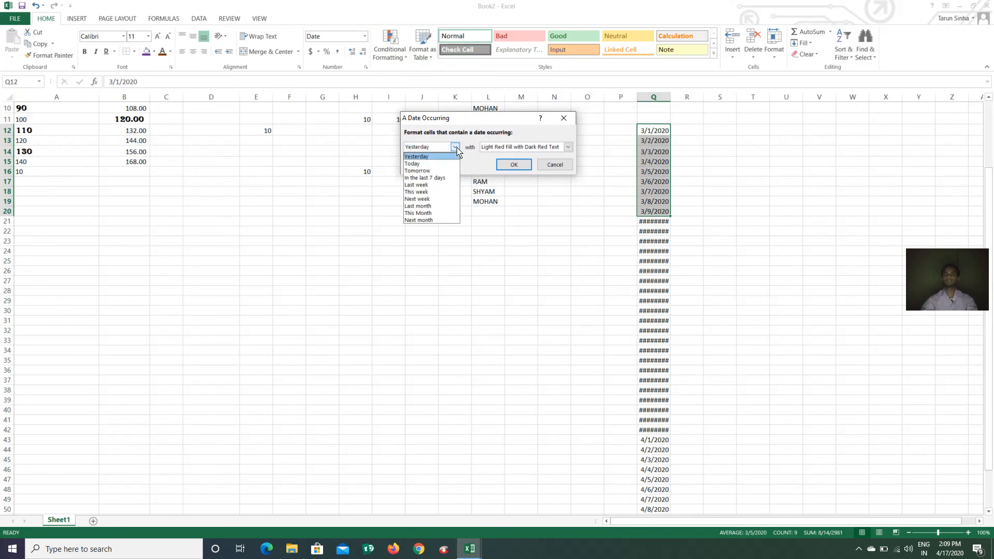
{"action": "left_click", "coordinate": [443, 163]}
{"action": "left_click", "coordinate": [513, 165]}
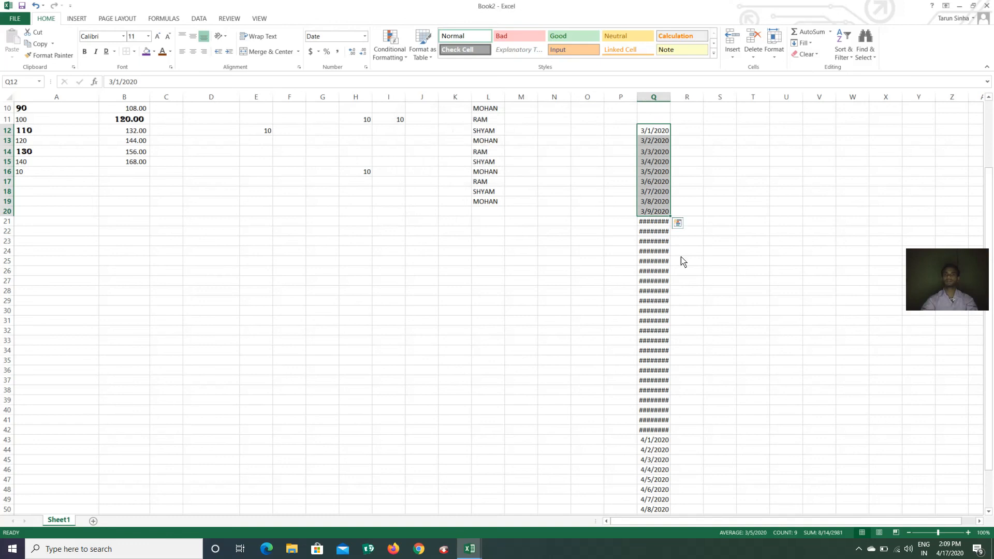
{"action": "scroll", "coordinate": [679, 290], "scroll_direction": "down", "scroll_amount": 12}
{"action": "scroll", "coordinate": [672, 305], "scroll_direction": "up", "scroll_amount": 5}
{"action": "scroll", "coordinate": [672, 305], "scroll_direction": "up", "scroll_amount": 9}
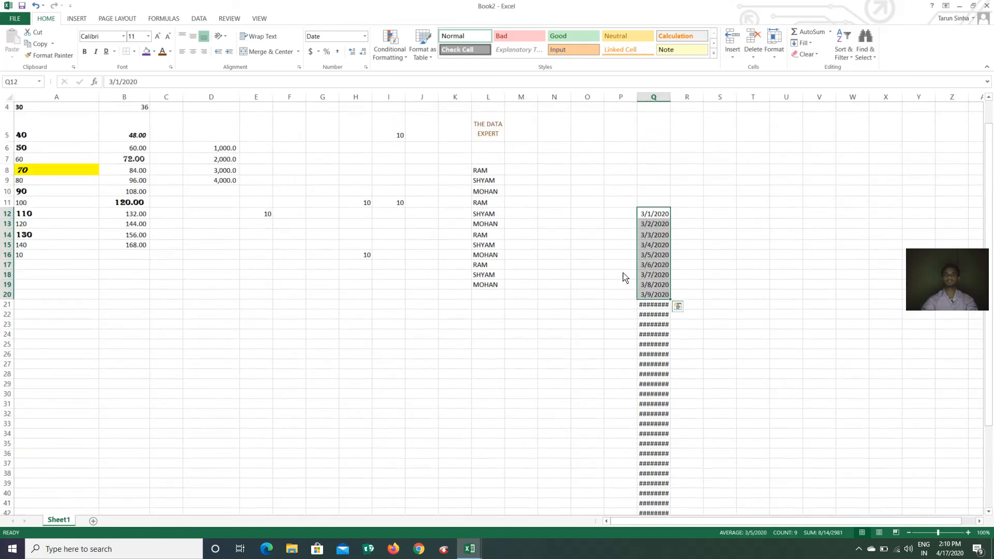
{"action": "left_click_drag", "start_coordinate": [540, 315], "coordinate": [535, 316]}
Close Book2 without saving the changes
{"action": "left_click", "coordinate": [366, 337]}
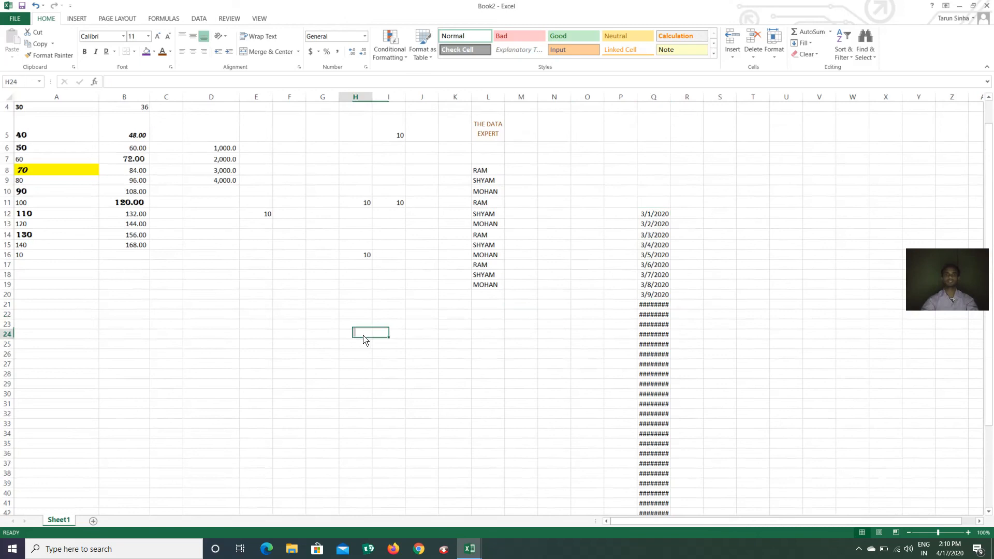
{"action": "scroll", "coordinate": [341, 313], "scroll_direction": "up", "scroll_amount": 1}
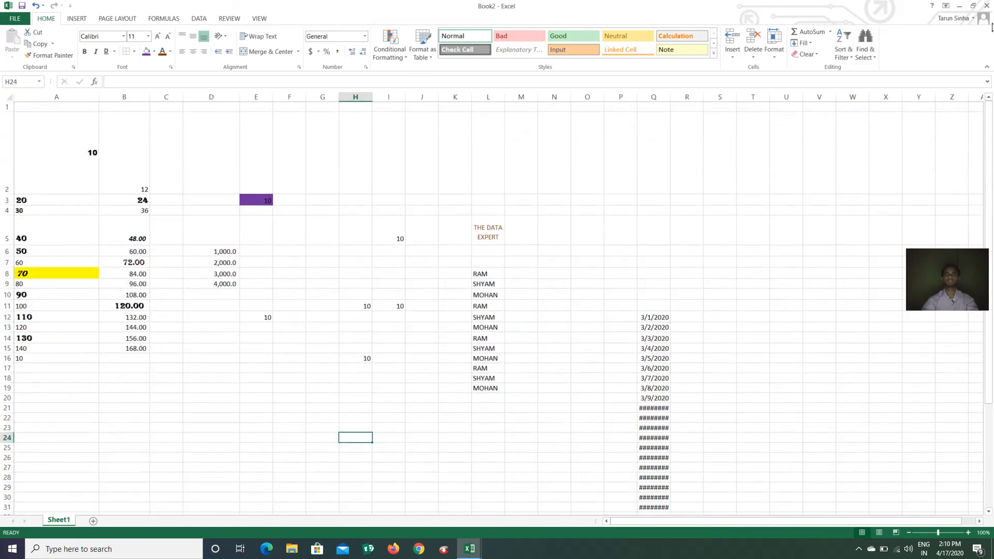
{"action": "left_click", "coordinate": [986, 6]}
{"action": "left_click", "coordinate": [496, 295]}
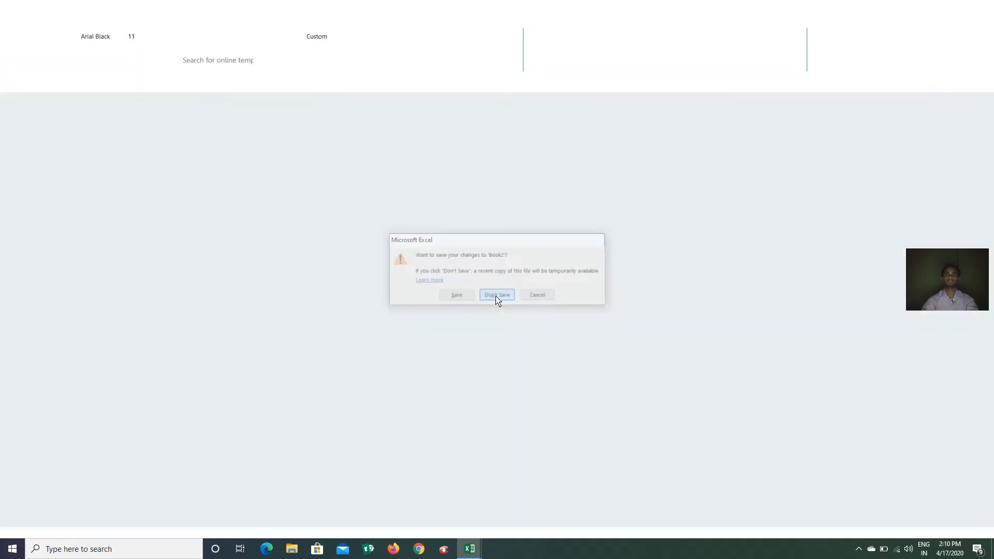
Relaunch Excel 2013 from the Start menu and create a blank workbook
{"action": "key", "text": "super"}
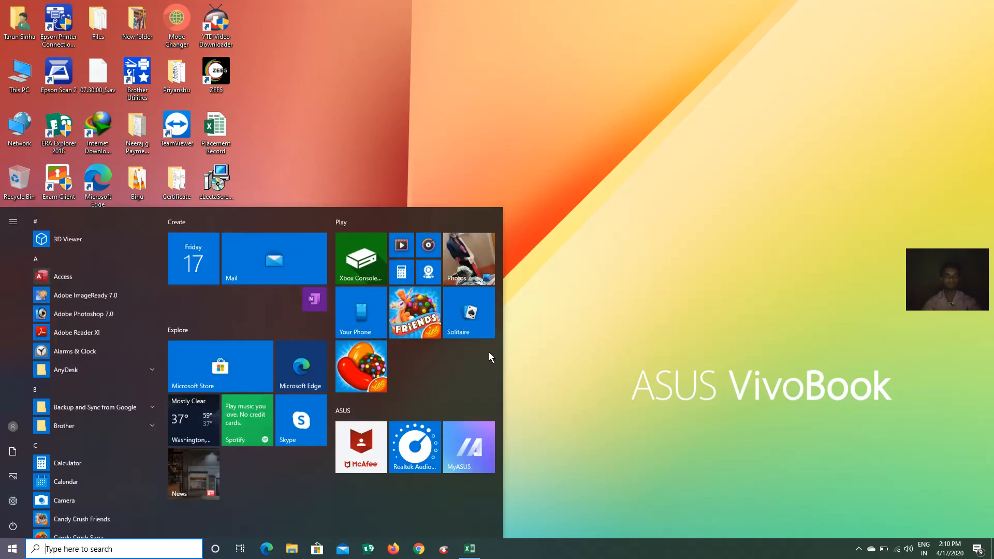
{"action": "type", "text": "EXC"}
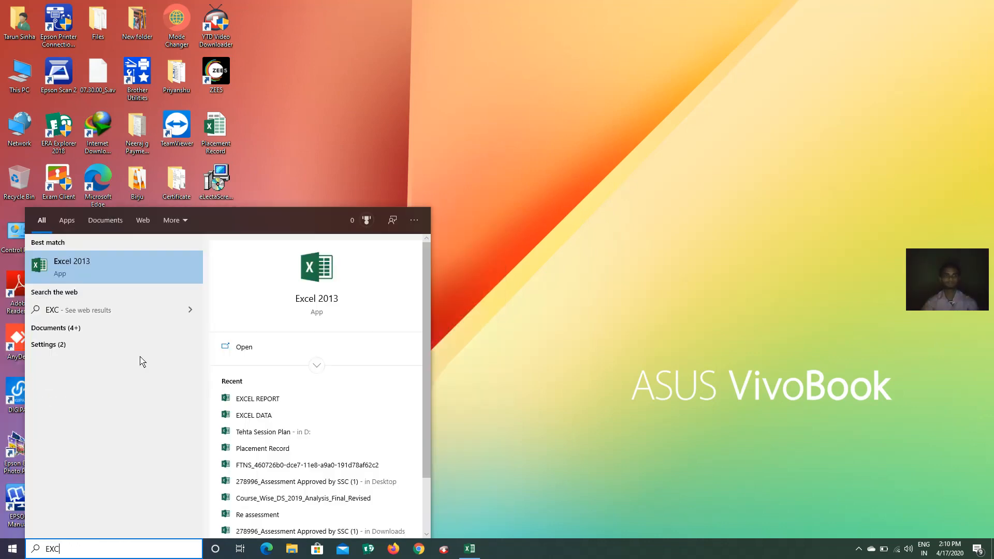
{"action": "left_click", "coordinate": [142, 261]}
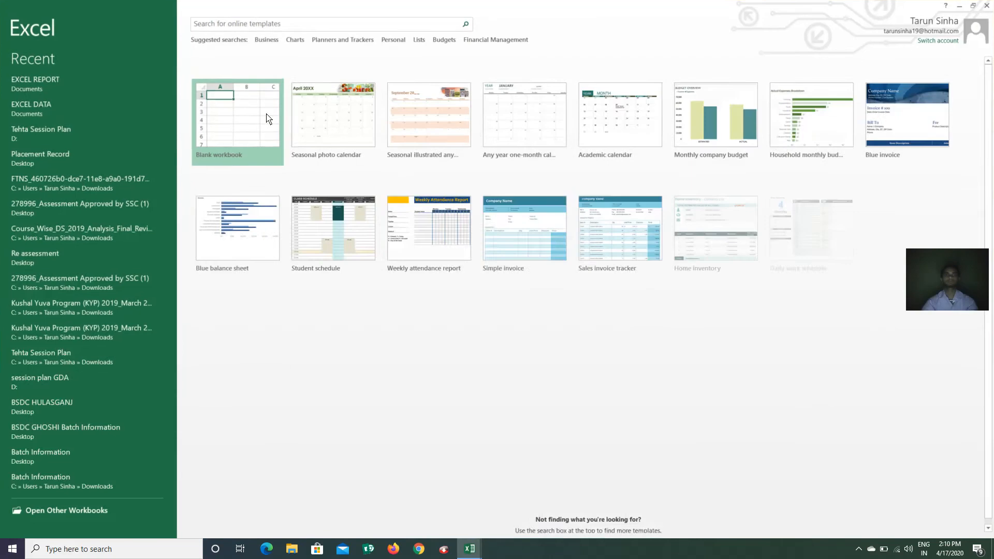
{"action": "left_click", "coordinate": [262, 118]}
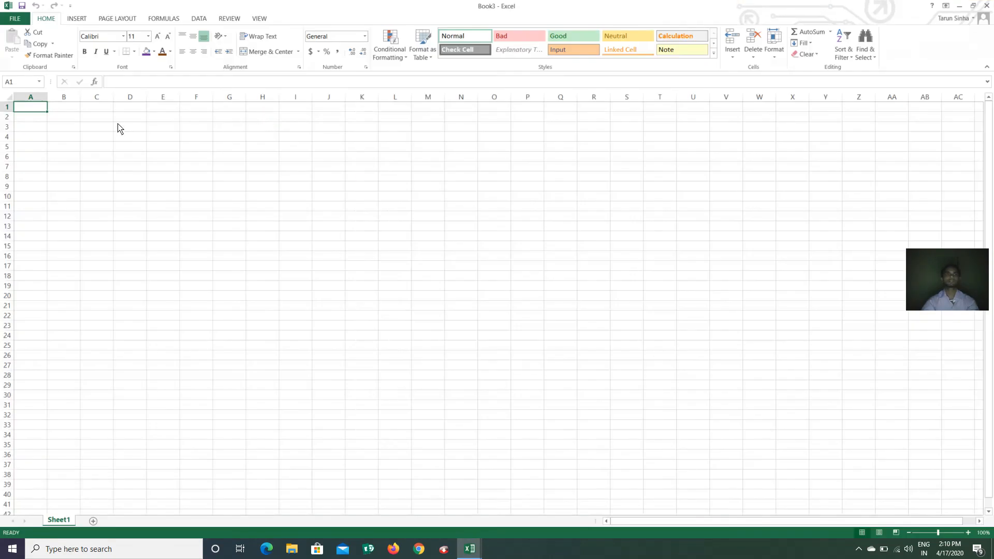
Enter 3/1/2020 in I3 and 3/2/2020 in I4, then fill the daily series down to row 54
{"action": "left_click", "coordinate": [304, 130]}
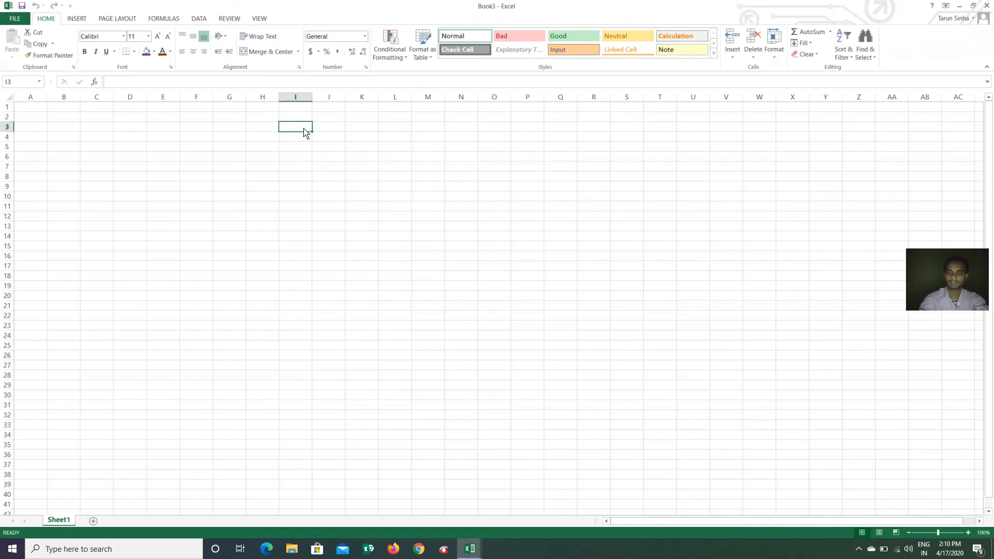
{"action": "type", "text": "03/"}
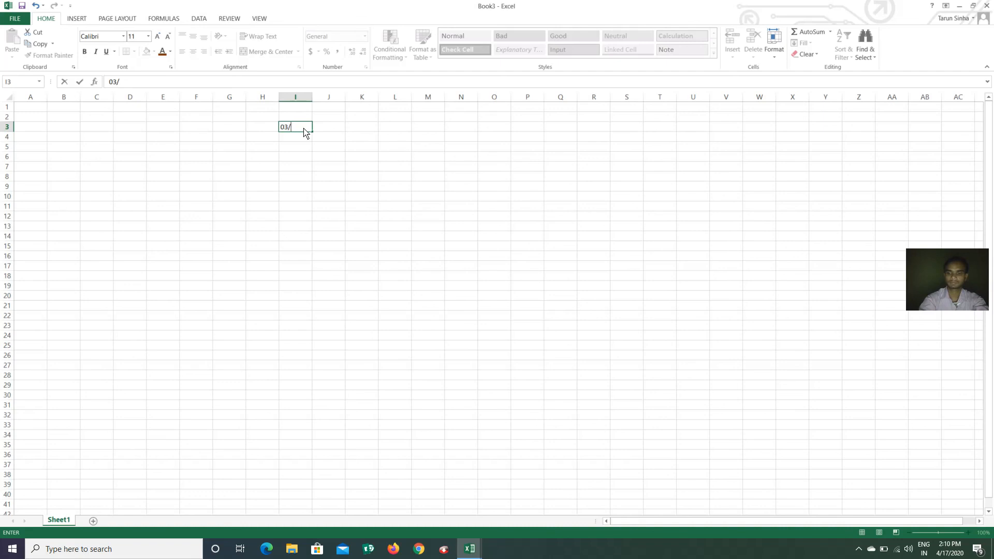
{"action": "type", "text": "2020"}
{"action": "key", "text": "Return"}
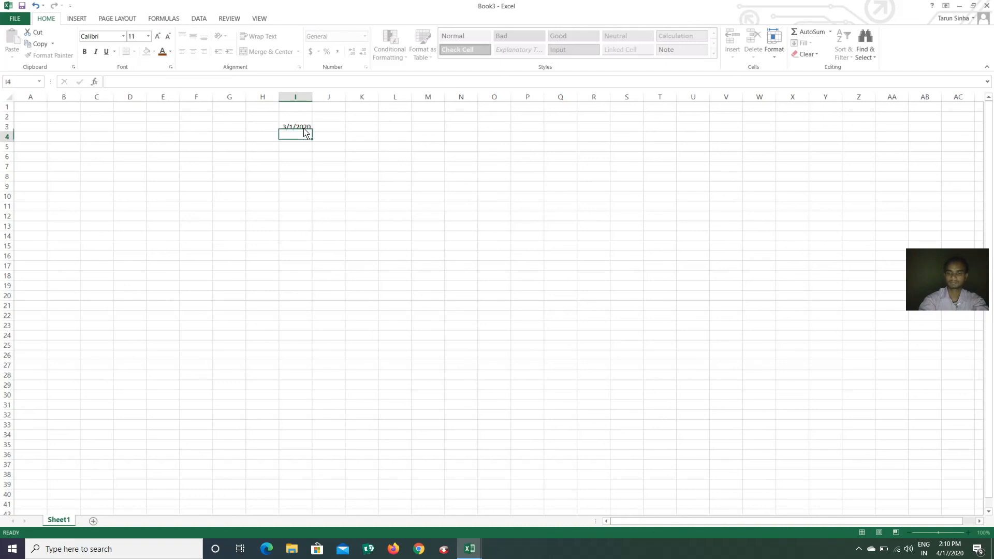
{"action": "type", "text": "03/02/202"}
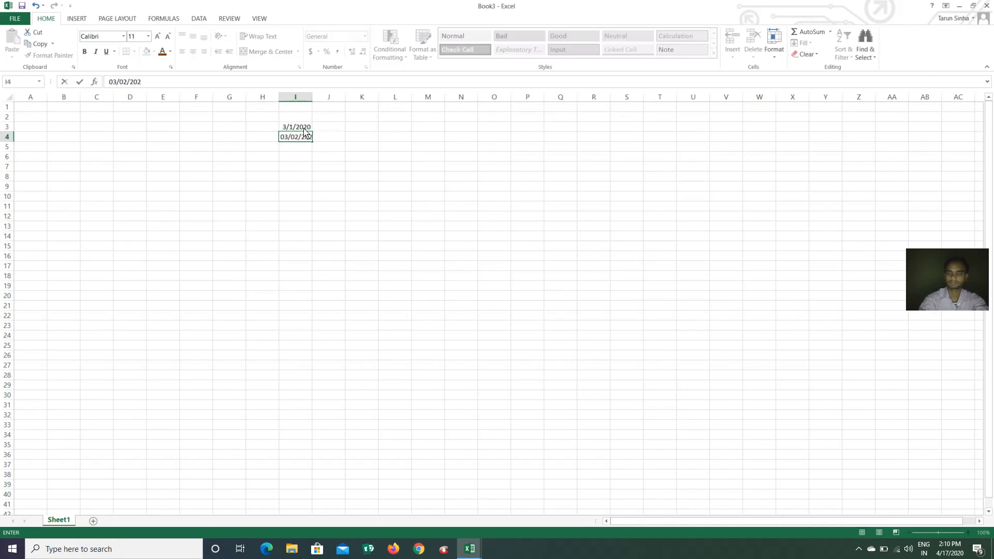
{"action": "type", "text": "0"}
{"action": "key", "text": "Return"}
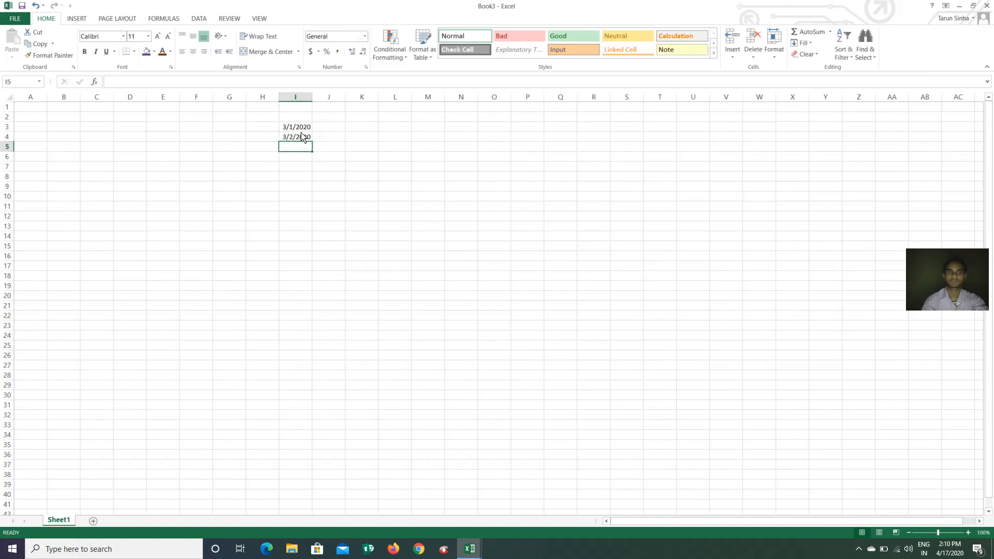
{"action": "key", "text": "shift+Up"}
{"action": "key", "text": "shift+Up"}
{"action": "left_click", "coordinate": [302, 148]}
{"action": "left_click_drag", "start_coordinate": [304, 127], "coordinate": [309, 503]}
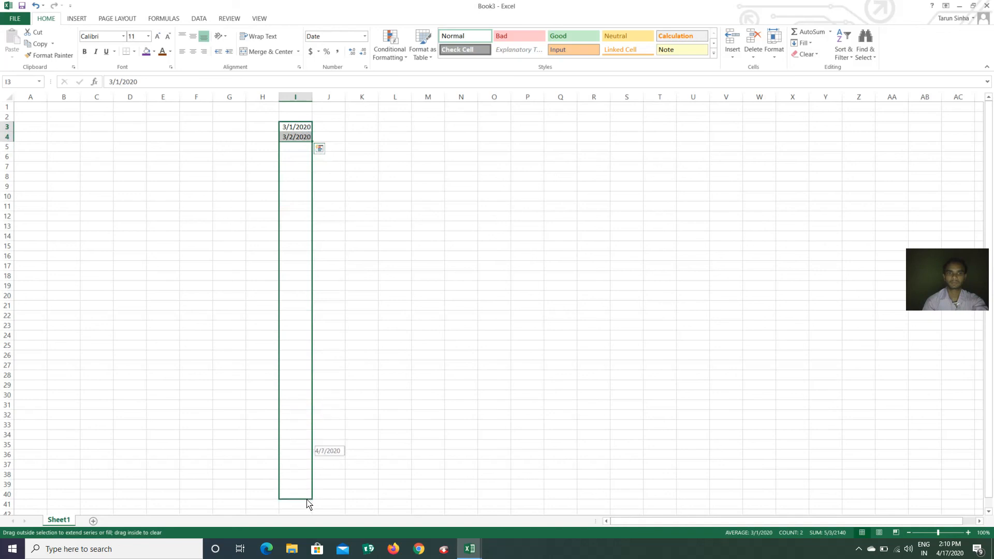
{"action": "left_click_drag", "start_coordinate": [309, 507], "coordinate": [306, 515]}
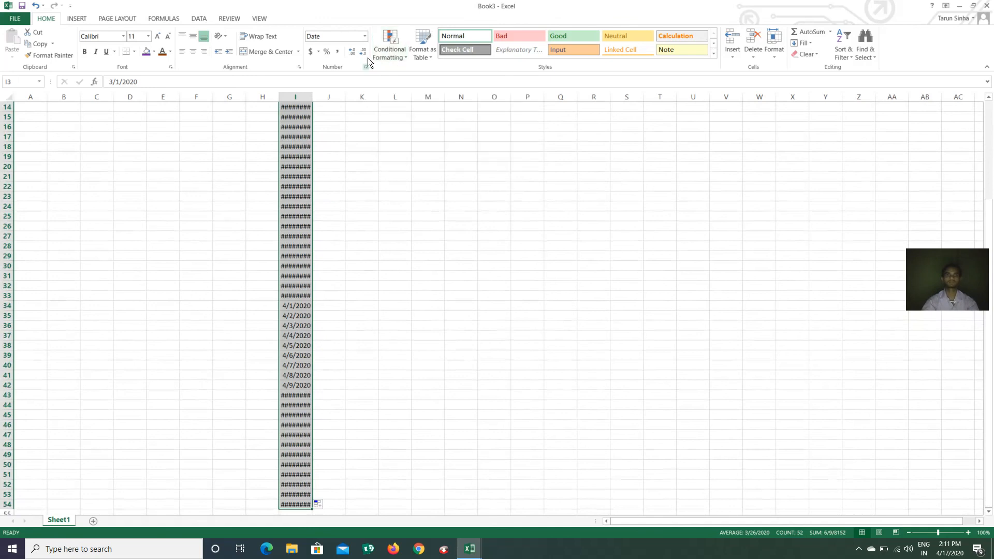
Format column I's dates with the 03/14/12 Date type, showing 03/01/20 onward
{"action": "left_click", "coordinate": [364, 36]}
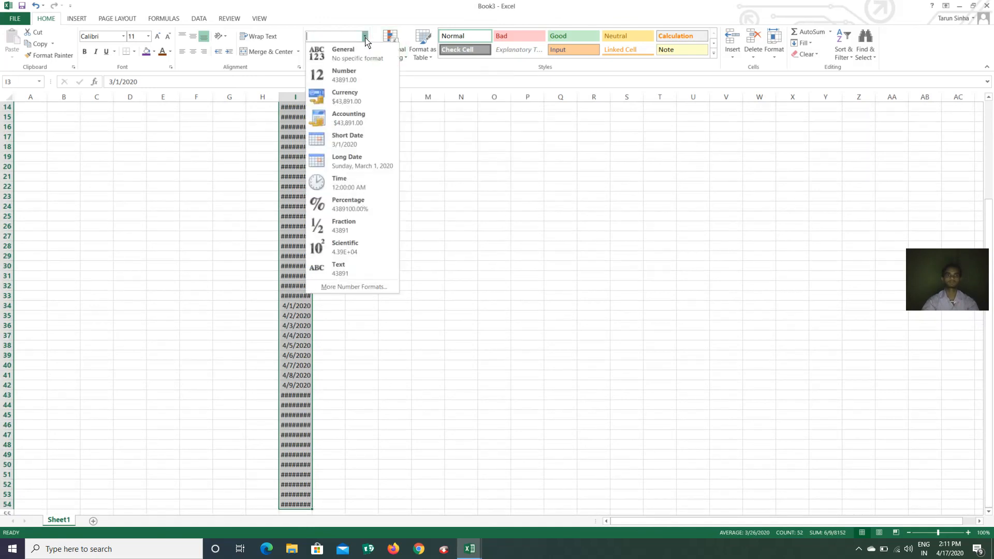
{"action": "left_click", "coordinate": [357, 55]}
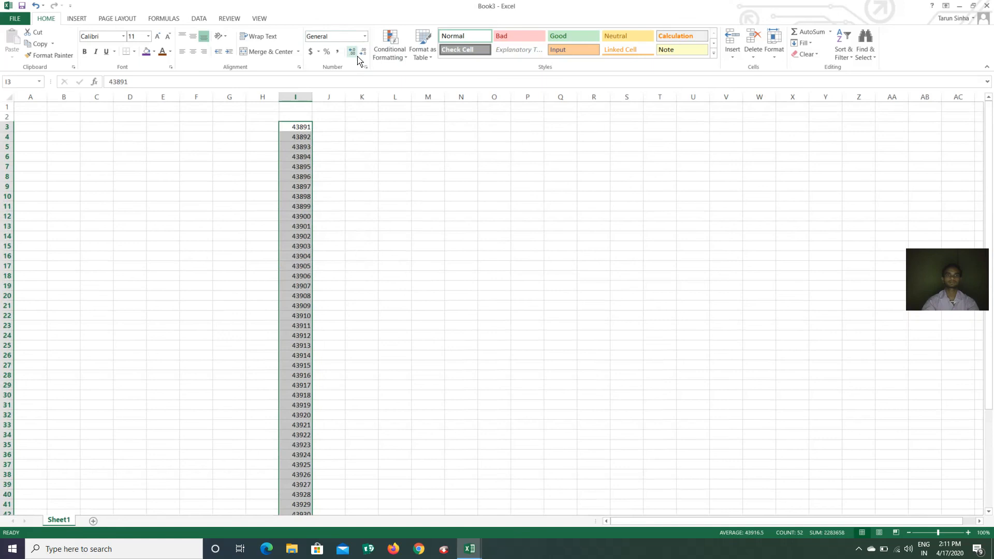
{"action": "left_click", "coordinate": [365, 36]}
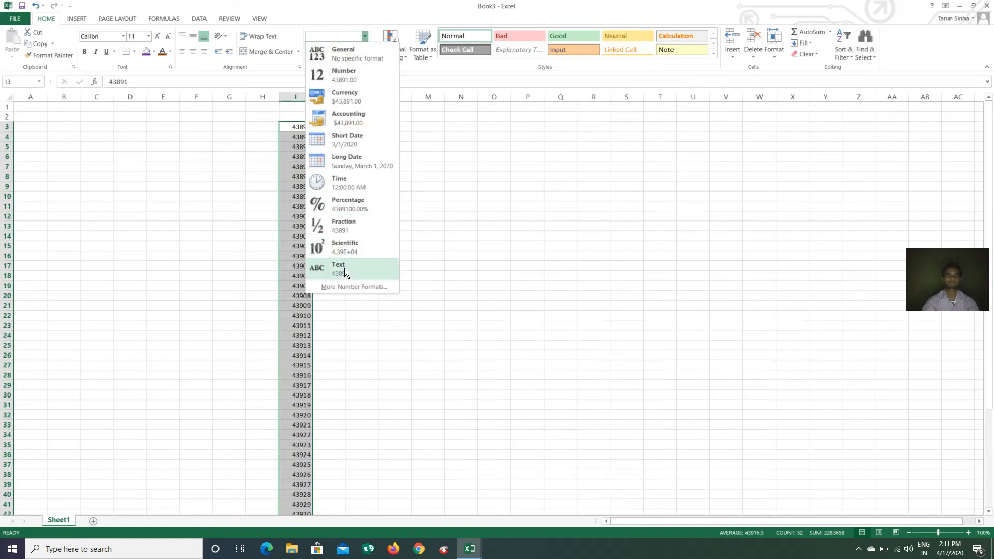
{"action": "left_click", "coordinate": [354, 287]}
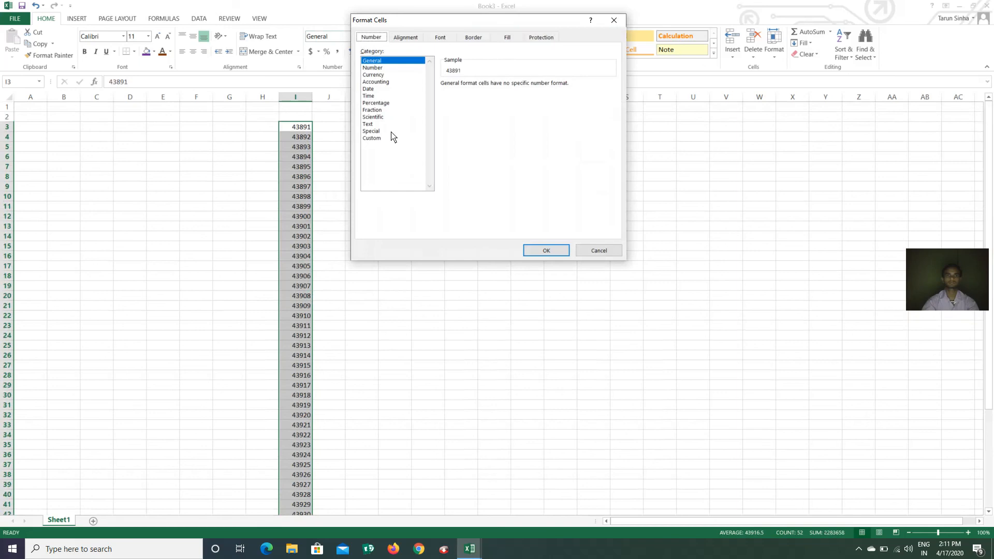
{"action": "left_click", "coordinate": [388, 138]}
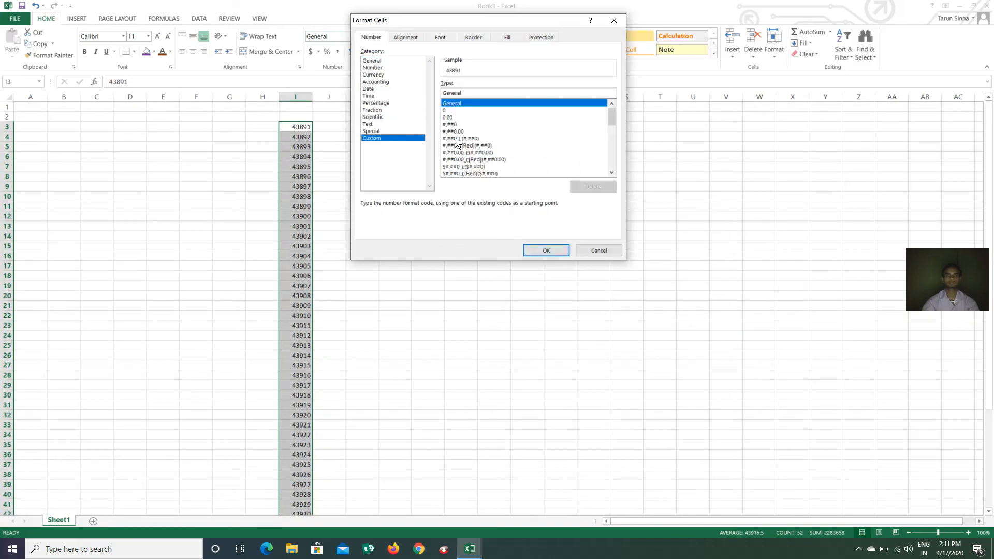
{"action": "left_click", "coordinate": [387, 89]}
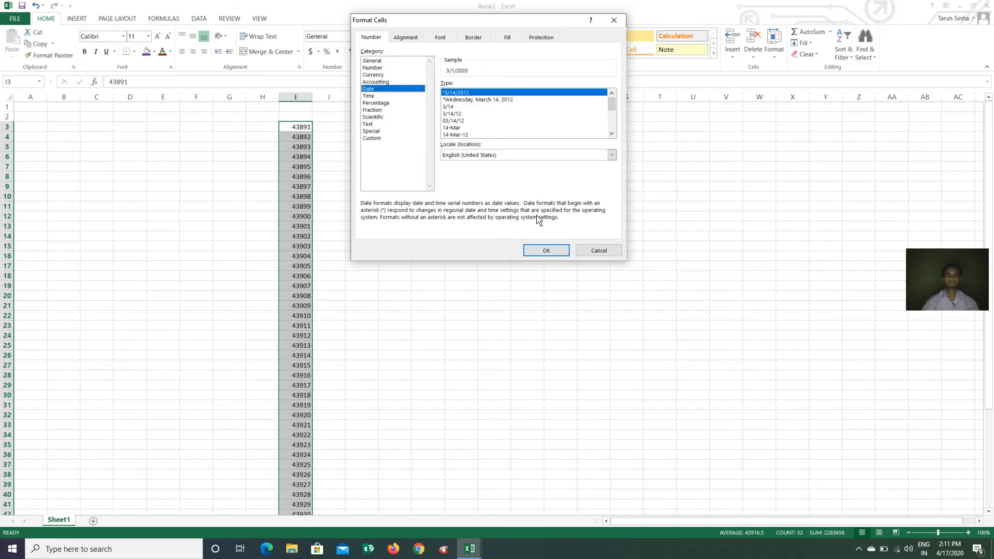
{"action": "left_click", "coordinate": [461, 122]}
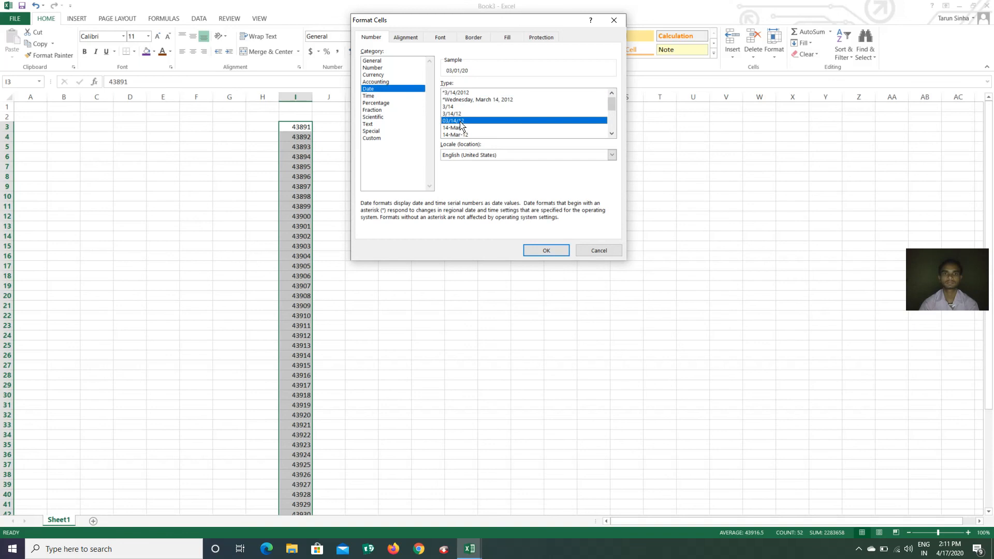
{"action": "left_click", "coordinate": [548, 251]}
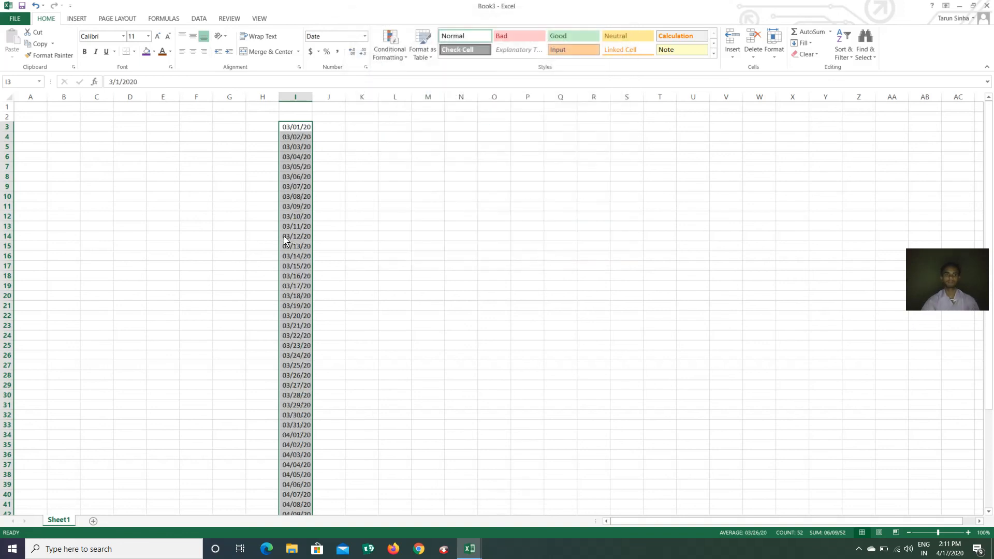
{"action": "scroll", "coordinate": [285, 246], "scroll_direction": "down", "scroll_amount": 6}
{"action": "scroll", "coordinate": [285, 253], "scroll_direction": "up", "scroll_amount": 6}
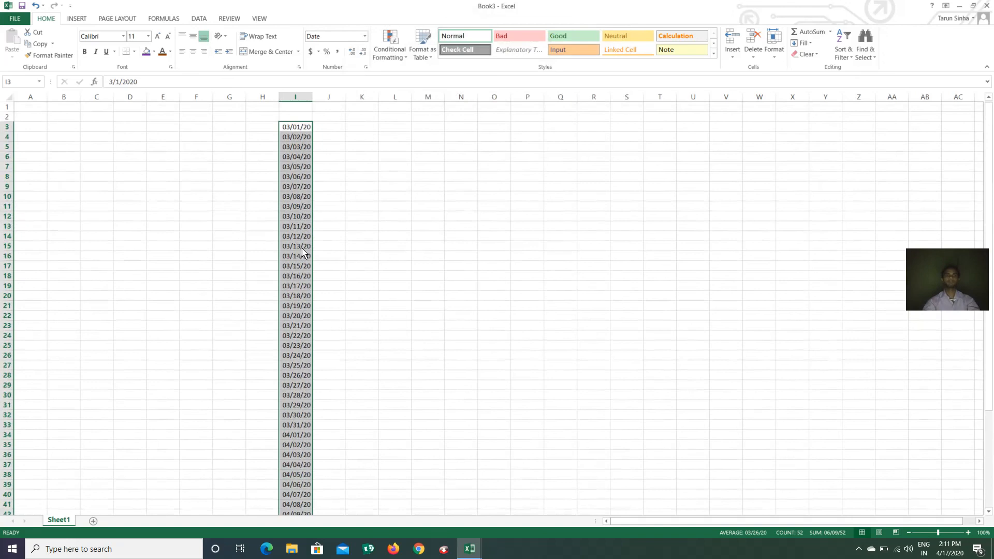
{"action": "scroll", "coordinate": [306, 208], "scroll_direction": "down", "scroll_amount": 4}
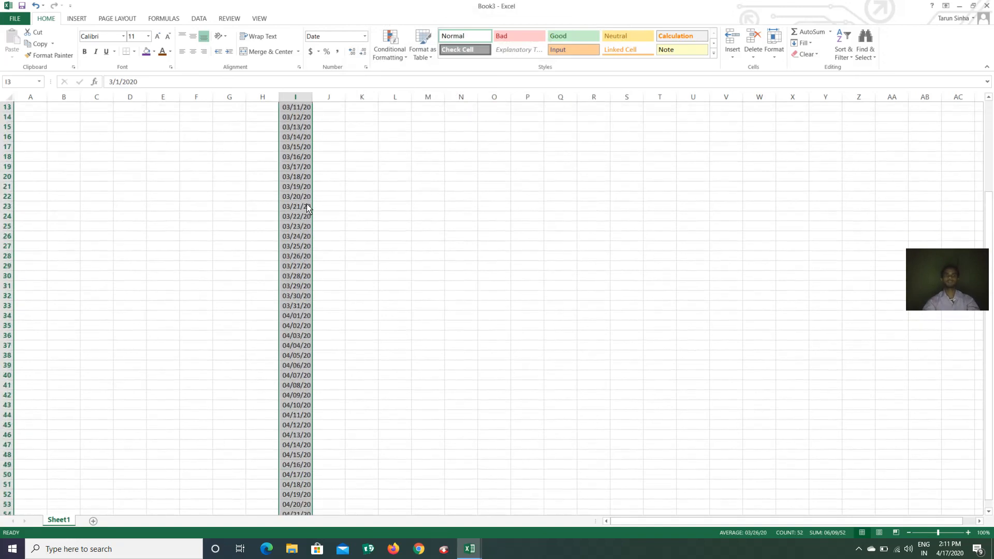
{"action": "left_click", "coordinate": [389, 49]}
{"action": "mouse_move", "coordinate": [424, 73]}
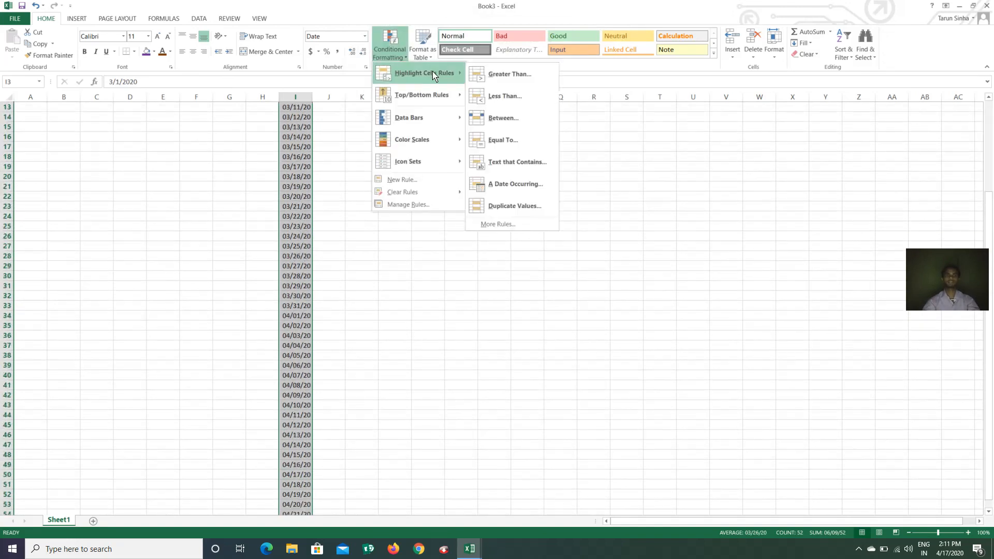
{"action": "left_click", "coordinate": [519, 184]}
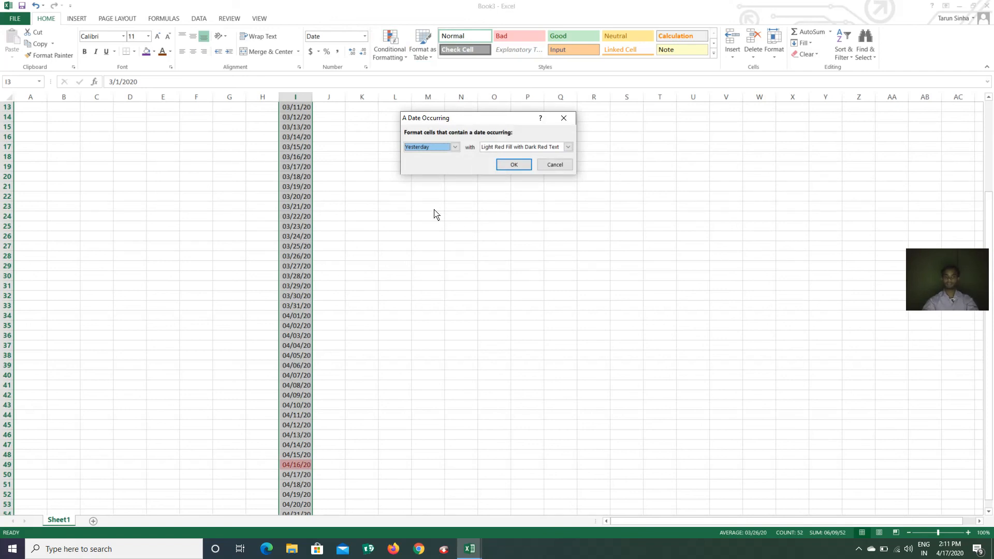
{"action": "left_click", "coordinate": [455, 147]}
{"action": "left_click", "coordinate": [414, 164]}
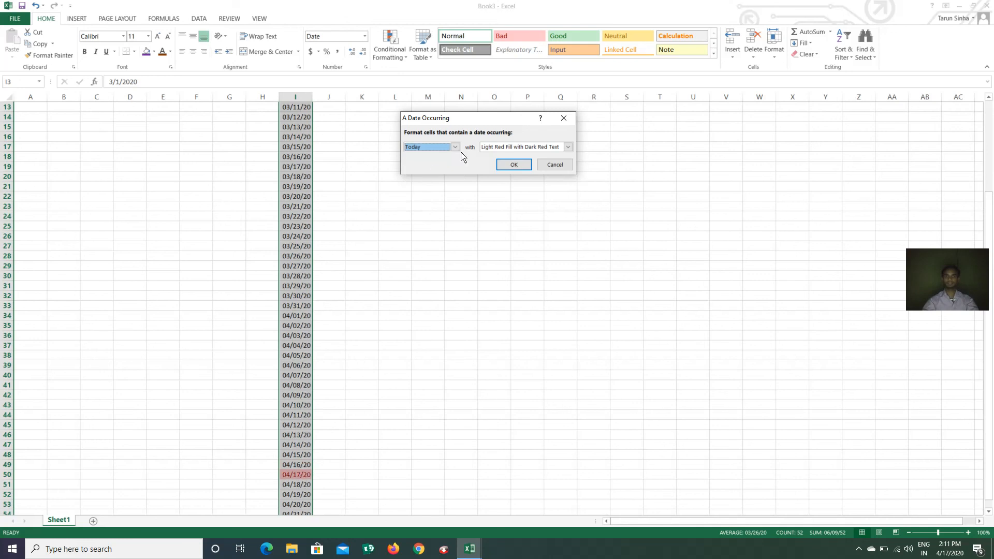
{"action": "left_click", "coordinate": [454, 148]}
{"action": "left_click", "coordinate": [439, 171]}
{"action": "left_click", "coordinate": [455, 147]}
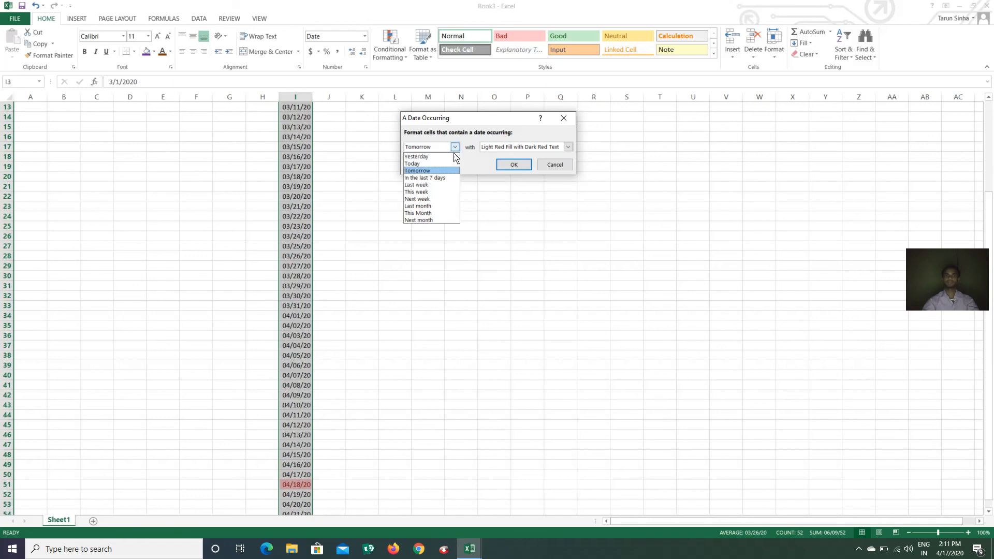
{"action": "left_click", "coordinate": [437, 178]}
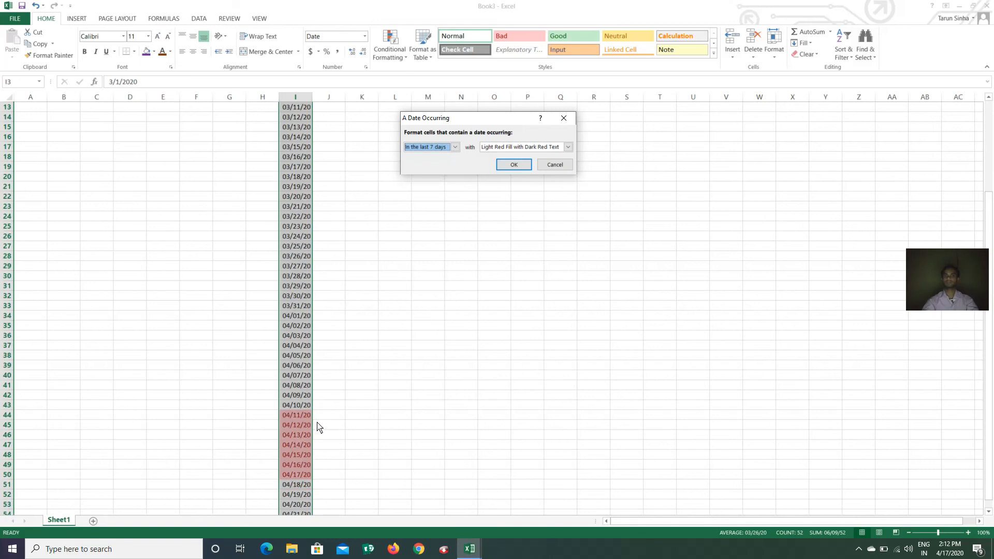
{"action": "left_click", "coordinate": [553, 165]}
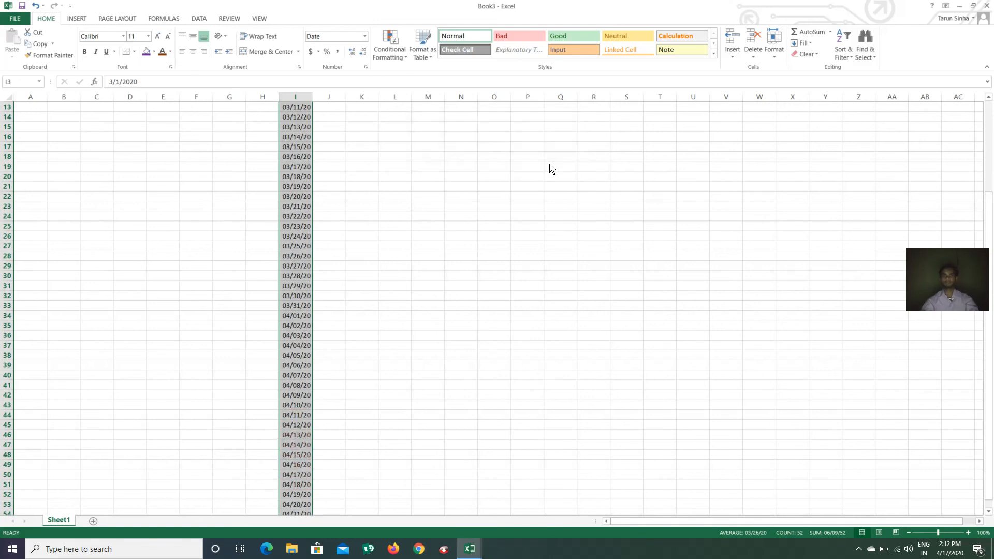
{"action": "left_click", "coordinate": [406, 60]}
{"action": "mouse_move", "coordinate": [432, 83]}
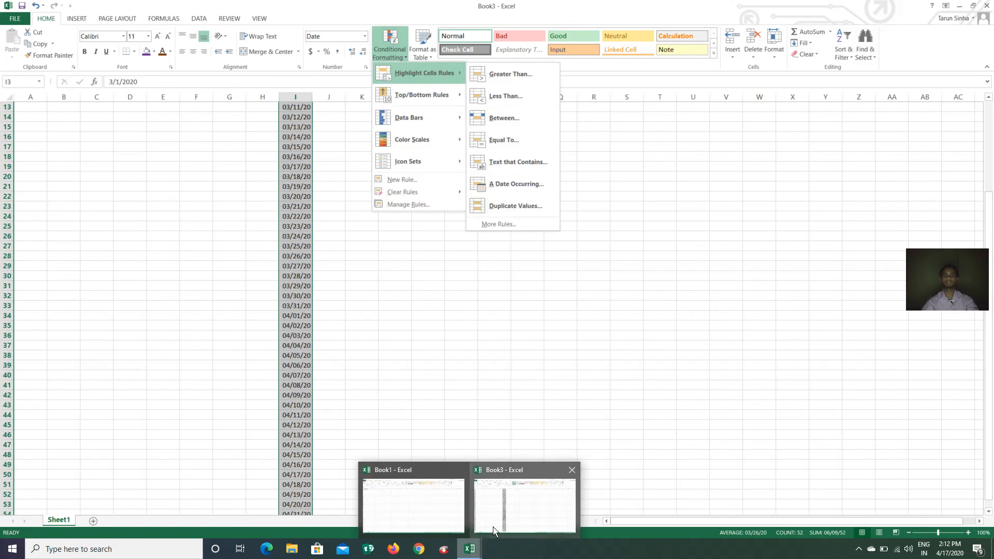
{"action": "left_click", "coordinate": [441, 261]}
Fill N3:N22 with 10 to 200 in steps of 10
{"action": "scroll", "coordinate": [356, 217], "scroll_direction": "up", "scroll_amount": 4}
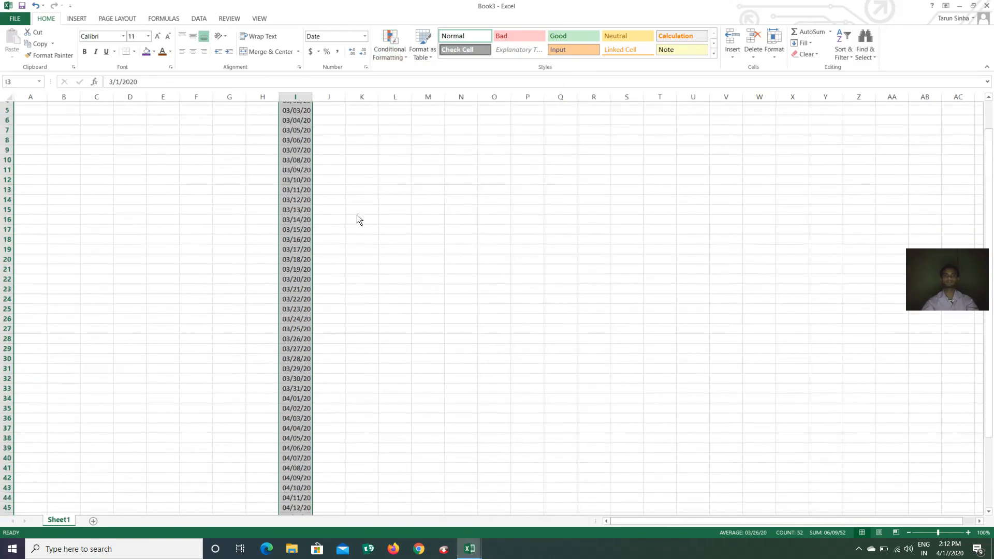
{"action": "left_click", "coordinate": [466, 133]}
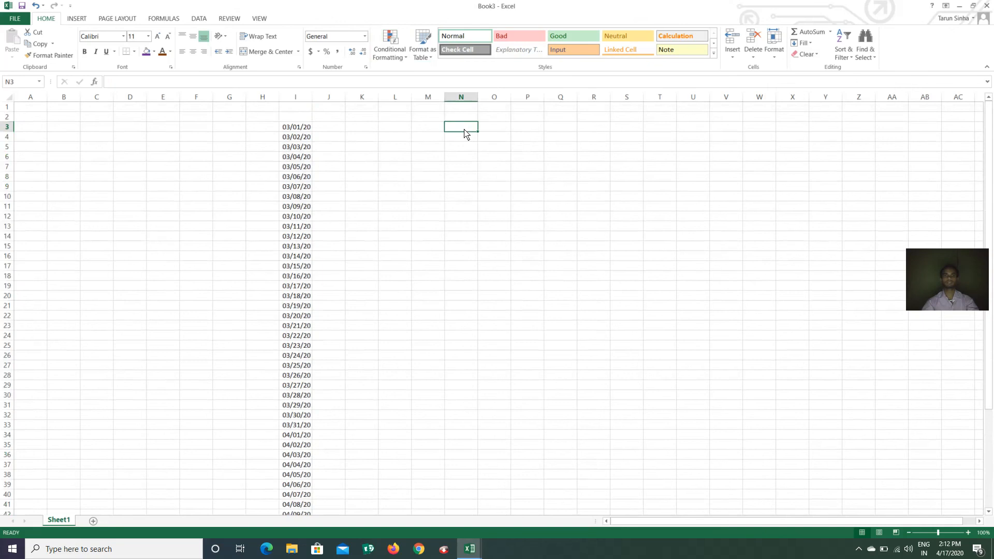
{"action": "type", "text": "10"}
{"action": "key", "text": "ctrl+Return"}
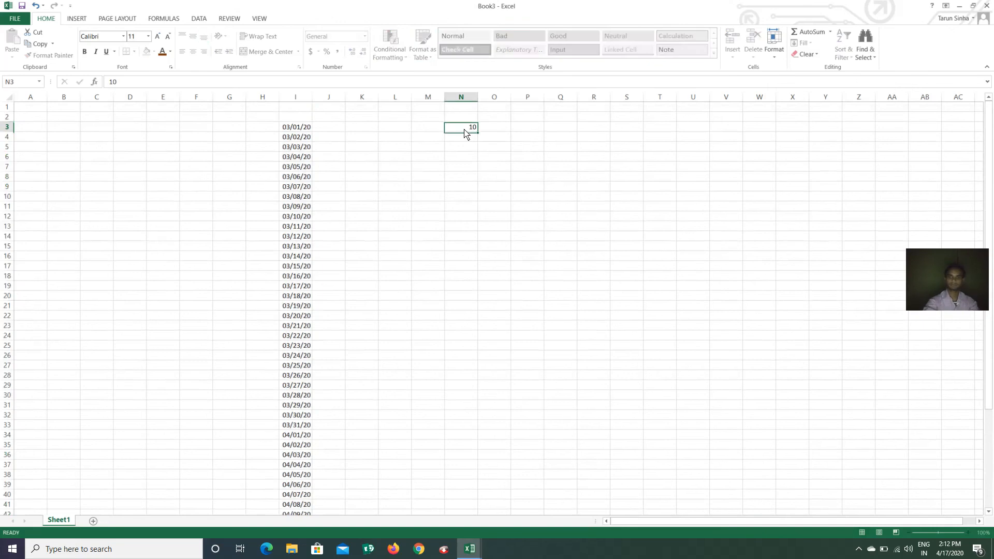
{"action": "key", "text": "Return"}
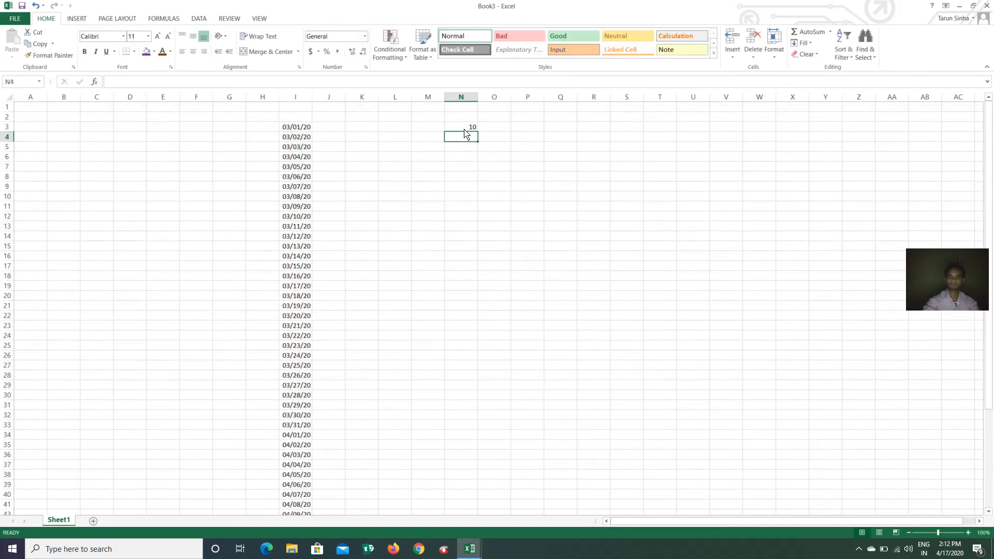
{"action": "type", "text": "20"}
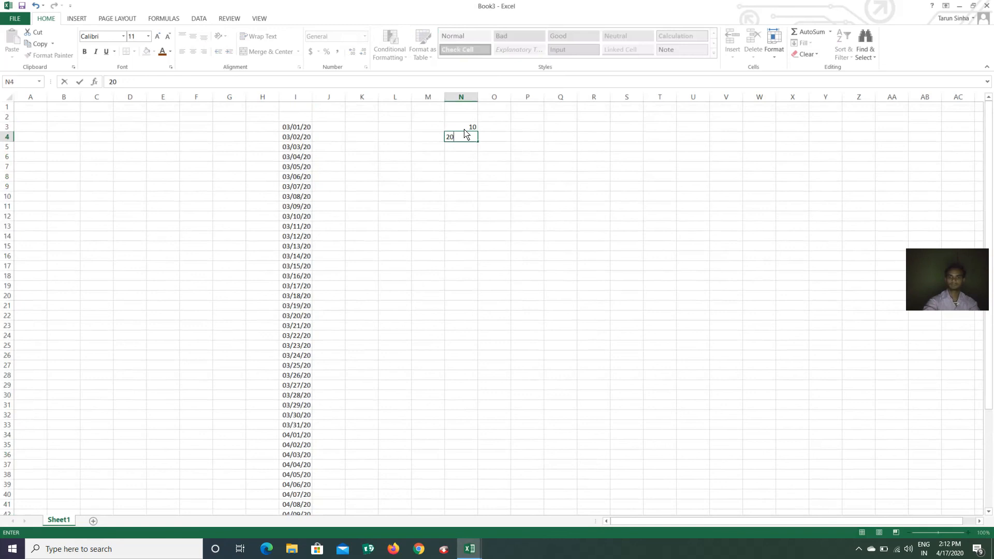
{"action": "key", "text": "shift+Up"}
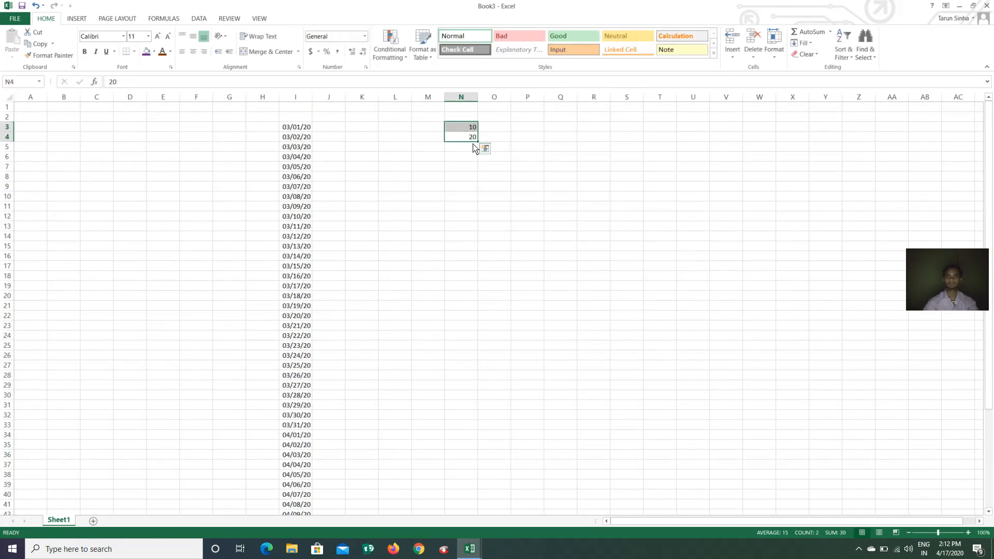
{"action": "left_click_drag", "start_coordinate": [477, 142], "coordinate": [475, 320]}
Add 20 in N23 and 30 in N24, then select N3:N24
{"action": "left_click", "coordinate": [461, 328]}
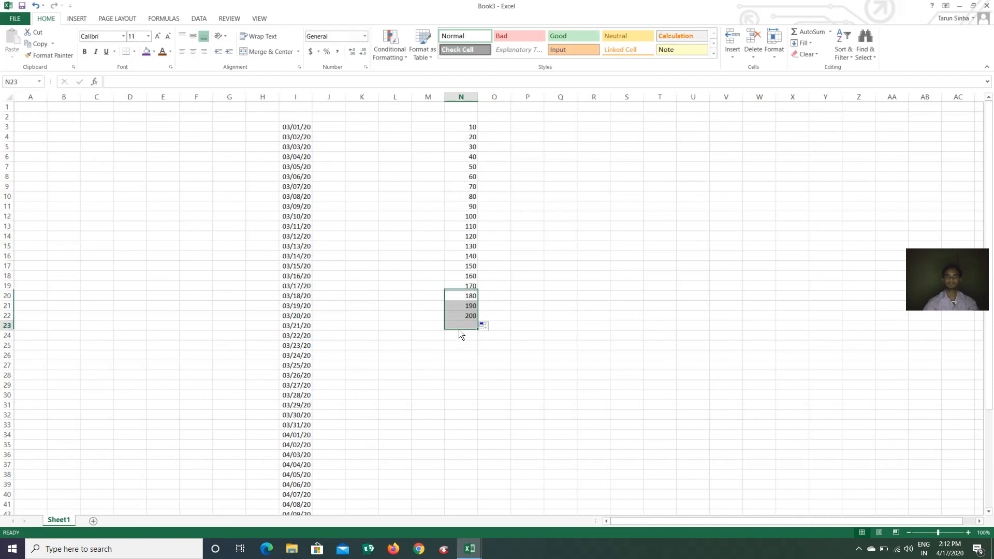
{"action": "type", "text": "20"}
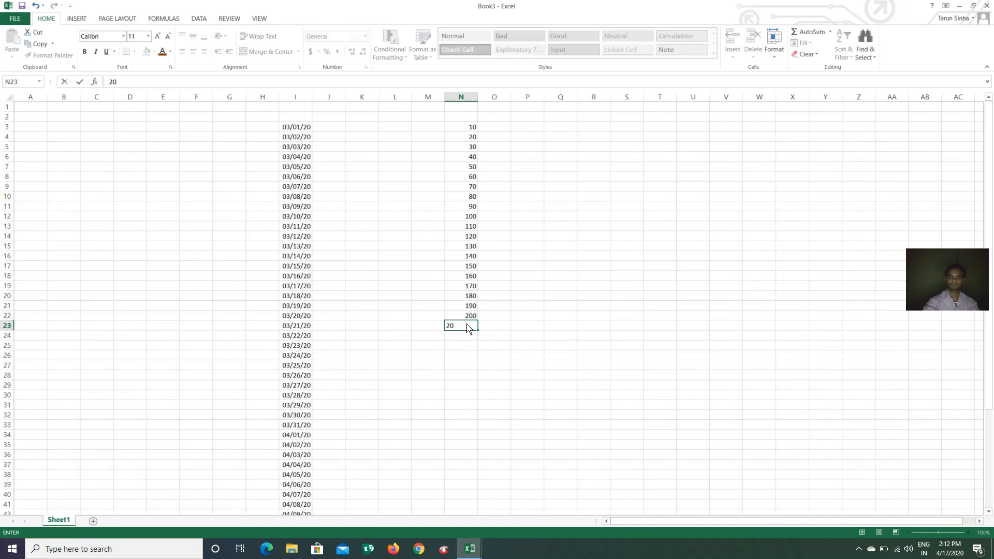
{"action": "key", "text": "Return"}
{"action": "type", "text": "30"}
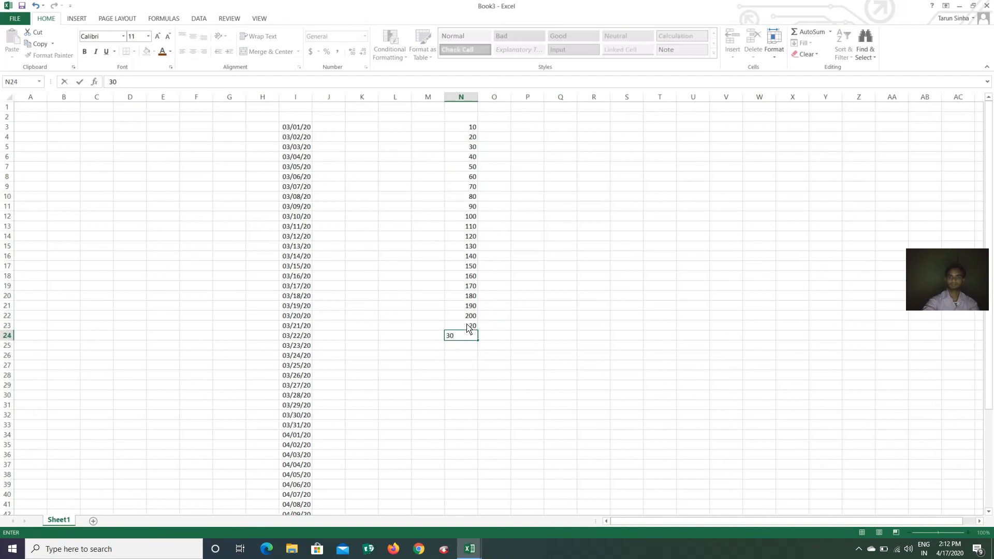
{"action": "key", "text": "Return"}
{"action": "left_click_drag", "start_coordinate": [466, 128], "coordinate": [466, 337]}
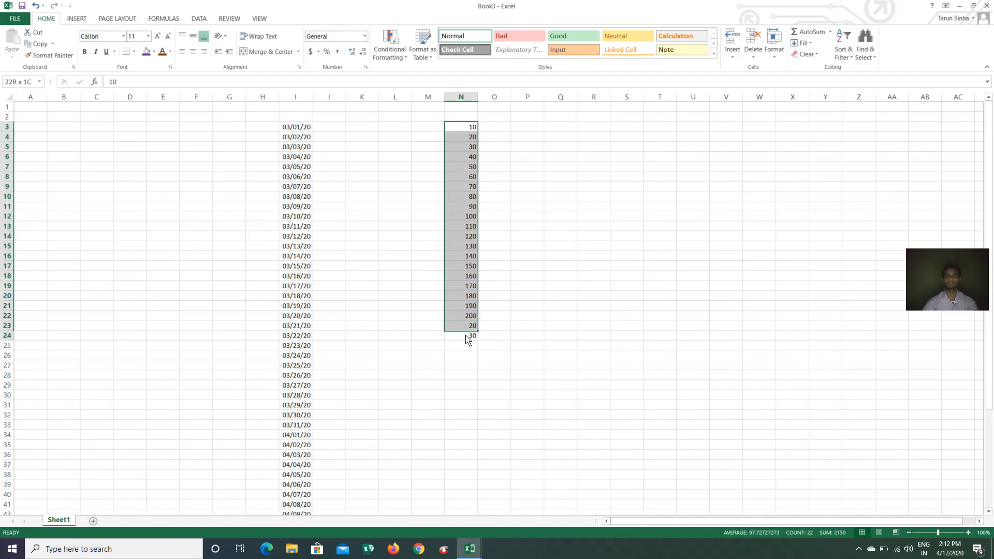
{"action": "left_click", "coordinate": [403, 62]}
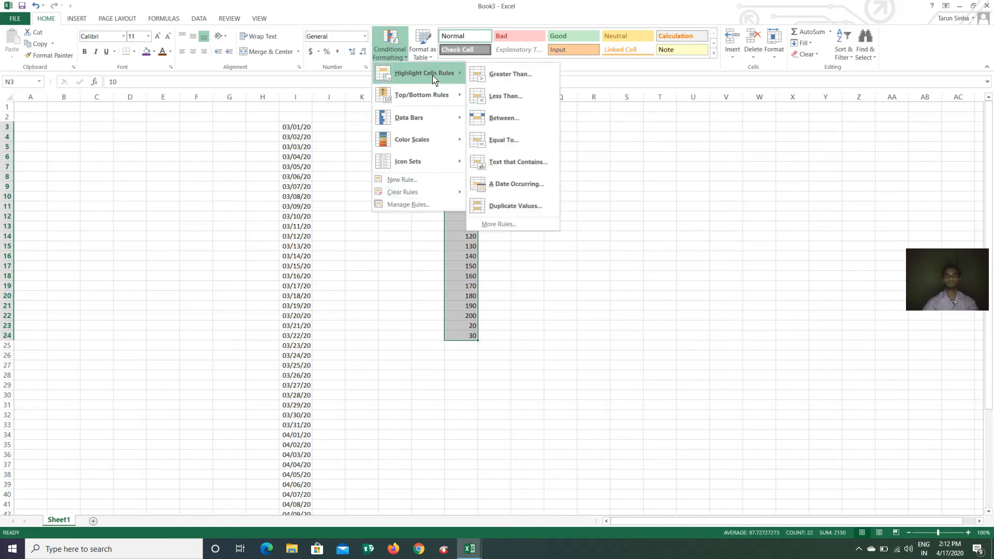
{"action": "left_click", "coordinate": [524, 207]}
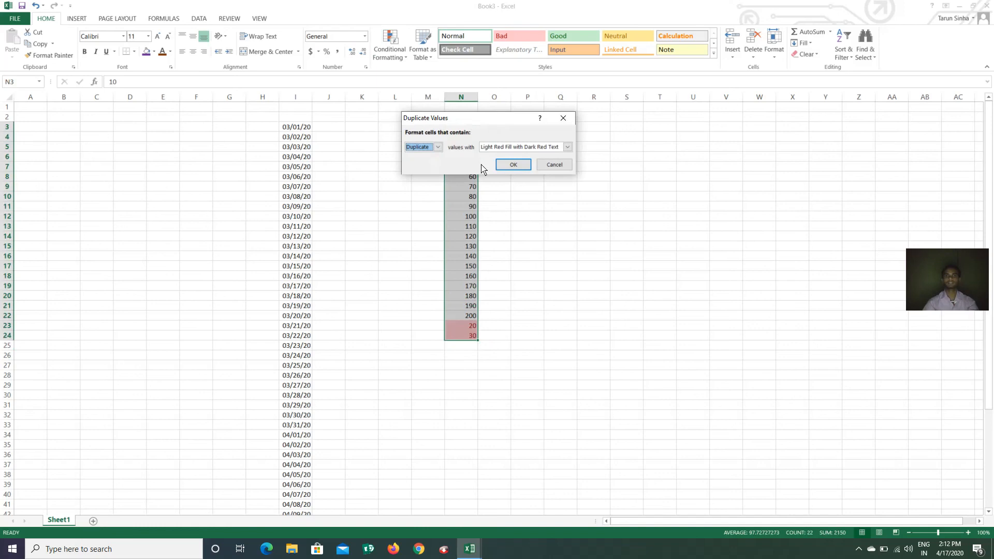
{"action": "left_click_drag", "start_coordinate": [497, 120], "coordinate": [658, 114]}
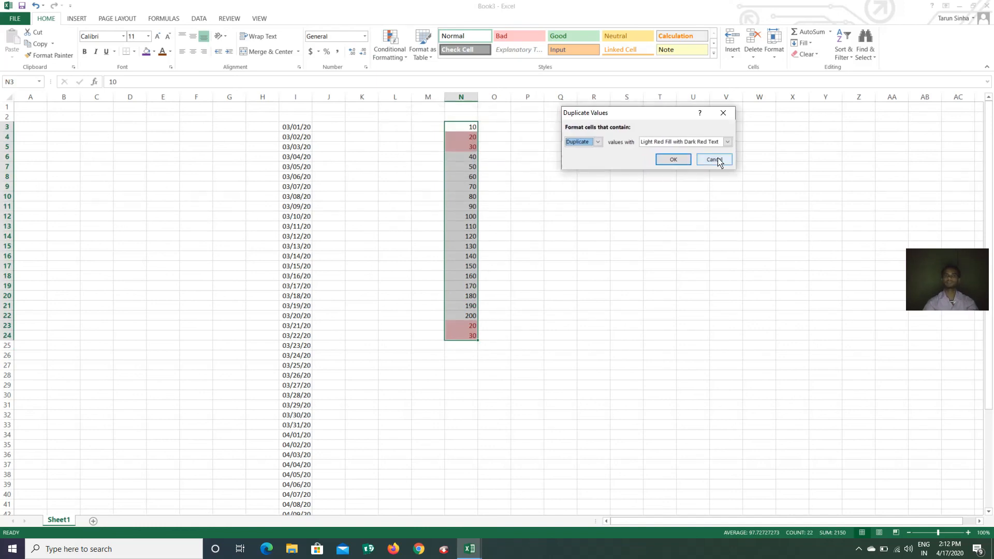
{"action": "left_click", "coordinate": [717, 159]}
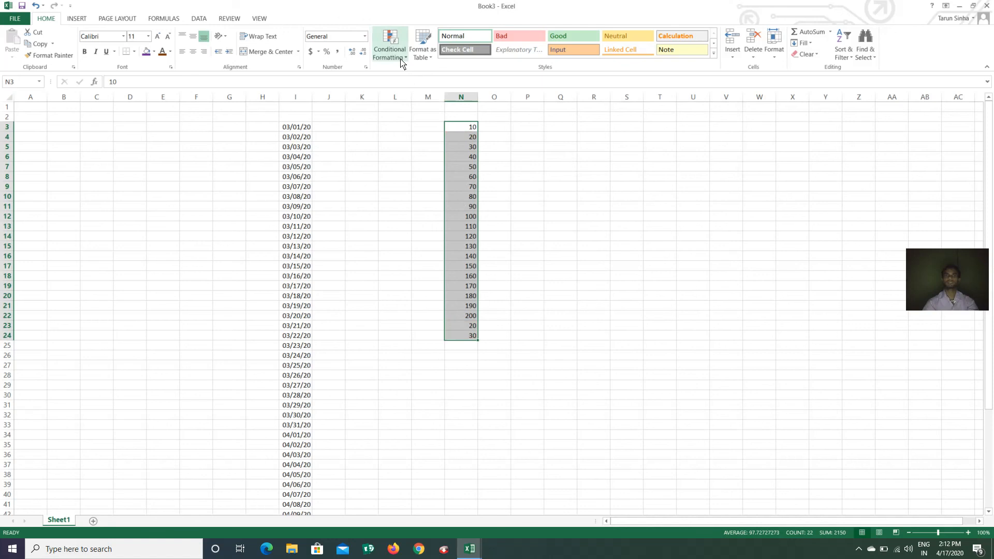
{"action": "left_click", "coordinate": [390, 45]}
{"action": "mouse_move", "coordinate": [438, 106]}
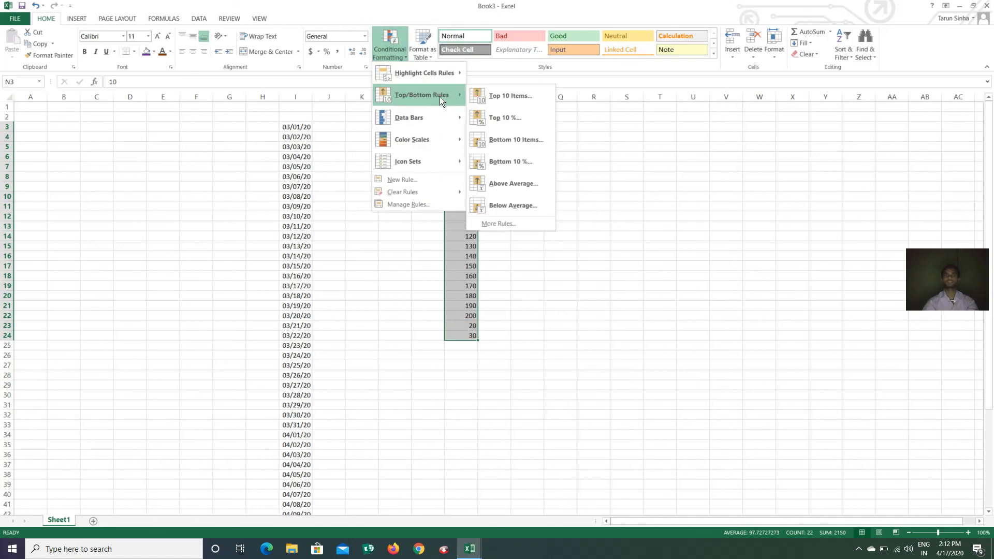
{"action": "left_click", "coordinate": [519, 103]}
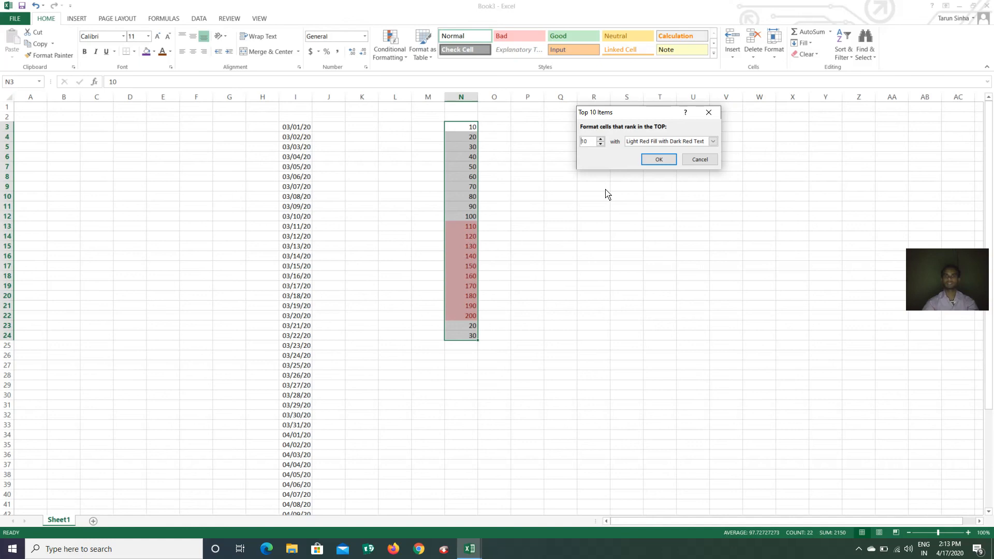
{"action": "left_click", "coordinate": [700, 159]}
{"action": "left_click", "coordinate": [392, 53]}
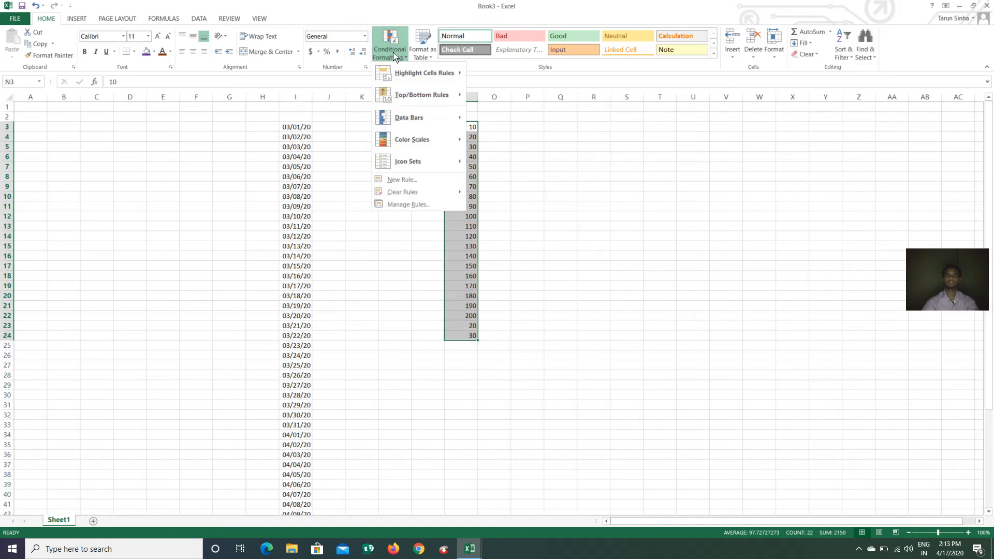
{"action": "mouse_move", "coordinate": [435, 96]}
{"action": "left_click", "coordinate": [521, 123]}
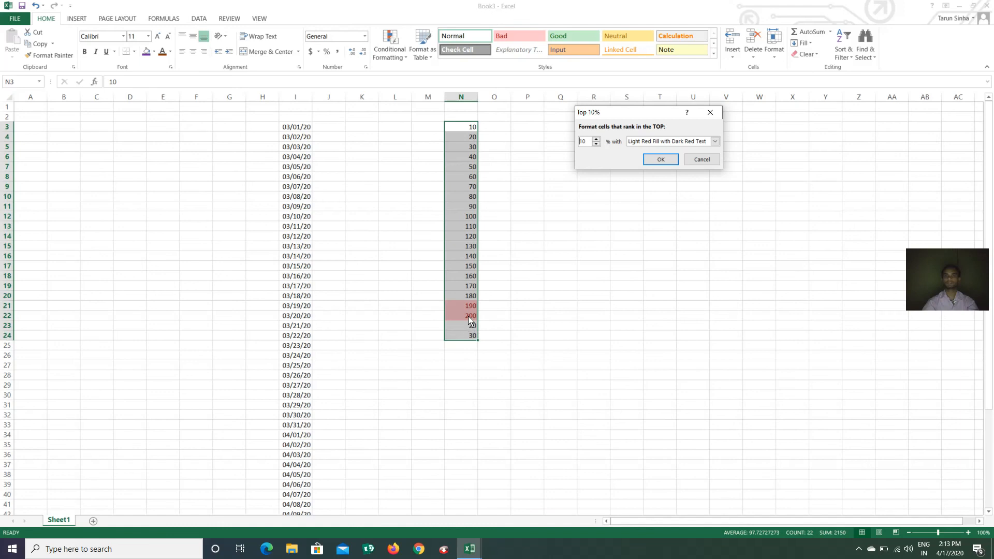
{"action": "left_click", "coordinate": [701, 159]}
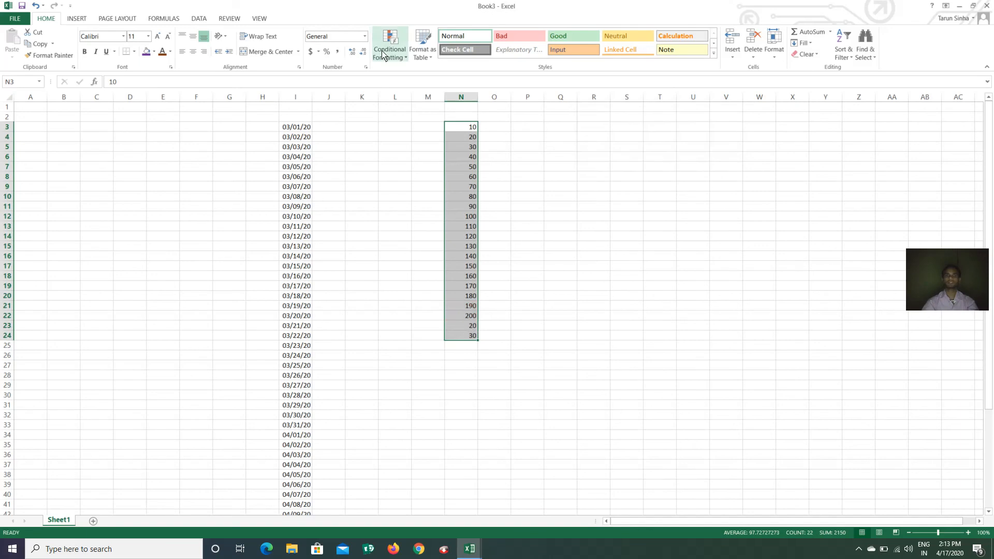
{"action": "left_click", "coordinate": [391, 53]}
{"action": "mouse_move", "coordinate": [434, 95]}
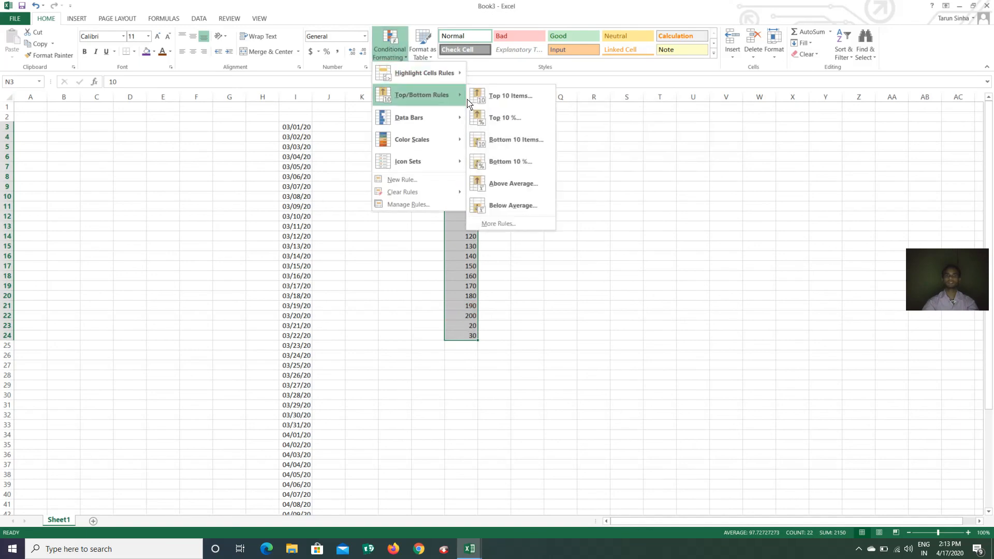
{"action": "left_click", "coordinate": [514, 144]}
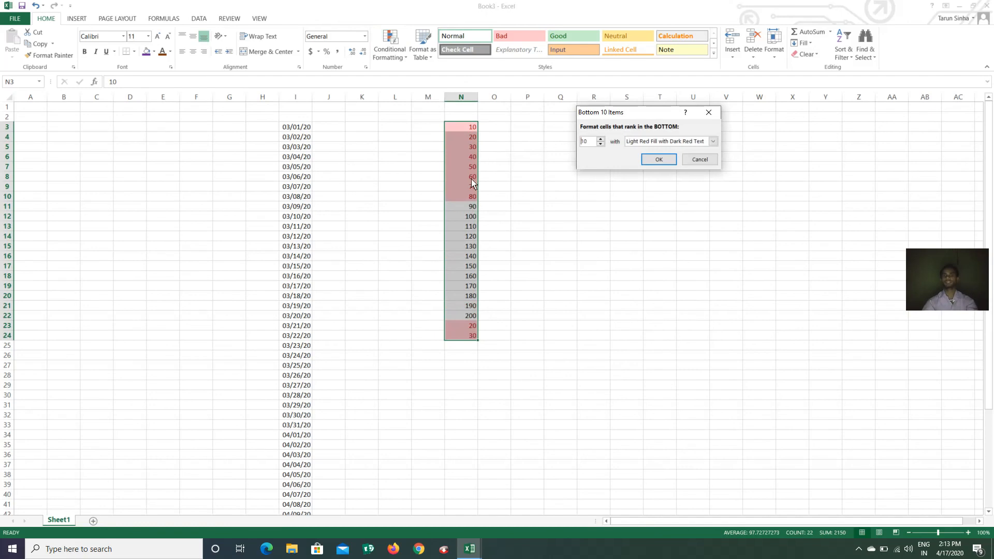
{"action": "left_click", "coordinate": [699, 160]}
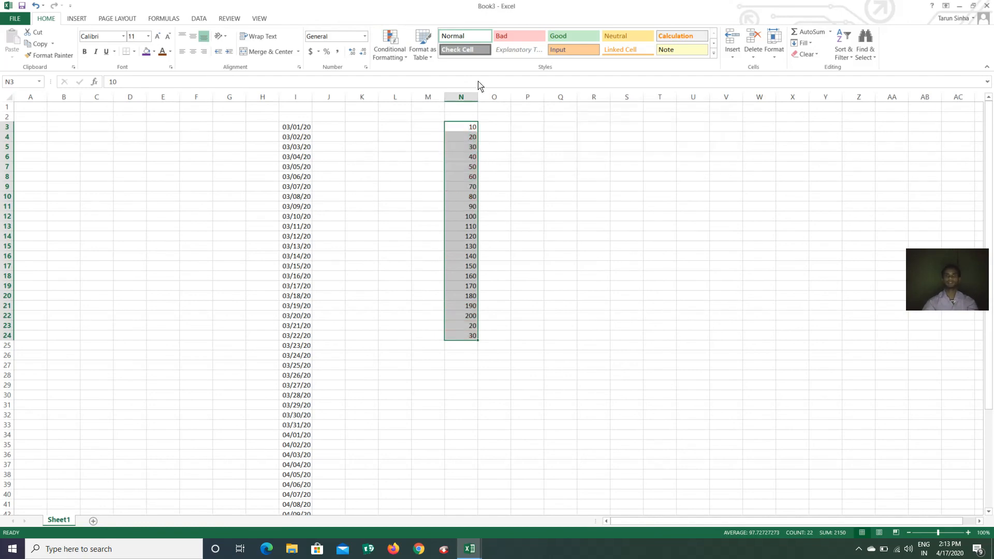
{"action": "left_click", "coordinate": [393, 62]}
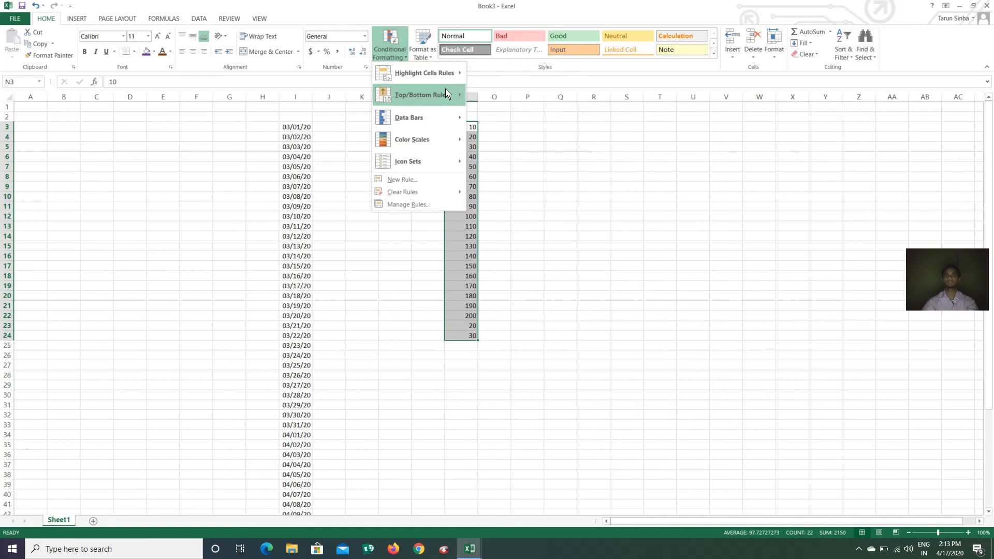
{"action": "mouse_move", "coordinate": [445, 96]}
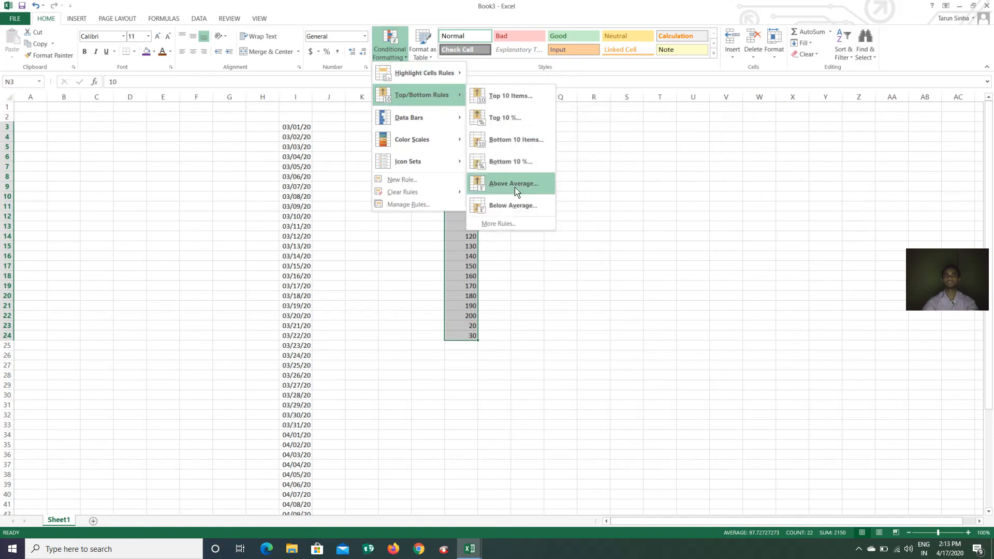
{"action": "left_click", "coordinate": [514, 164]}
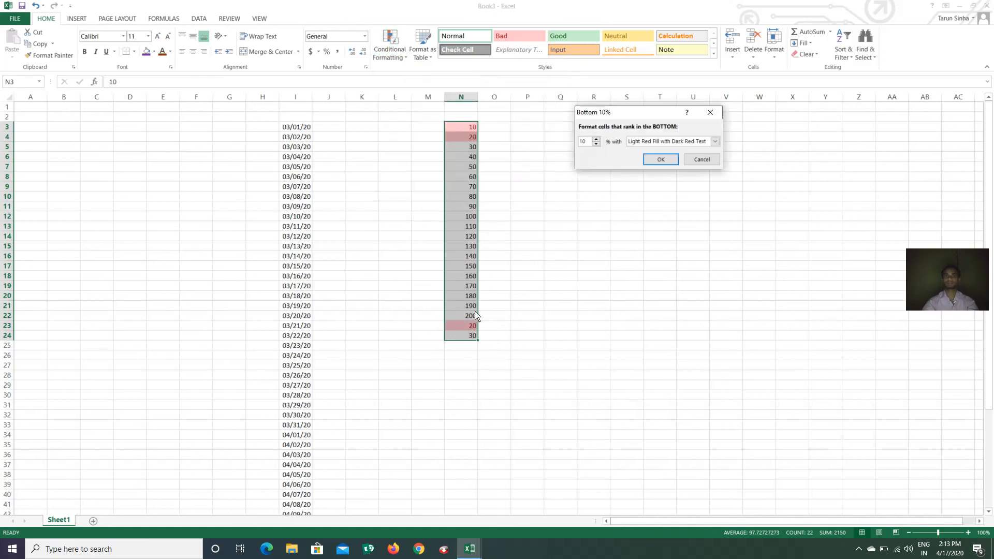
{"action": "left_click", "coordinate": [702, 159]}
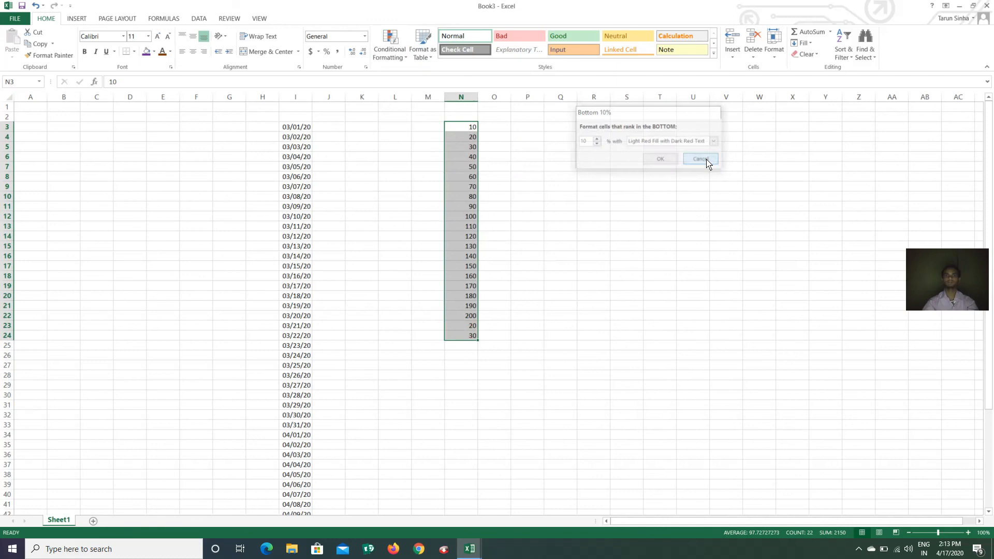
{"action": "left_click", "coordinate": [394, 57]}
{"action": "mouse_move", "coordinate": [435, 100]}
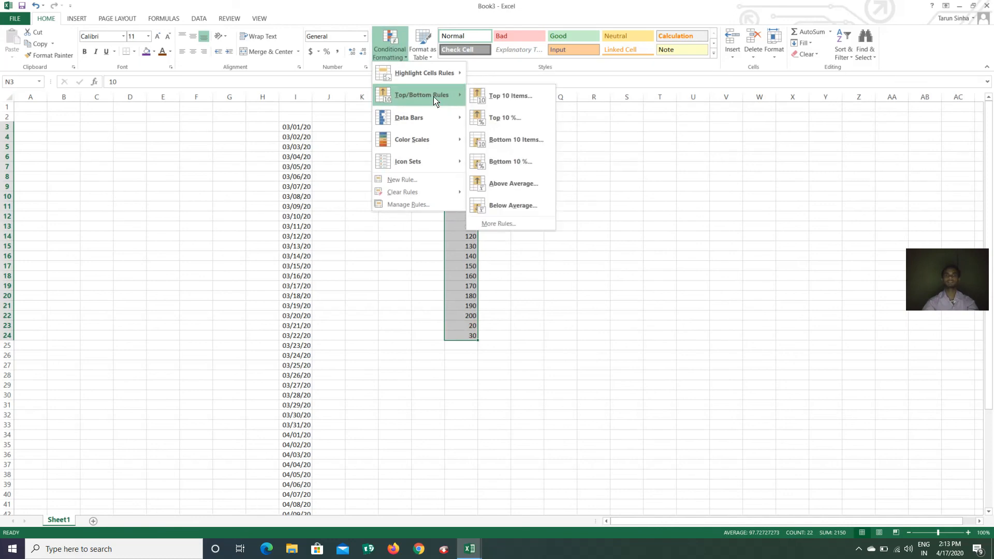
{"action": "left_click", "coordinate": [510, 186]}
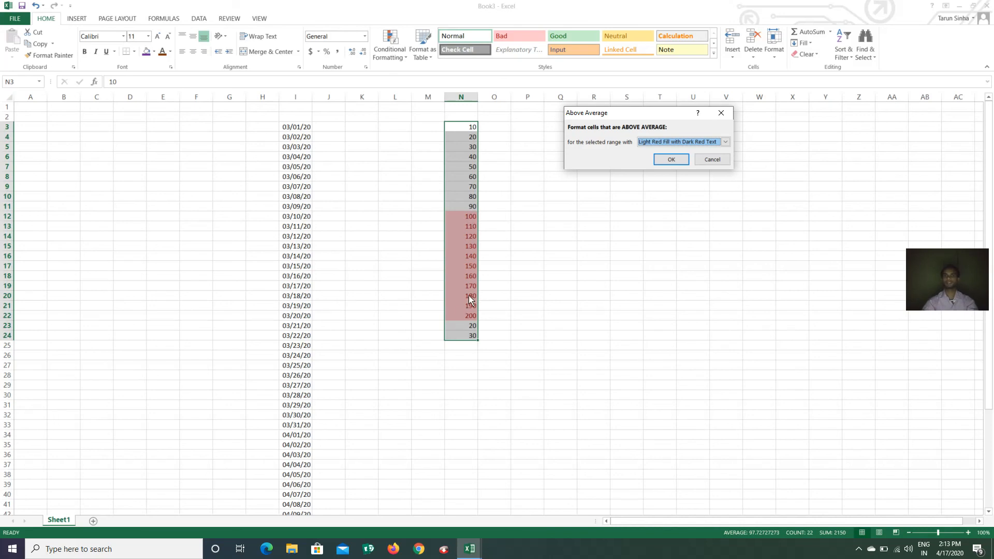
{"action": "left_click", "coordinate": [711, 160]}
{"action": "left_click", "coordinate": [402, 58]}
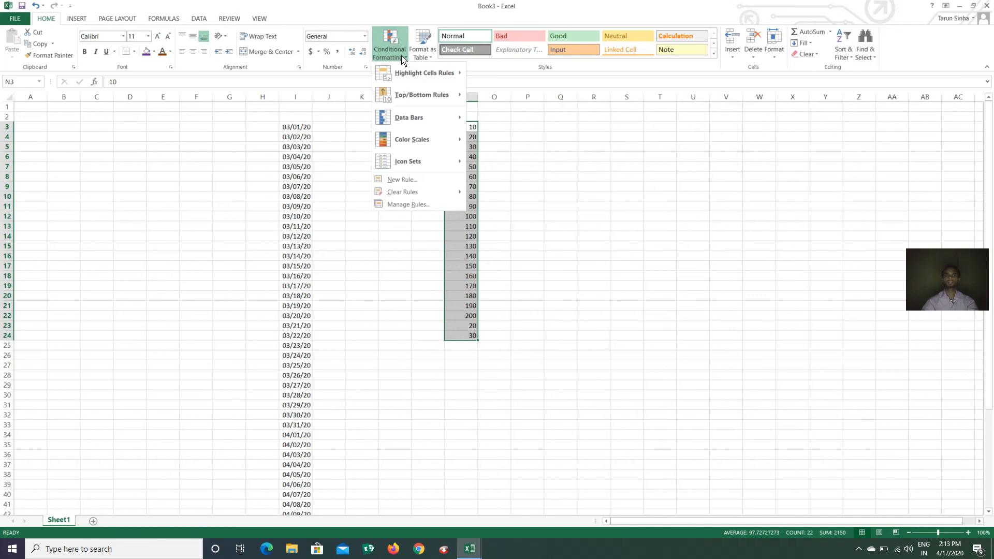
{"action": "mouse_move", "coordinate": [439, 99]}
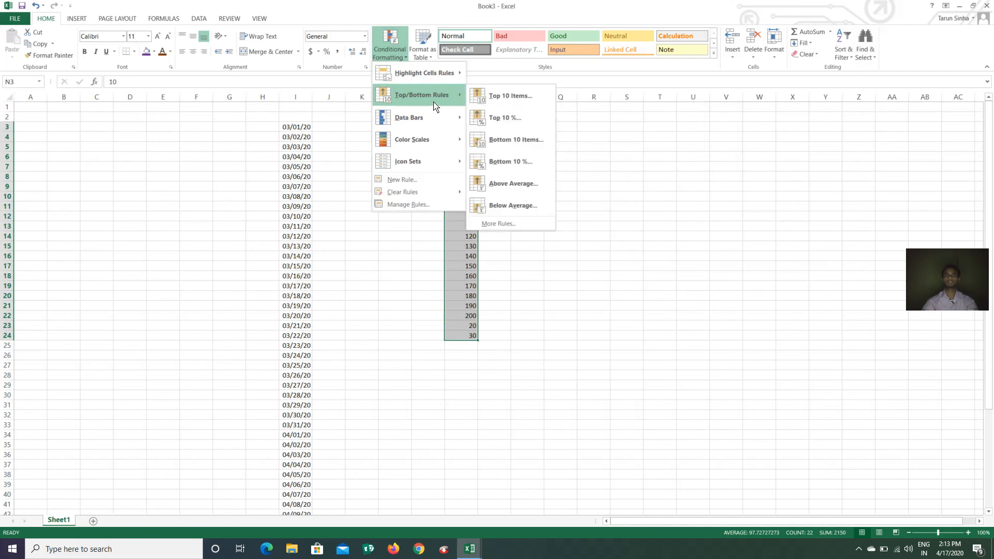
{"action": "left_click", "coordinate": [515, 206]}
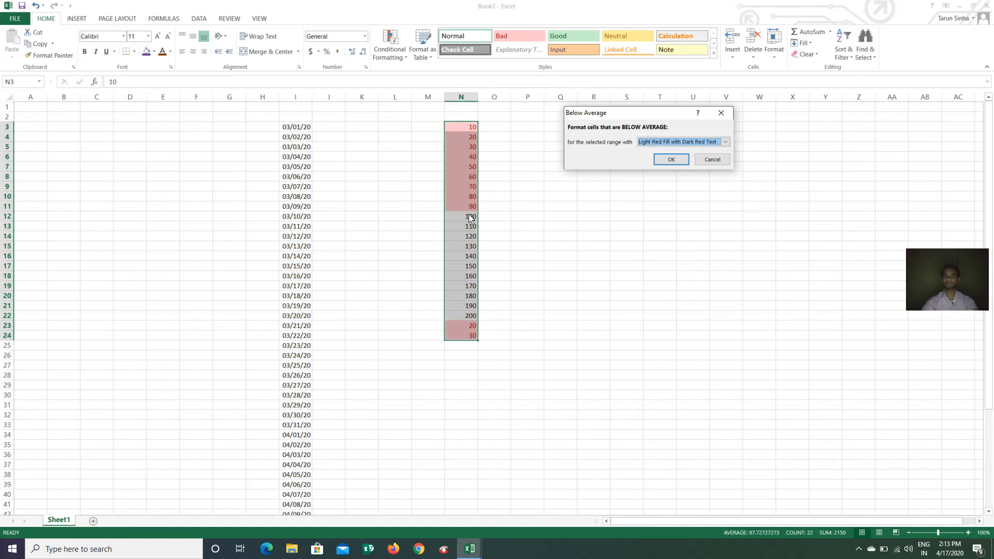
{"action": "left_click", "coordinate": [715, 159]}
{"action": "left_click", "coordinate": [404, 60]}
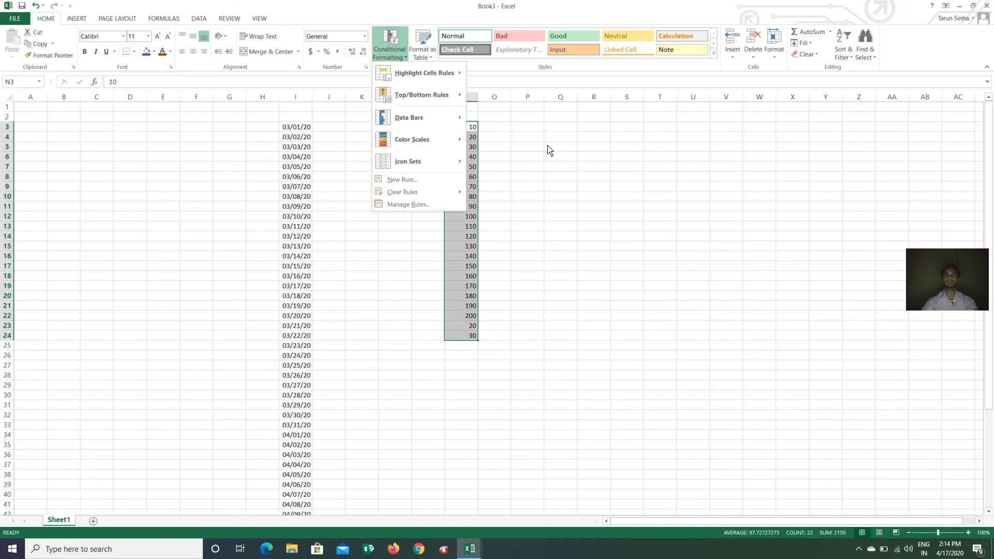
Apply the green-yellow colour scale and the signal-bar rating icon set to N3:N24
{"action": "mouse_move", "coordinate": [437, 127]}
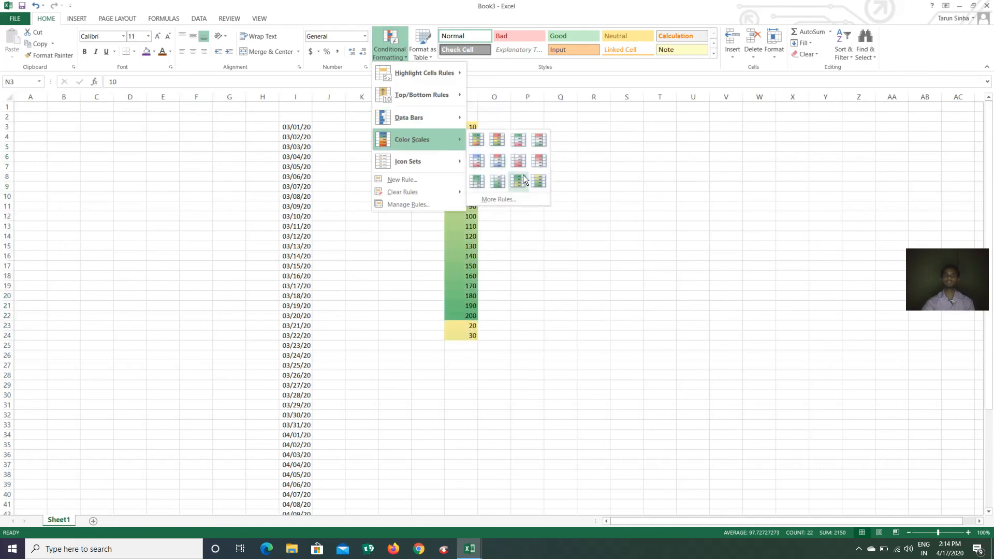
{"action": "left_click", "coordinate": [522, 179]}
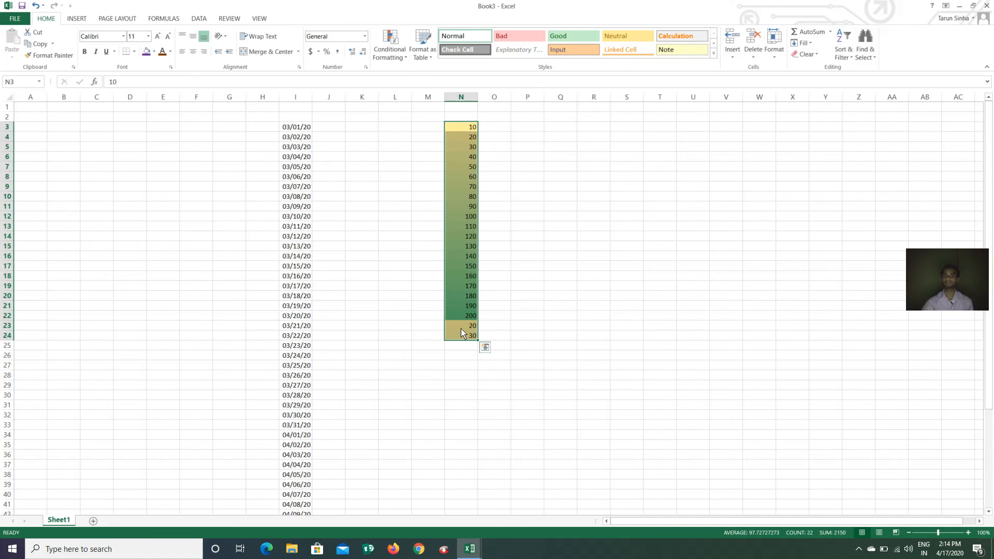
{"action": "left_click", "coordinate": [391, 58]}
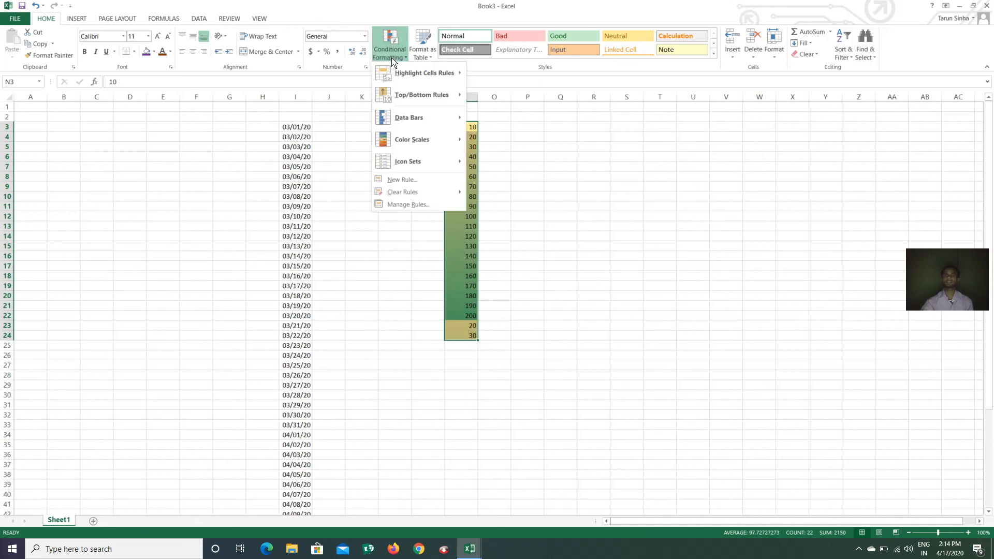
{"action": "mouse_move", "coordinate": [431, 161]}
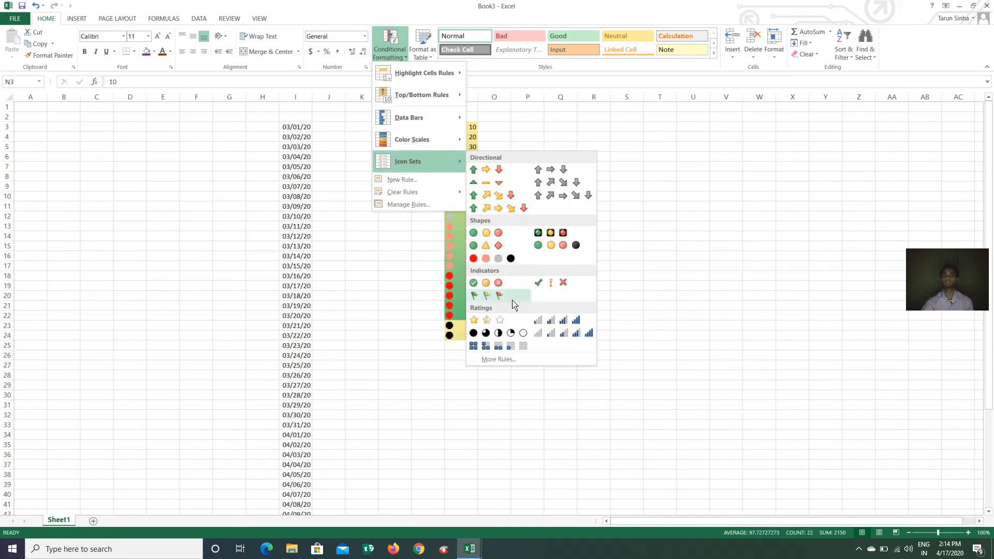
{"action": "left_click", "coordinate": [537, 326]}
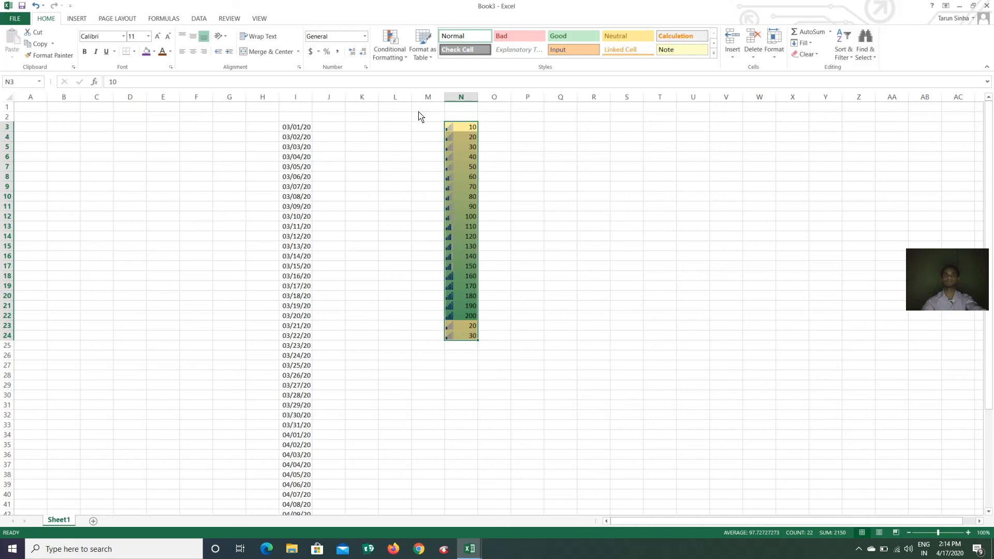
Start a new conditional formatting rule for N3:N24 using the Data Bar style
{"action": "left_click", "coordinate": [405, 56]}
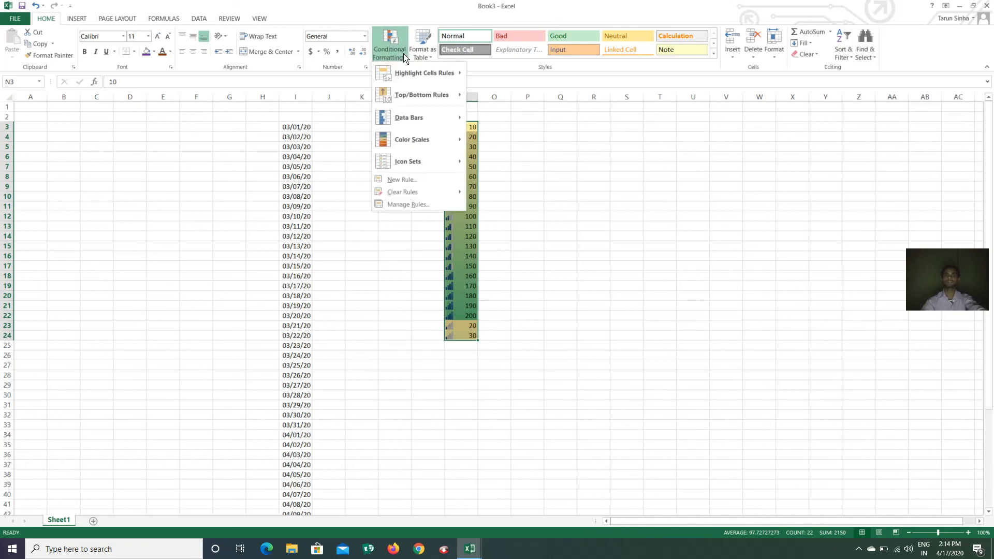
{"action": "left_click", "coordinate": [420, 182]}
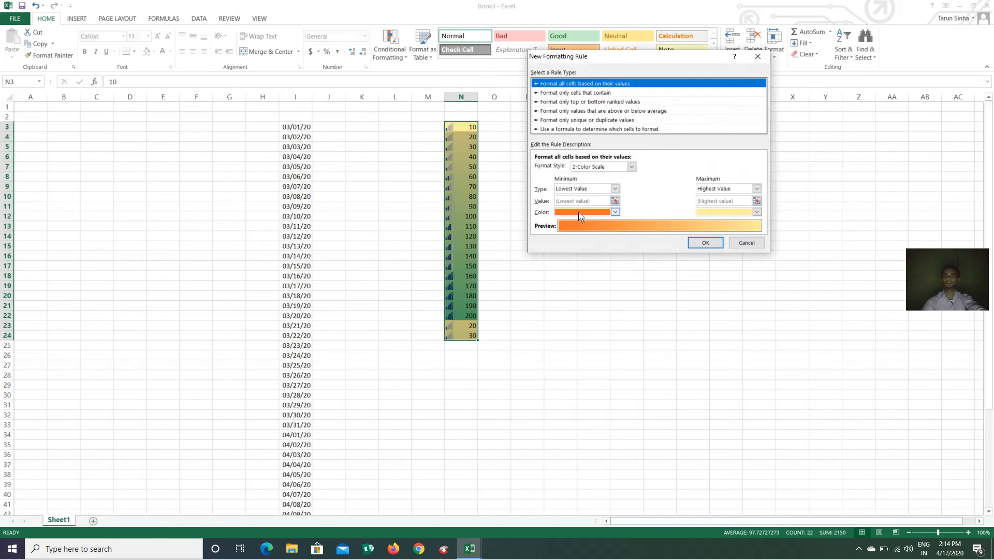
{"action": "left_click", "coordinate": [631, 166]}
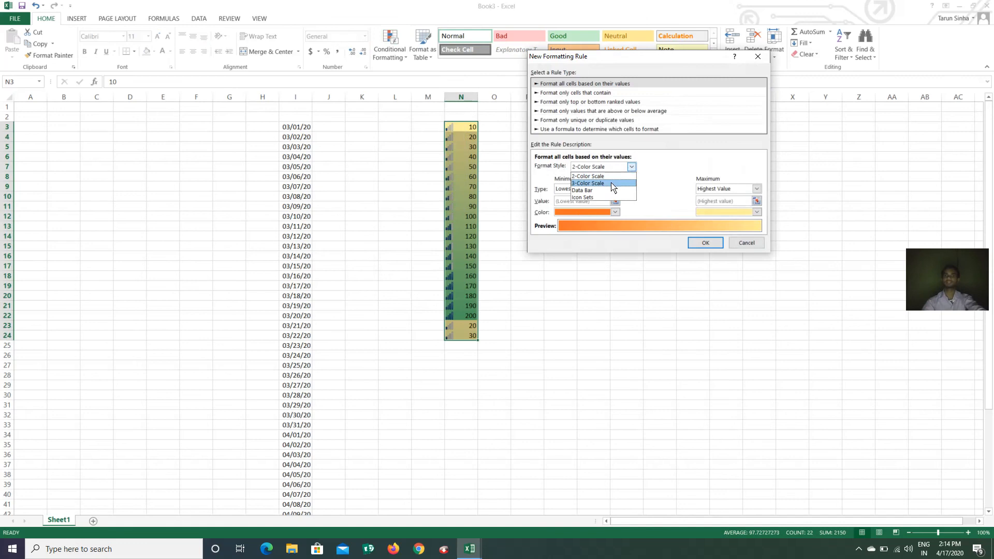
{"action": "left_click", "coordinate": [613, 184]}
{"action": "left_click", "coordinate": [631, 167]}
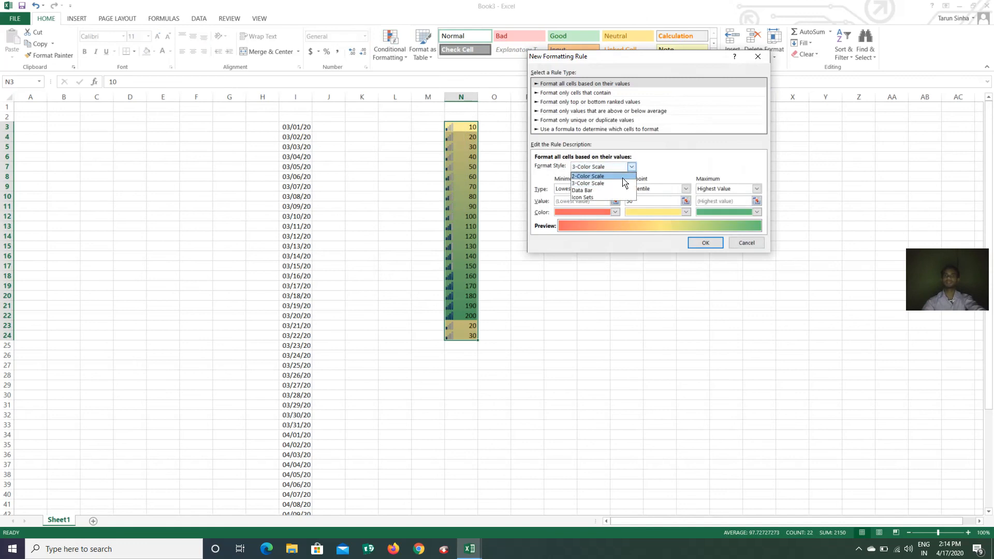
{"action": "left_click", "coordinate": [604, 192]}
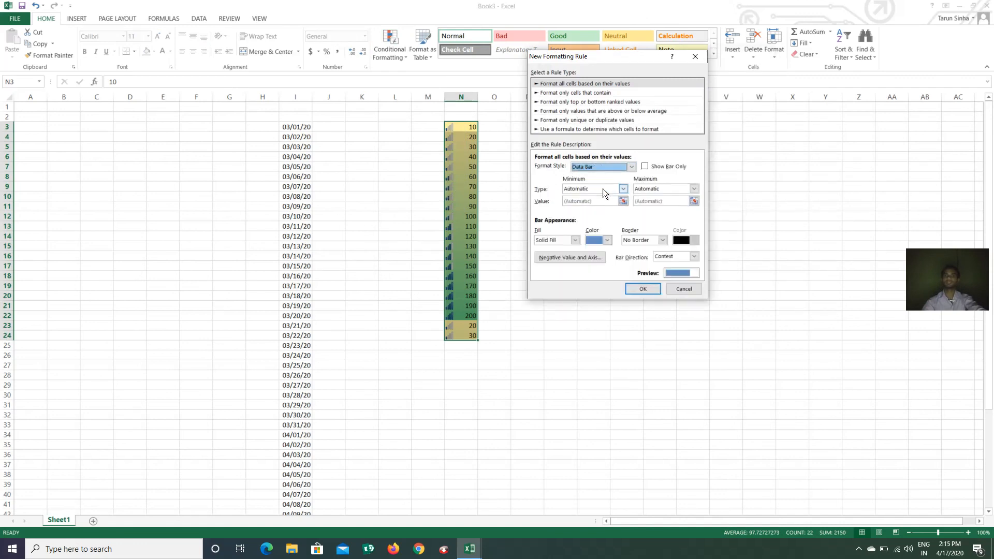
Give the data bars an orange gradient fill with a solid red border
{"action": "left_click", "coordinate": [574, 240]}
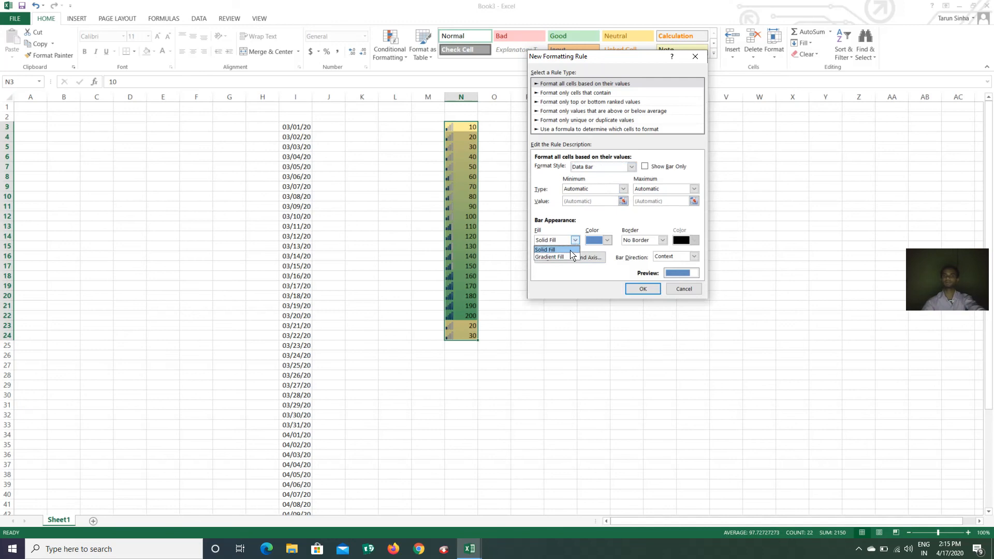
{"action": "left_click", "coordinate": [569, 258]}
{"action": "left_click", "coordinate": [607, 240]}
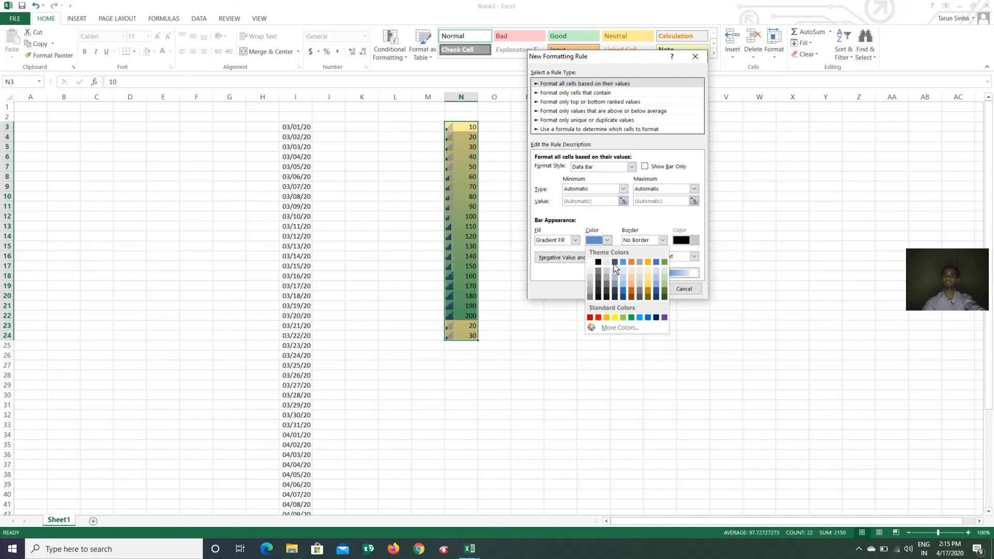
{"action": "left_click", "coordinate": [606, 317]}
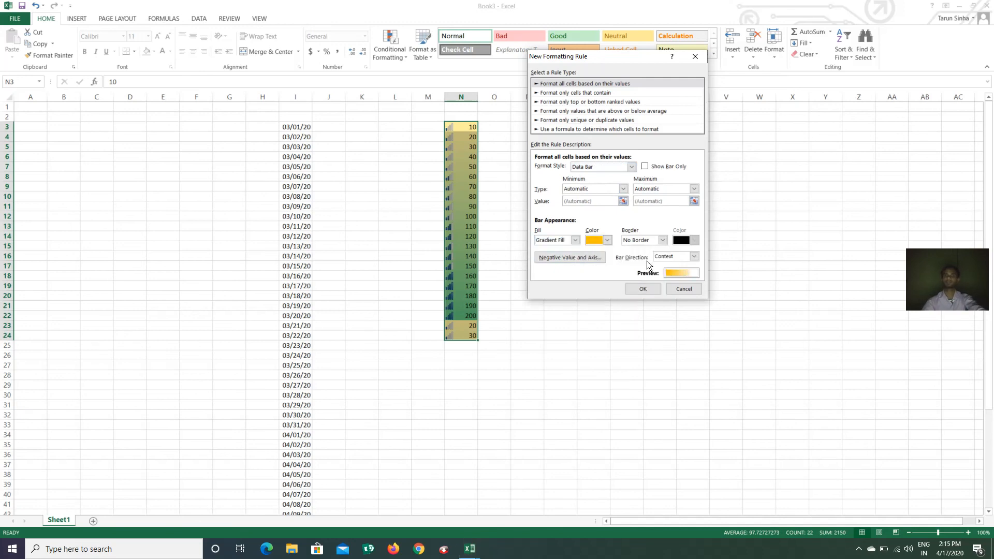
{"action": "left_click", "coordinate": [663, 241]}
{"action": "left_click", "coordinate": [655, 257]}
{"action": "left_click", "coordinate": [694, 240]}
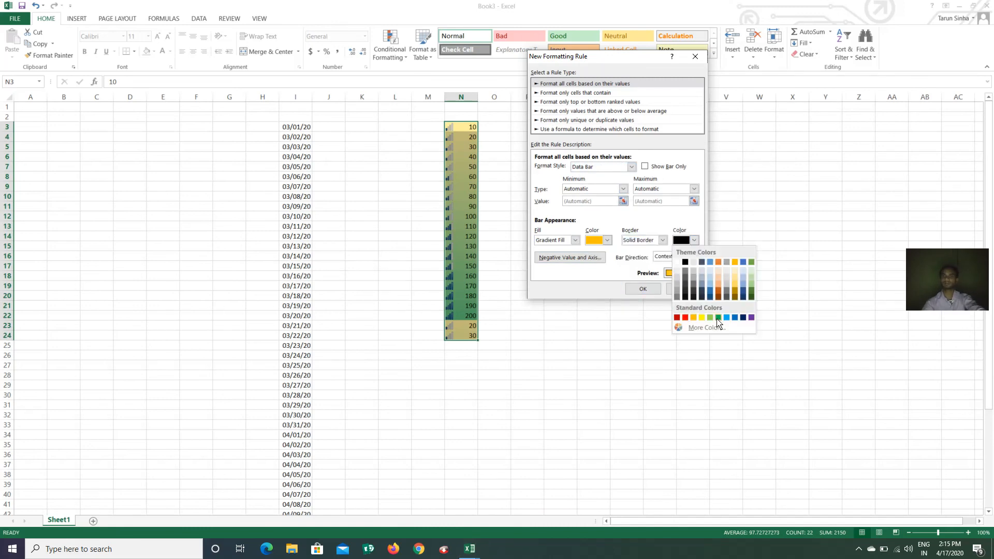
{"action": "left_click", "coordinate": [685, 319]}
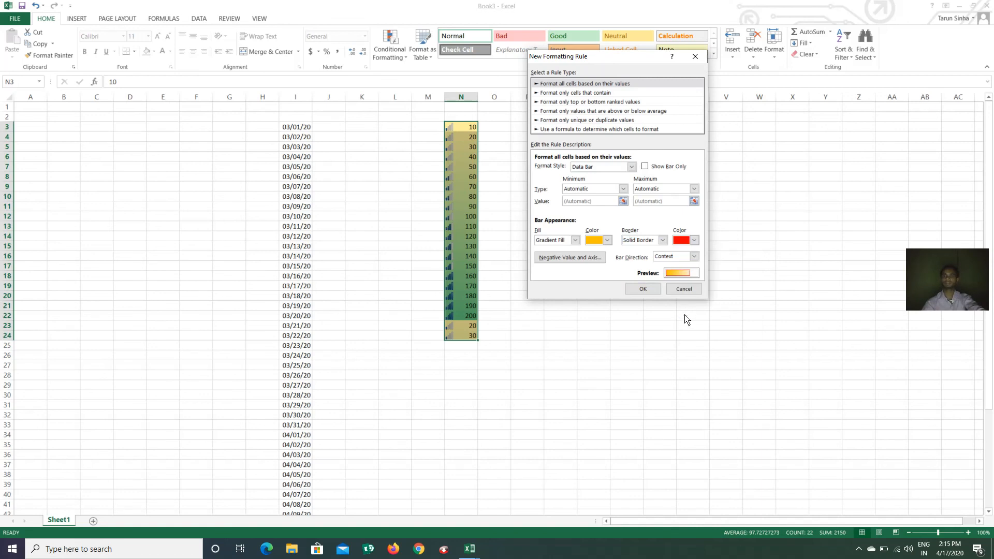
{"action": "left_click", "coordinate": [643, 289]}
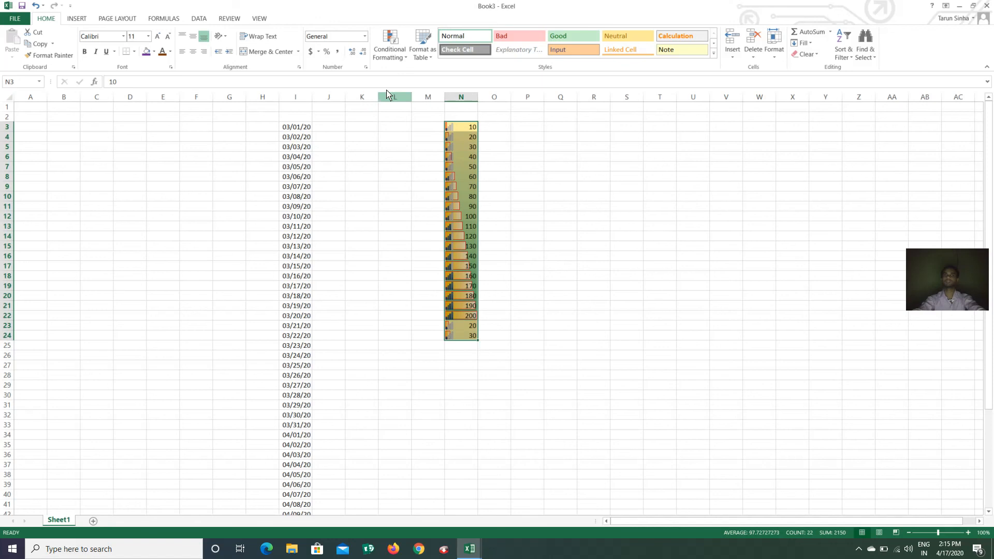
Open the Conditional Formatting Rules Manager listing N3:N24's Data Bar, Icon Set and Color Scale rules
{"action": "left_click", "coordinate": [389, 61]}
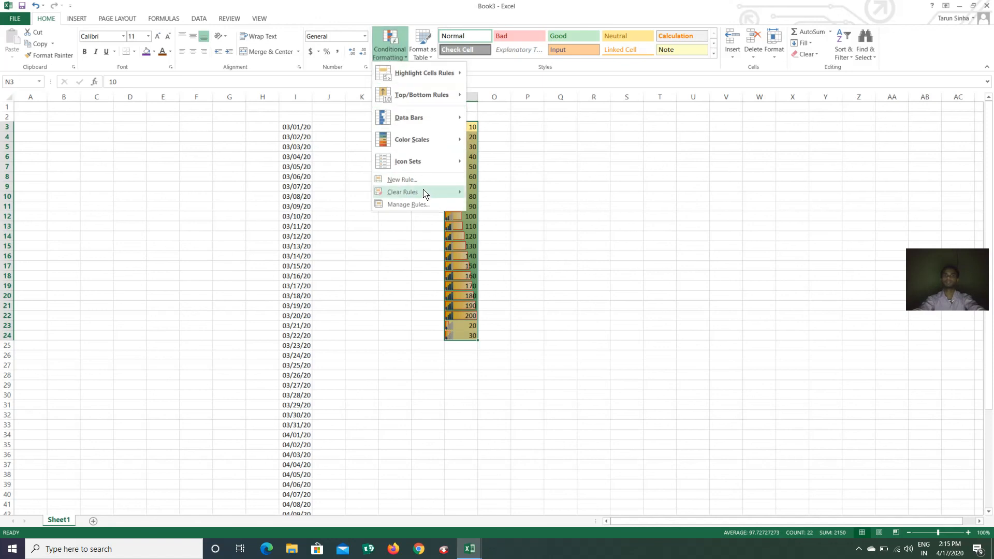
{"action": "mouse_move", "coordinate": [424, 196]}
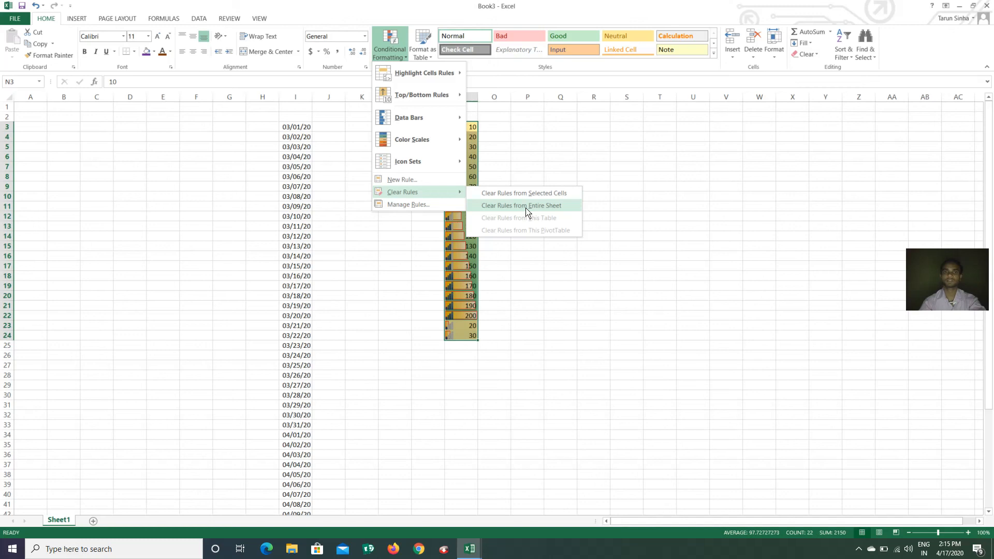
{"action": "left_click", "coordinate": [424, 207]}
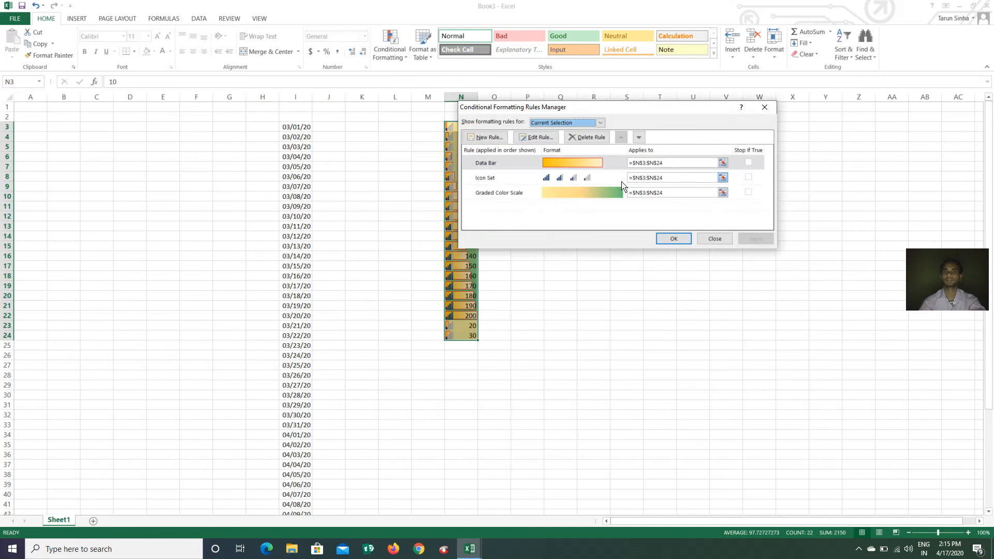
Set the Data Bar rule to Show Bar Only
{"action": "left_click", "coordinate": [532, 138]}
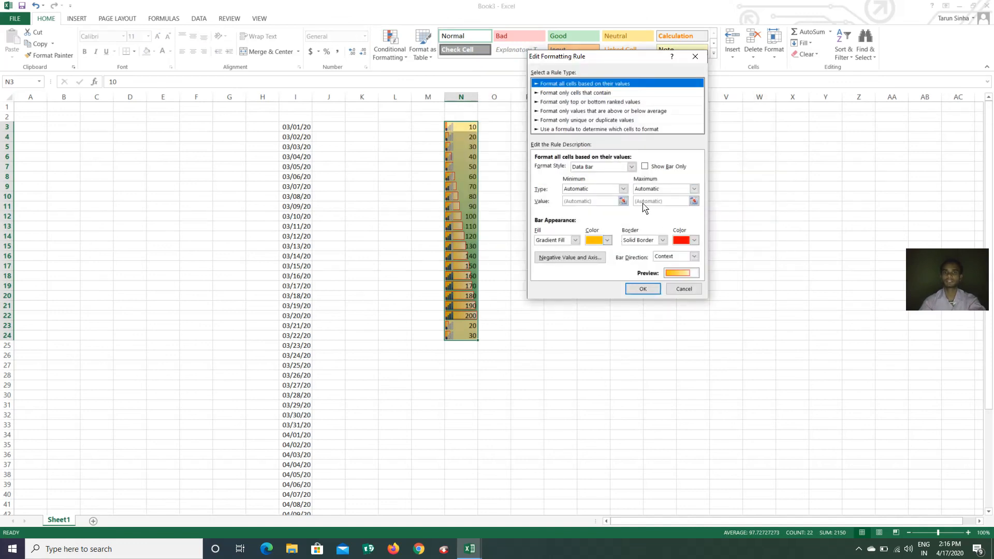
{"action": "left_click", "coordinate": [645, 168]}
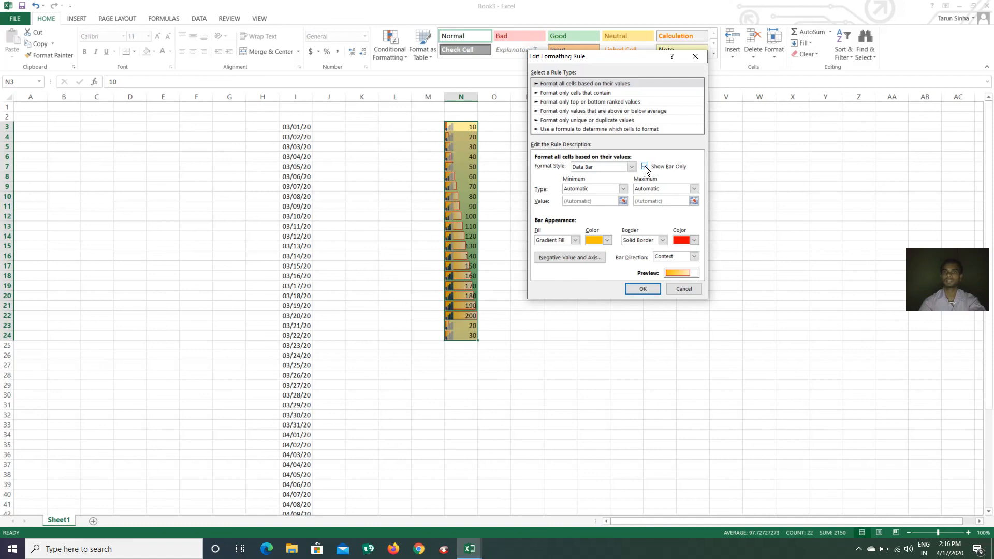
{"action": "left_click", "coordinate": [643, 288]}
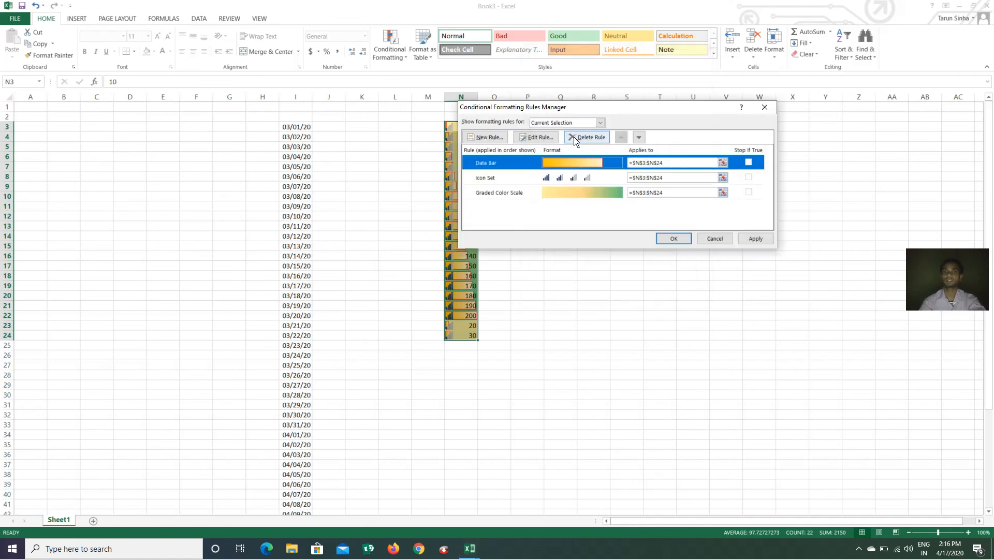
Switch the Icon Set rule to the black-to-red circles style and apply the changes
{"action": "left_click", "coordinate": [518, 184]}
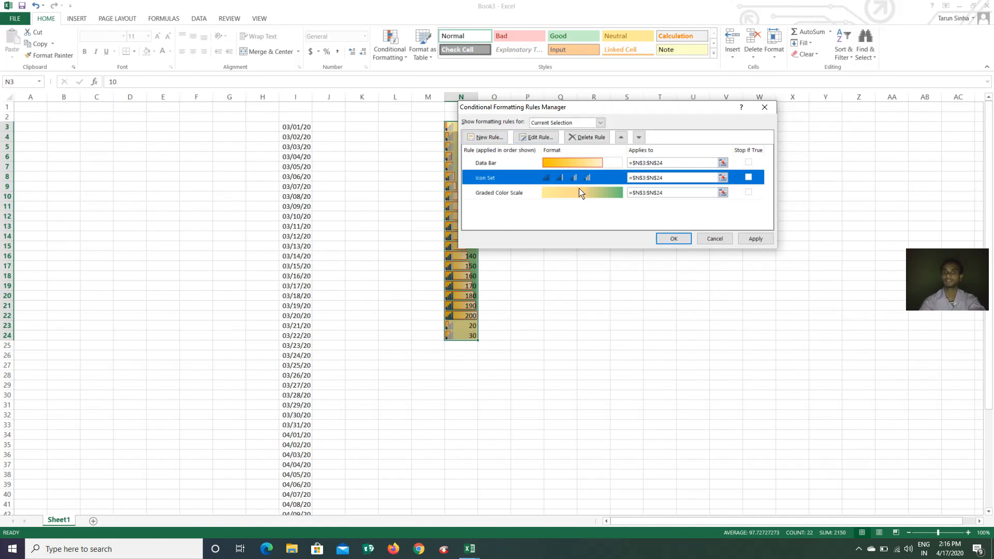
{"action": "left_click", "coordinate": [536, 138]}
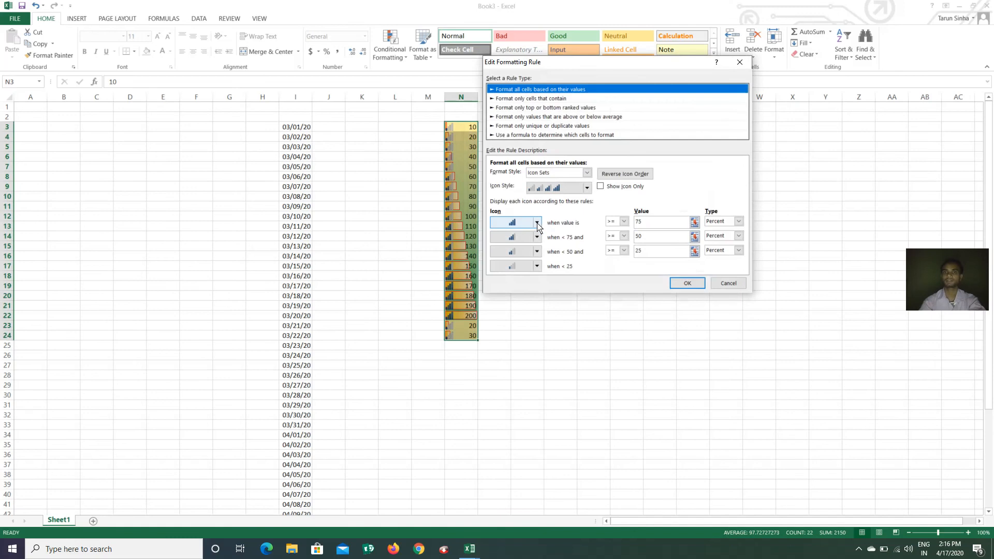
{"action": "left_click", "coordinate": [588, 189]}
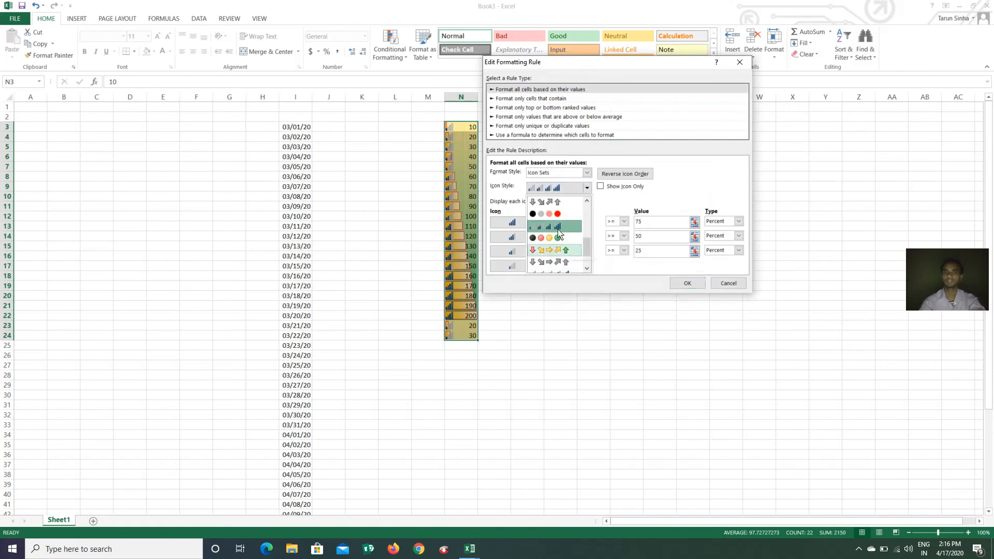
{"action": "left_click", "coordinate": [544, 214]}
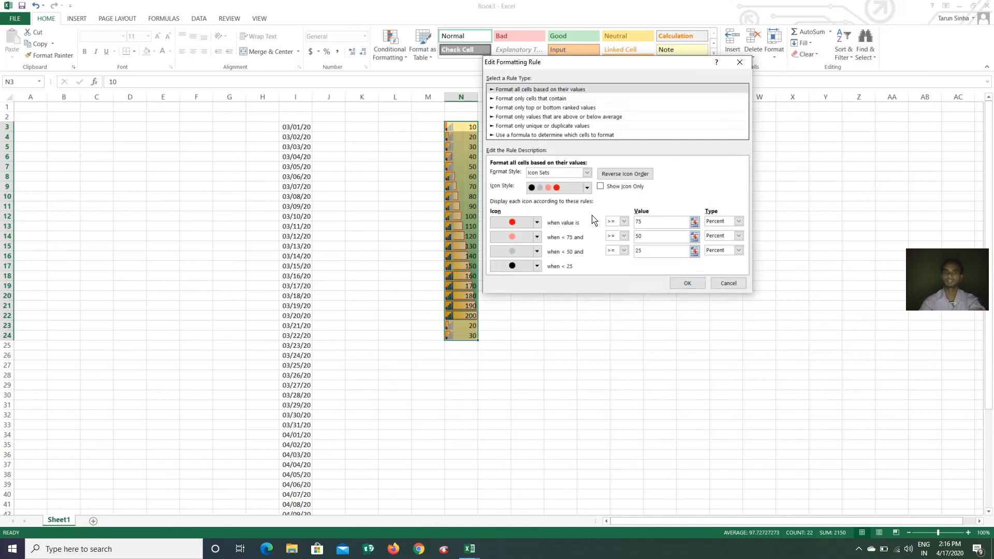
{"action": "left_click", "coordinate": [681, 285]}
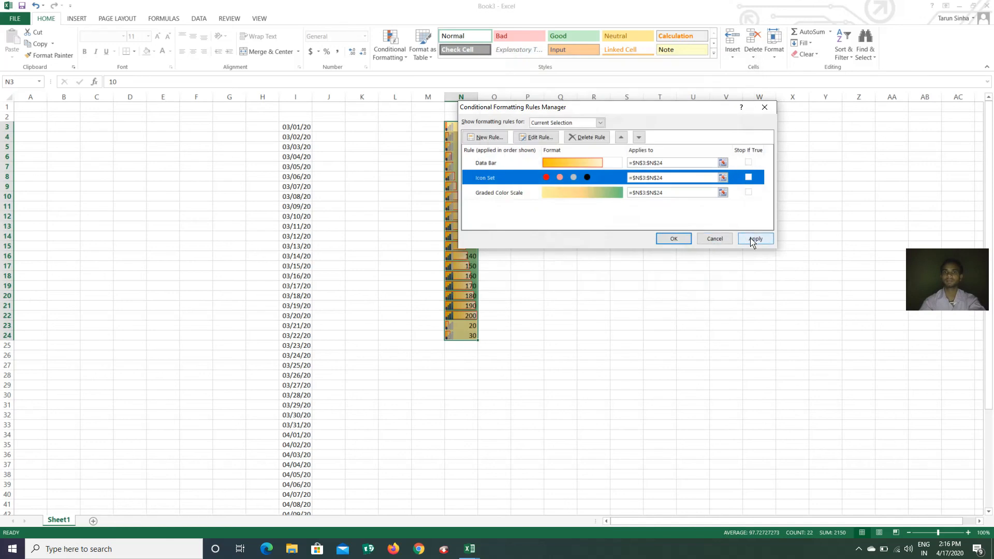
{"action": "left_click", "coordinate": [755, 239]}
{"action": "left_click", "coordinate": [673, 239]}
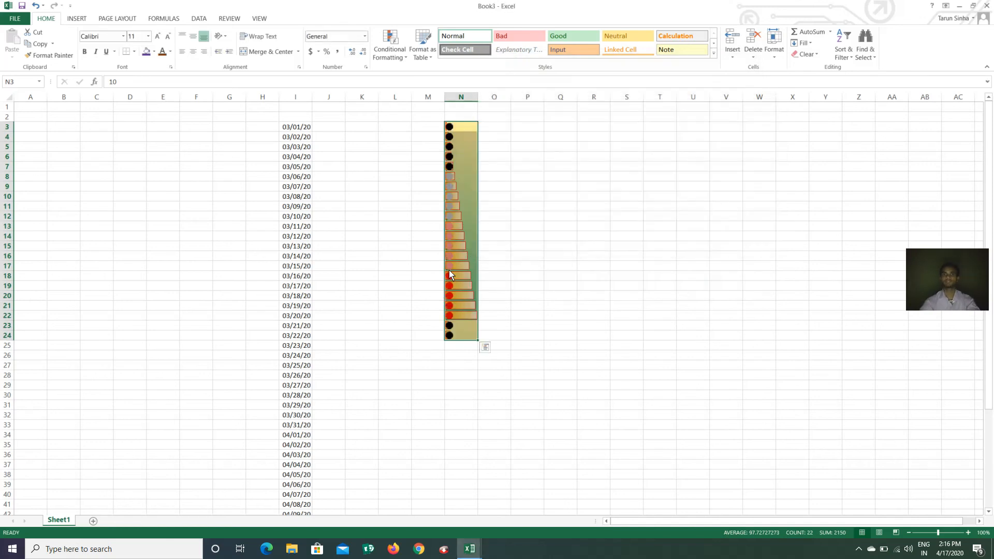
Clear all conditional formatting rules from the selected cells N3:N24
{"action": "left_click", "coordinate": [402, 57]}
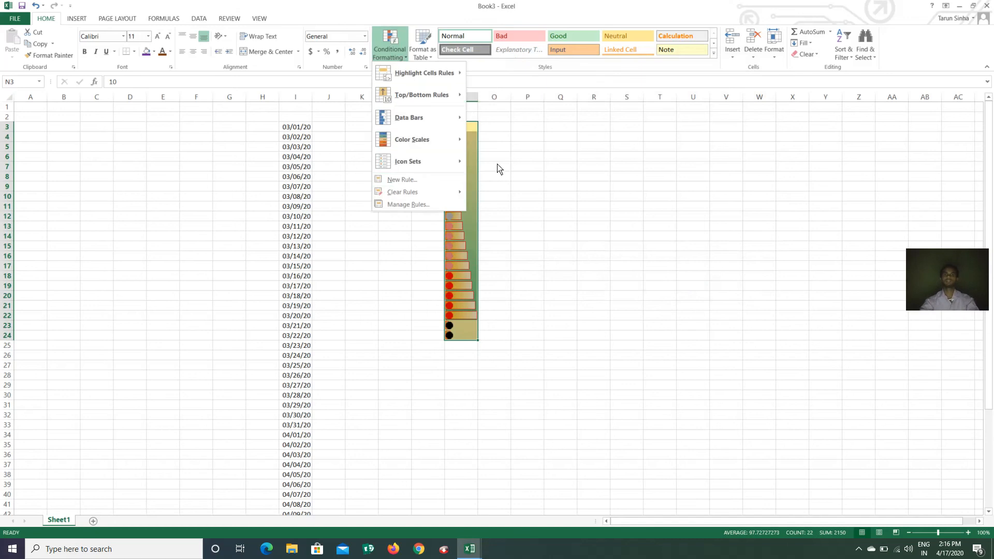
{"action": "mouse_move", "coordinate": [414, 197]}
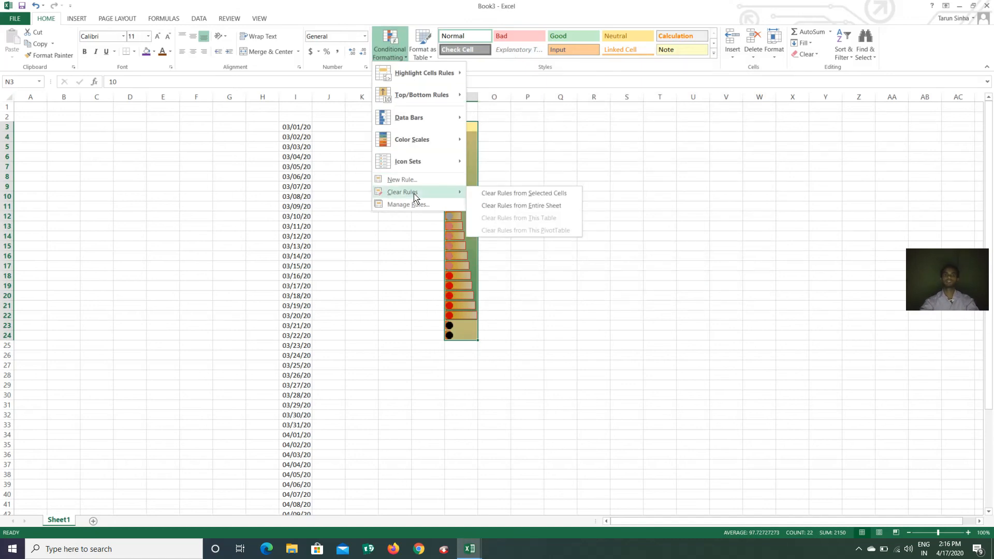
{"action": "left_click", "coordinate": [511, 194]}
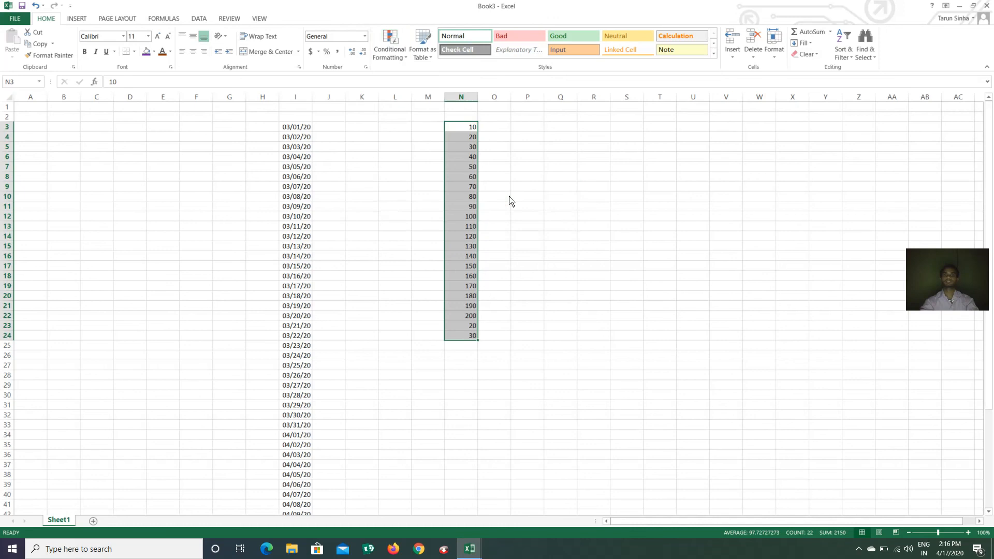
{"action": "left_click", "coordinate": [522, 228]}
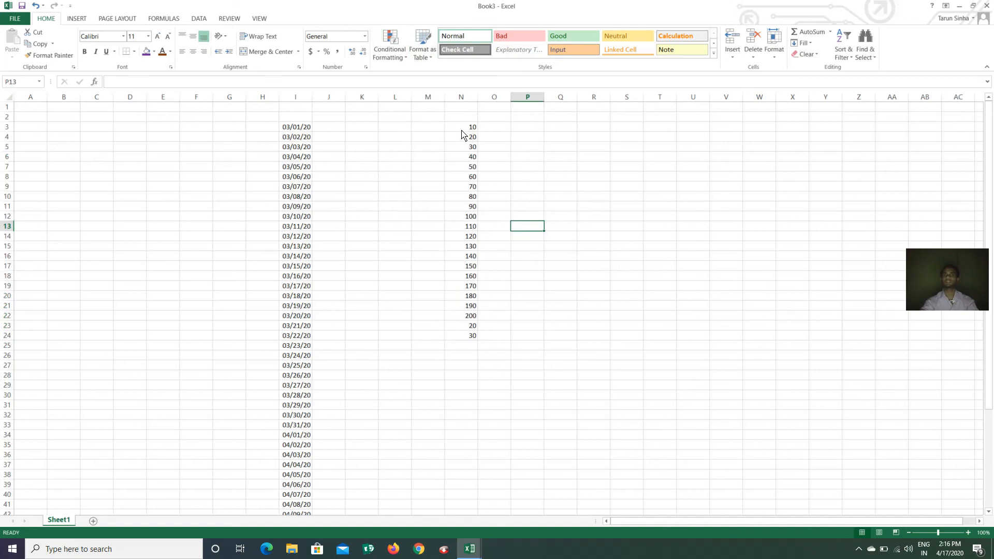
Format N3:N24 as a grey medium-style table with headers, creating Table1
{"action": "left_click_drag", "start_coordinate": [456, 131], "coordinate": [472, 339]}
{"action": "left_click", "coordinate": [425, 57]}
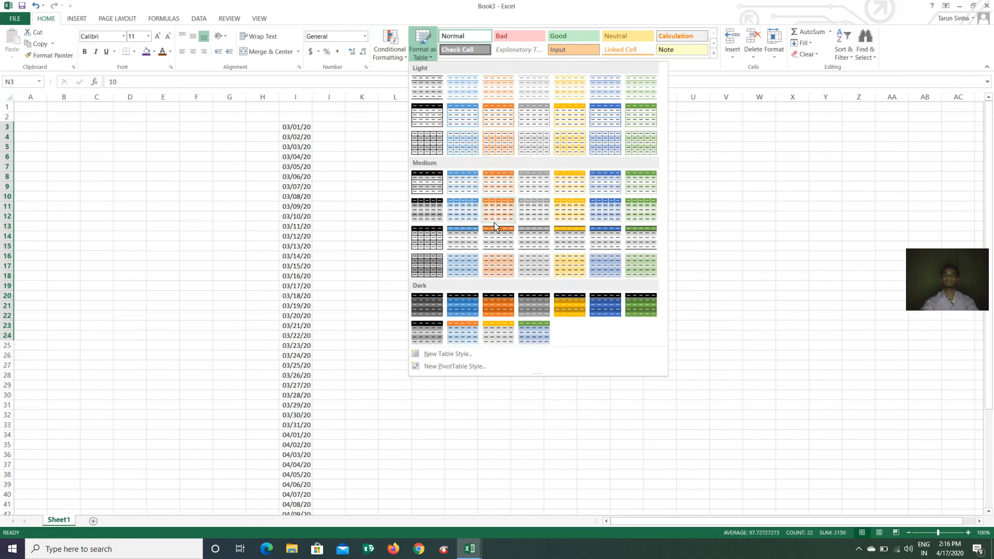
{"action": "left_click", "coordinate": [544, 268]}
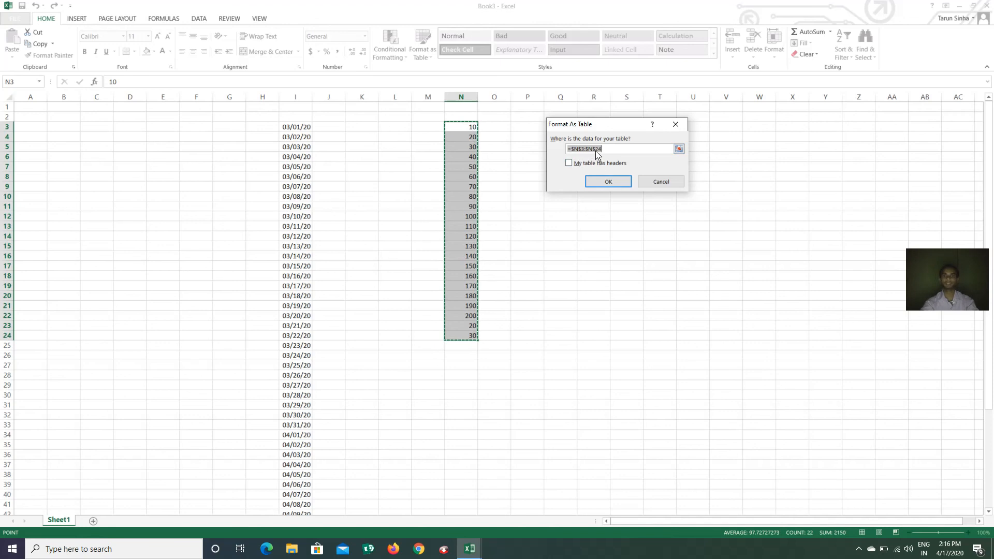
{"action": "left_click", "coordinate": [568, 163]}
{"action": "left_click", "coordinate": [608, 181]}
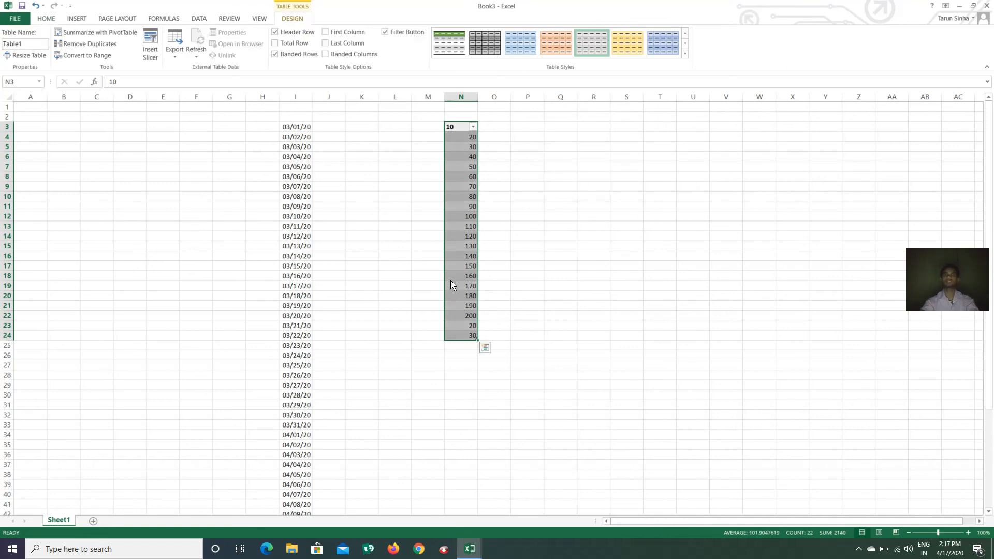
{"action": "left_click", "coordinate": [685, 54]}
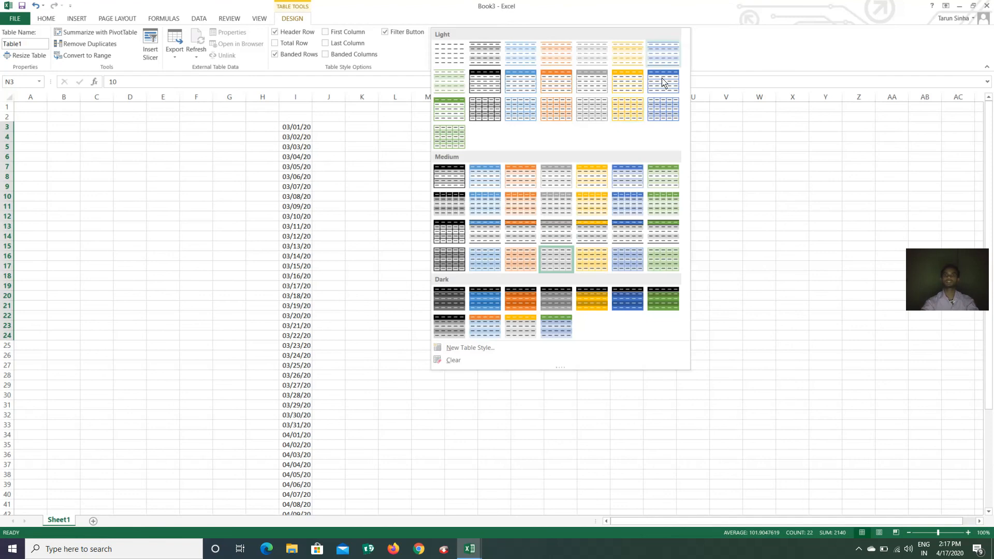
{"action": "left_click", "coordinate": [582, 291]}
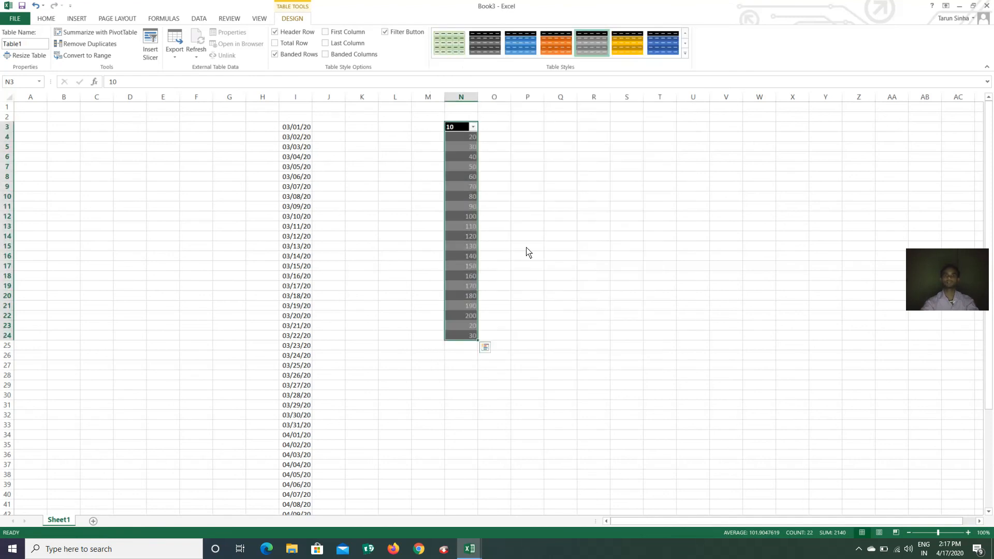
{"action": "left_click", "coordinate": [325, 31]}
{"action": "left_click", "coordinate": [325, 43]}
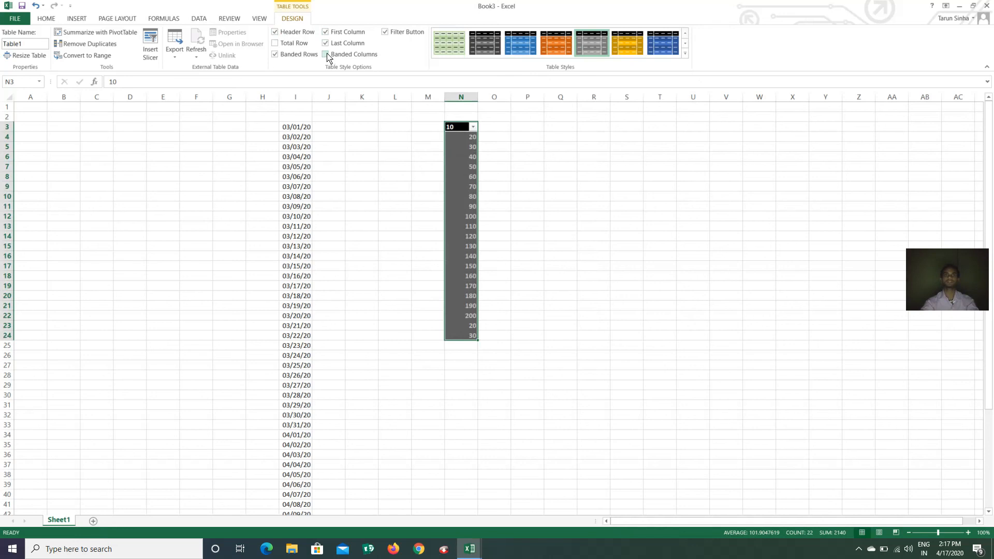
{"action": "left_click", "coordinate": [327, 55]}
{"action": "left_click", "coordinate": [386, 33]}
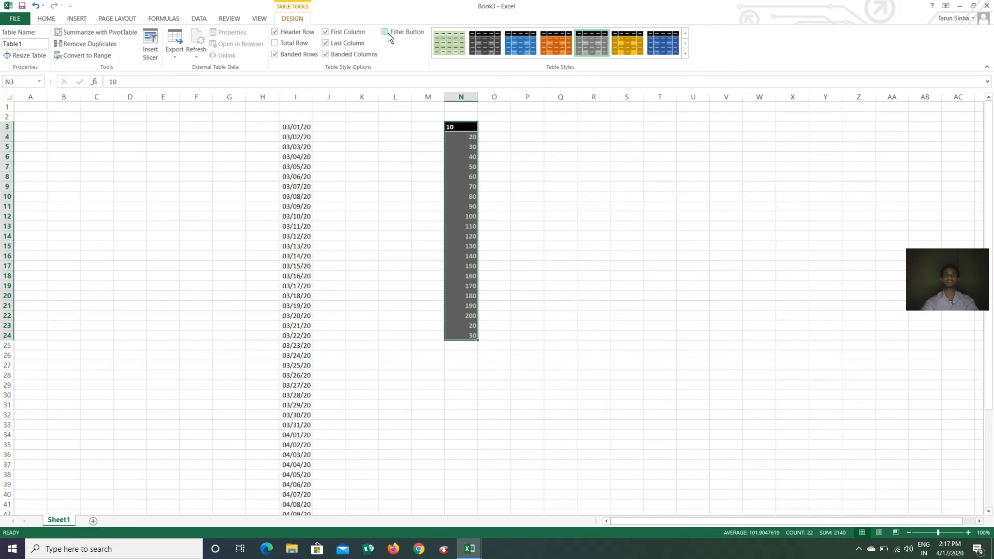
{"action": "left_click", "coordinate": [388, 33]}
{"action": "left_click", "coordinate": [473, 127]}
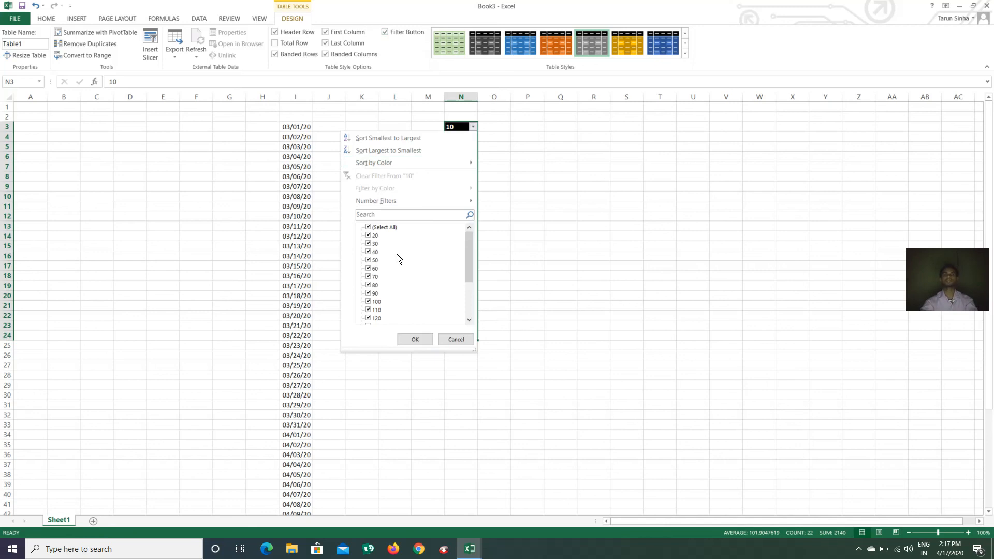
{"action": "left_click", "coordinate": [370, 294]}
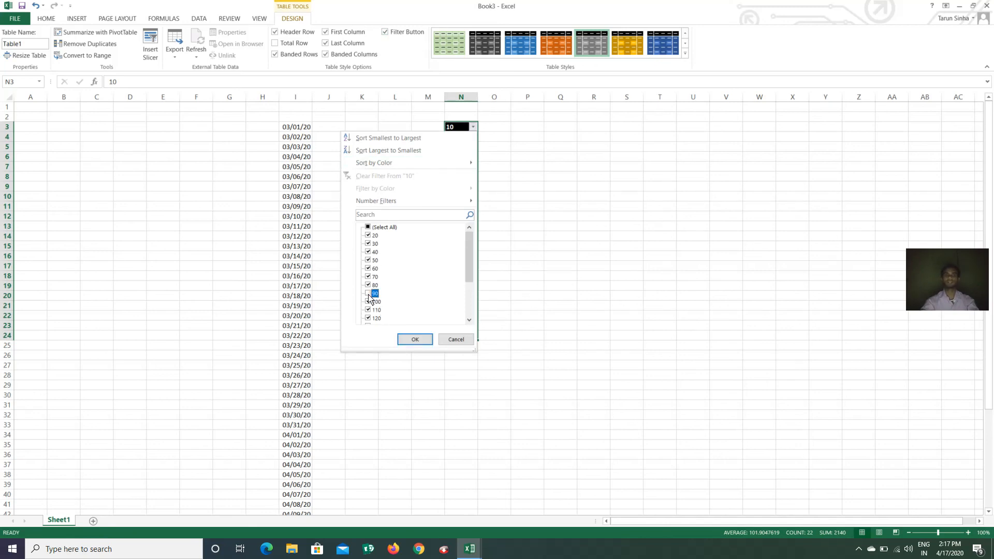
{"action": "left_click", "coordinate": [369, 252]}
{"action": "left_click", "coordinate": [369, 319]}
{"action": "left_click", "coordinate": [368, 269]}
{"action": "left_click", "coordinate": [413, 339]}
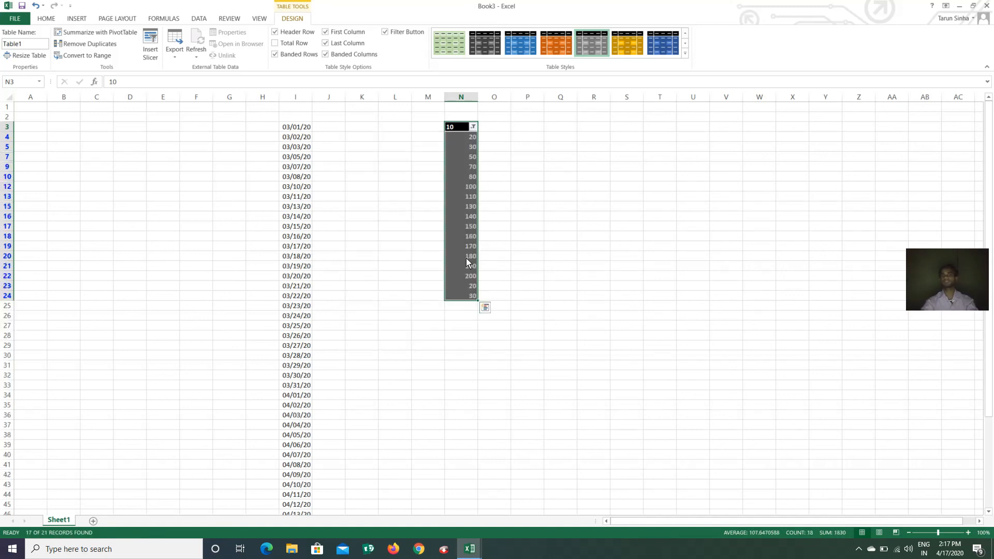
{"action": "left_click", "coordinate": [352, 216]}
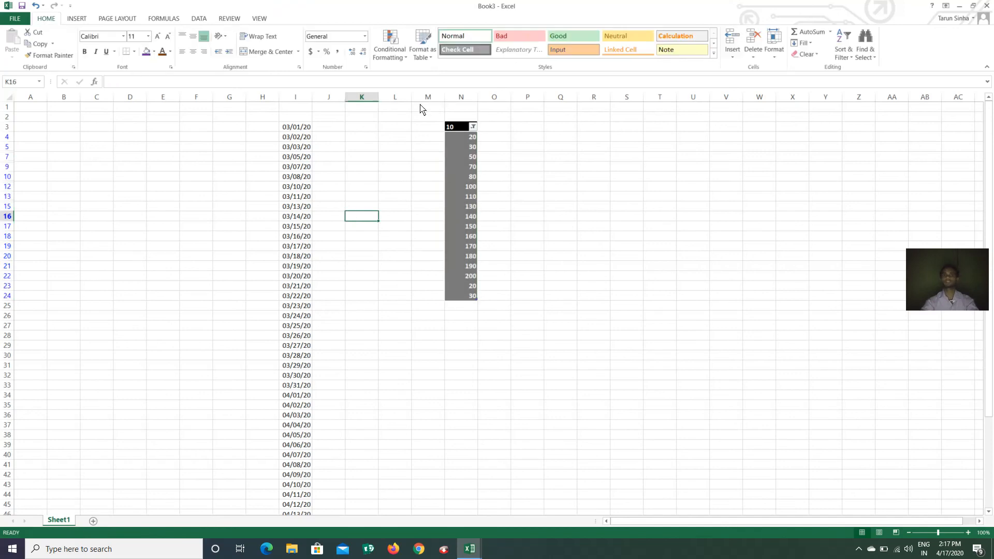
Give the 30 in N5 the green Accent6 cell style, replacing an initial Accent2
{"action": "left_click", "coordinate": [424, 52]}
{"action": "left_click", "coordinate": [771, 291]}
{"action": "left_click", "coordinate": [472, 147]}
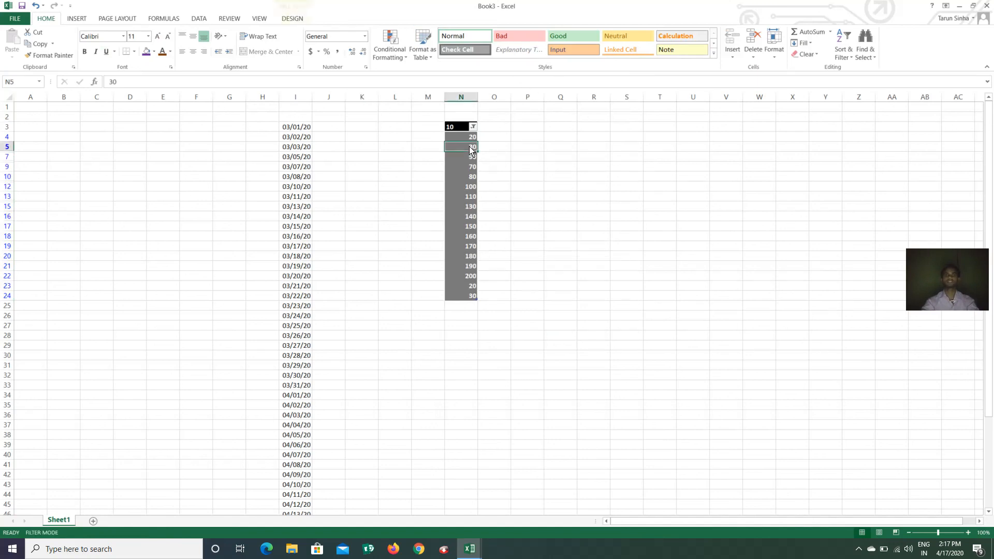
{"action": "left_click", "coordinate": [713, 54]}
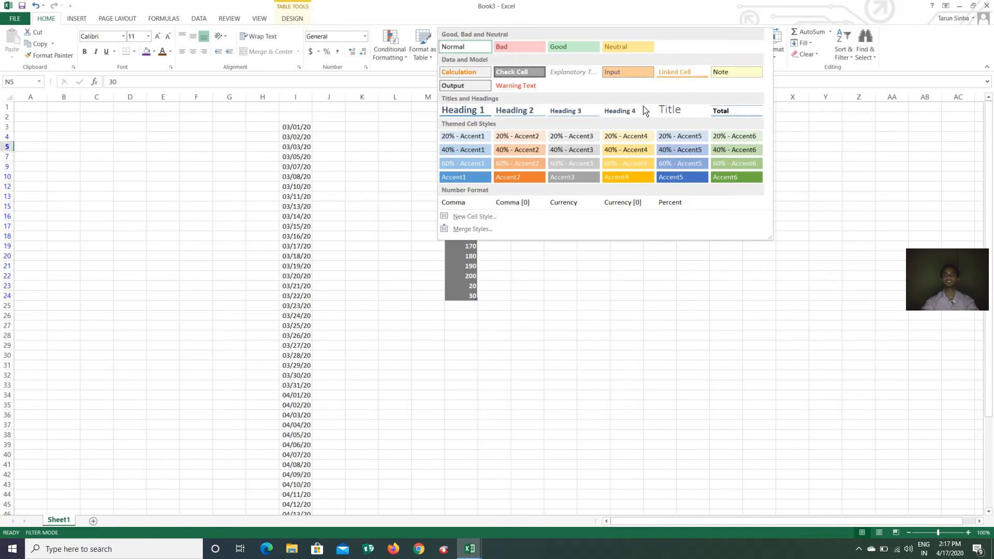
{"action": "left_click", "coordinate": [517, 180]}
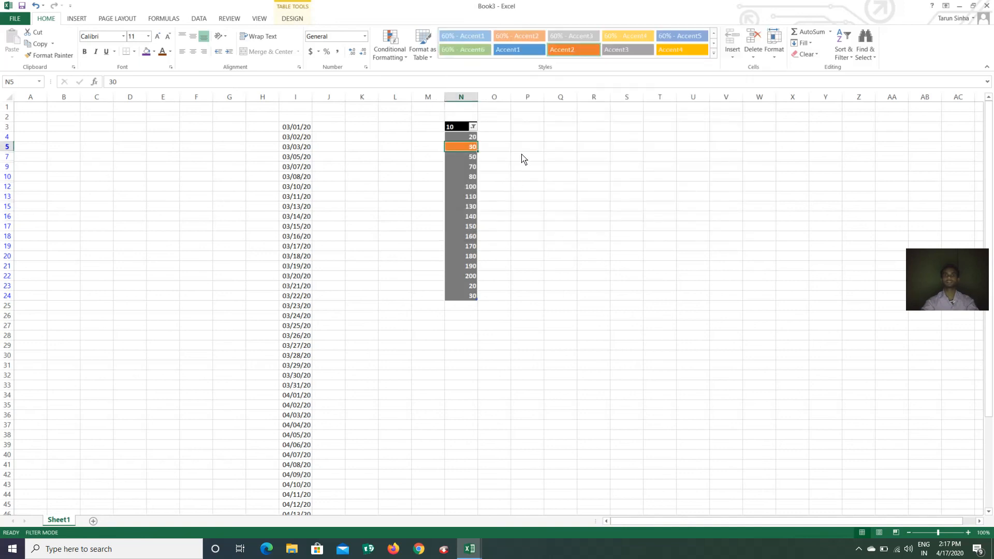
{"action": "left_click", "coordinate": [713, 54]}
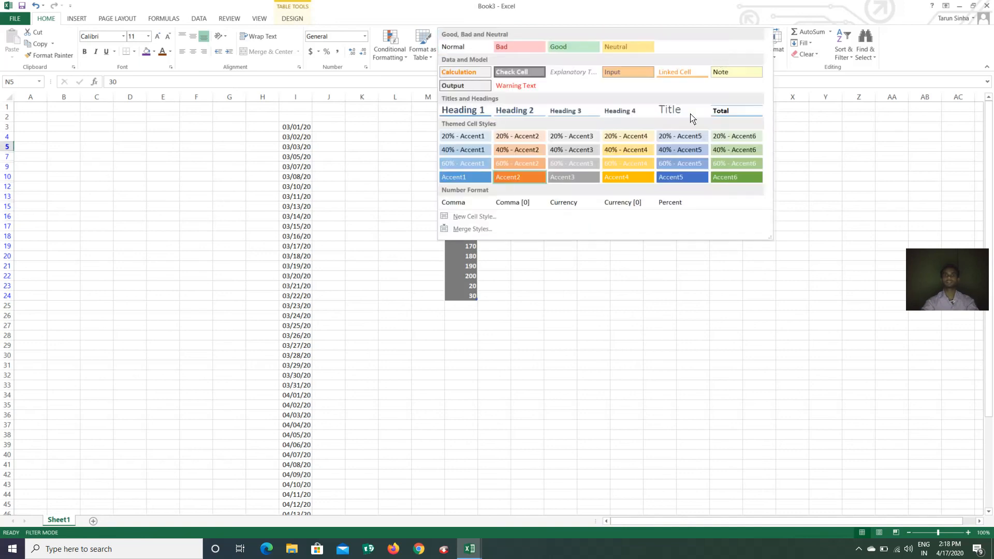
{"action": "left_click", "coordinate": [725, 177]}
Apply the Neutral cell style to the 03/13/20 date in I15
{"action": "left_click", "coordinate": [297, 207]}
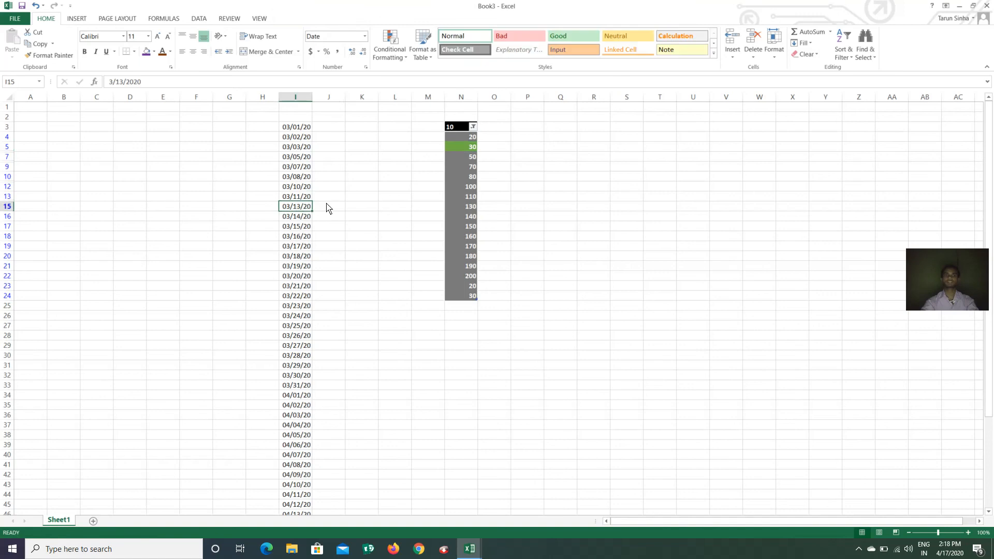
{"action": "left_click", "coordinate": [713, 54]}
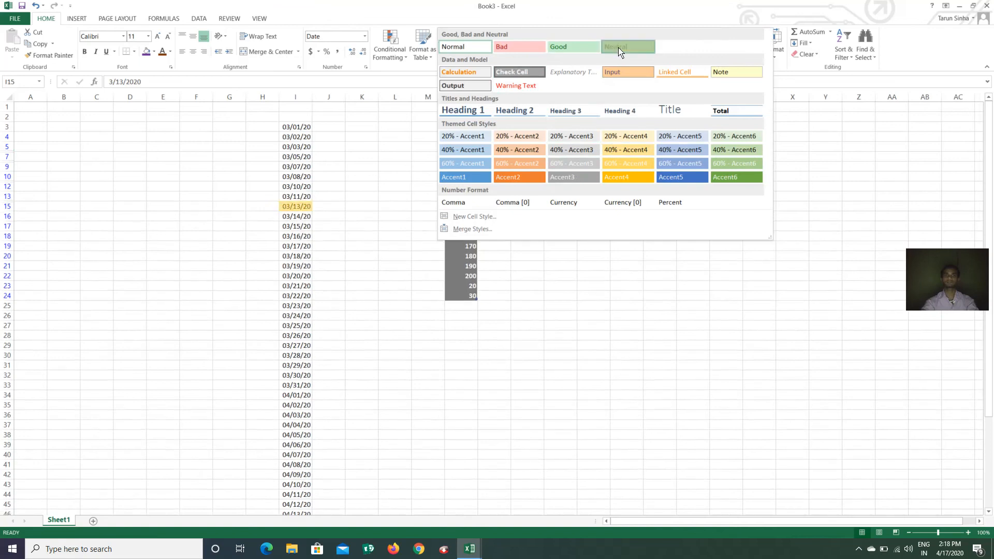
{"action": "left_click", "coordinate": [623, 48]}
{"action": "left_click", "coordinate": [623, 264]}
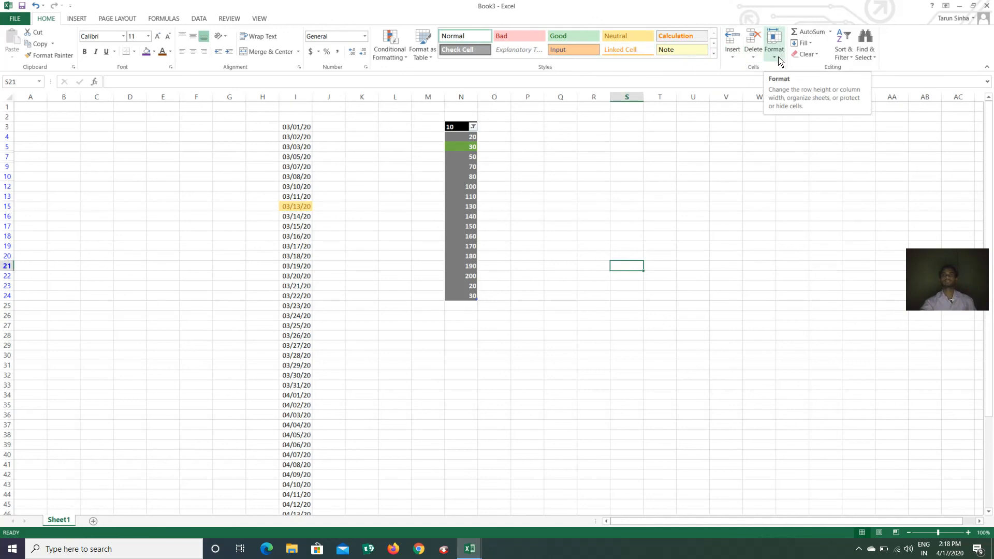
{"action": "left_click", "coordinate": [672, 148]}
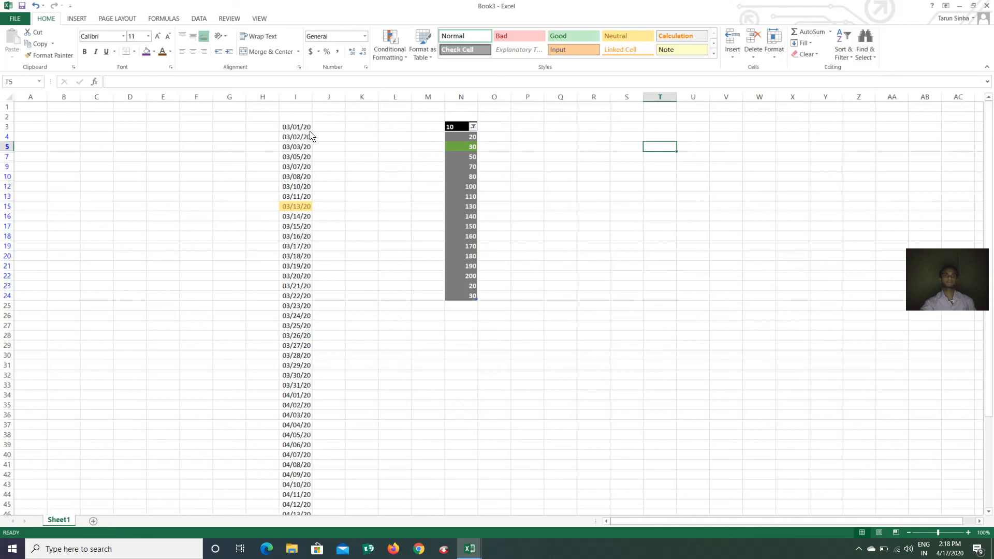
Copy the dates 03/01/20–03/31/20 from I3:I33 into columns J and K
{"action": "left_click_drag", "start_coordinate": [296, 128], "coordinate": [287, 391]}
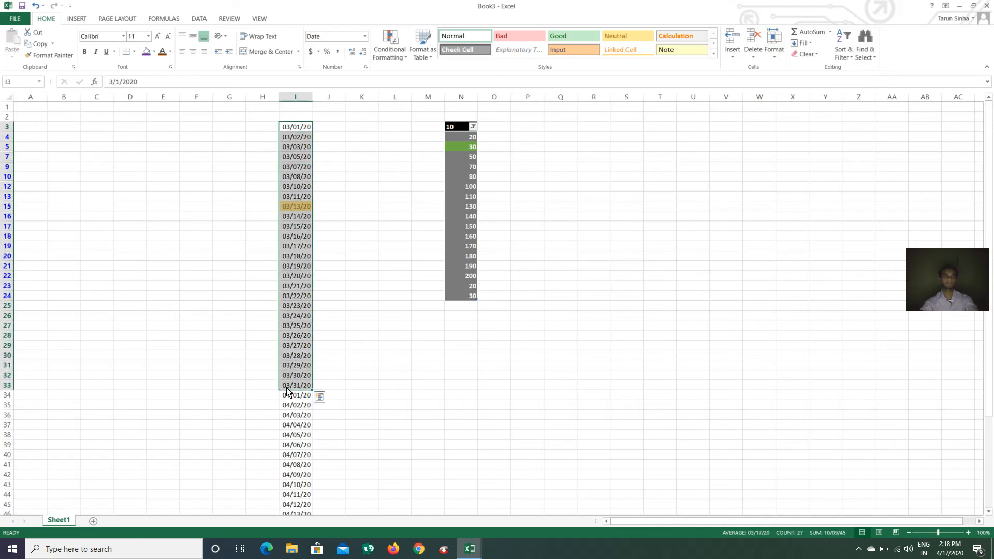
{"action": "key", "text": "ctrl+c"}
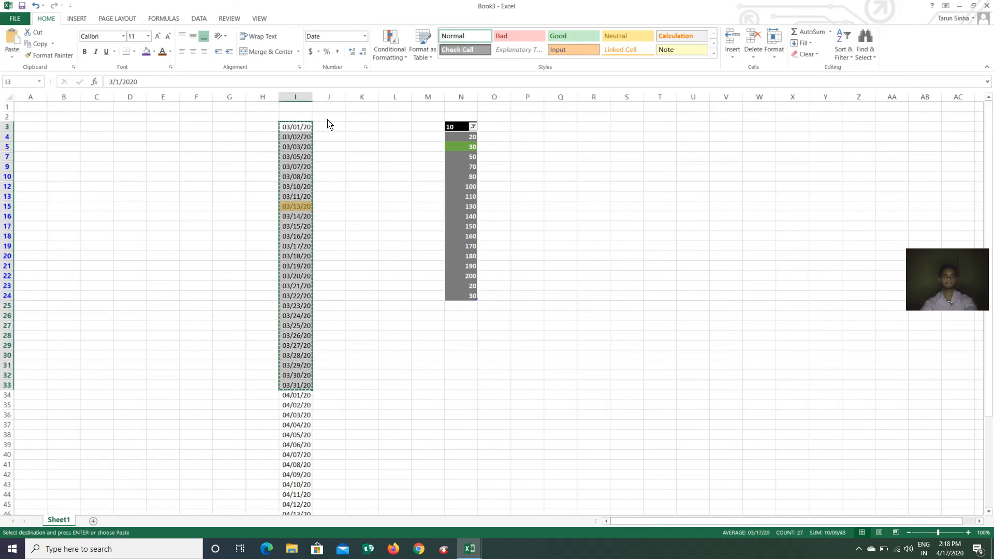
{"action": "left_click", "coordinate": [336, 131]}
{"action": "key", "text": "ctrl+v"}
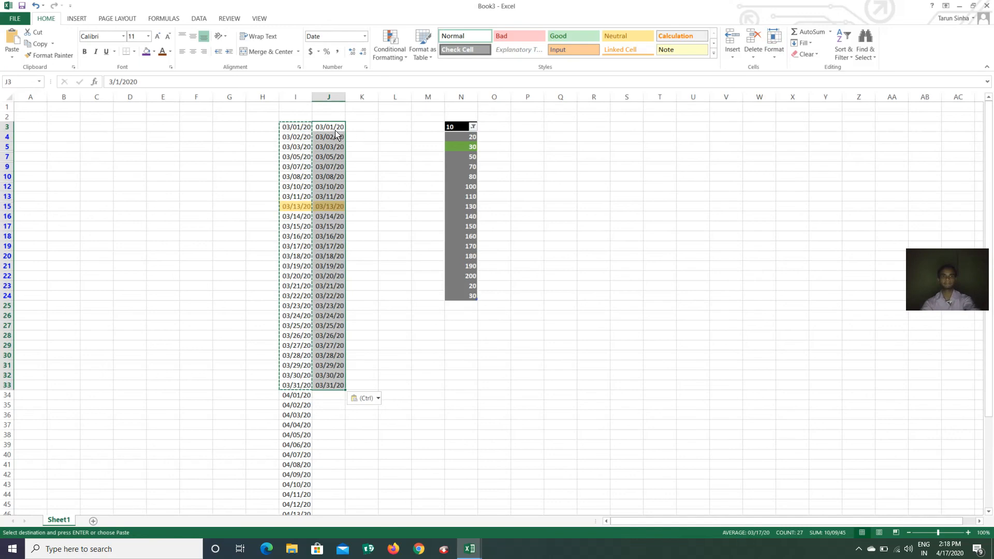
{"action": "left_click", "coordinate": [367, 129]}
{"action": "key", "text": "ctrl+v"}
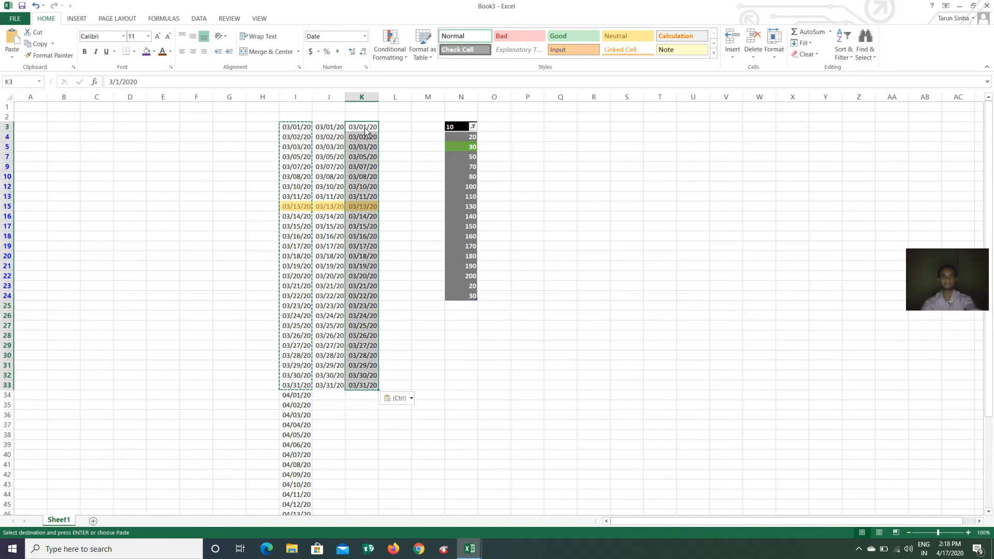
{"action": "key", "text": "Escape"}
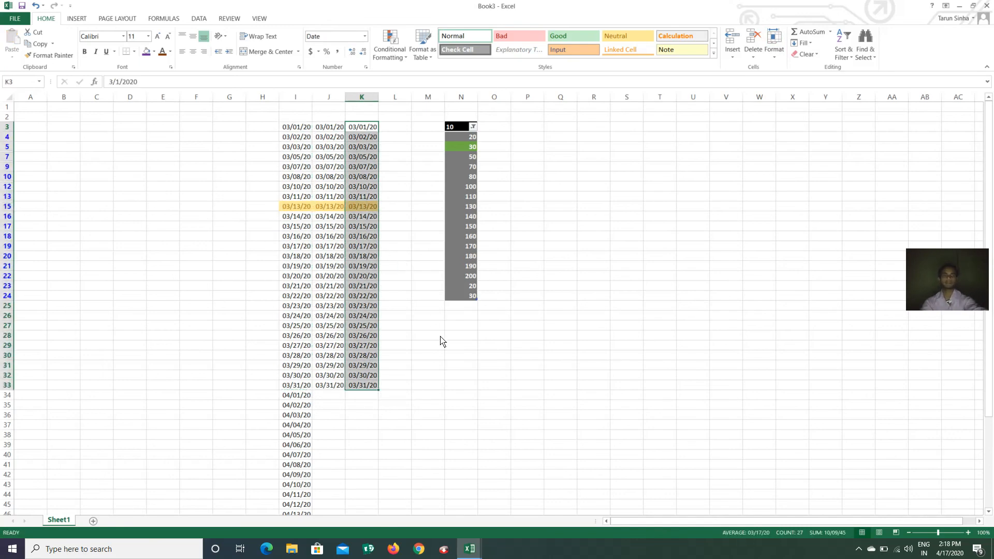
{"action": "left_click", "coordinate": [440, 339]}
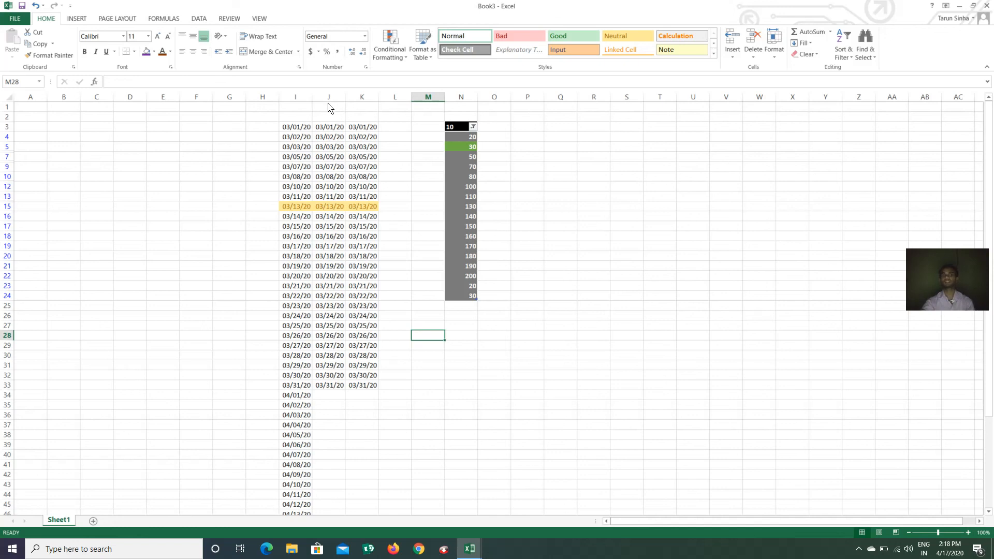
{"action": "left_click", "coordinate": [361, 97]}
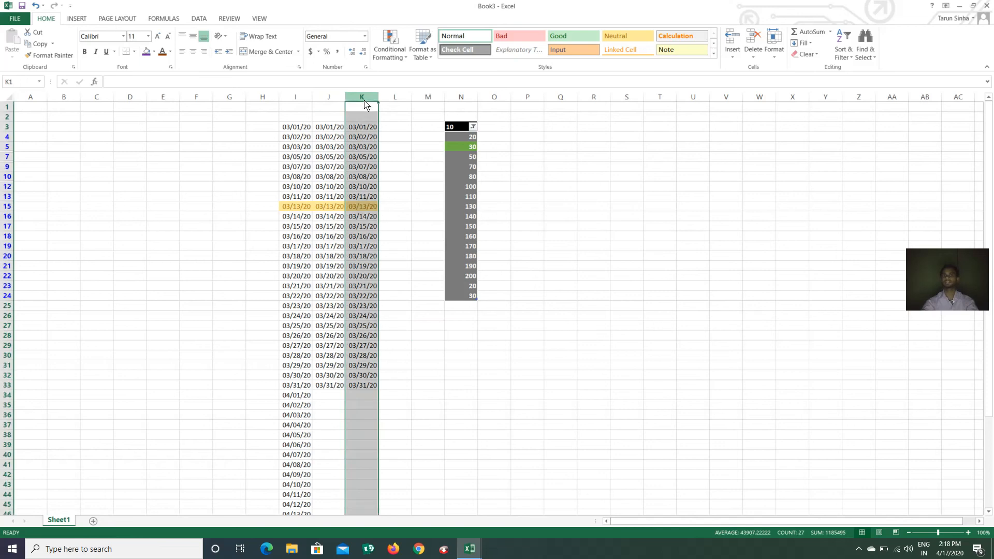
Insert a blank sheet column at K, shifting the second date copy to column L
{"action": "left_click", "coordinate": [732, 59]}
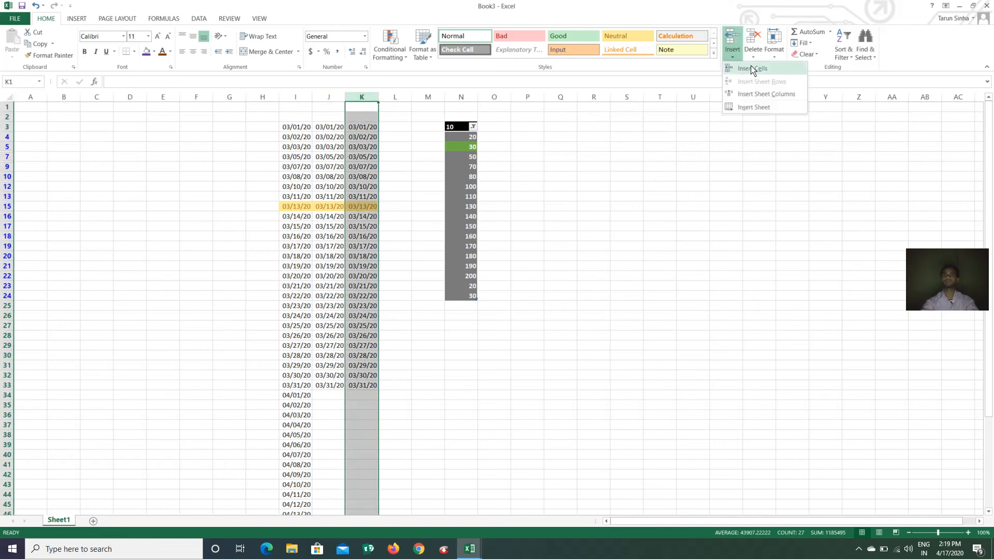
{"action": "left_click", "coordinate": [775, 95]}
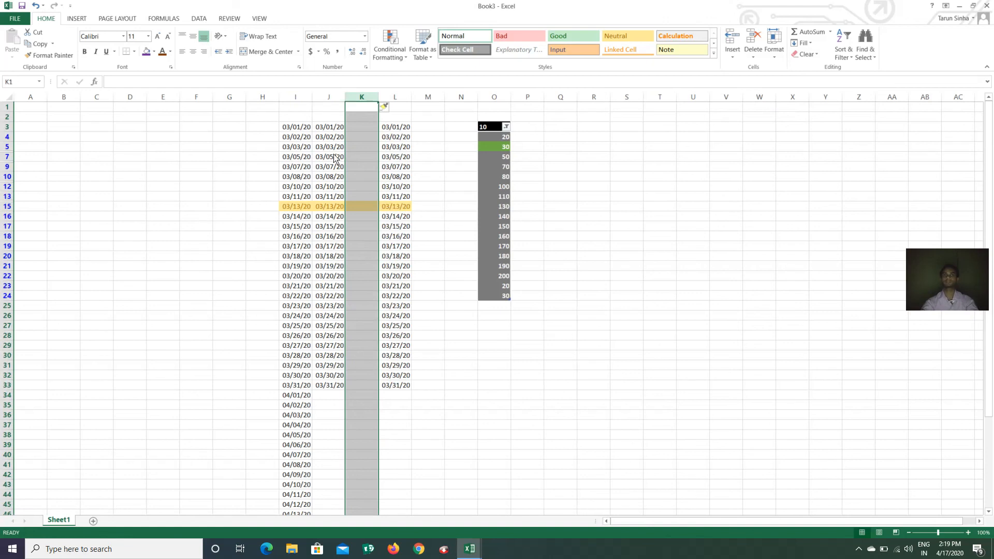
{"action": "mouse_move", "coordinate": [328, 151]}
{"action": "left_mouse_down"}
{"action": "mouse_move", "coordinate": [326, 187]}
{"action": "mouse_move", "coordinate": [321, 153]}
{"action": "left_mouse_up"}
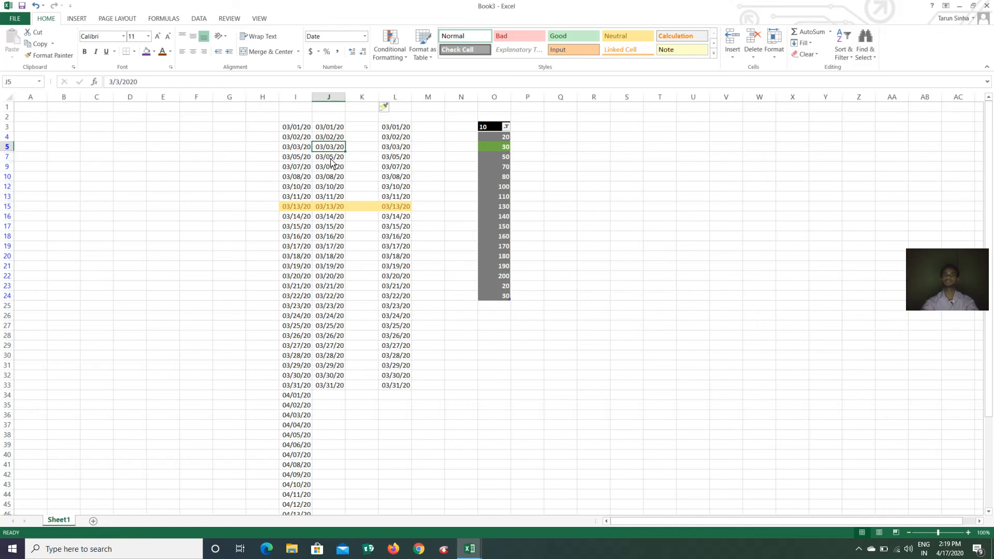
Insert a blank sheet row at row 21, between 03/18/20 and 03/19/20
{"action": "left_click", "coordinate": [77, 158]}
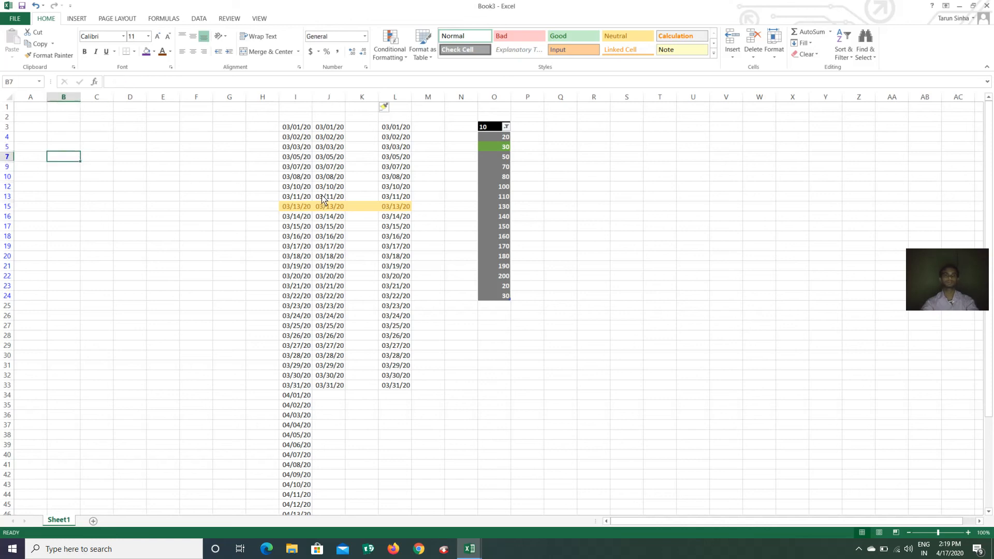
{"action": "left_click", "coordinate": [292, 266]}
{"action": "left_click", "coordinate": [327, 259]}
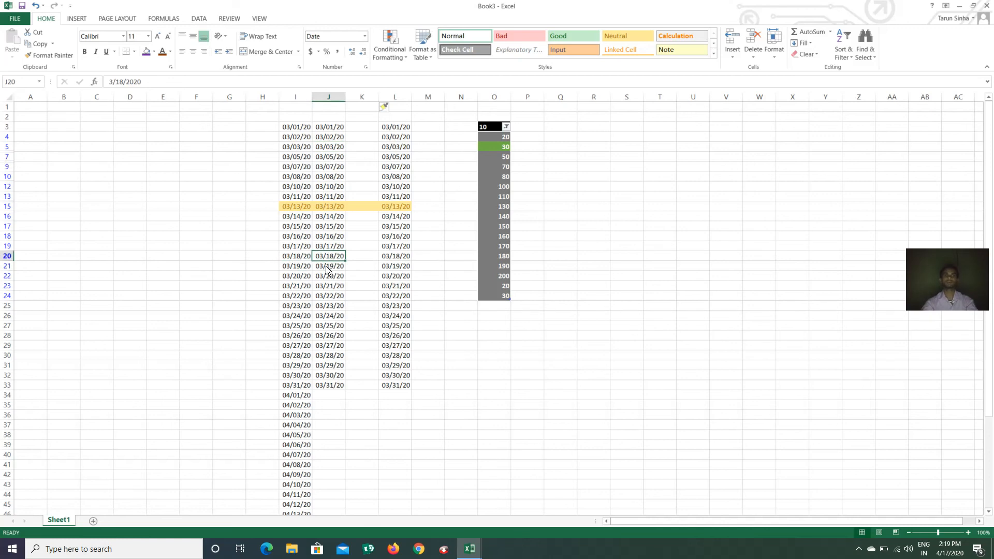
{"action": "left_click", "coordinate": [327, 269]}
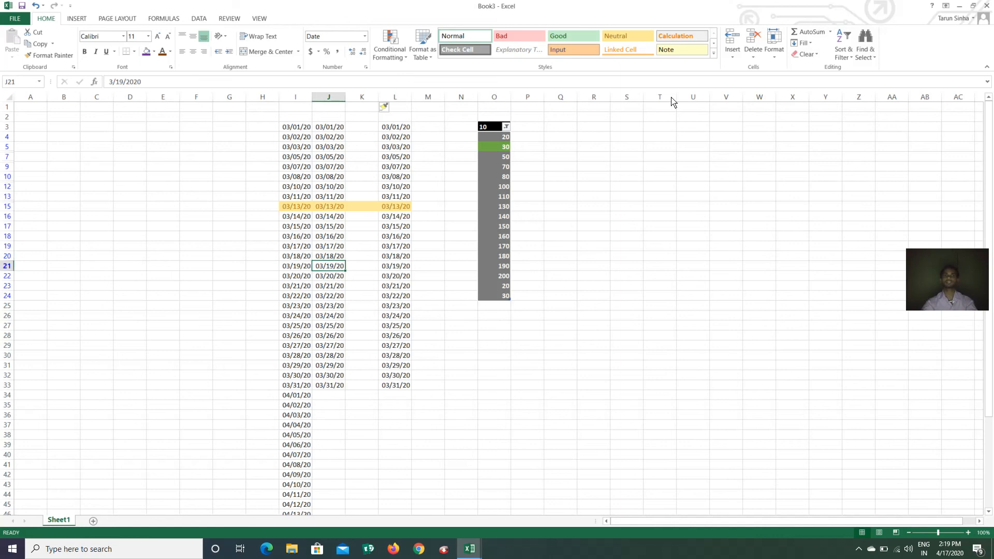
{"action": "left_click", "coordinate": [731, 58]}
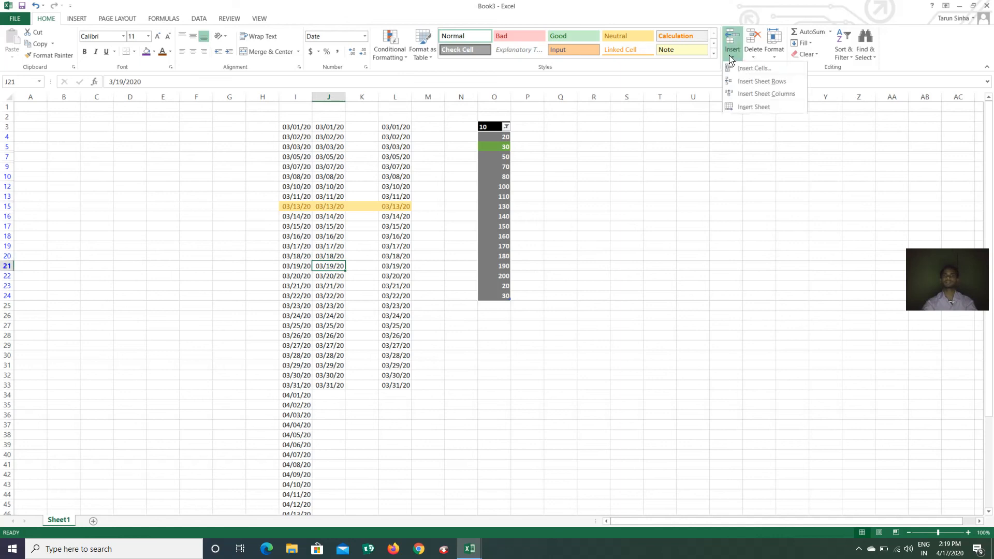
{"action": "left_click", "coordinate": [761, 82]}
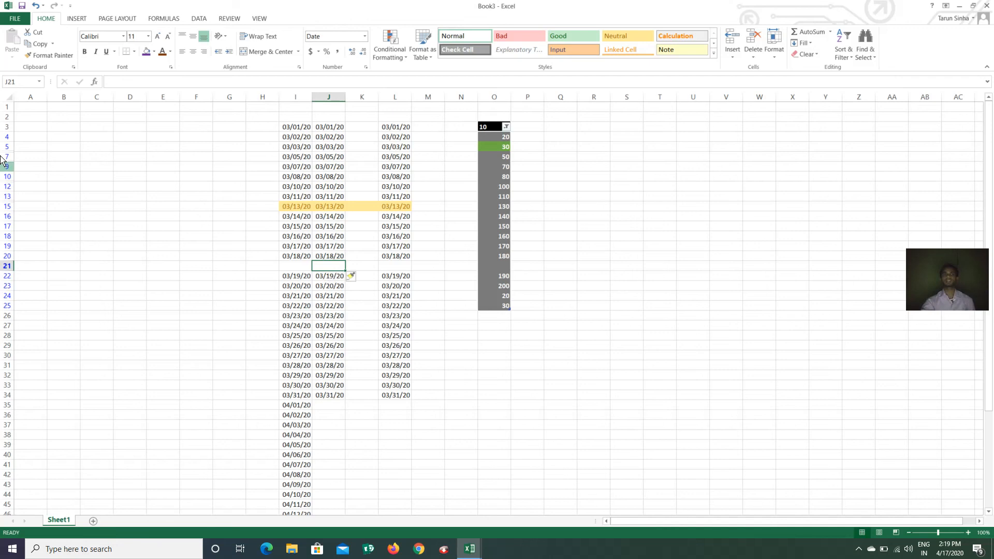
{"action": "left_click", "coordinate": [4, 138]}
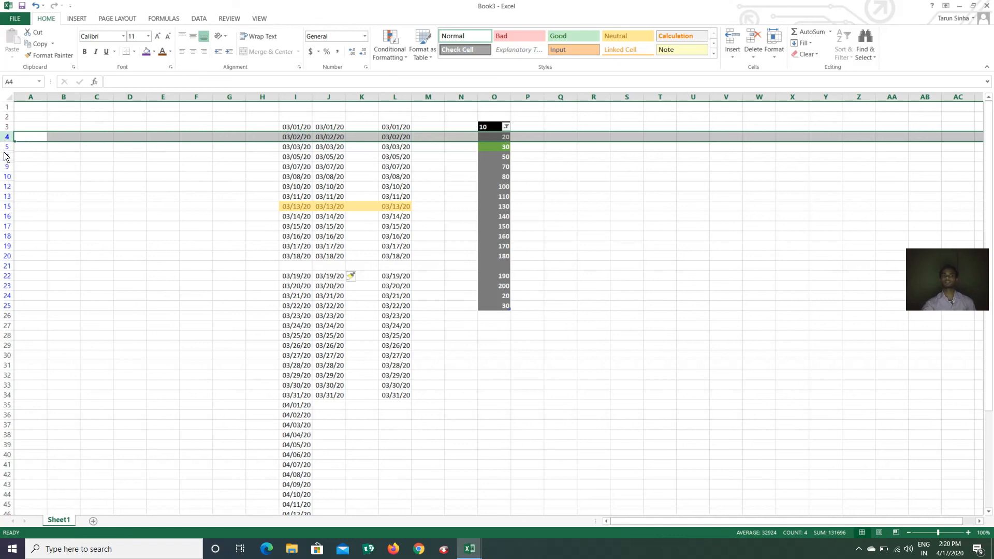
{"action": "left_click", "coordinate": [5, 147]}
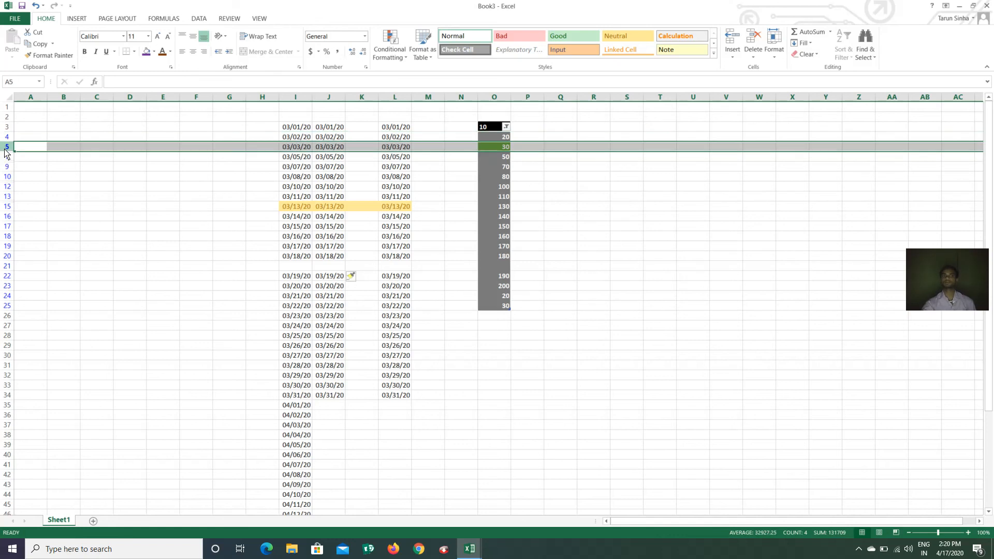
{"action": "left_click", "coordinate": [731, 56]}
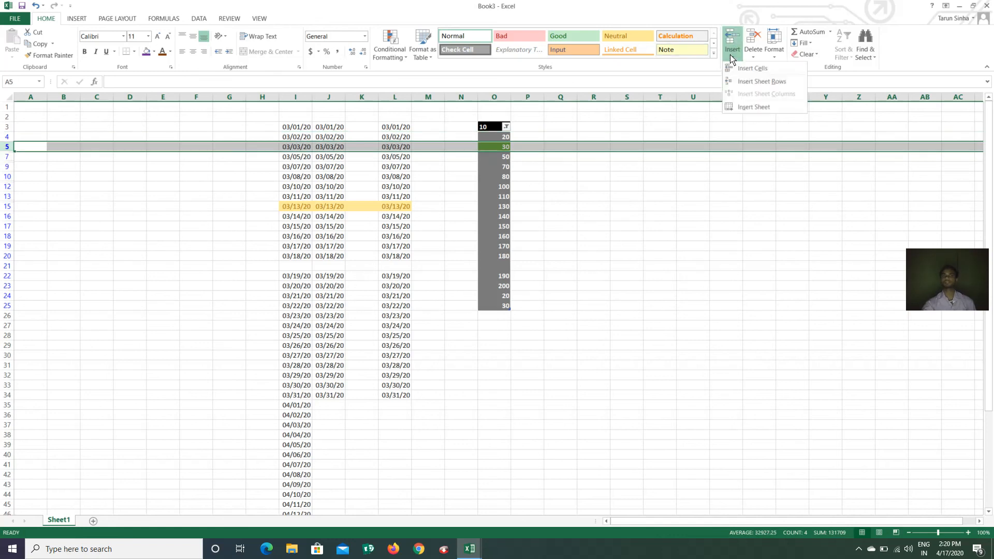
{"action": "left_click", "coordinate": [768, 85]}
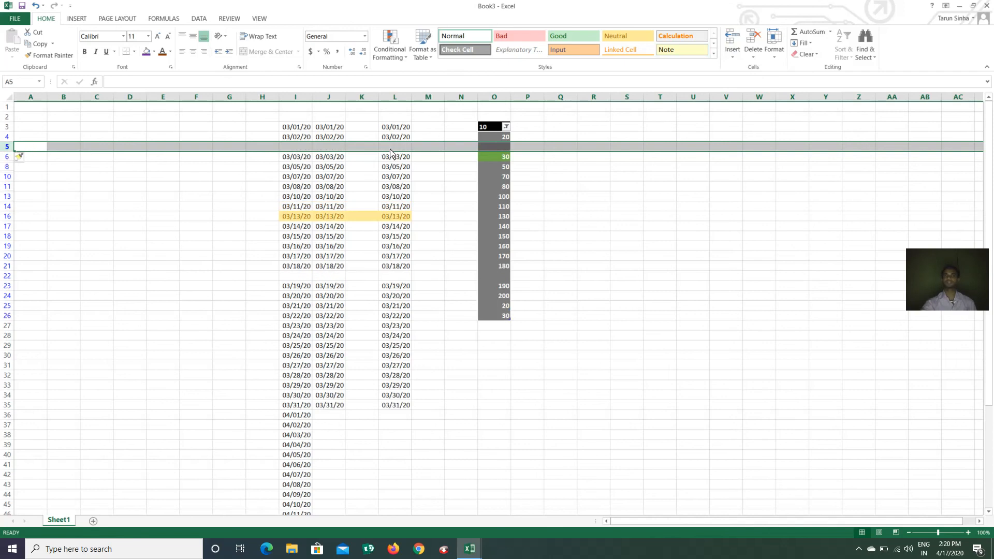
{"action": "left_click", "coordinate": [731, 54]}
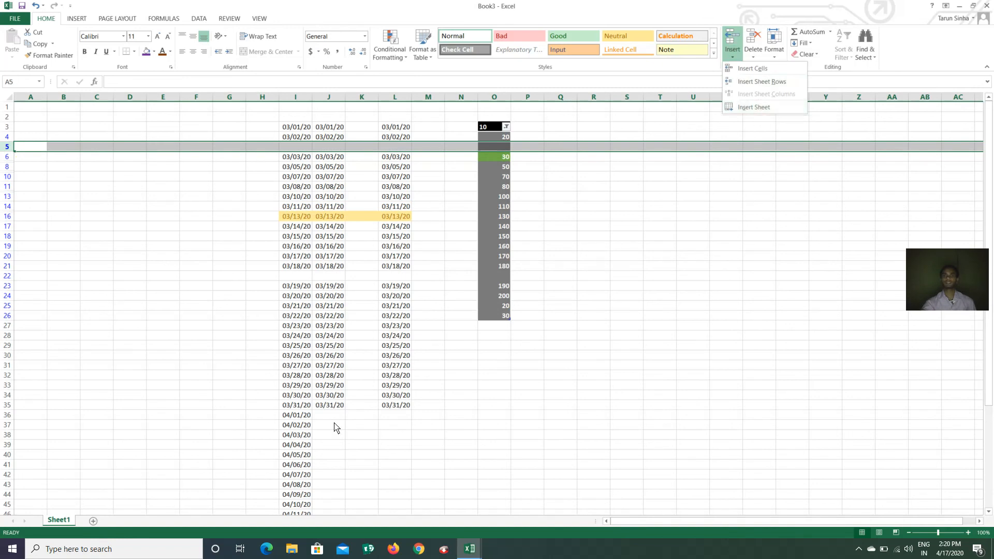
{"action": "left_click", "coordinate": [263, 457]}
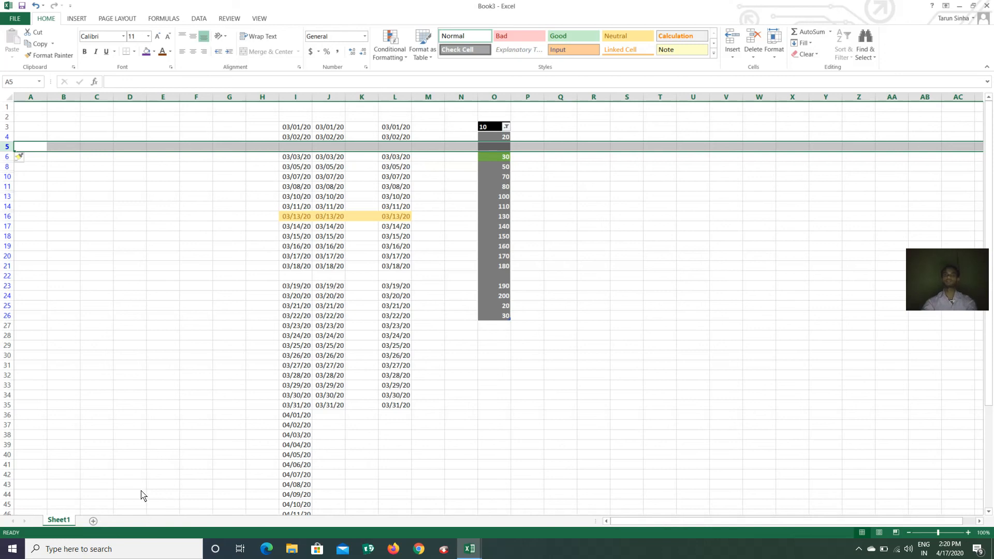
{"action": "left_click", "coordinate": [729, 58]}
{"action": "left_click", "coordinate": [757, 108]}
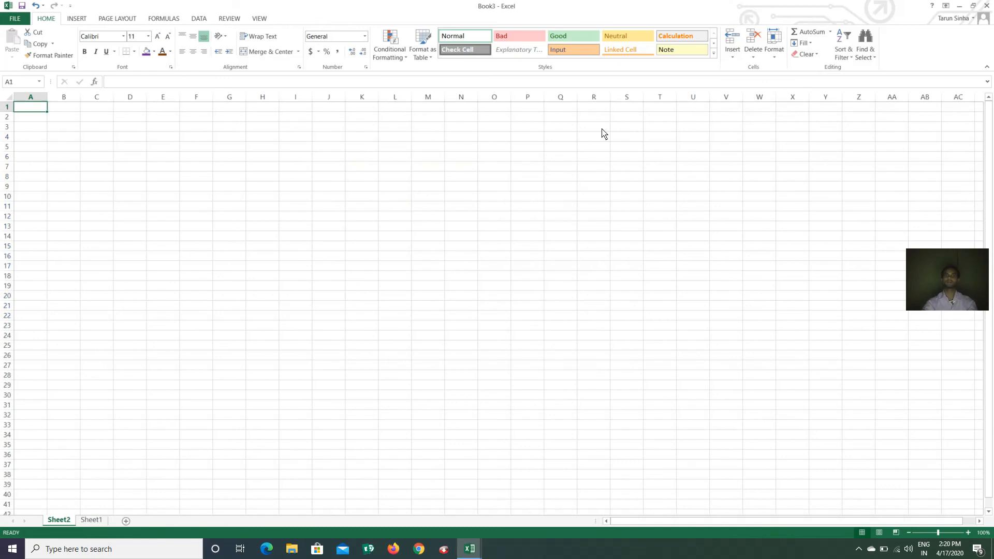
Insert another blank worksheet, Sheet3, then return to Sheet1's data
{"action": "left_click", "coordinate": [731, 56]}
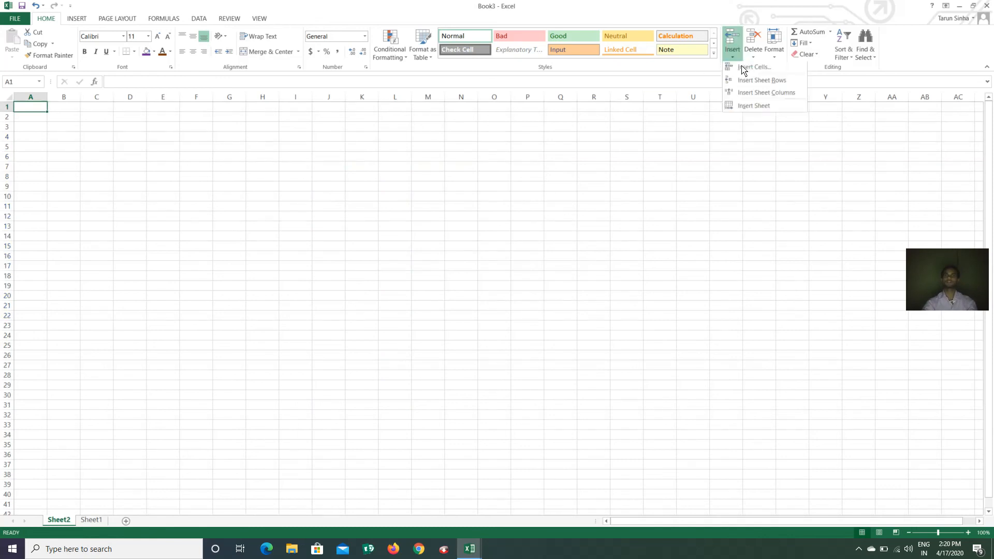
{"action": "left_click", "coordinate": [765, 107]}
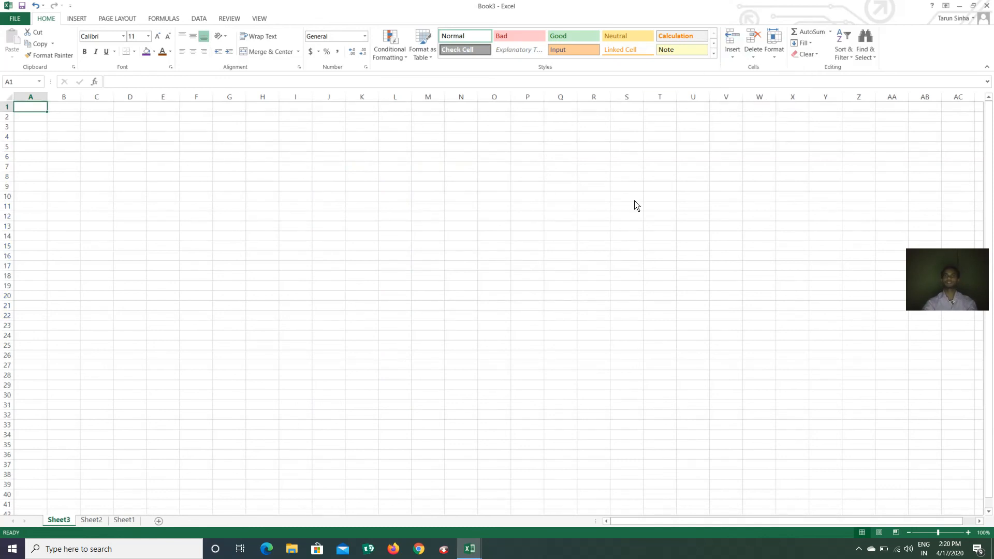
{"action": "left_click", "coordinate": [124, 520]}
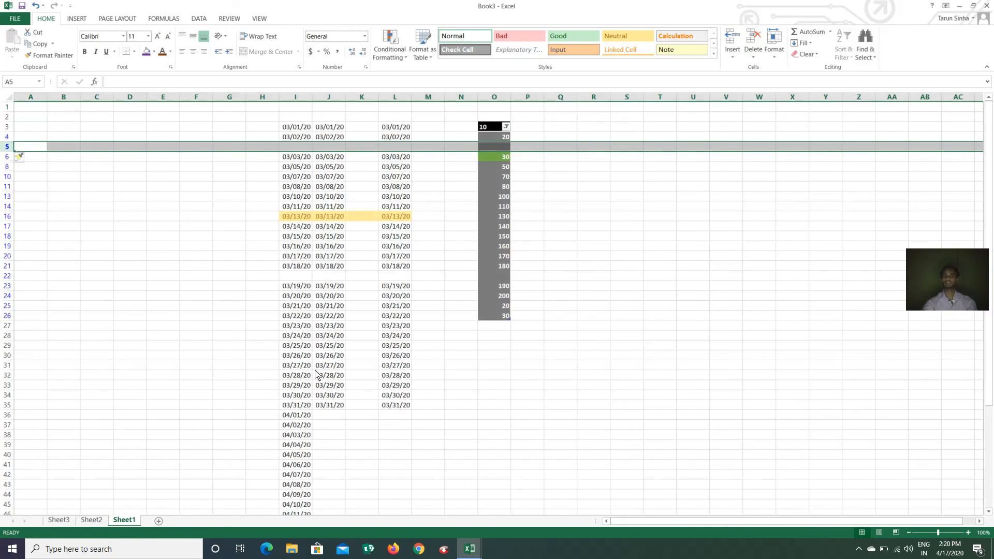
{"action": "left_click", "coordinate": [319, 196]}
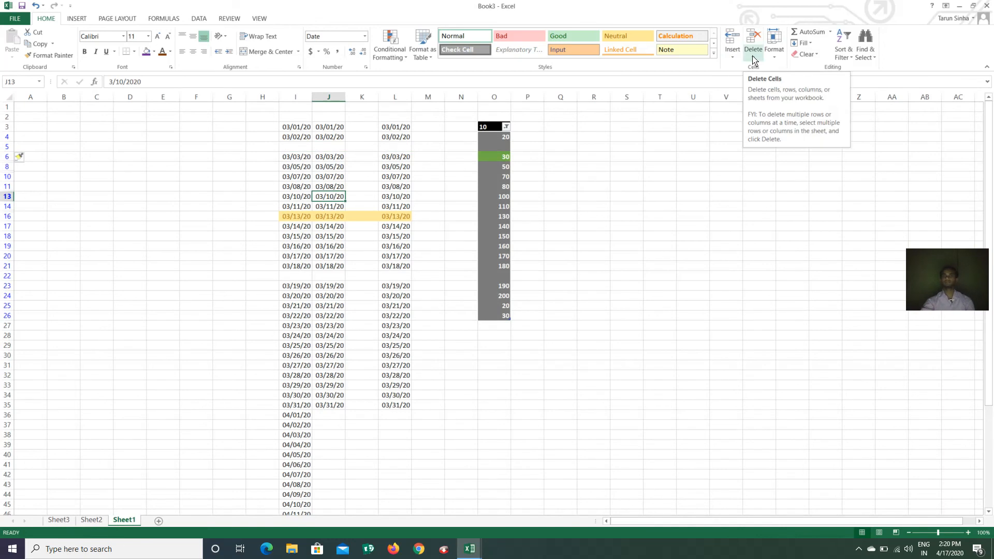
Delete the entire empty row 5 beneath 03/02/20 using Delete Cells
{"action": "left_click", "coordinate": [326, 147]}
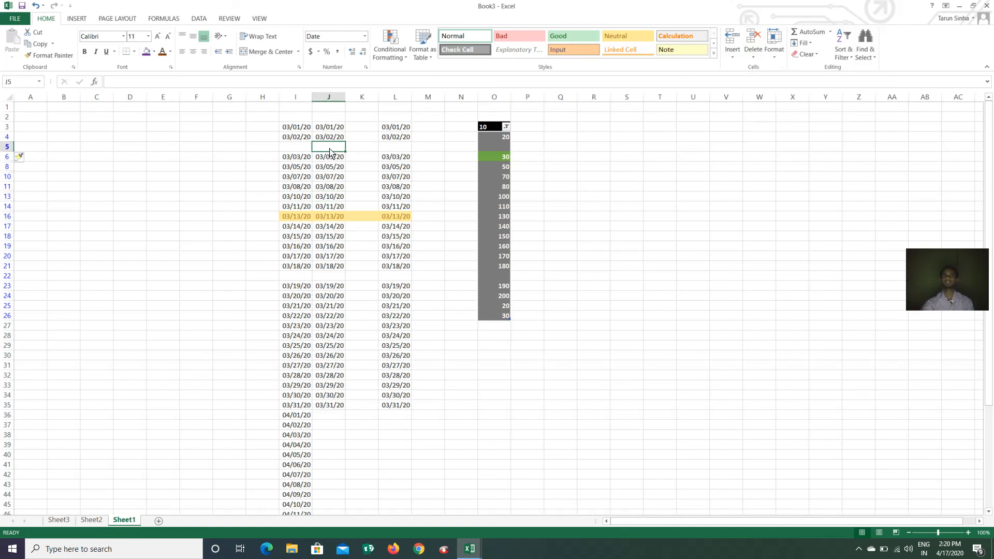
{"action": "left_click", "coordinate": [753, 56]}
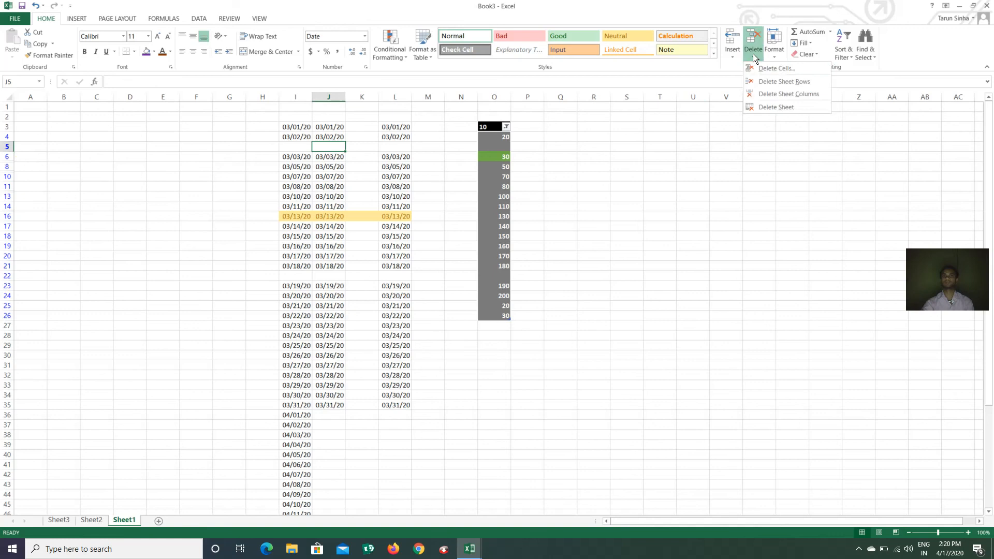
{"action": "left_click", "coordinate": [780, 70]}
{"action": "left_click", "coordinate": [486, 294]}
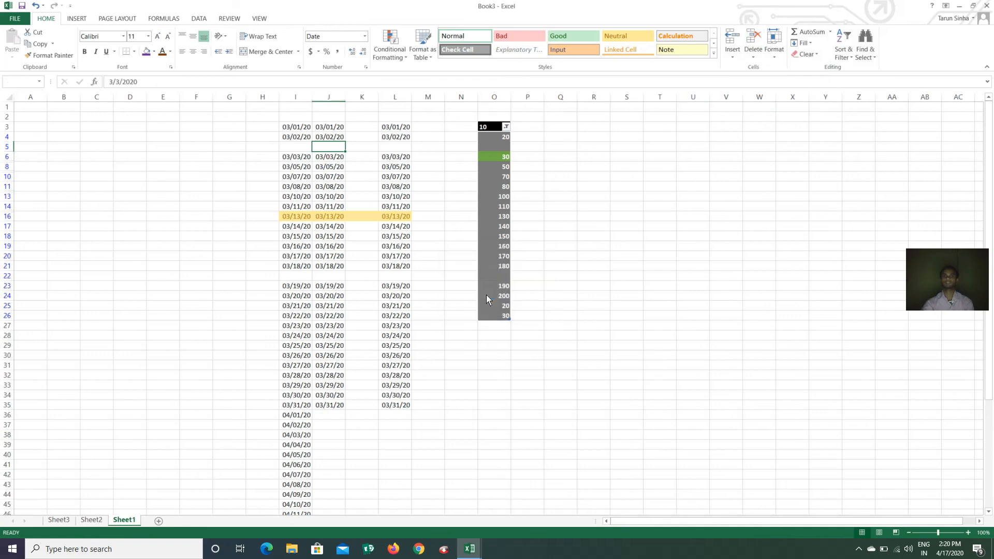
{"action": "left_click", "coordinate": [362, 97]}
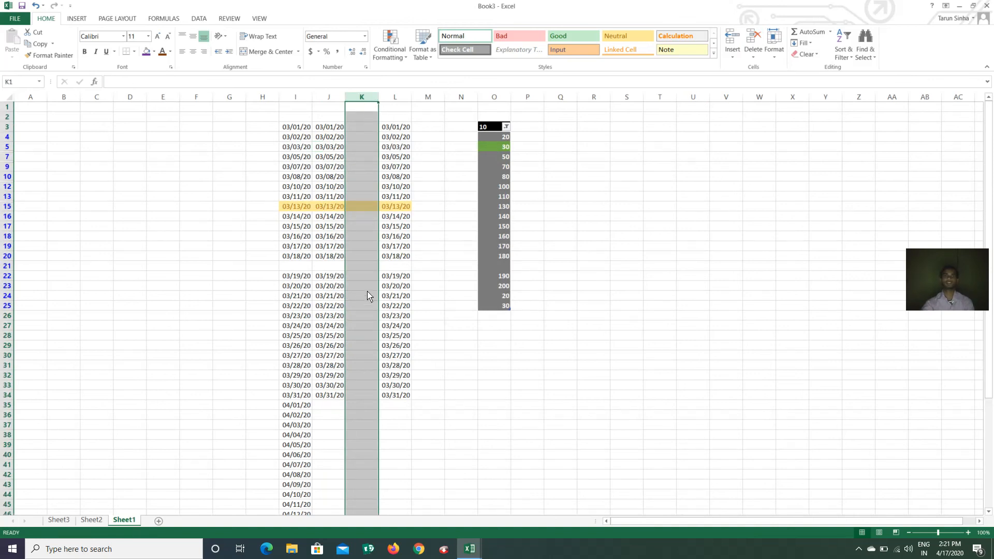
Delete the empty sheet column K
{"action": "left_click_drag", "start_coordinate": [460, 315], "coordinate": [458, 325]}
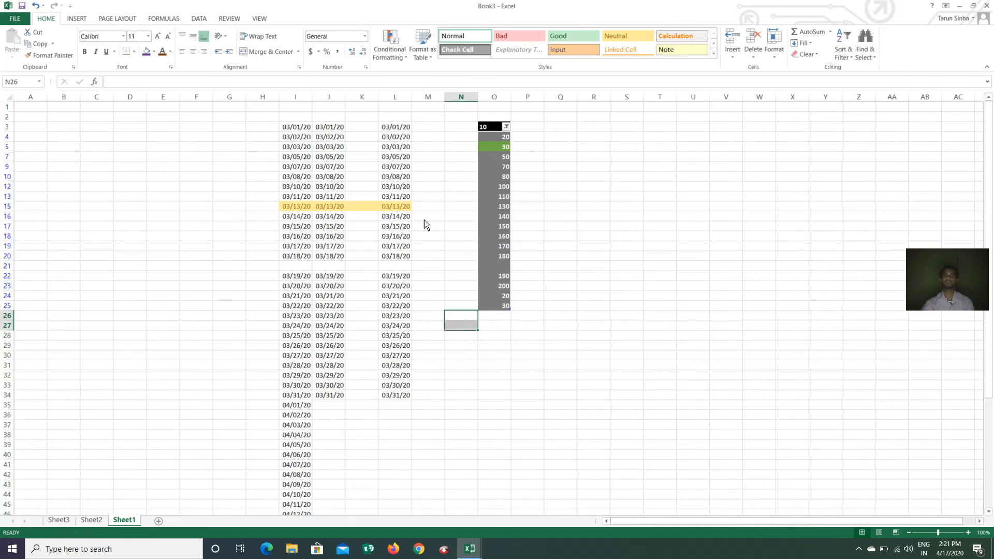
{"action": "left_click", "coordinate": [363, 97]}
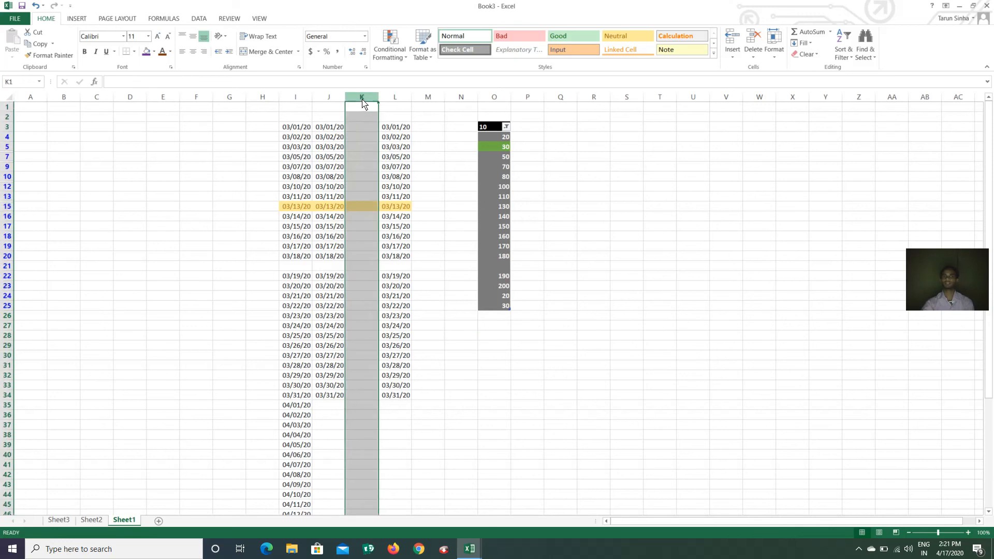
{"action": "left_click", "coordinate": [755, 60]}
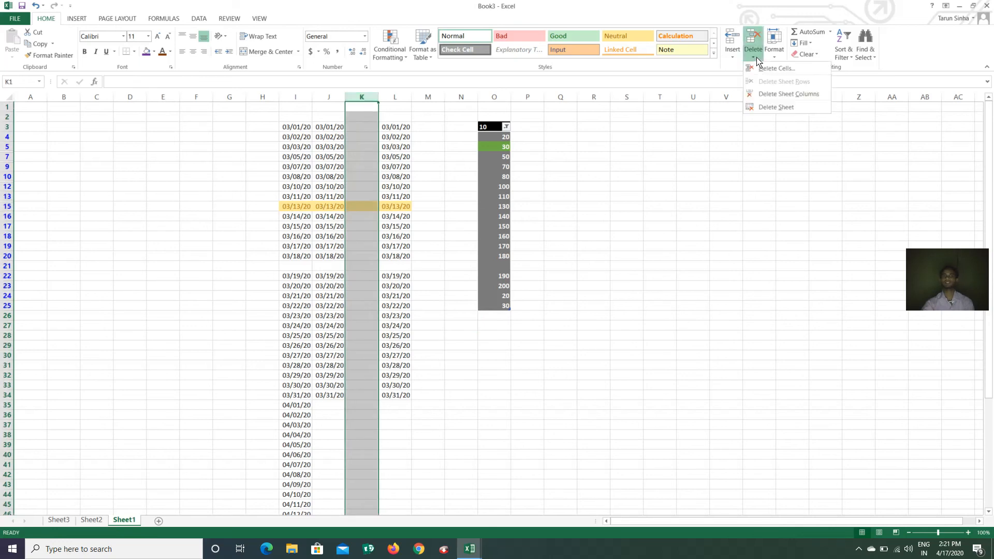
{"action": "left_click", "coordinate": [792, 95]}
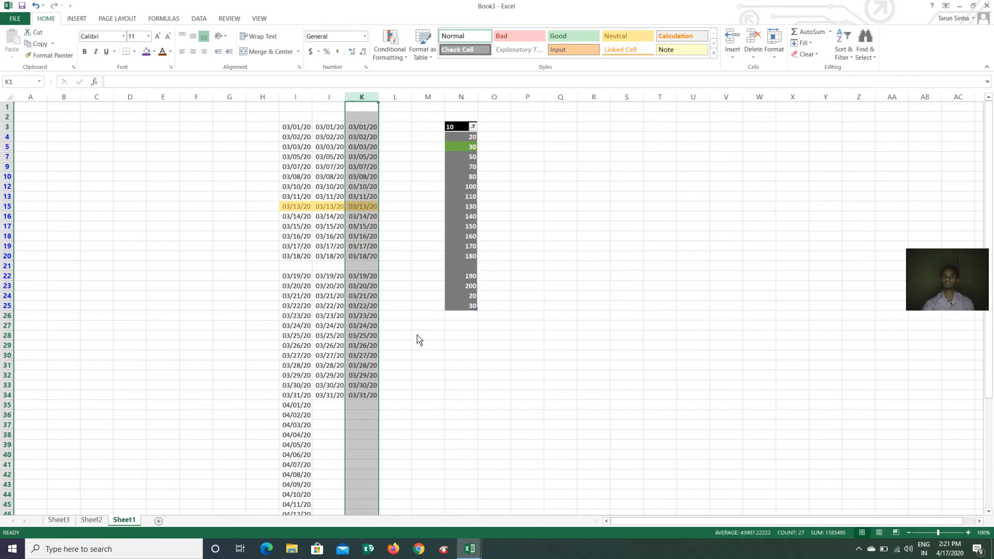
Delete the blank sheet row 21 between 03/18/20 and 03/19/20
{"action": "left_click", "coordinate": [8, 259]}
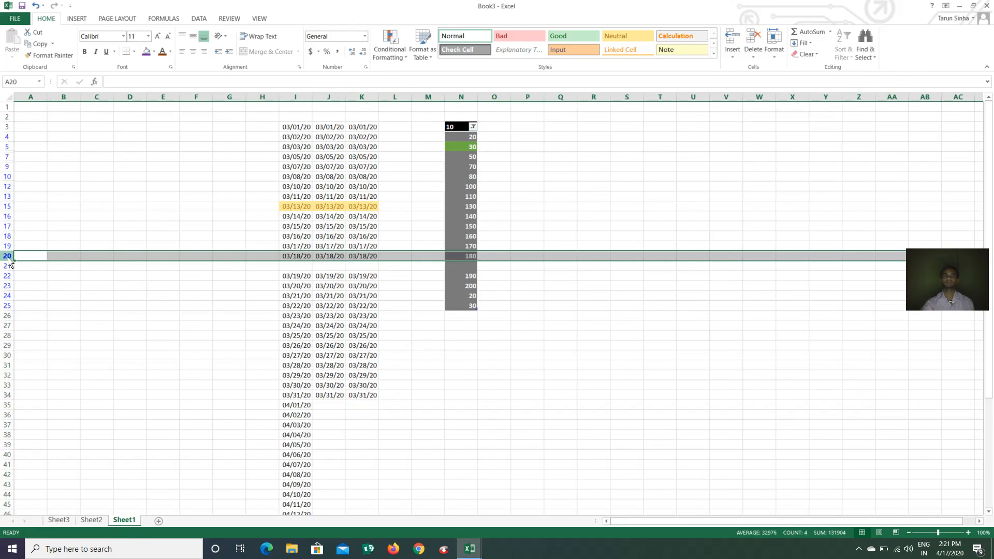
{"action": "left_click", "coordinate": [8, 267]}
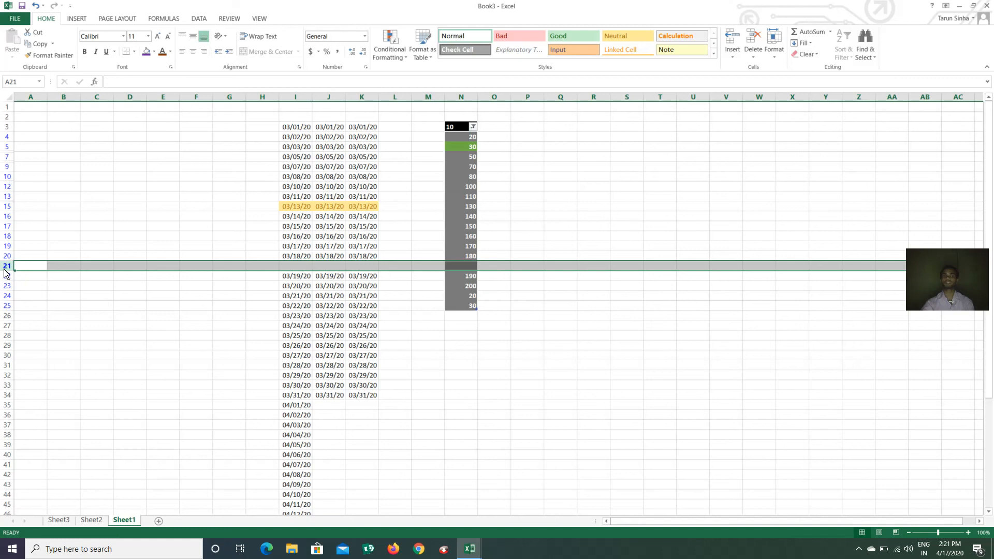
{"action": "left_click", "coordinate": [755, 54]}
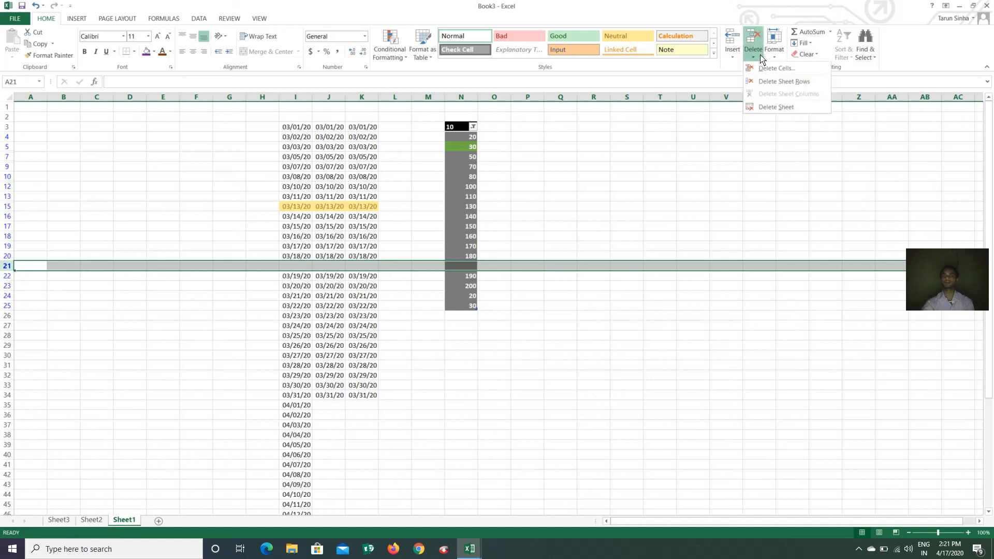
{"action": "left_click", "coordinate": [795, 83]}
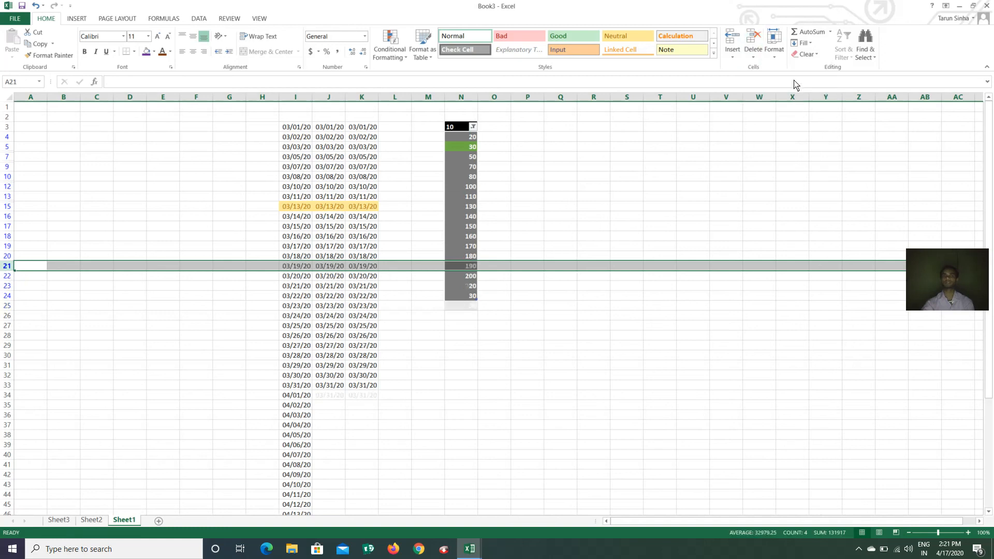
{"action": "left_click", "coordinate": [476, 377]}
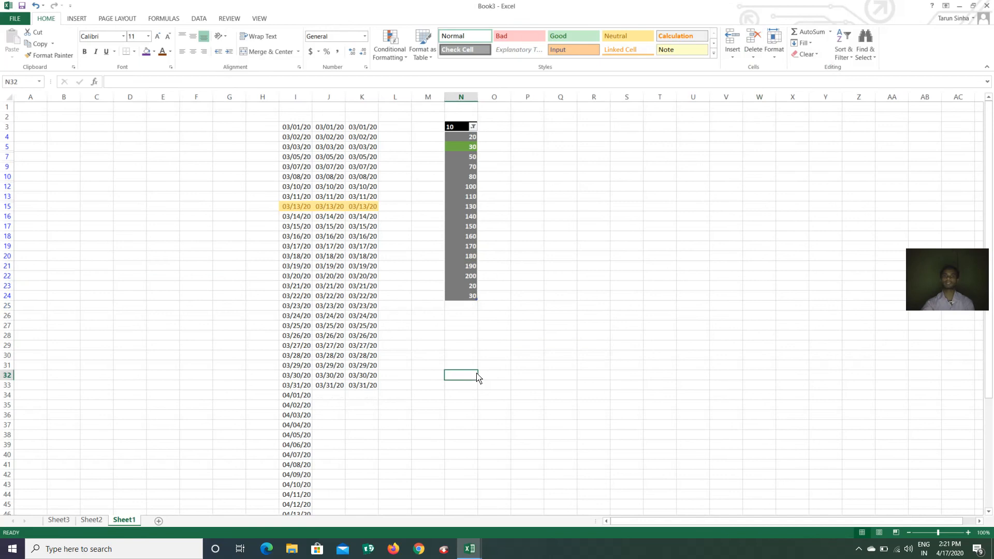
Enter SDGS into cell H28 on Sheet2
{"action": "left_click", "coordinate": [92, 519]}
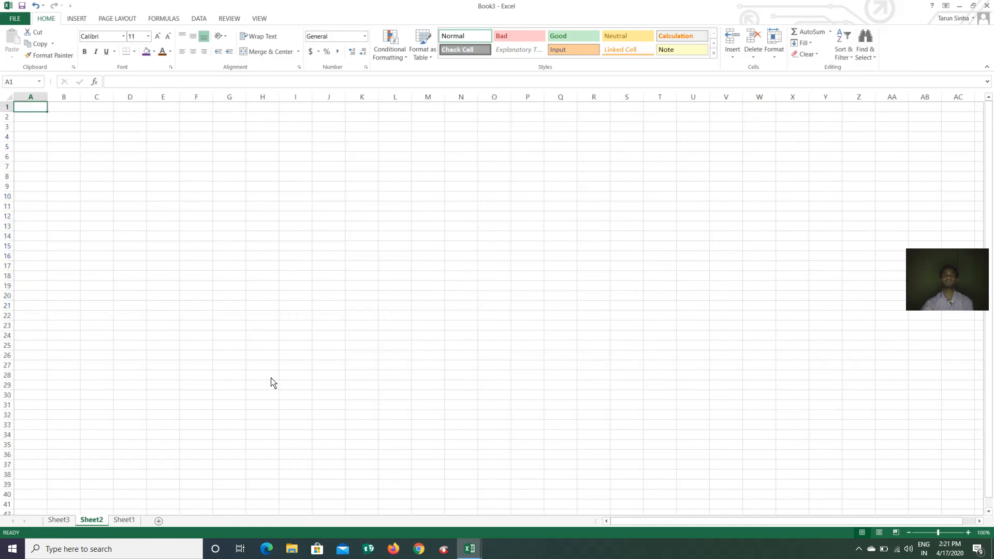
{"action": "left_click", "coordinate": [272, 380]}
{"action": "type", "text": "SDGS"}
{"action": "left_click", "coordinate": [157, 439]}
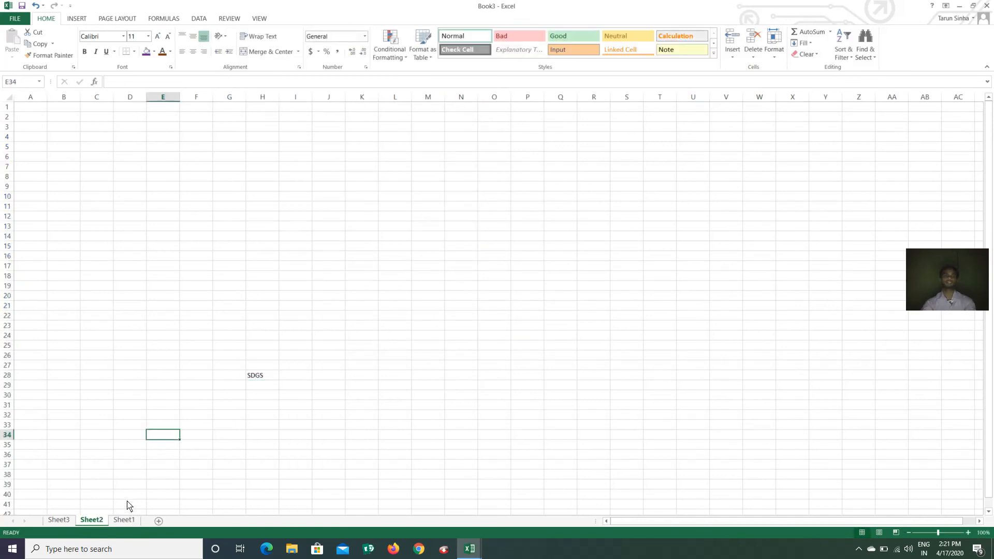
Delete Sheet2, confirming the permanent deletion
{"action": "left_click", "coordinate": [56, 521]}
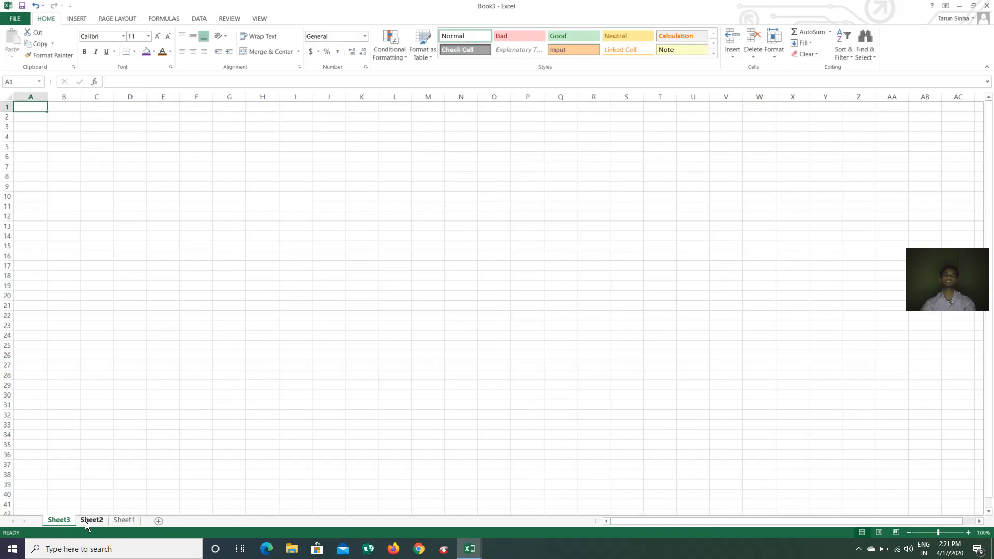
{"action": "left_click", "coordinate": [86, 521]}
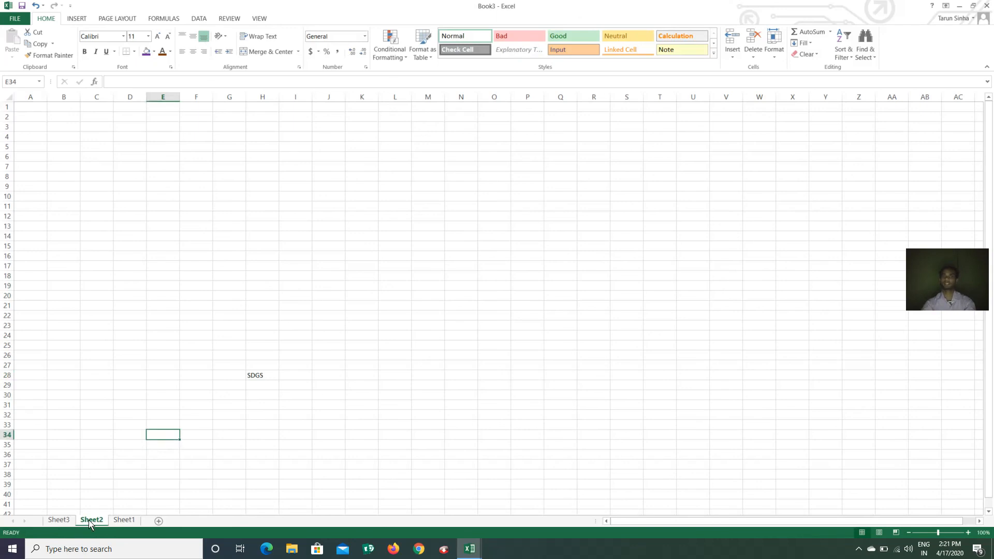
{"action": "left_click", "coordinate": [753, 56]}
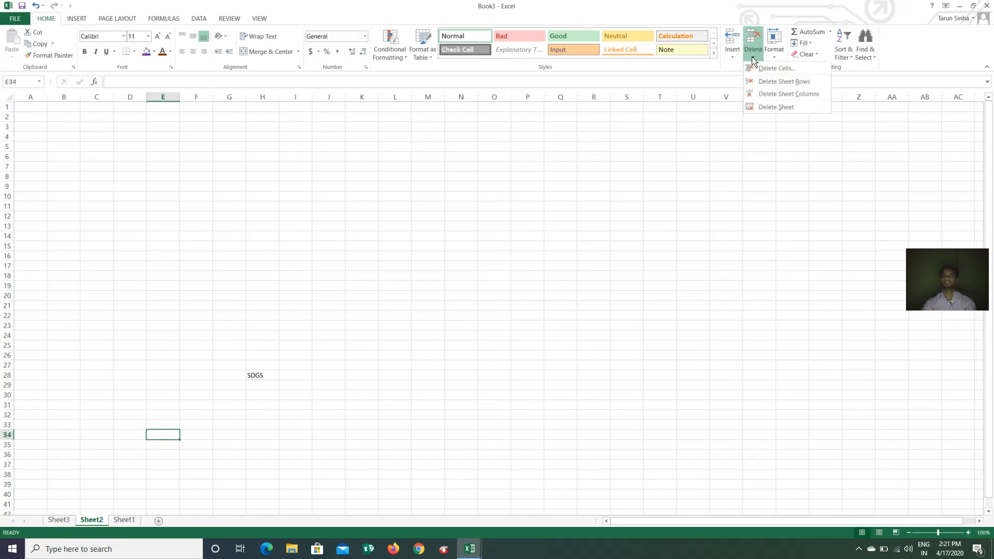
{"action": "left_click", "coordinate": [783, 107]}
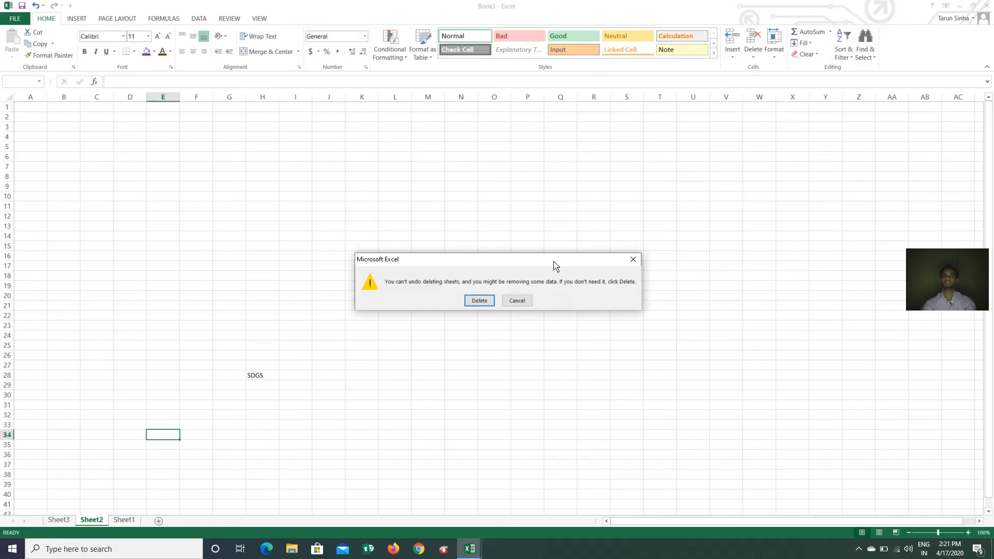
{"action": "left_click", "coordinate": [478, 302]}
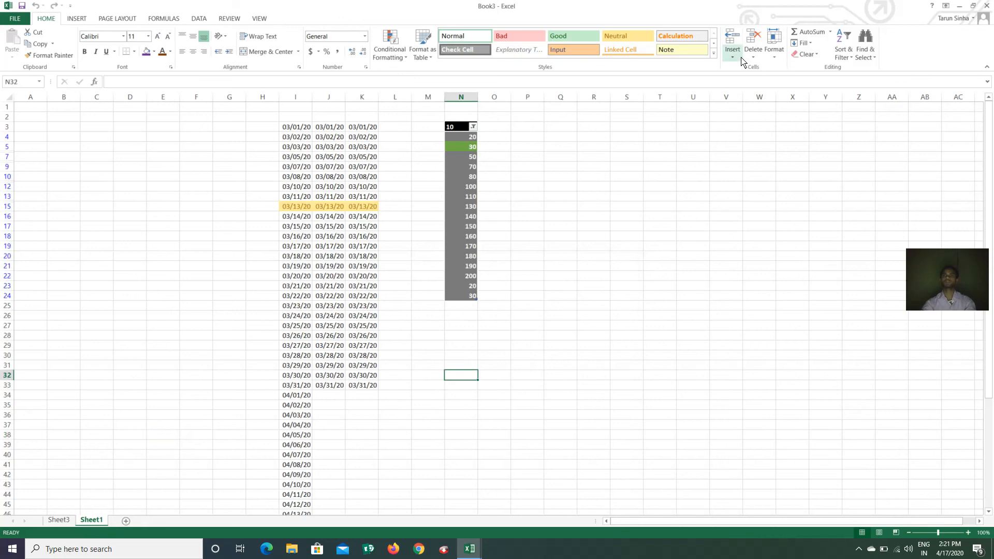
Select row 5 and open its Row Height dialog, which shows the current height of 14.4
{"action": "left_click", "coordinate": [775, 56]}
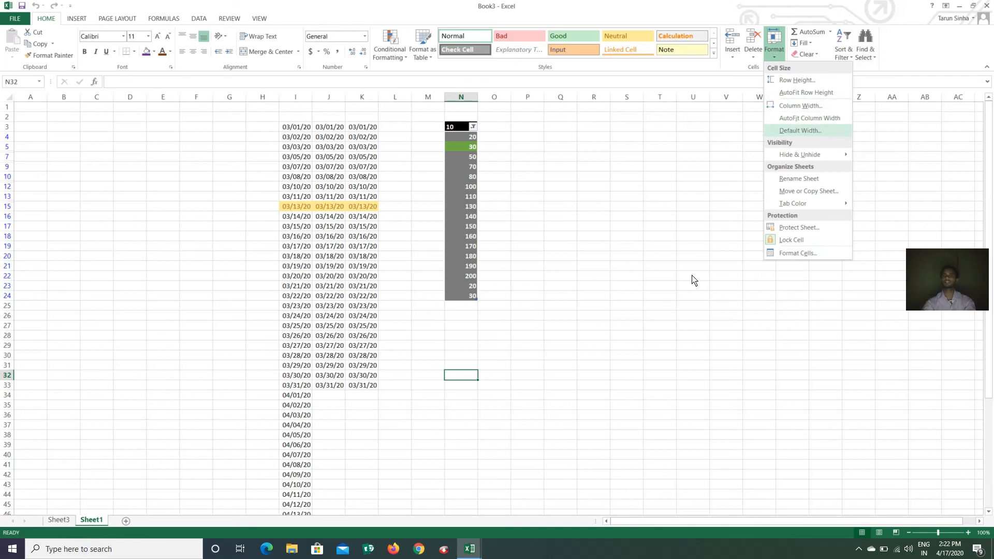
{"action": "left_click", "coordinate": [667, 270]}
{"action": "left_click", "coordinate": [527, 247]}
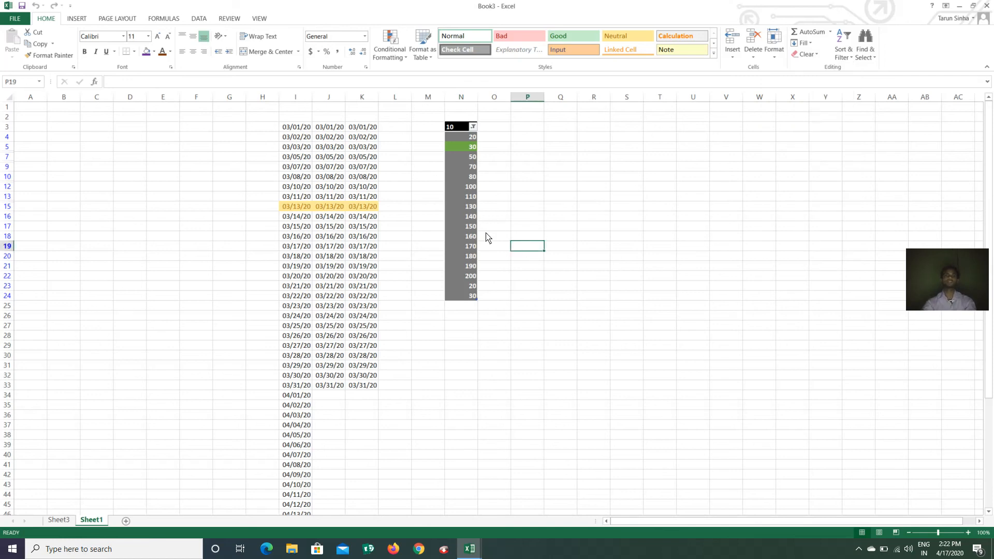
{"action": "left_click", "coordinate": [194, 177]}
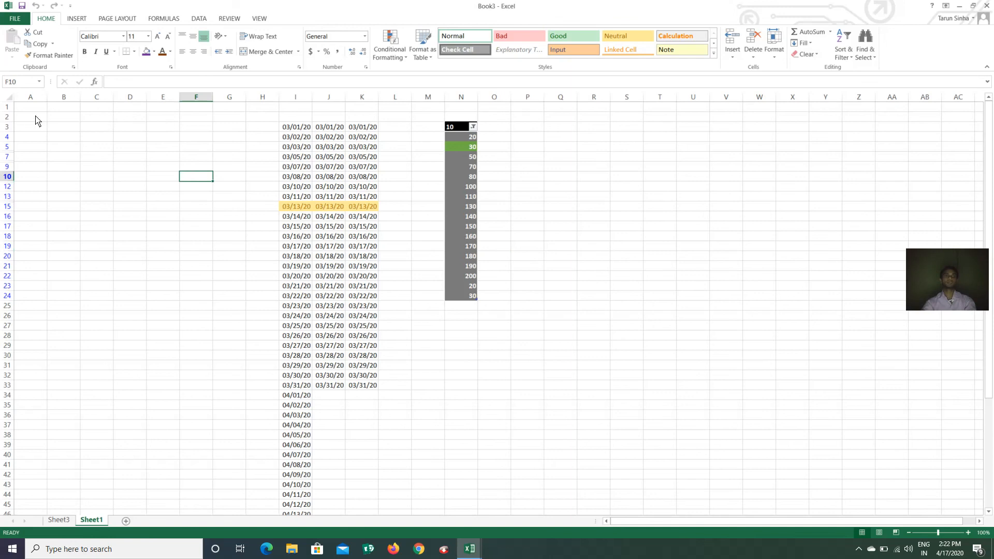
{"action": "left_click", "coordinate": [7, 147]}
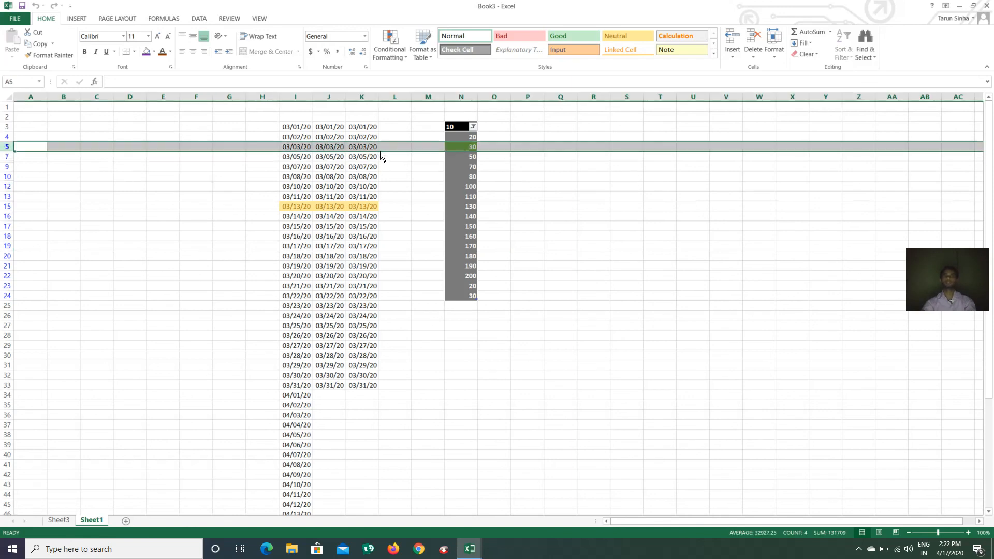
{"action": "left_click", "coordinate": [774, 58]}
{"action": "left_click", "coordinate": [799, 80]}
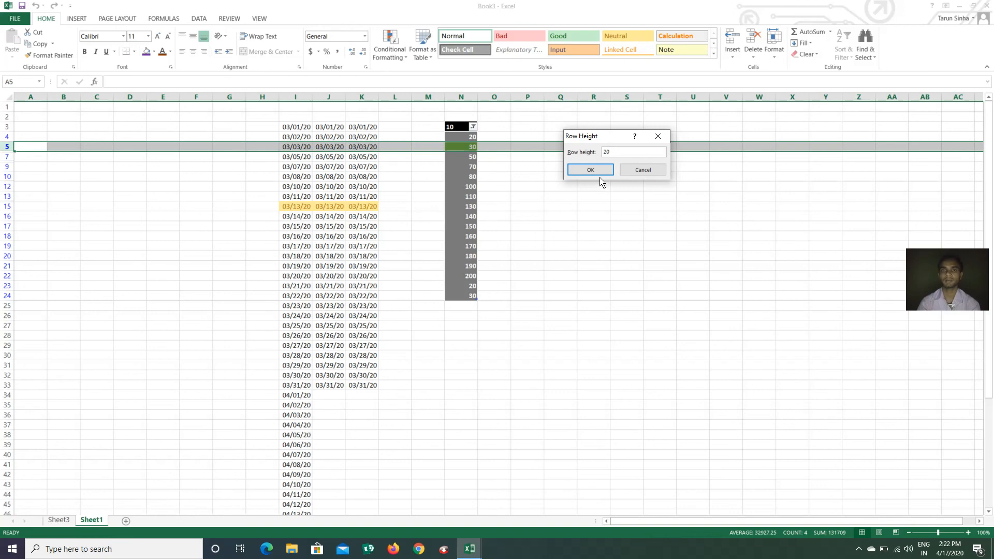
Apply a row height of 20 to row 5, then deselect and reselect row 5
{"action": "left_click", "coordinate": [596, 170]}
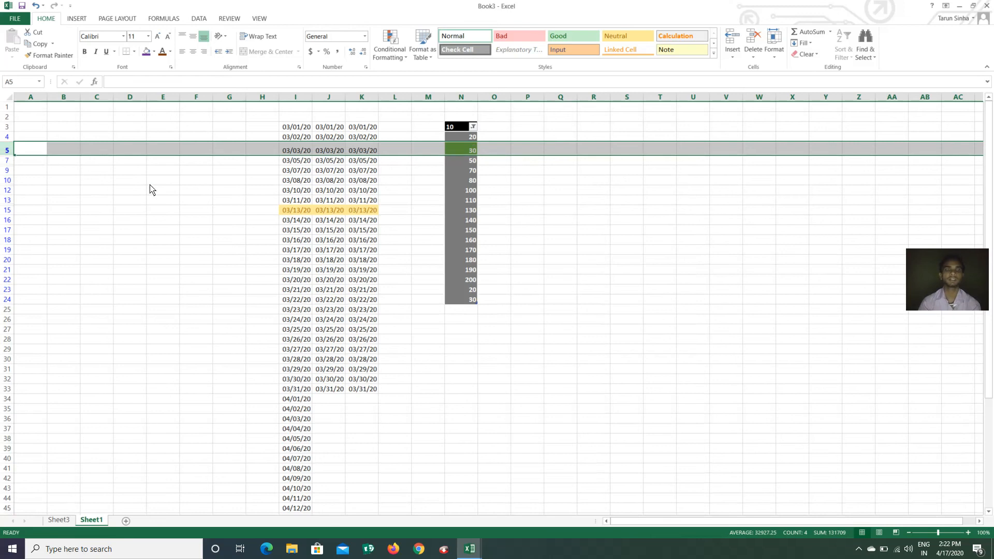
{"action": "left_click", "coordinate": [499, 195]}
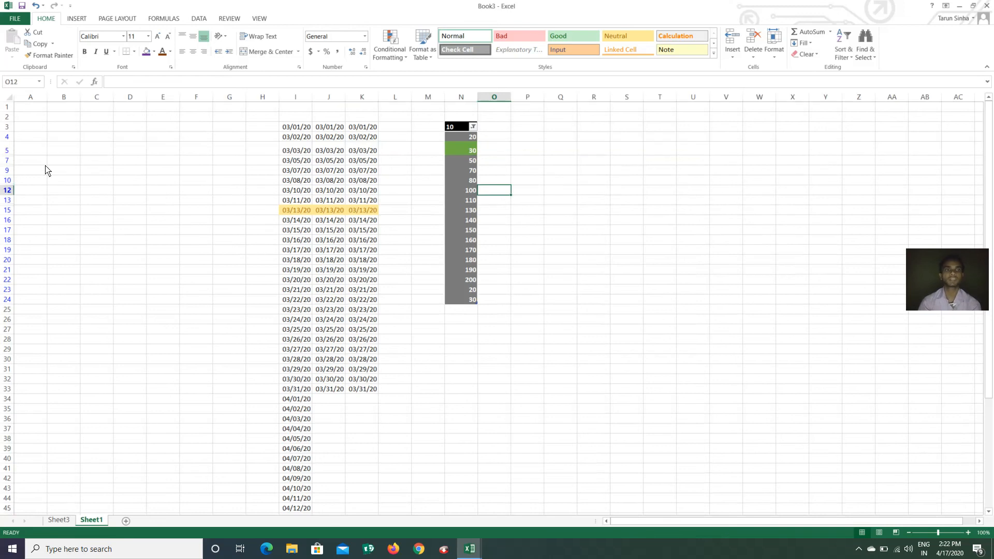
{"action": "left_click", "coordinate": [7, 151]}
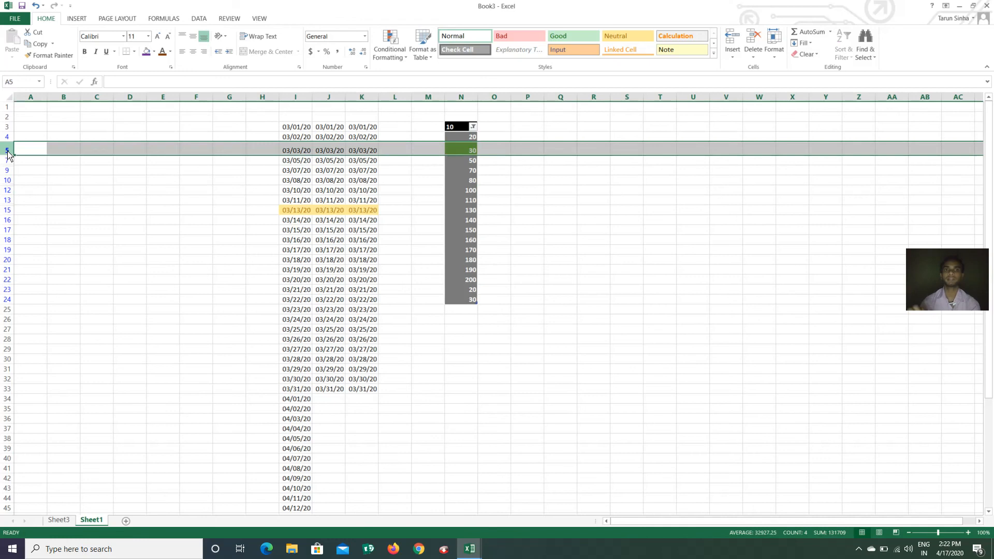
{"action": "left_click", "coordinate": [83, 220]}
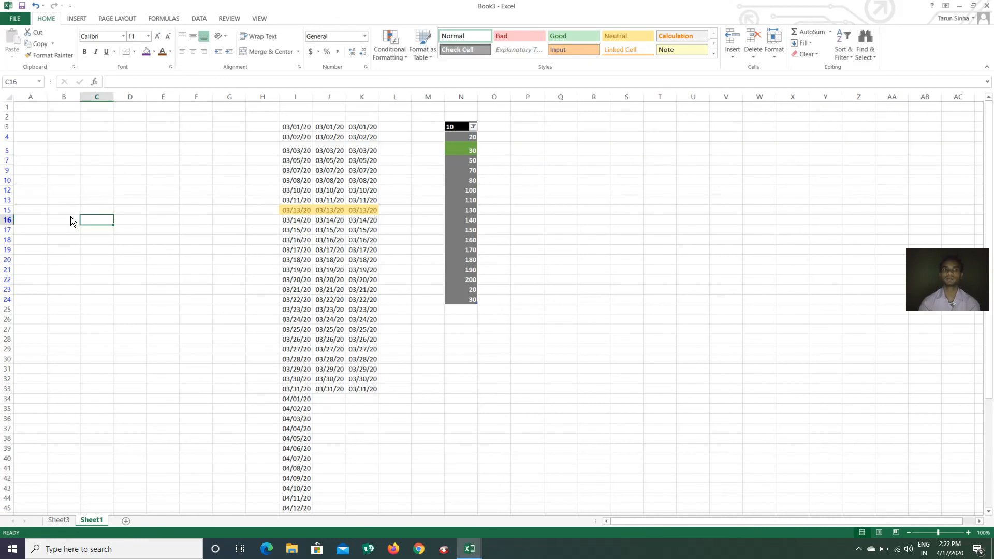
{"action": "left_click", "coordinate": [5, 151]}
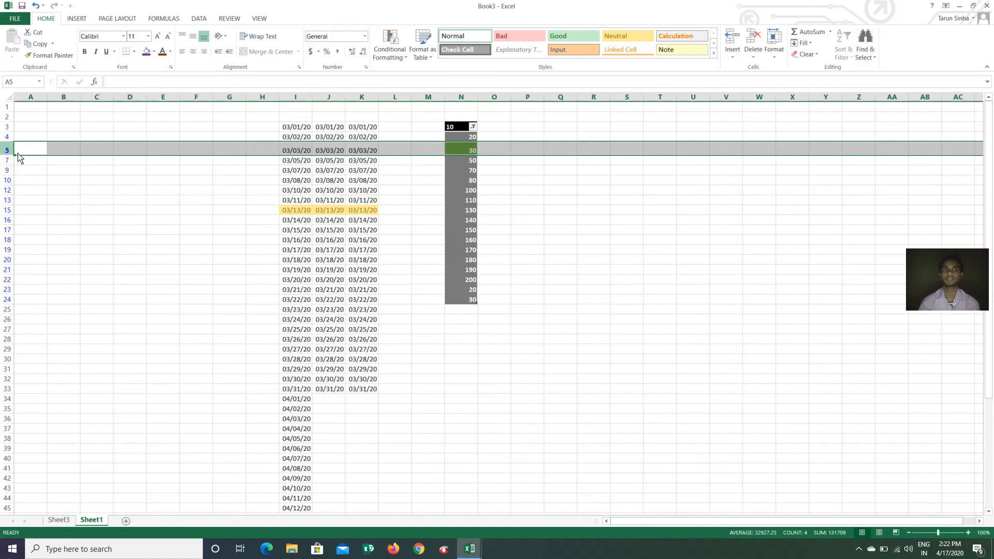
AutoFit row 5 back to its content height
{"action": "left_click", "coordinate": [774, 51]}
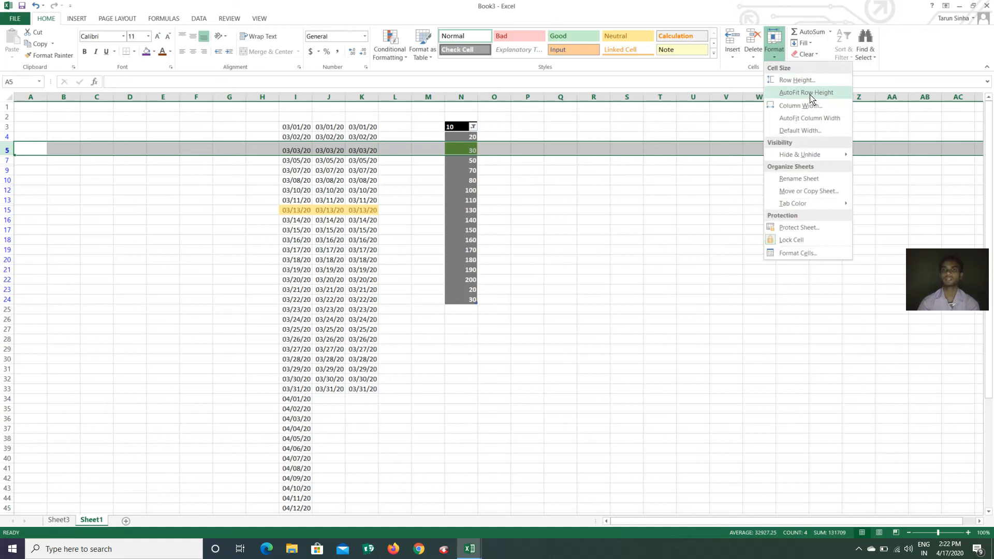
{"action": "left_click", "coordinate": [808, 97]}
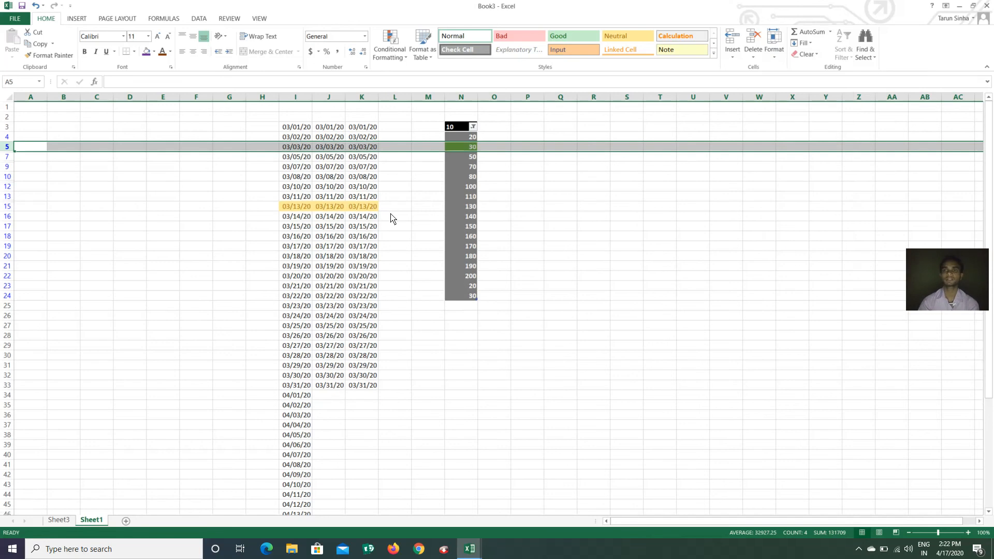
{"action": "left_click", "coordinate": [780, 57]}
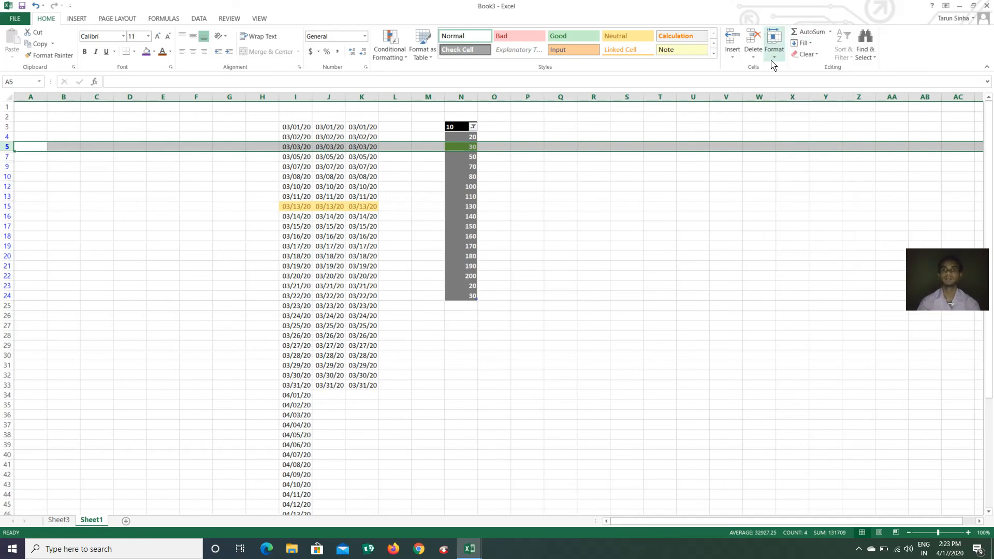
{"action": "left_click", "coordinate": [519, 254]}
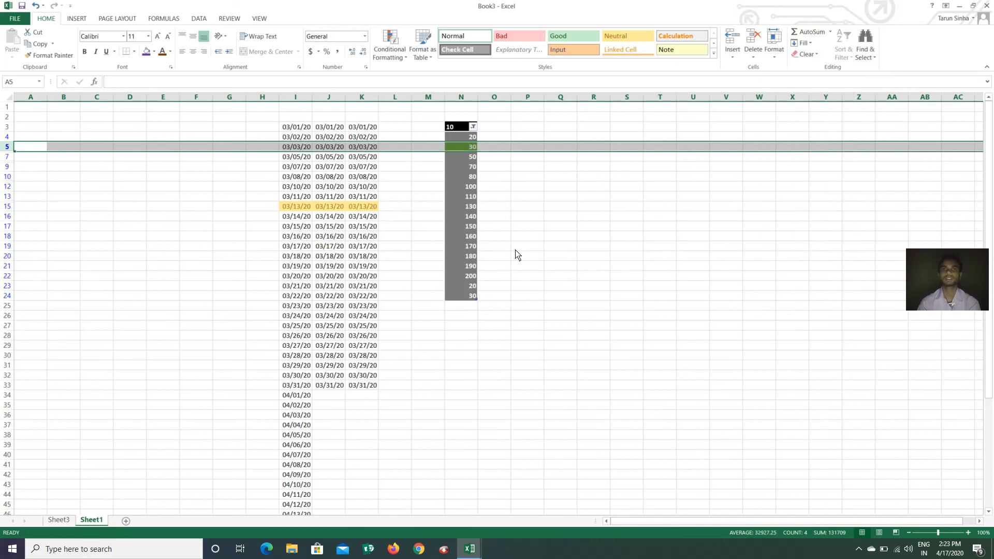
Set column J's width to 10
{"action": "left_click", "coordinate": [324, 98]}
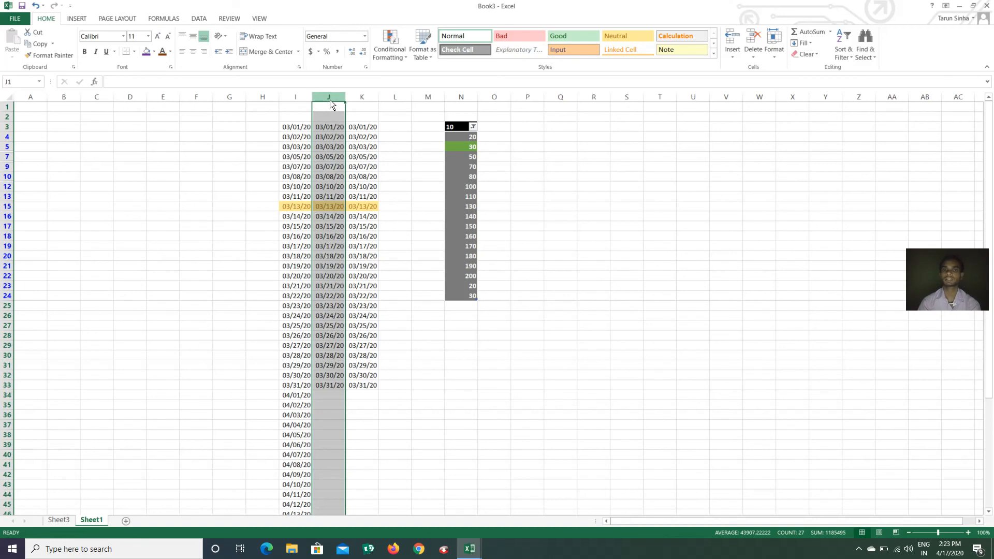
{"action": "left_click", "coordinate": [775, 52]}
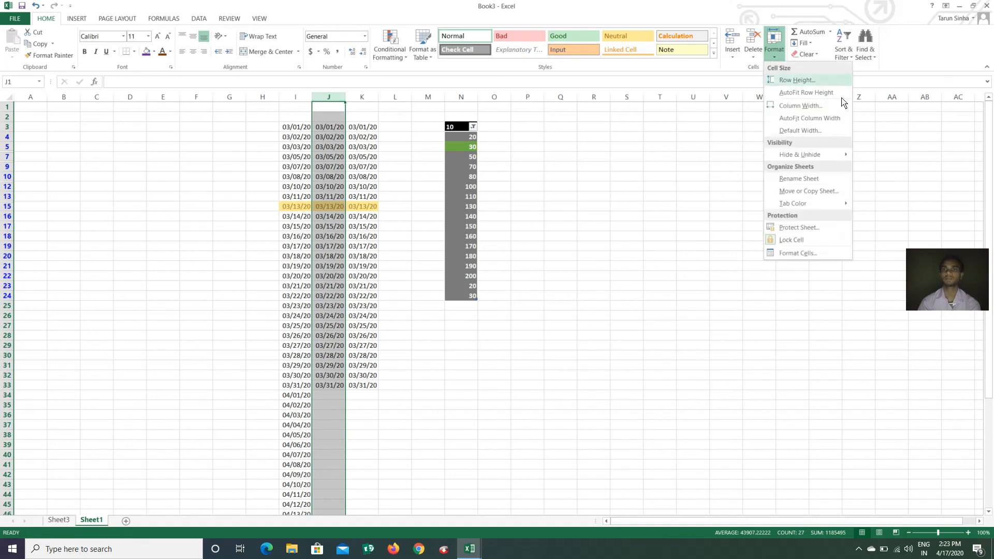
{"action": "left_click", "coordinate": [808, 105]}
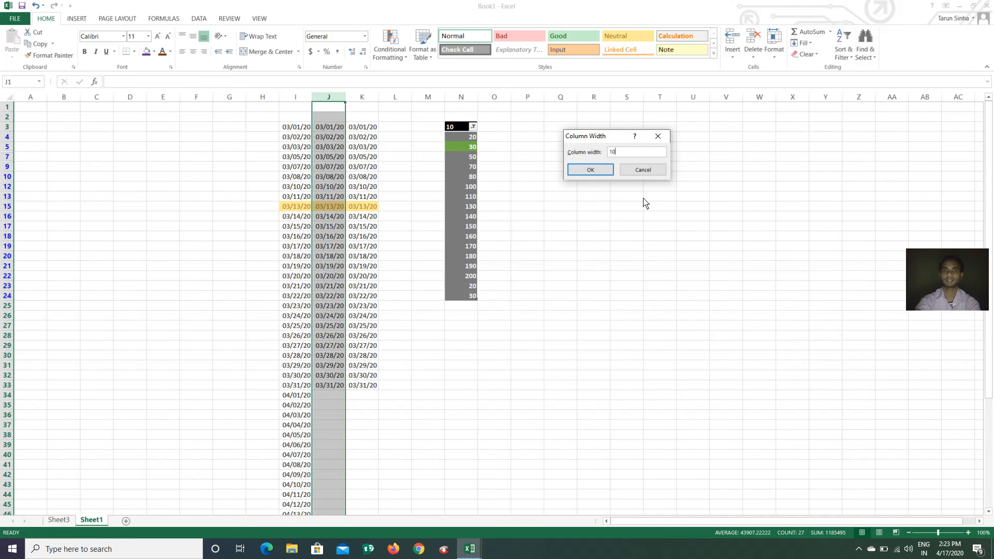
{"action": "left_click", "coordinate": [590, 170]}
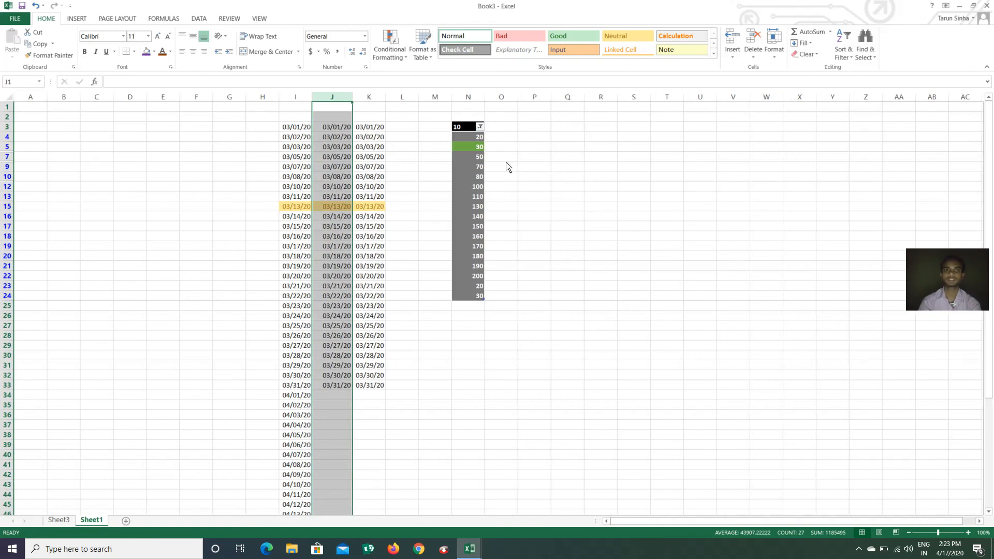
{"action": "left_click", "coordinate": [408, 169]}
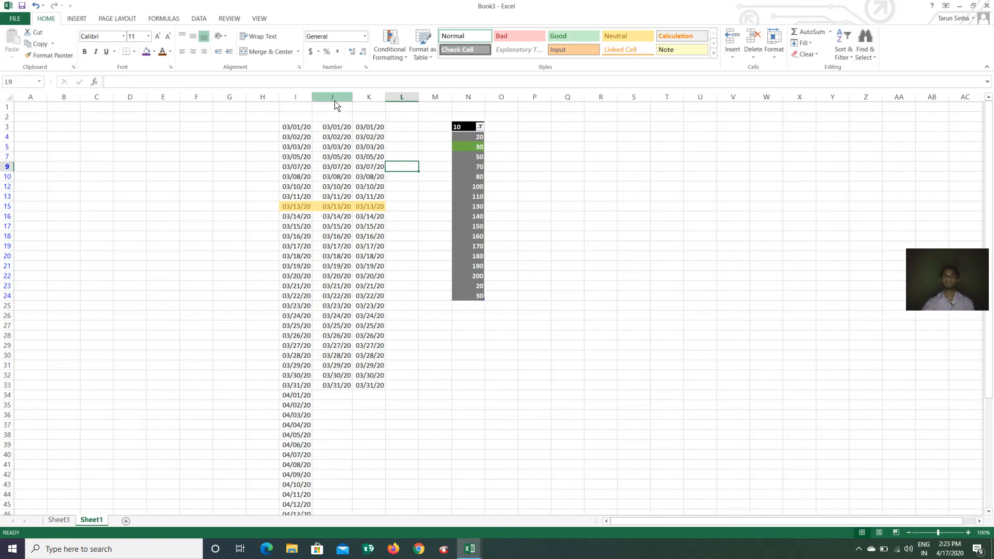
AutoFit column J to the width of its dates
{"action": "left_click", "coordinate": [334, 98]}
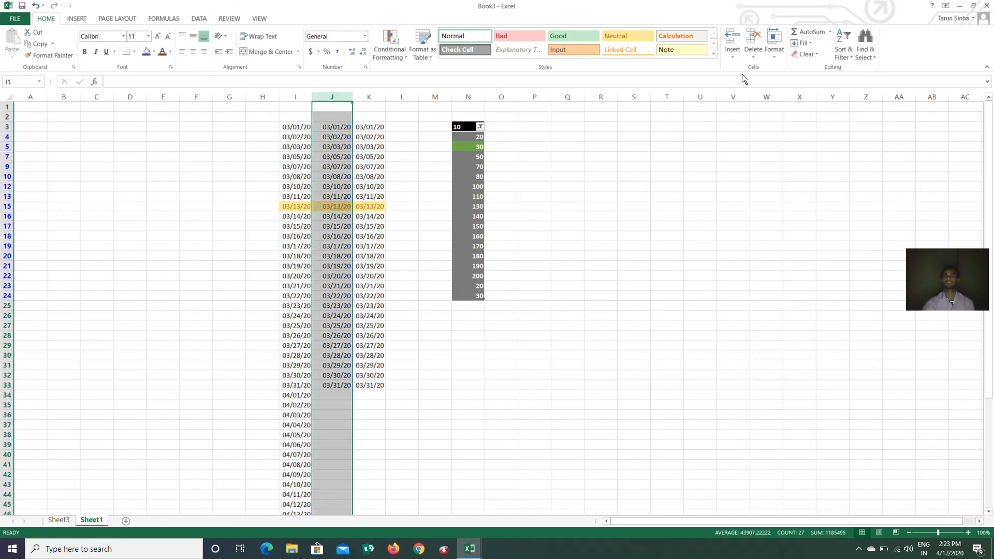
{"action": "left_click", "coordinate": [774, 52]}
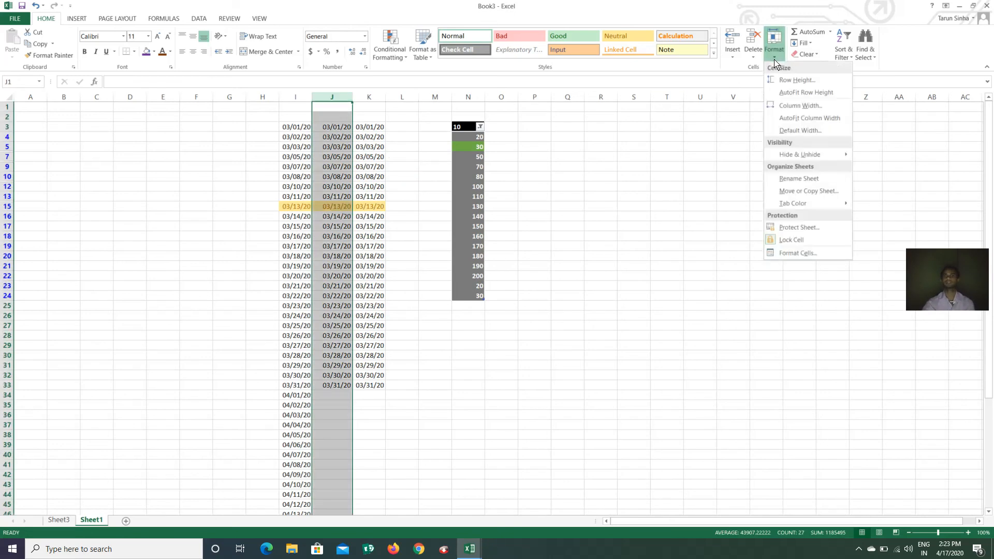
{"action": "left_click", "coordinate": [813, 122]}
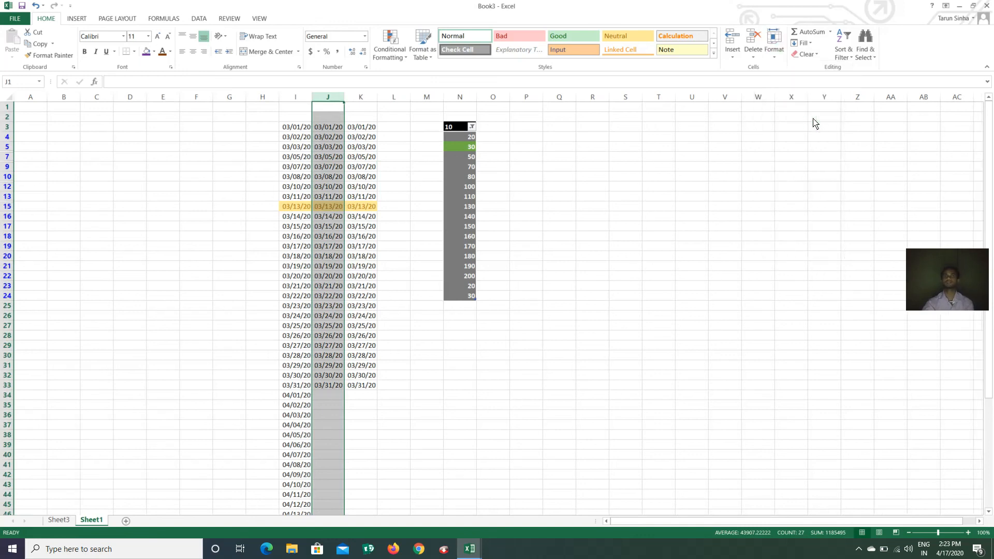
{"action": "left_click", "coordinate": [567, 216]}
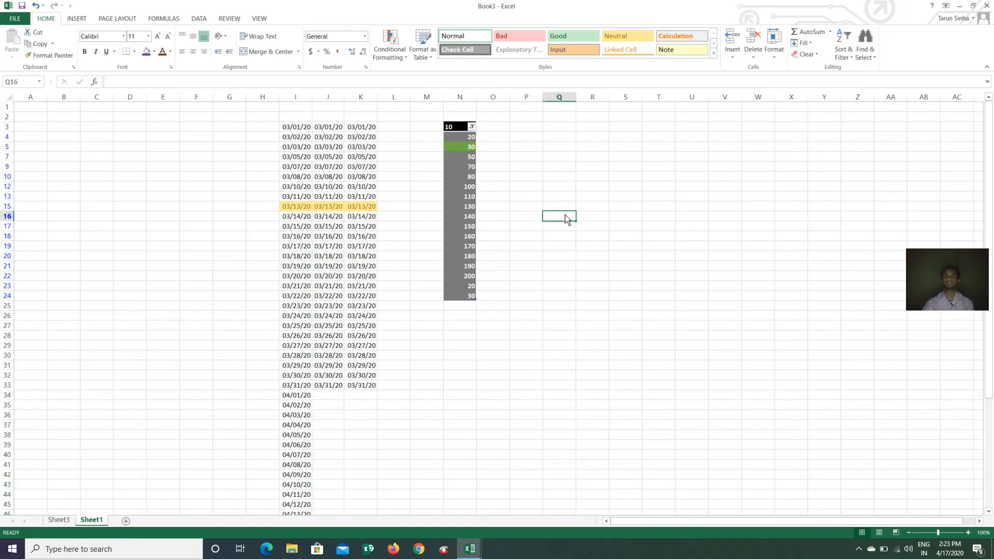
{"action": "left_click", "coordinate": [774, 48]}
{"action": "left_click", "coordinate": [818, 132]}
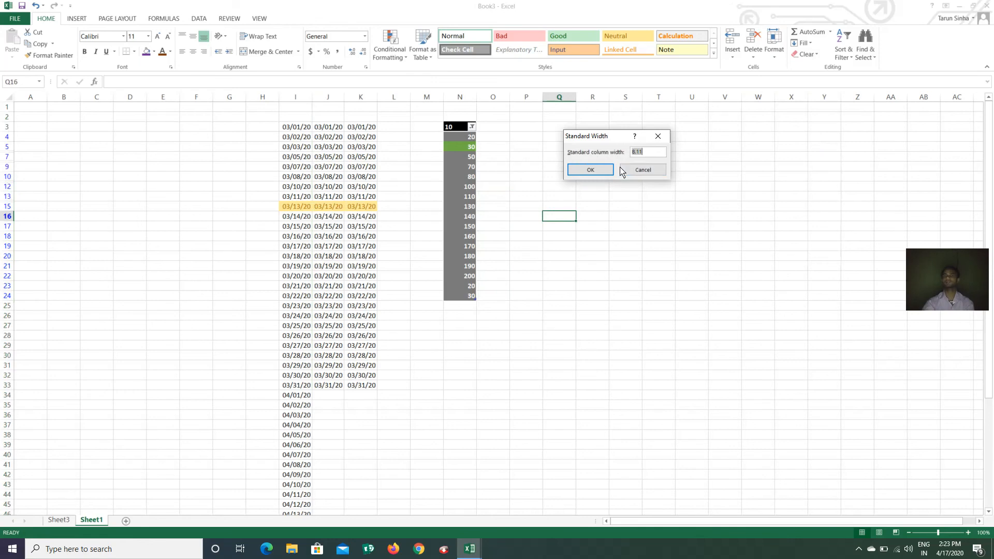
{"action": "left_click", "coordinate": [646, 171]}
{"action": "left_click", "coordinate": [773, 48]}
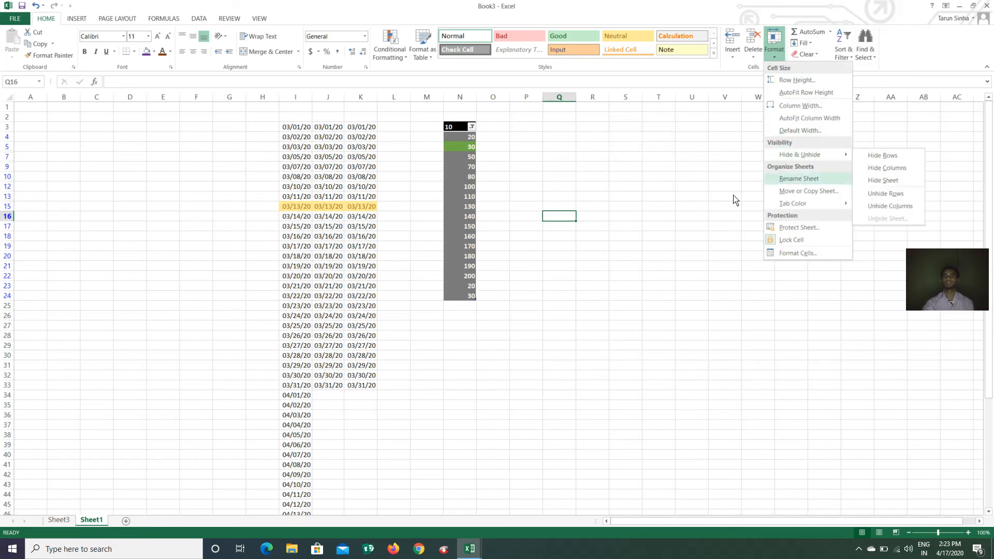
{"action": "left_click", "coordinate": [590, 296]}
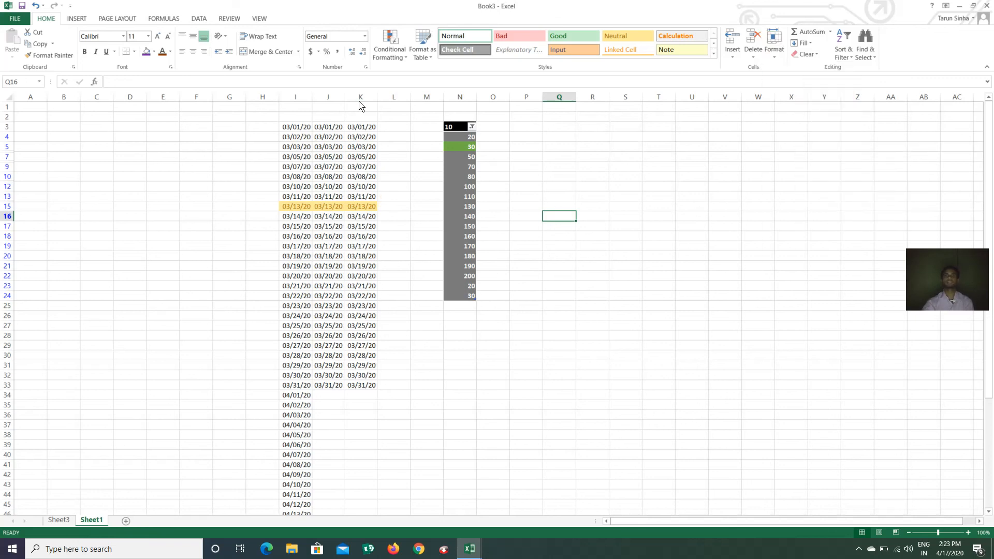
{"action": "left_click", "coordinate": [330, 98]}
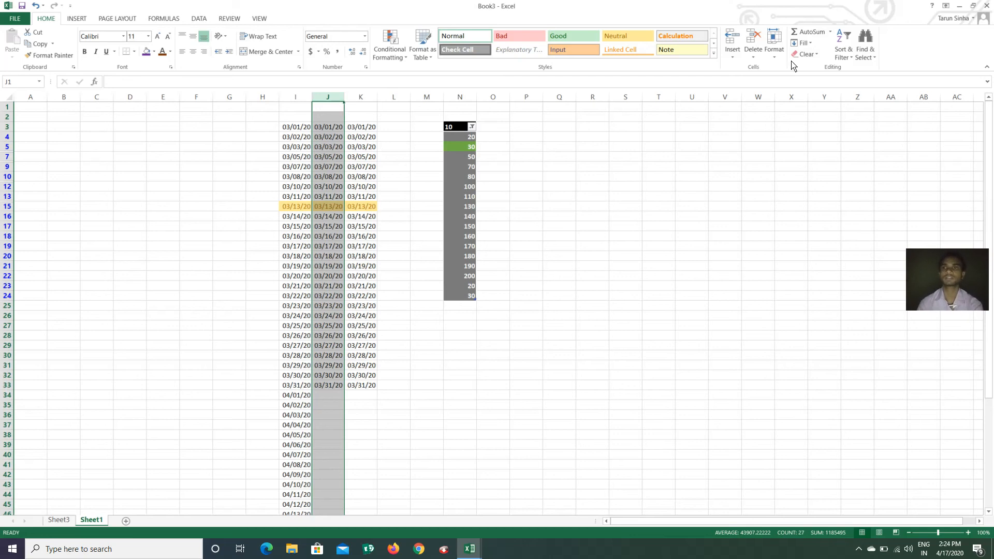
Hide column J through Format > Hide & Unhide
{"action": "left_click", "coordinate": [774, 60]}
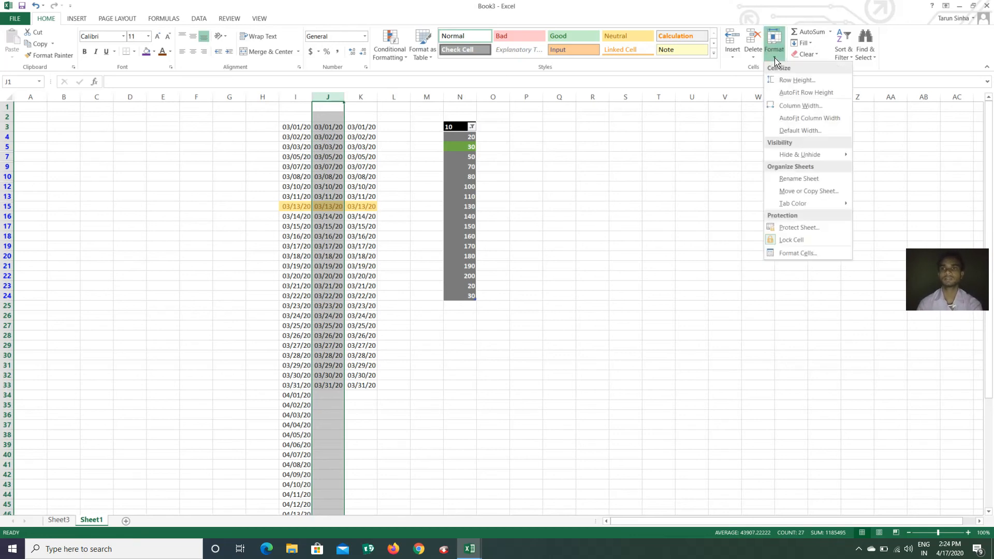
{"action": "mouse_move", "coordinate": [825, 160]}
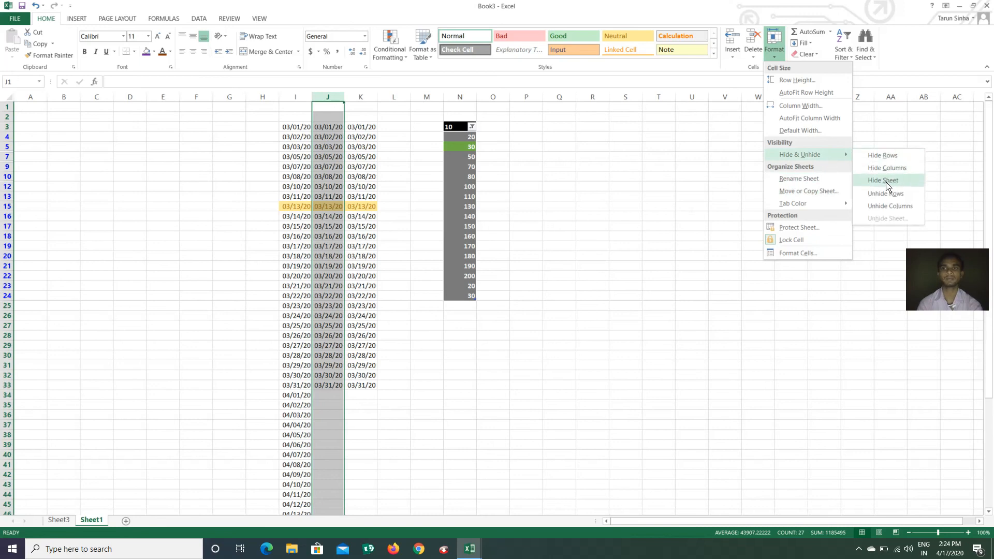
{"action": "left_click", "coordinate": [886, 173]}
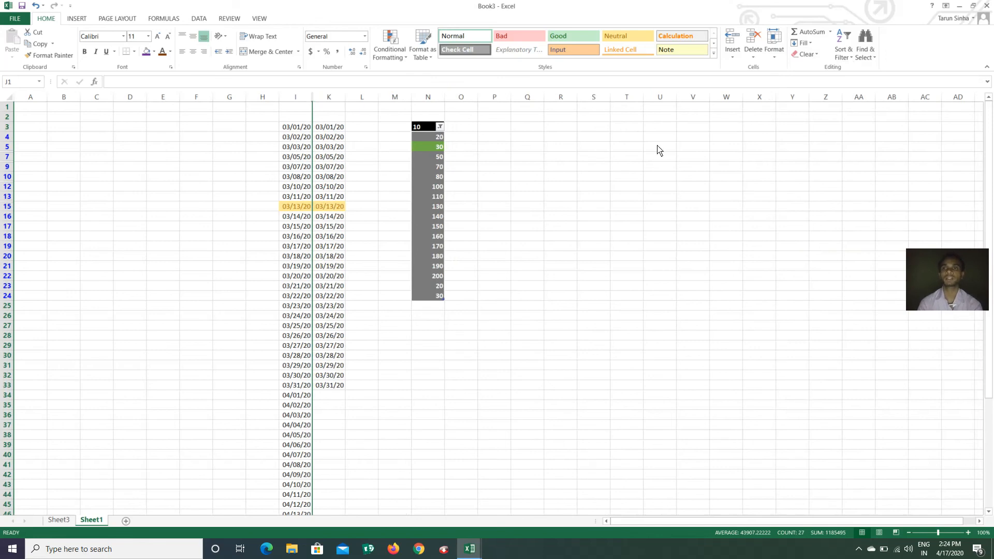
Unhide column J so its March dates show between I and K
{"action": "left_click", "coordinate": [775, 56]}
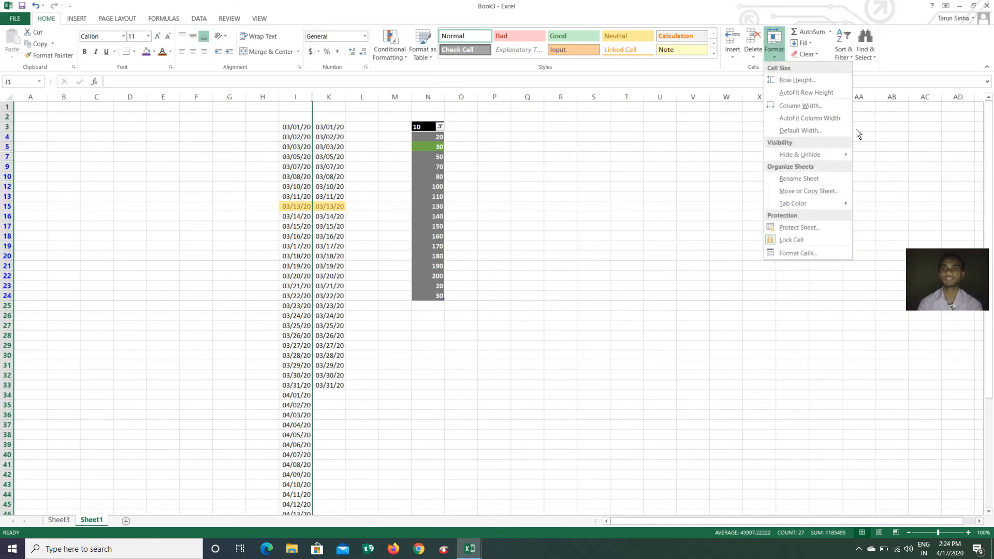
{"action": "mouse_move", "coordinate": [820, 155]}
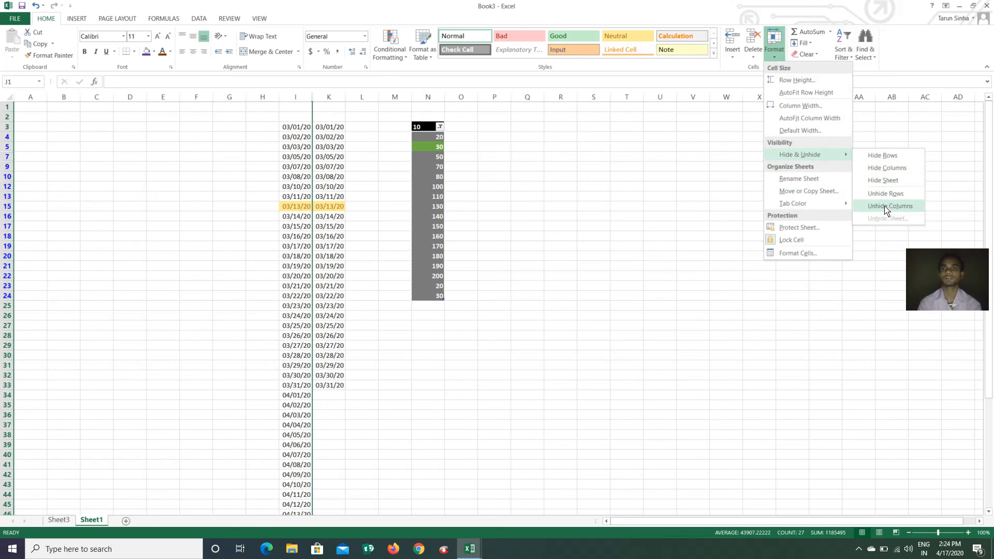
{"action": "left_click", "coordinate": [888, 207]}
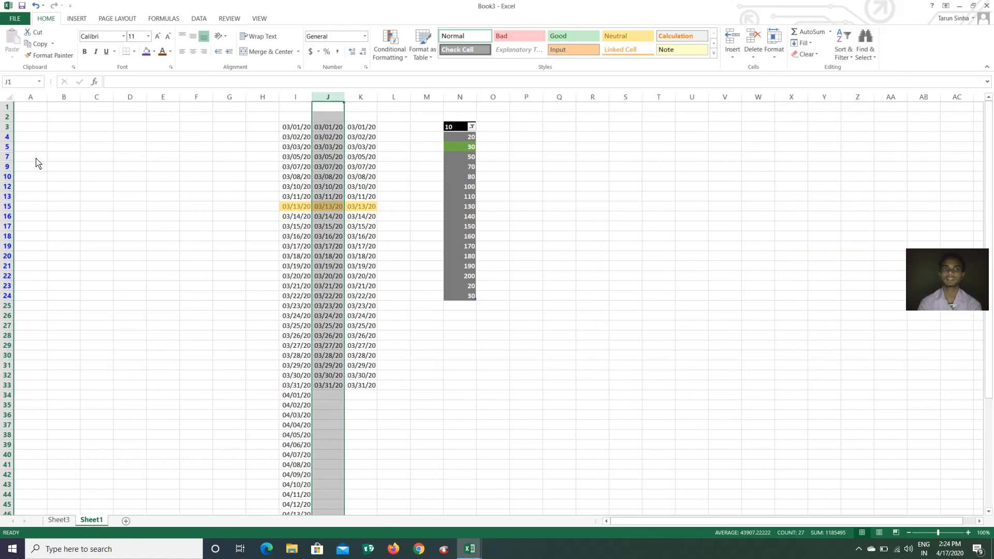
{"action": "left_click", "coordinate": [7, 169]}
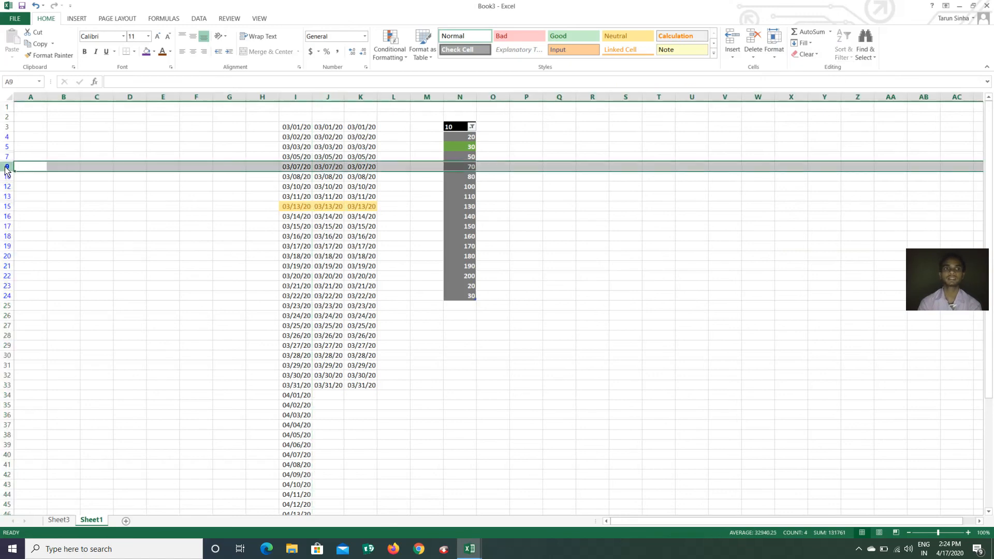
{"action": "left_click", "coordinate": [775, 61]}
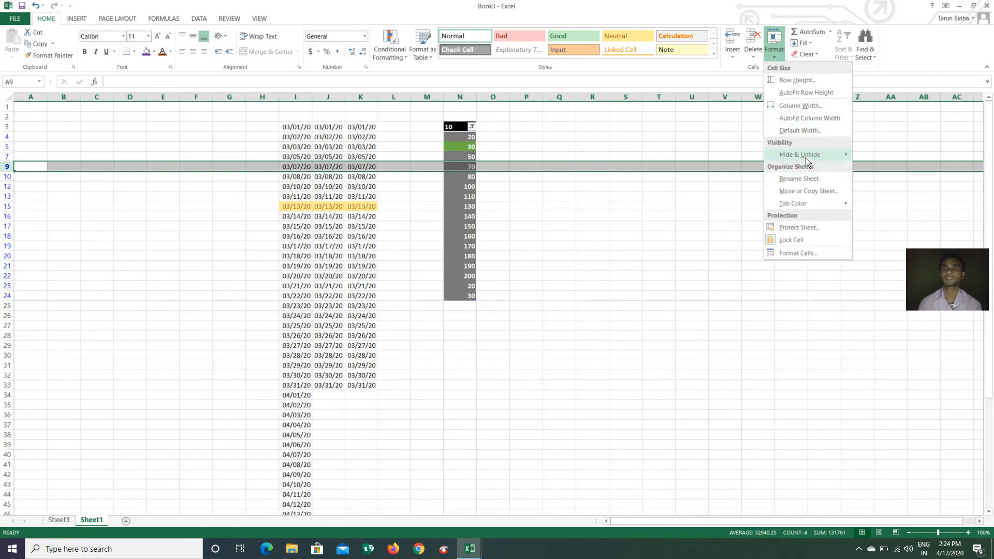
{"action": "mouse_move", "coordinate": [807, 158]}
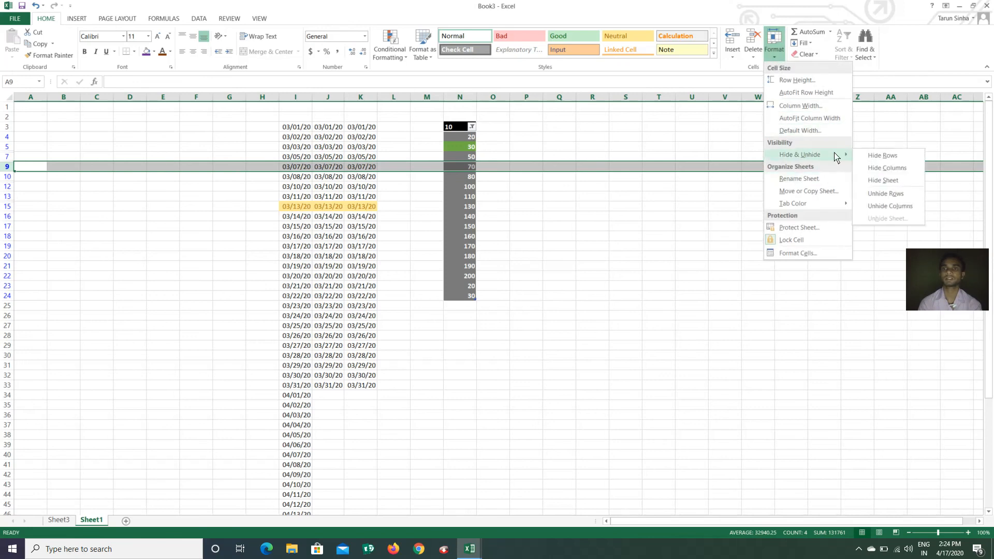
{"action": "left_click", "coordinate": [886, 158]}
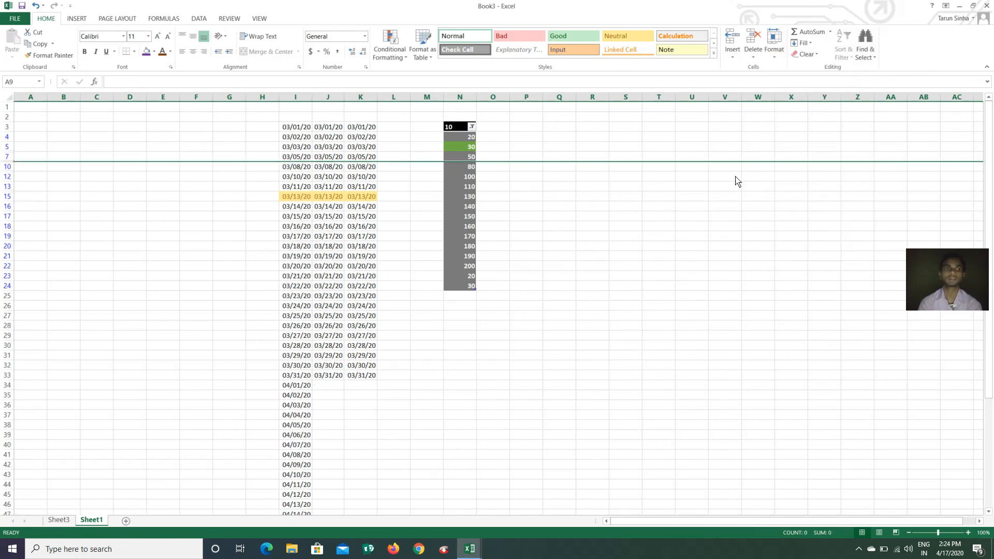
{"action": "left_click", "coordinate": [773, 60]}
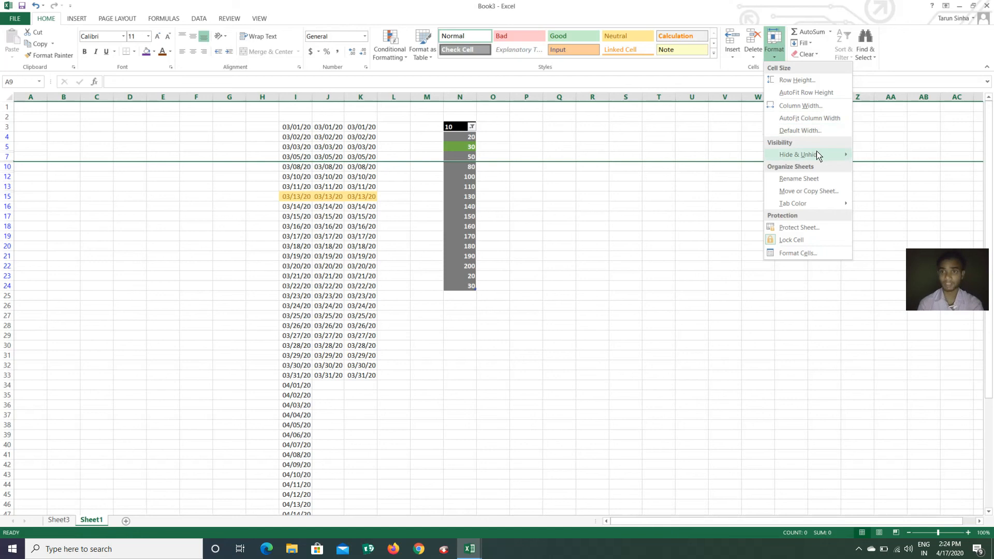
{"action": "mouse_move", "coordinate": [817, 155]}
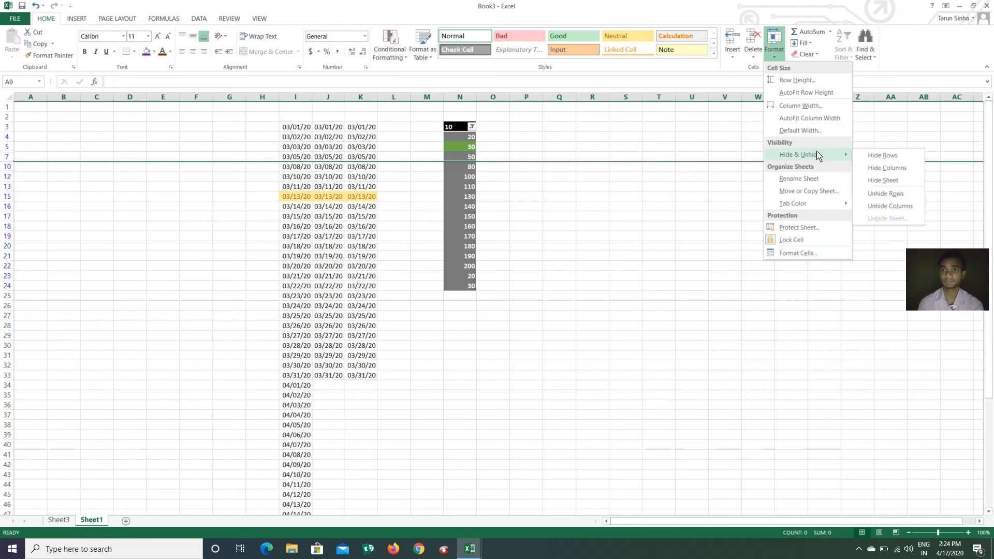
{"action": "left_click", "coordinate": [881, 197]}
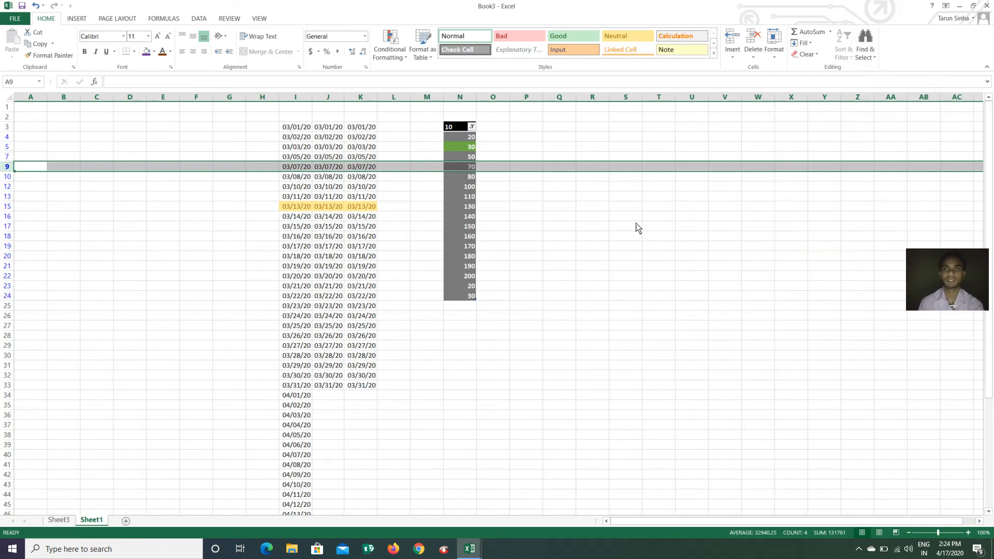
{"action": "left_click", "coordinate": [777, 62]}
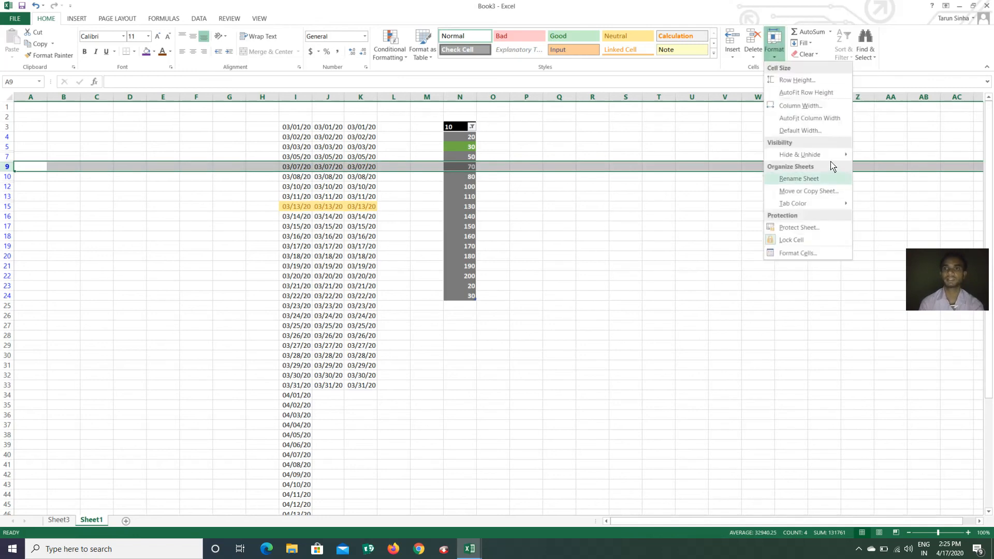
{"action": "mouse_move", "coordinate": [828, 155]}
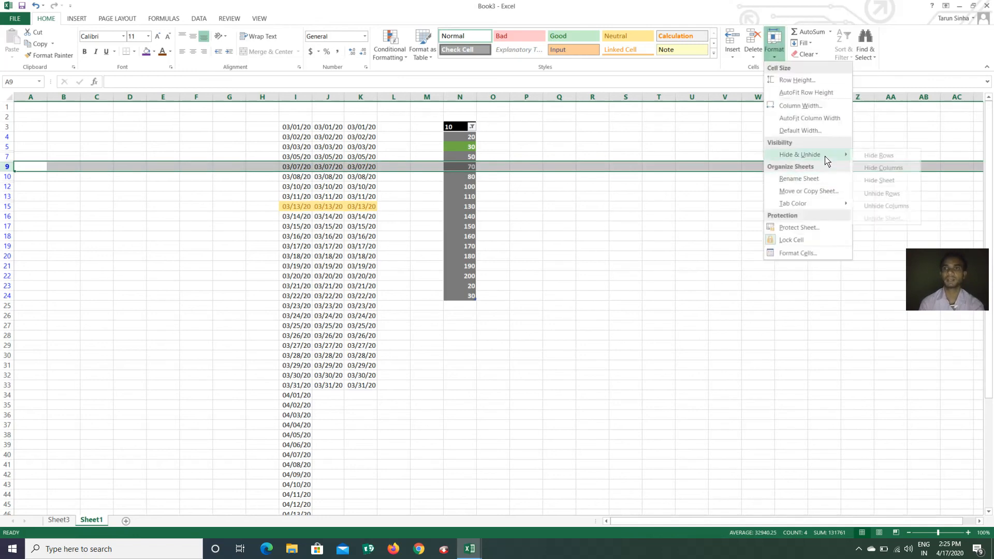
{"action": "left_click", "coordinate": [894, 184]}
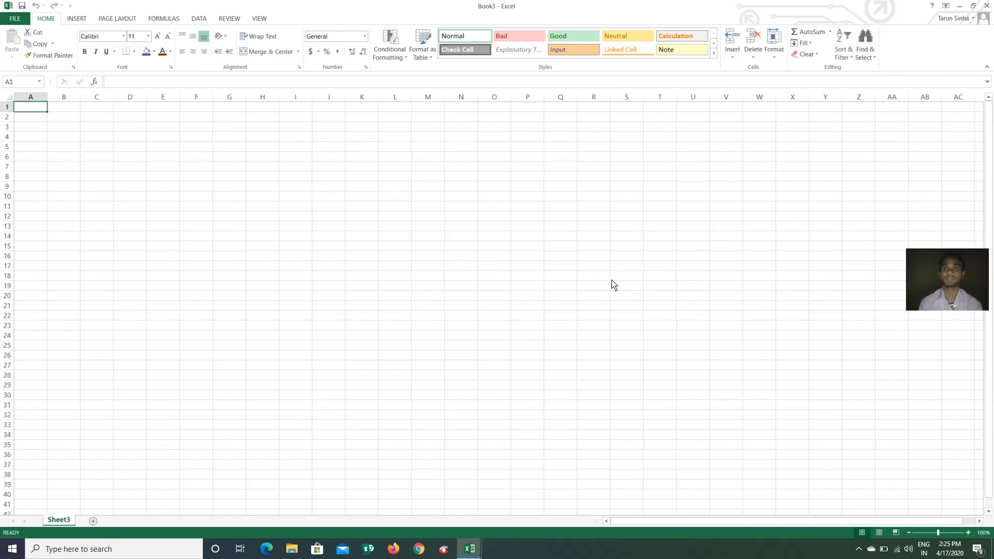
{"action": "left_click", "coordinate": [775, 58]}
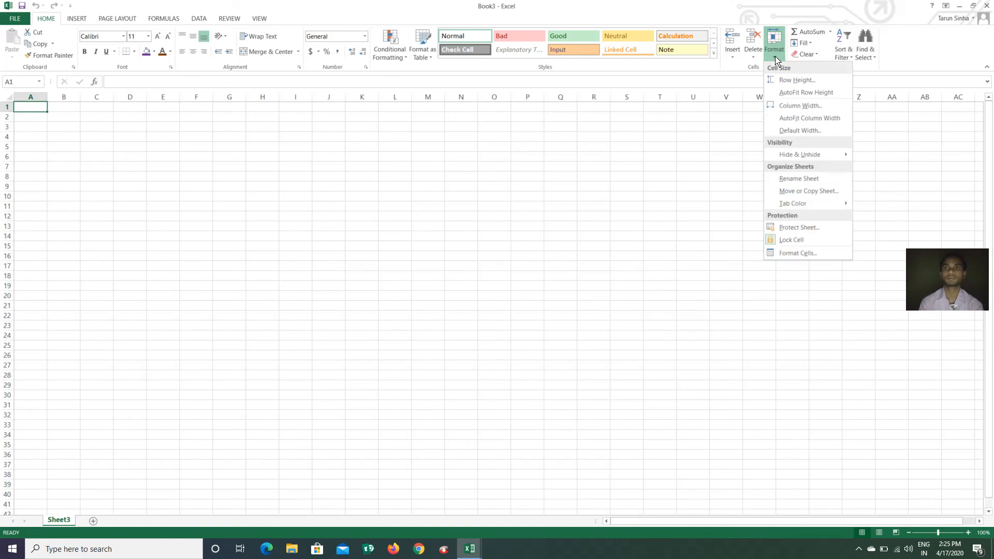
{"action": "mouse_move", "coordinate": [822, 160]}
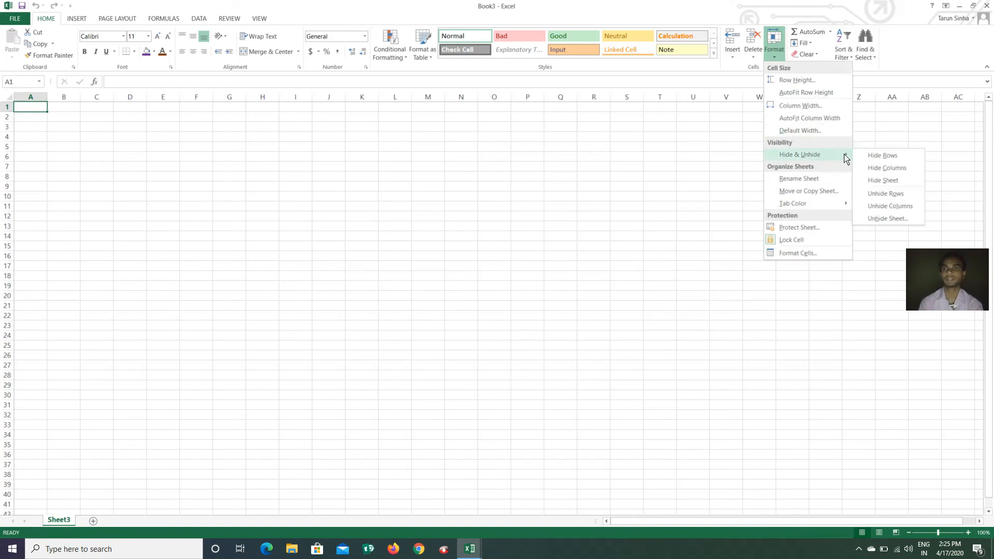
{"action": "left_click", "coordinate": [906, 222]}
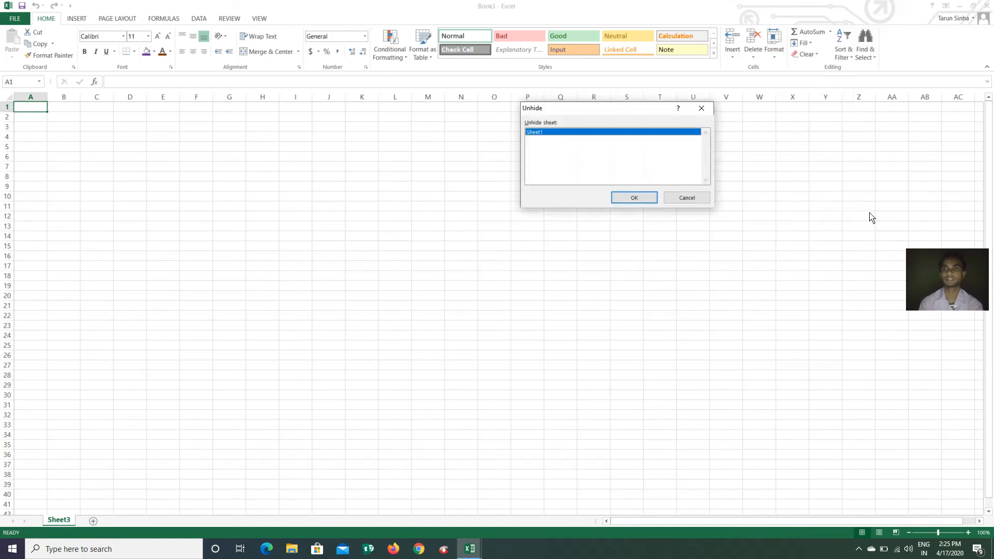
{"action": "left_click", "coordinate": [634, 197]}
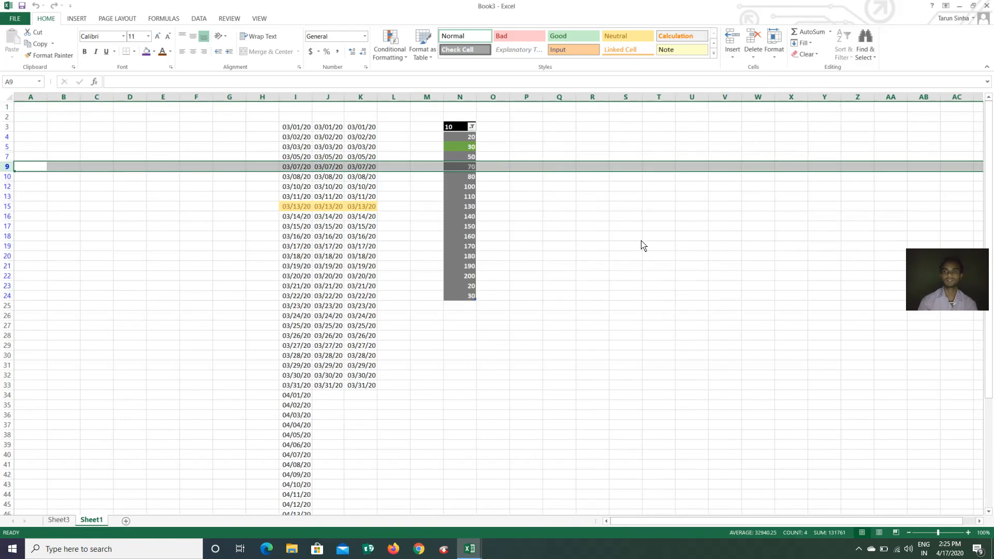
{"action": "left_click", "coordinate": [774, 46]}
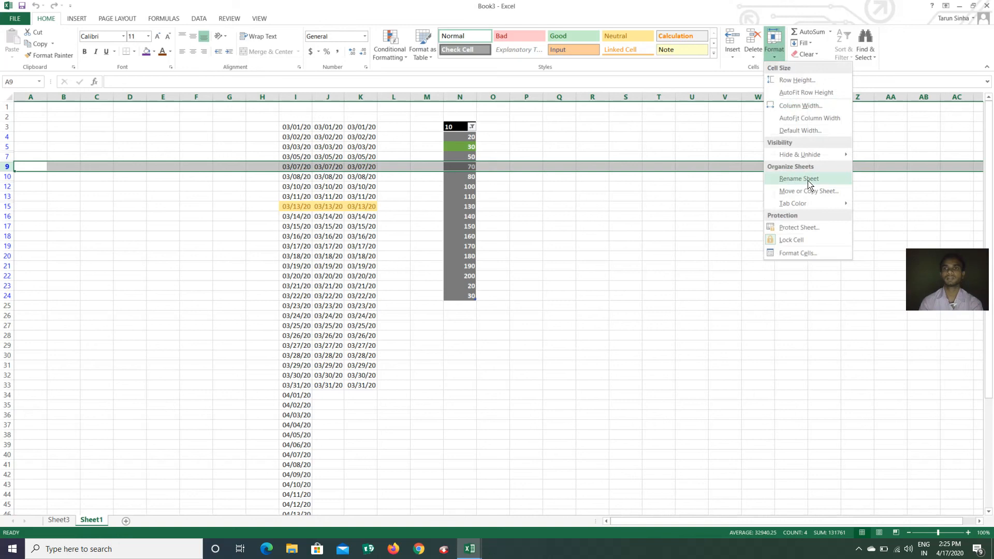
{"action": "left_click", "coordinate": [671, 299]}
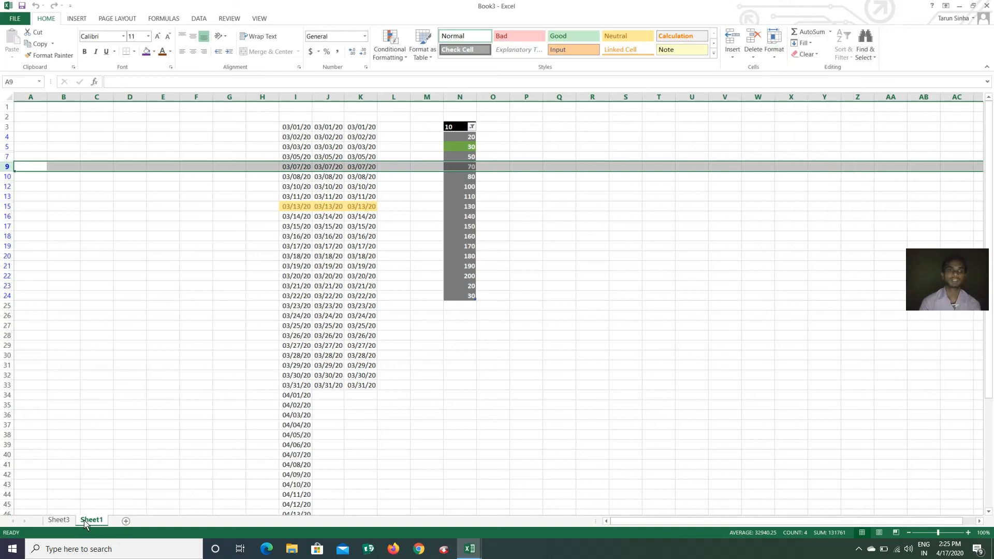
{"action": "left_click", "coordinate": [64, 523]}
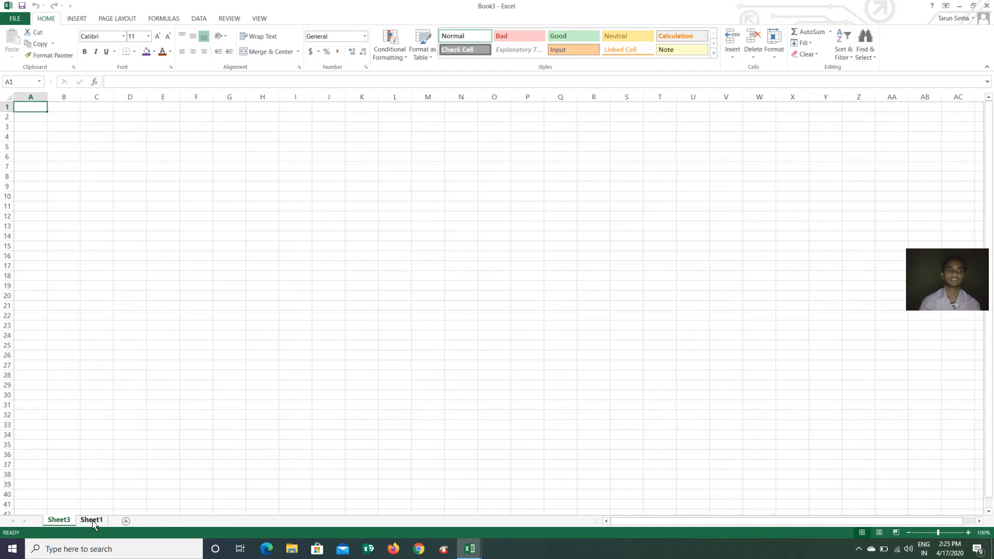
{"action": "left_click", "coordinate": [89, 521]}
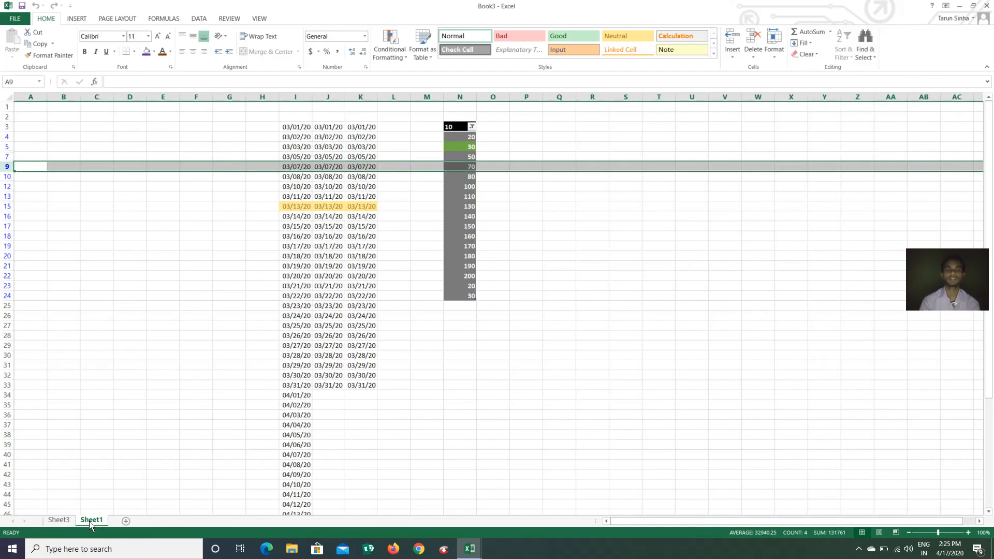
Rename Sheet1 to REPOT with Format > Rename Sheet
{"action": "left_click", "coordinate": [777, 59]}
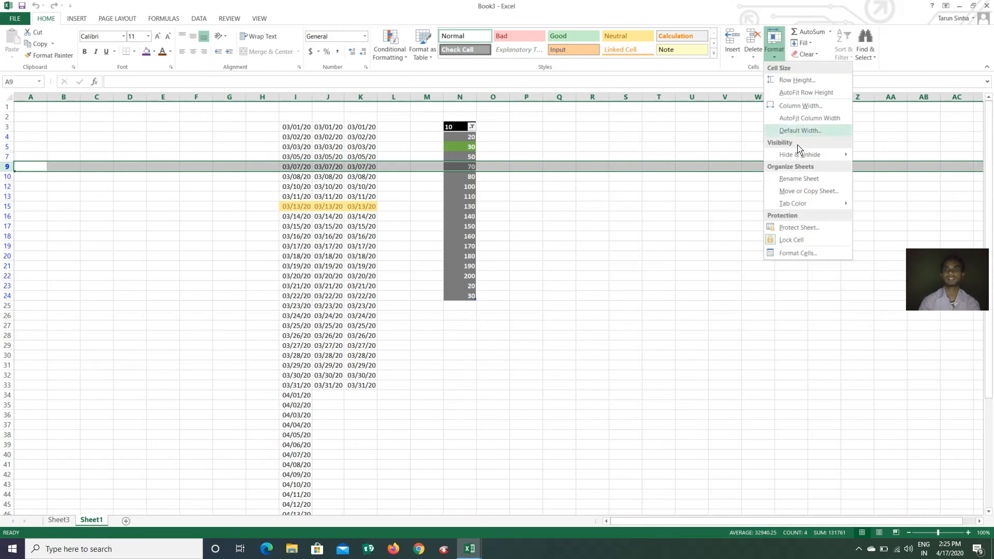
{"action": "left_click", "coordinate": [799, 178]}
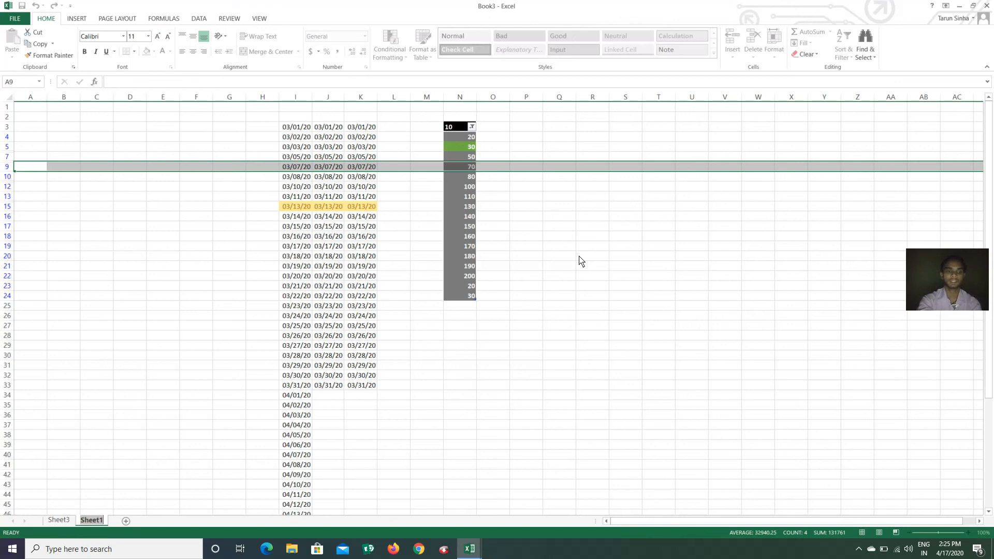
{"action": "type", "text": "REP"}
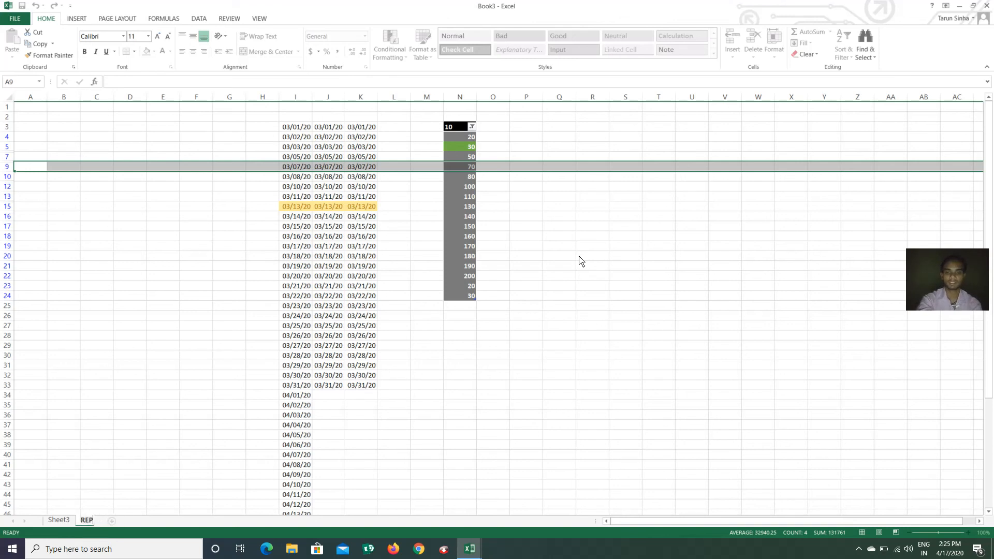
{"action": "type", "text": "OT"}
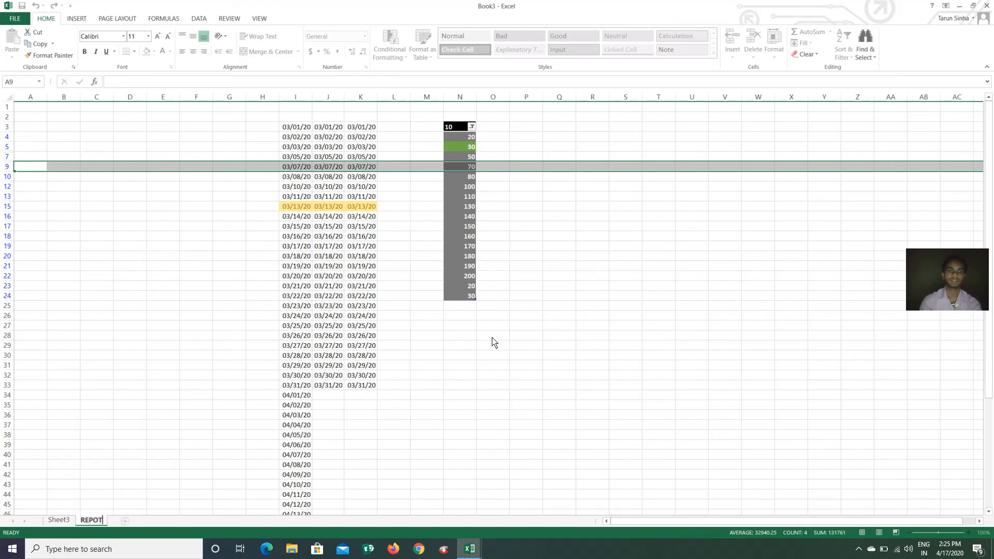
{"action": "left_click", "coordinate": [492, 338]}
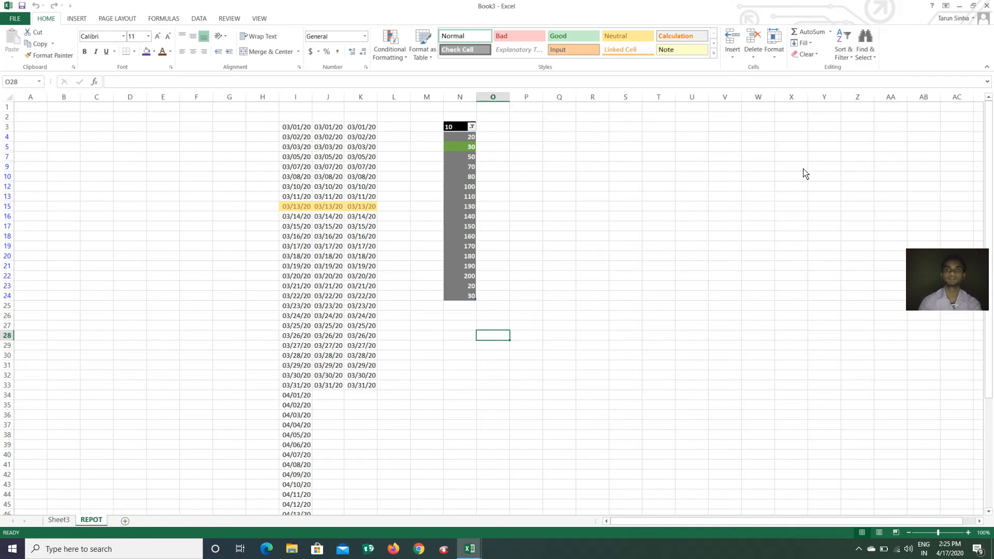
{"action": "left_click", "coordinate": [773, 47]}
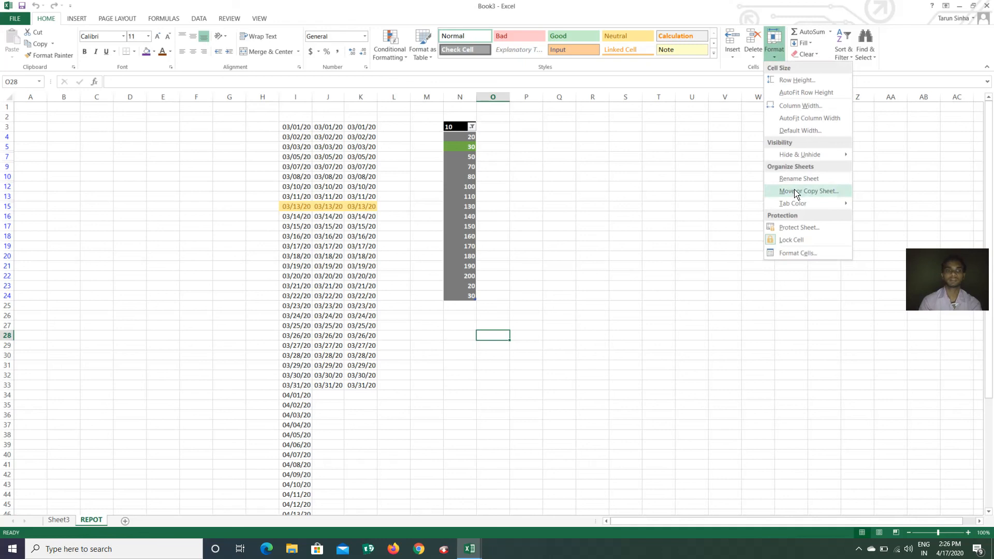
Switch to Sheet3 and move it to the end of the workbook, after REPOT
{"action": "left_click", "coordinate": [377, 435]}
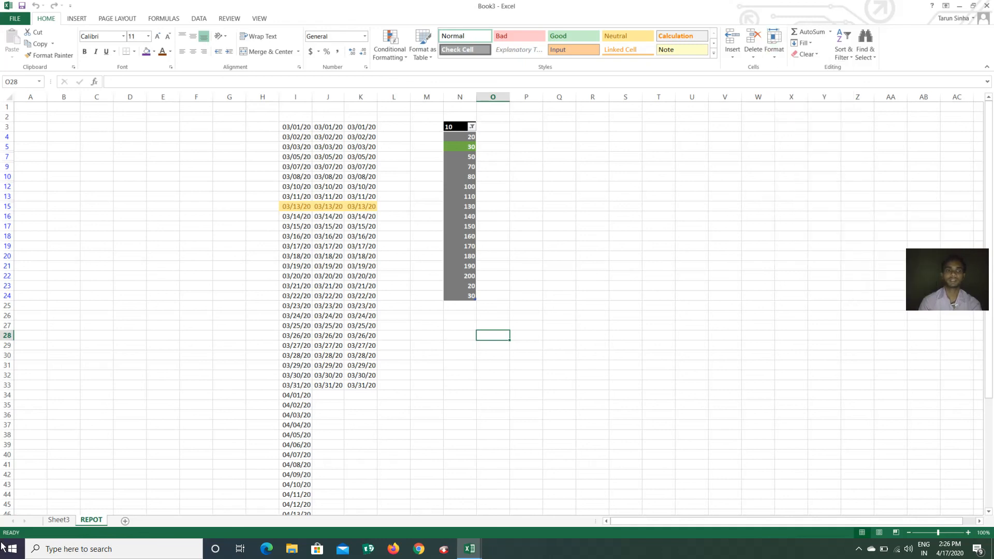
{"action": "left_click", "coordinate": [58, 519]}
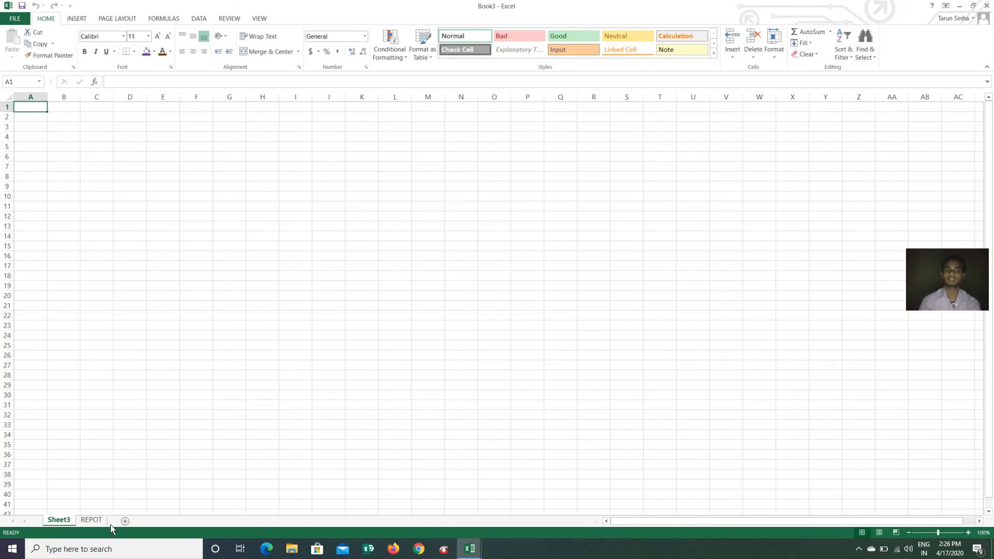
{"action": "left_click", "coordinate": [93, 486]}
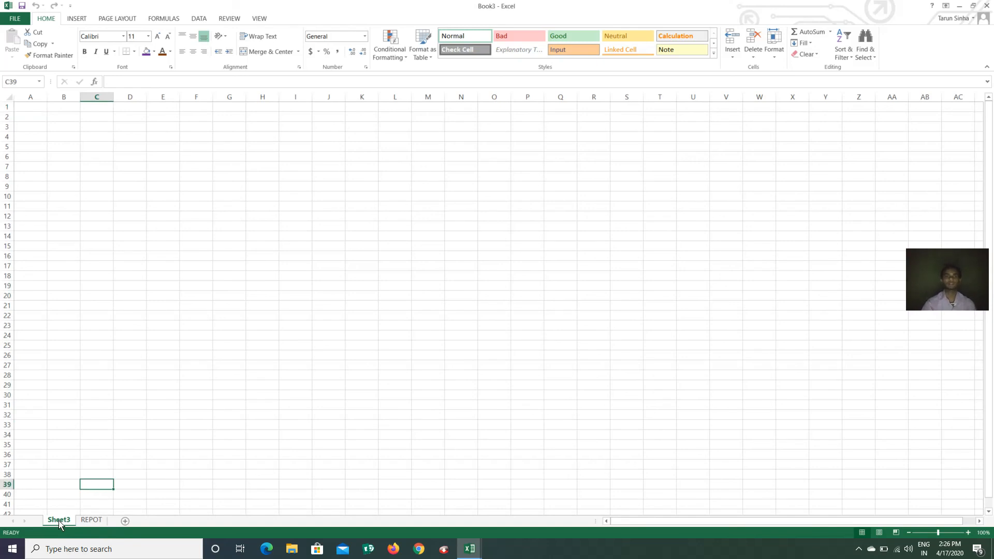
{"action": "left_click", "coordinate": [774, 52]}
{"action": "left_click", "coordinate": [832, 191]}
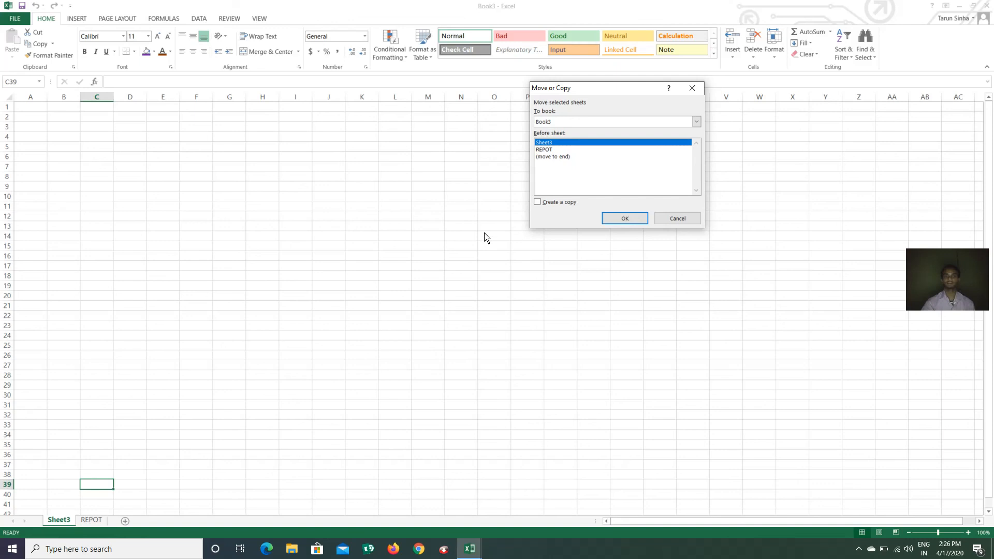
{"action": "left_click", "coordinate": [562, 157]}
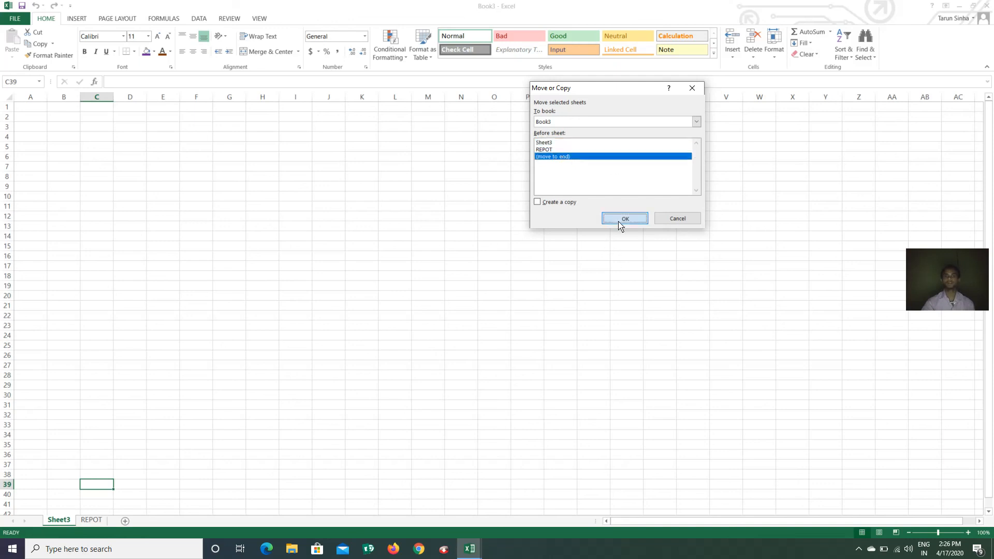
{"action": "left_click", "coordinate": [623, 219]}
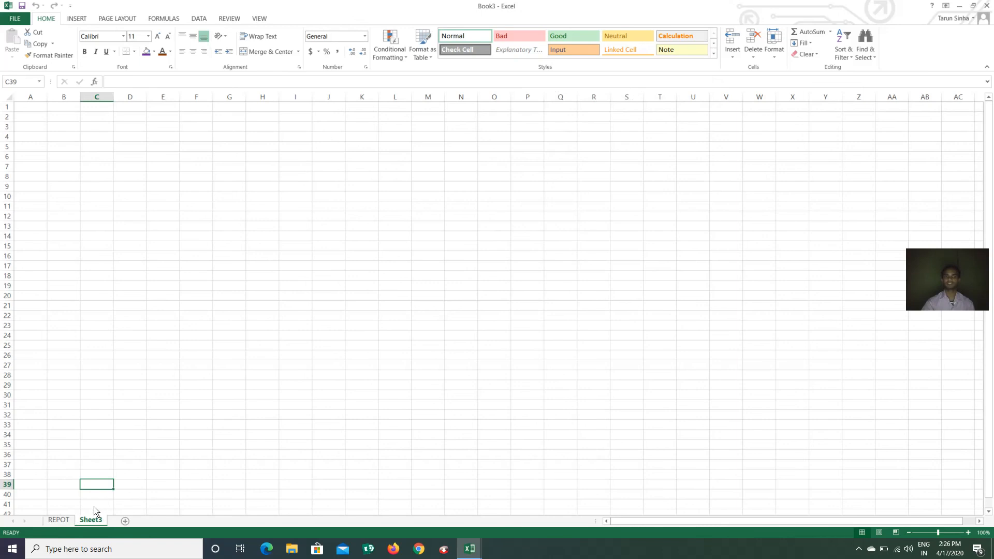
Copy the REPOT sheet as REPOT (2), placed first in the workbook
{"action": "left_click", "coordinate": [58, 519]}
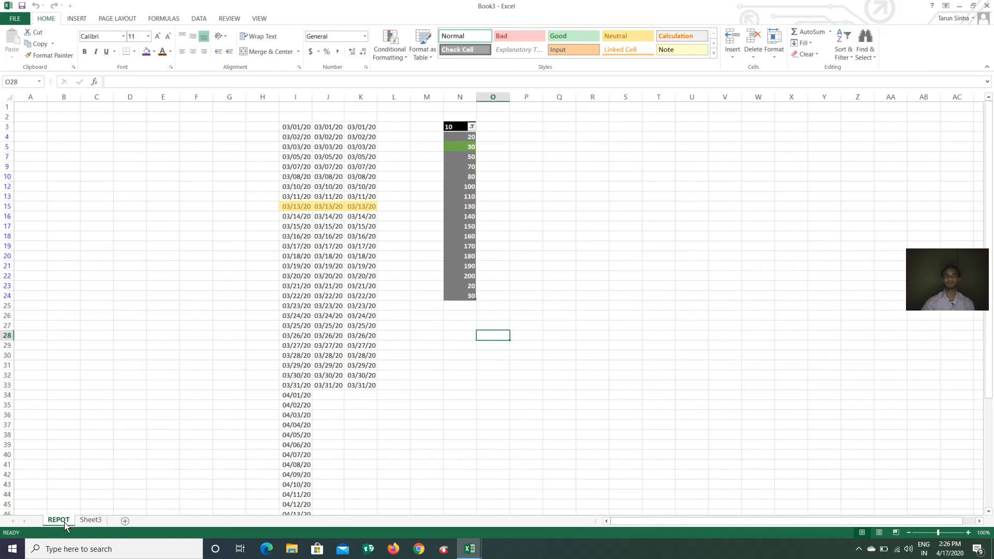
{"action": "left_click", "coordinate": [775, 52]}
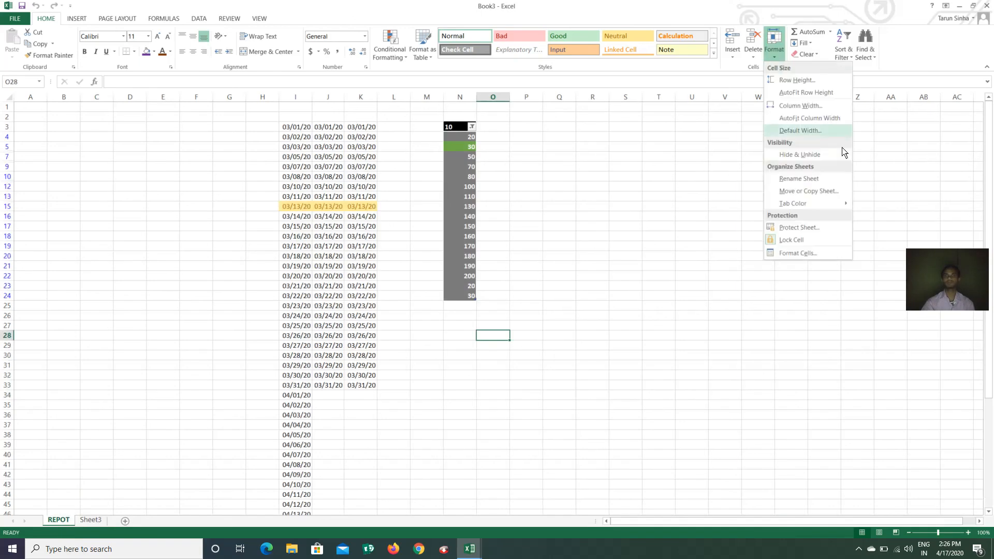
{"action": "left_click", "coordinate": [811, 193]}
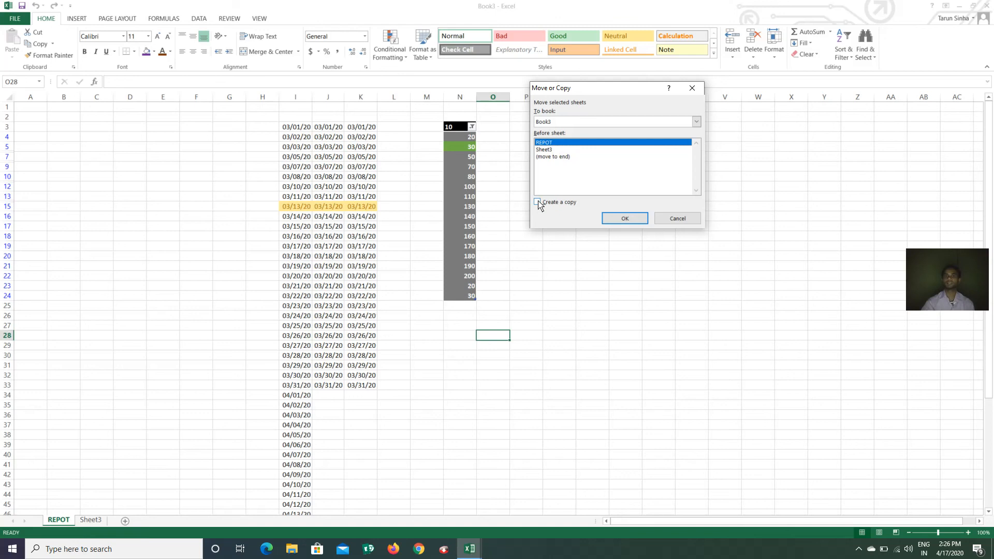
{"action": "left_click", "coordinate": [625, 220]}
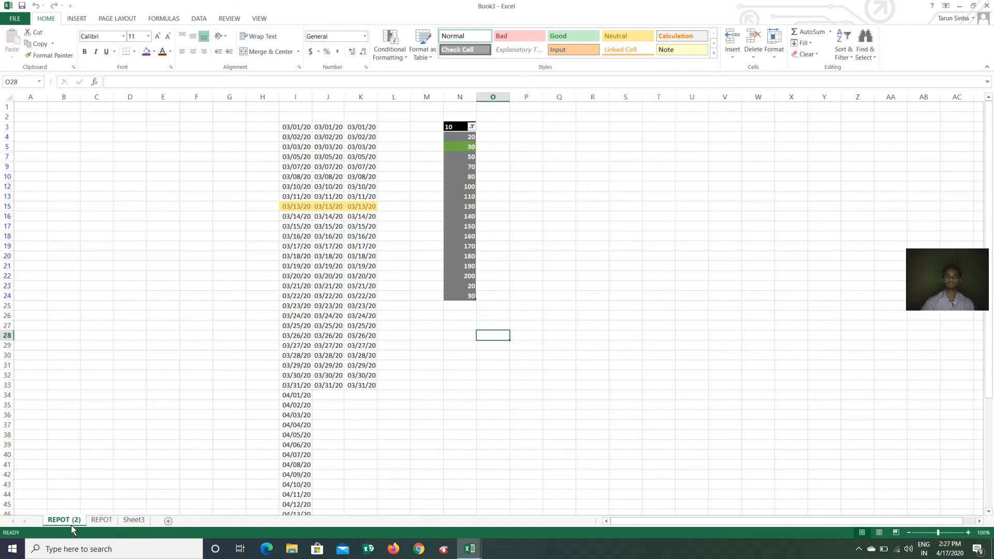
{"action": "left_click", "coordinate": [100, 520]}
{"action": "left_click", "coordinate": [62, 520]}
{"action": "left_click", "coordinate": [775, 57]}
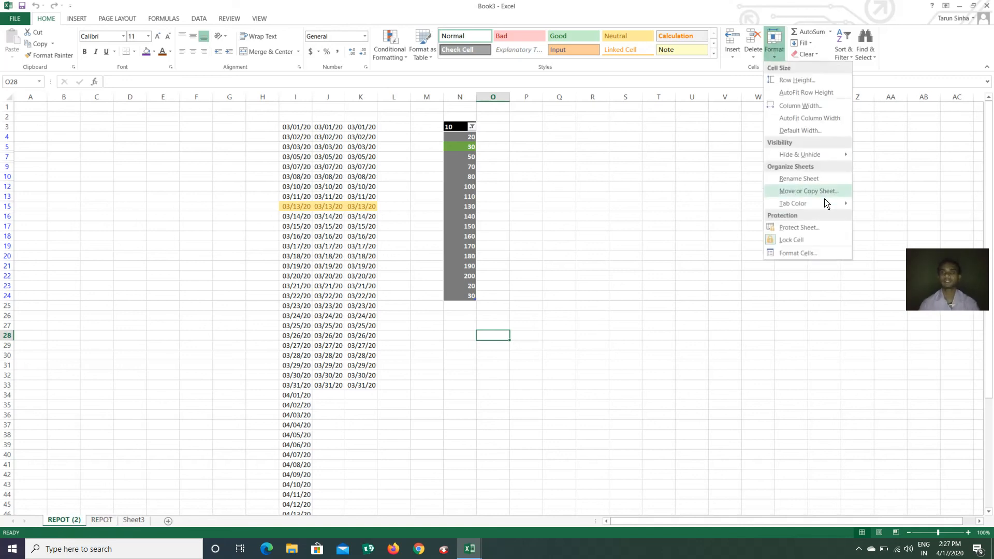
{"action": "mouse_move", "coordinate": [820, 207]}
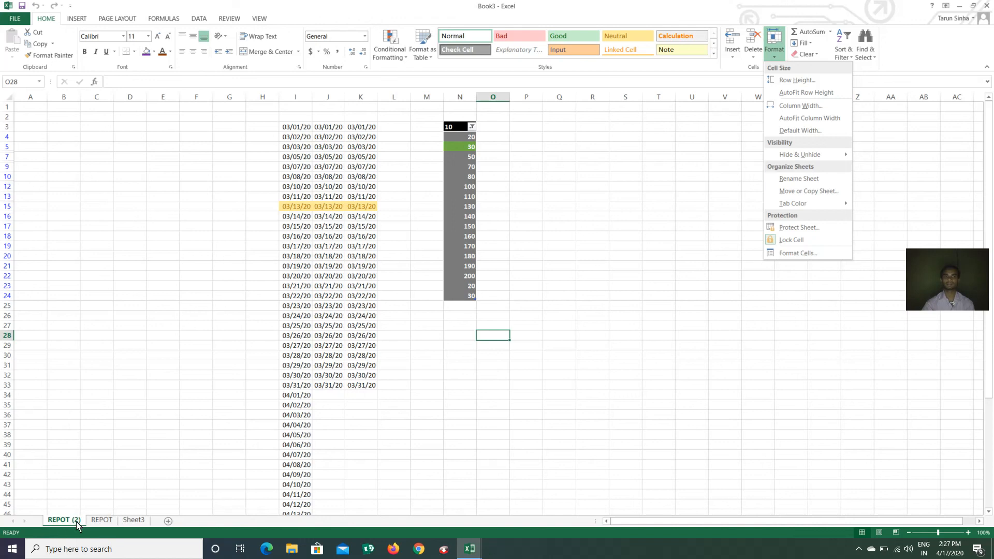
{"action": "mouse_move", "coordinate": [788, 208]}
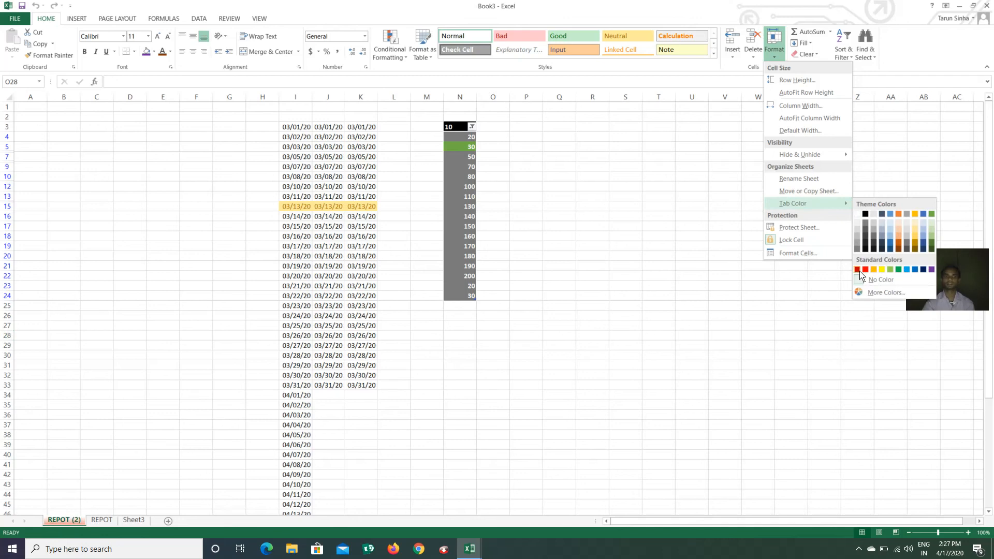
{"action": "left_click", "coordinate": [600, 282]}
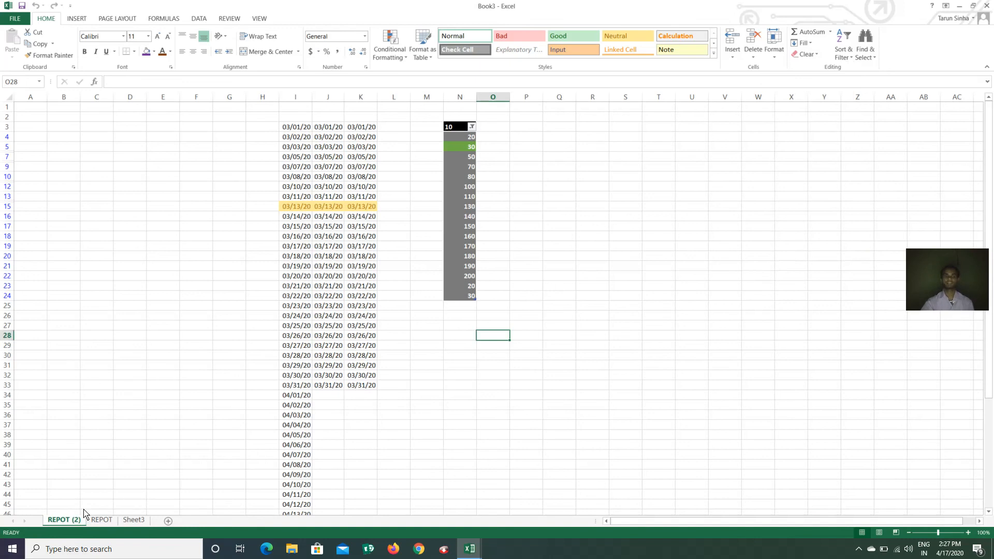
Protect REPOT (2), allowing formatting cells, columns and rows, plus inserting and deleting columns and rows
{"action": "left_click", "coordinate": [774, 48]}
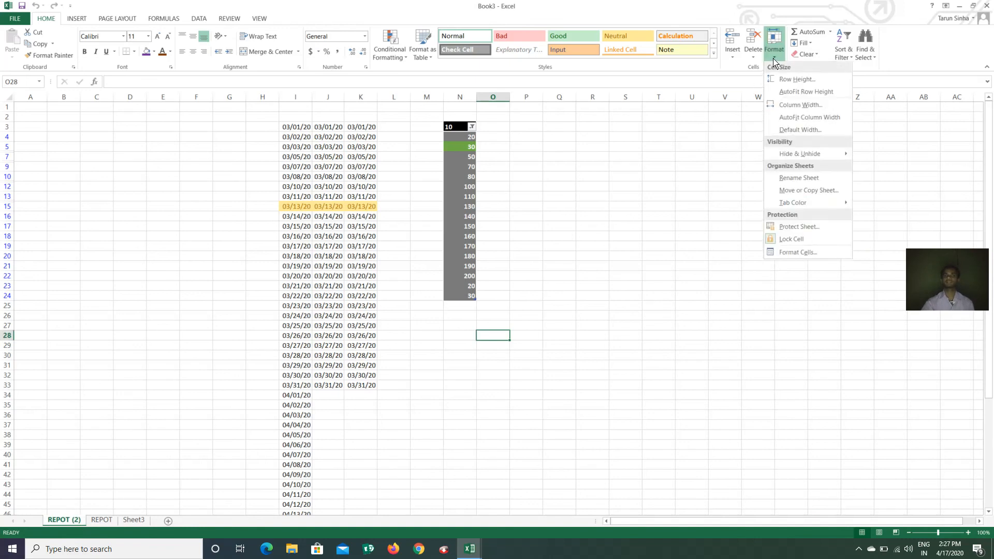
{"action": "left_click", "coordinate": [795, 231]}
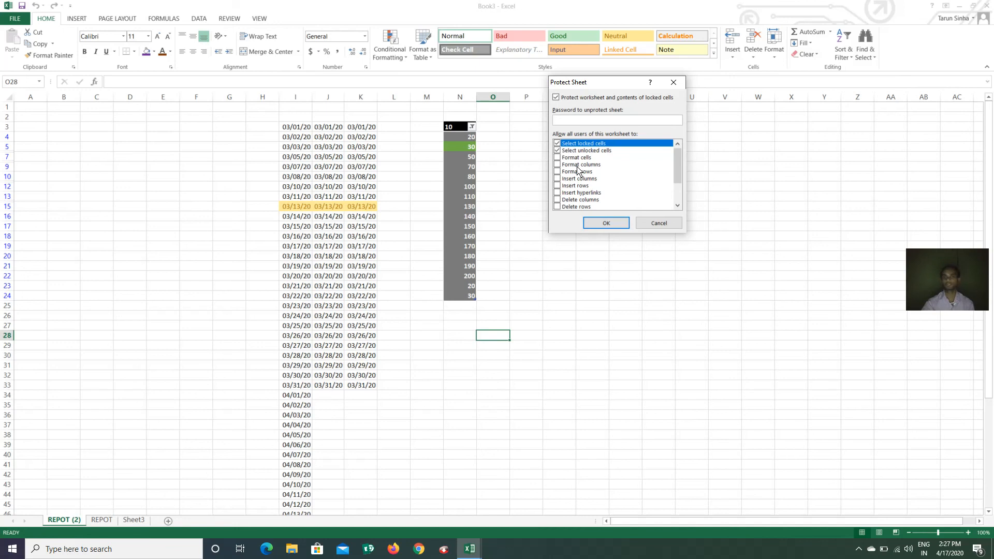
{"action": "left_click", "coordinate": [561, 160]}
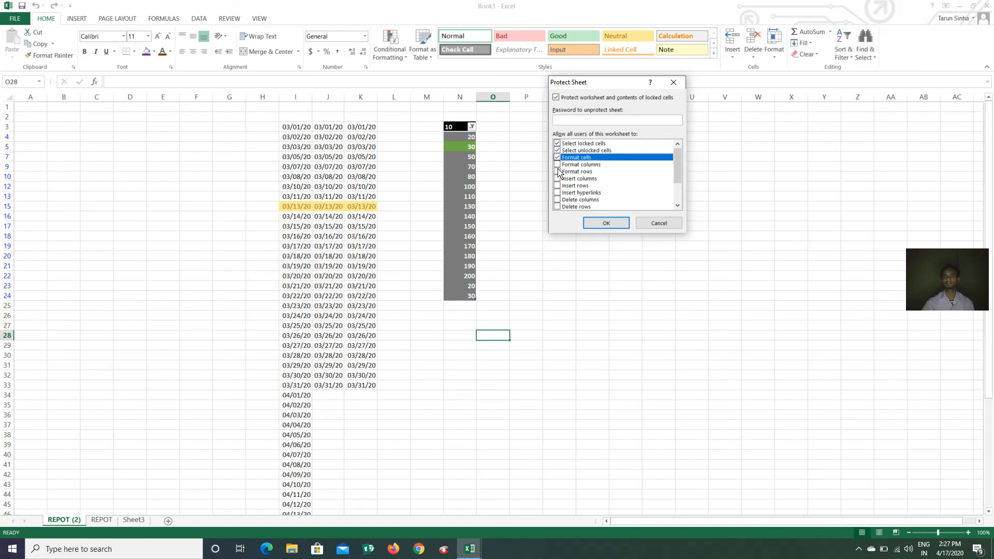
{"action": "left_click", "coordinate": [557, 164]}
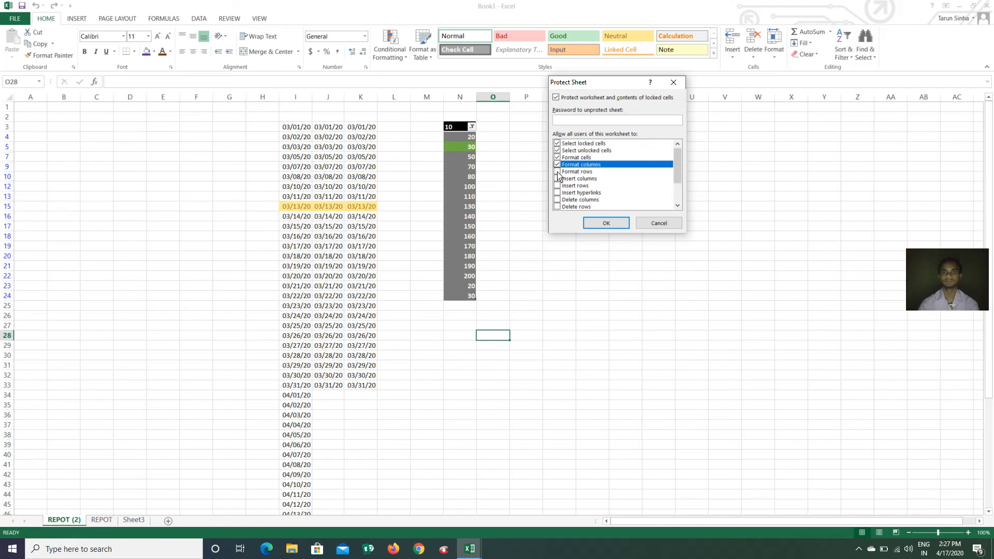
{"action": "left_click", "coordinate": [557, 171]}
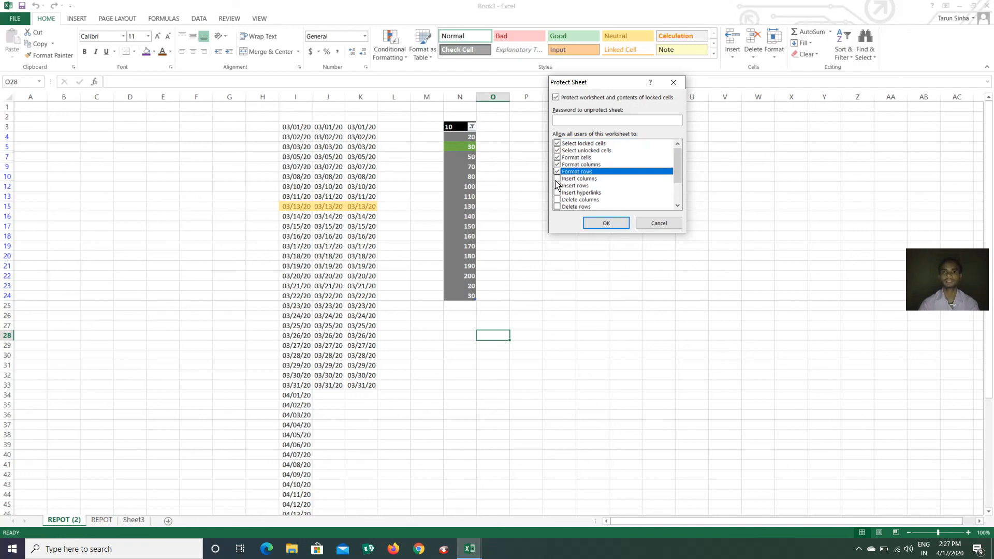
{"action": "left_click", "coordinate": [557, 180]}
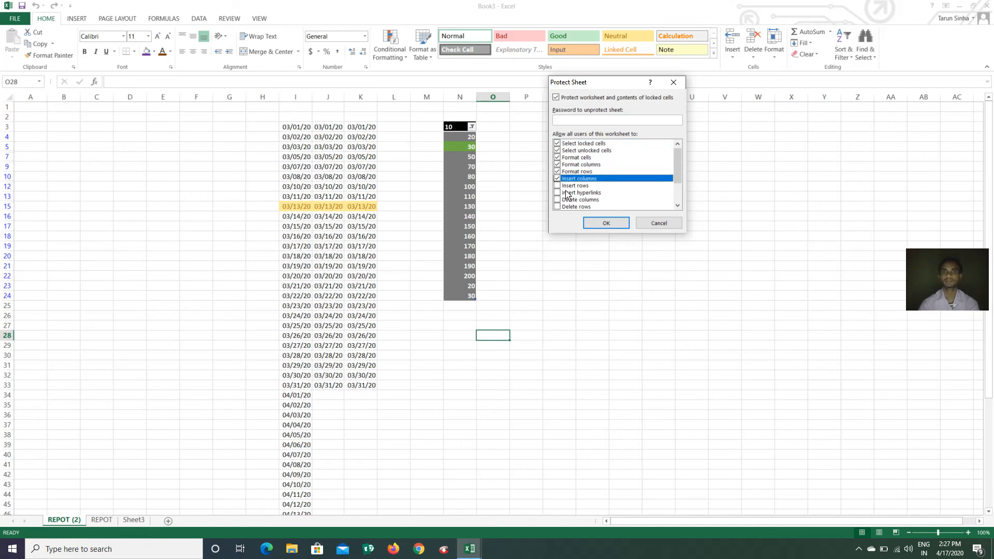
{"action": "left_click", "coordinate": [558, 186]}
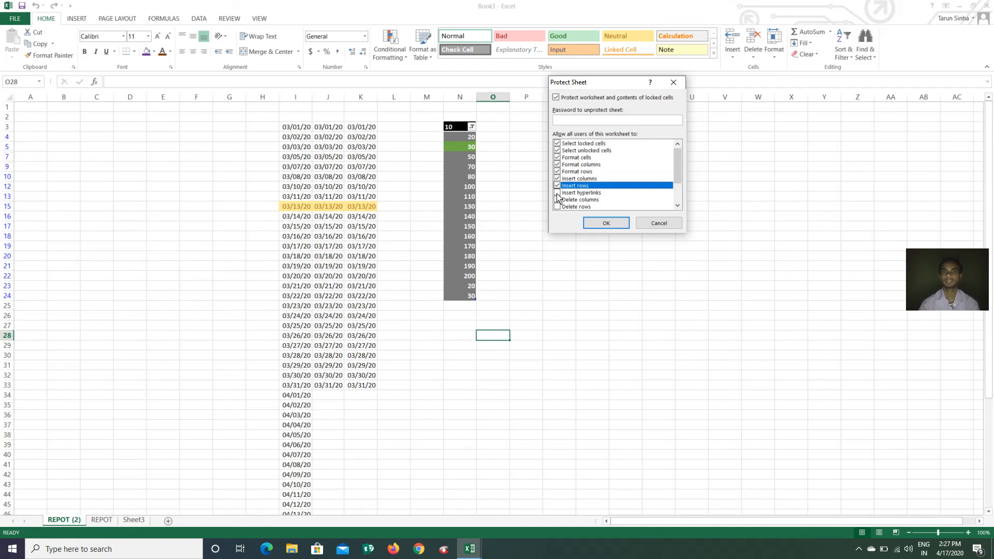
{"action": "left_click", "coordinate": [558, 194]}
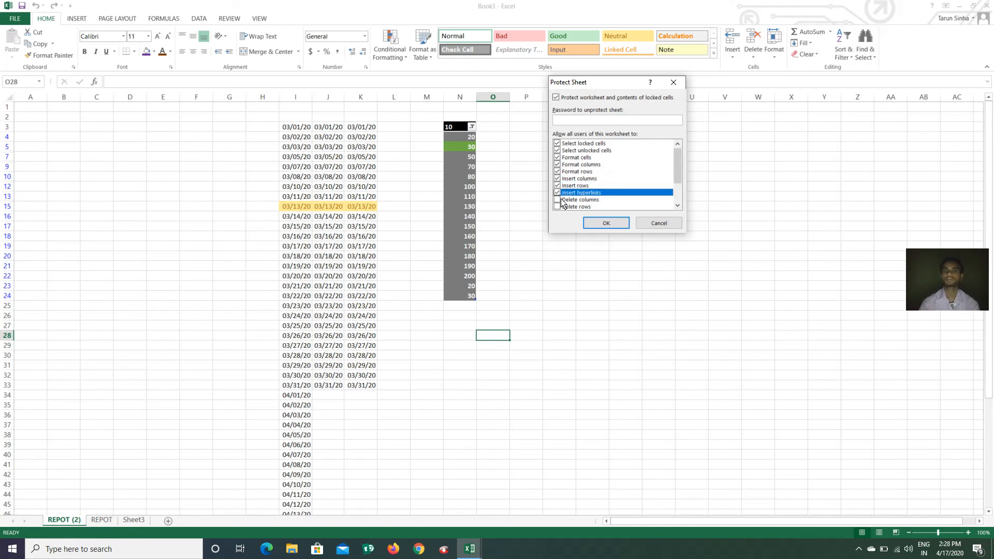
{"action": "left_click", "coordinate": [561, 201]}
{"action": "left_click", "coordinate": [562, 207]}
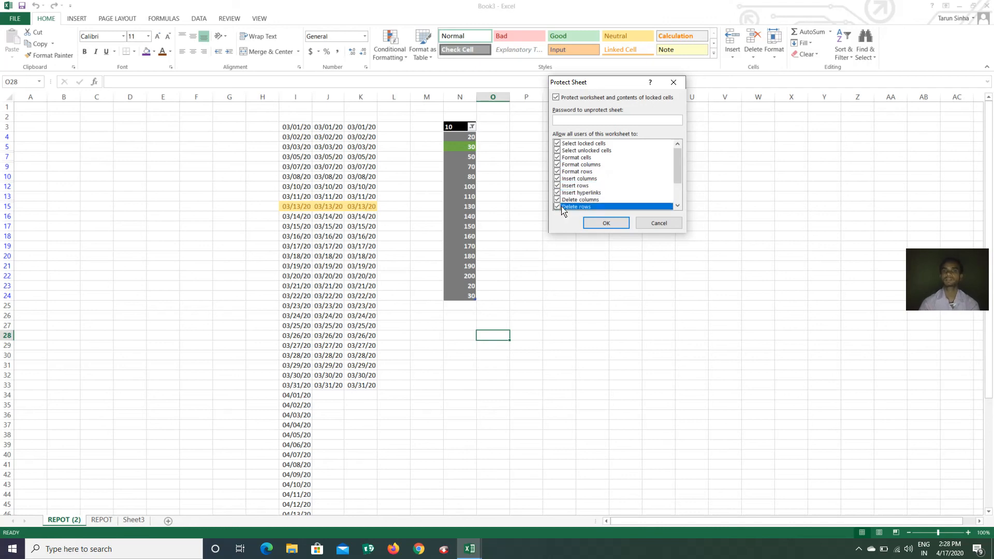
Enter and confirm the sheet protection password
{"action": "left_click", "coordinate": [582, 121]}
{"action": "scroll", "coordinate": [595, 176], "scroll_direction": "down", "scroll_amount": 2}
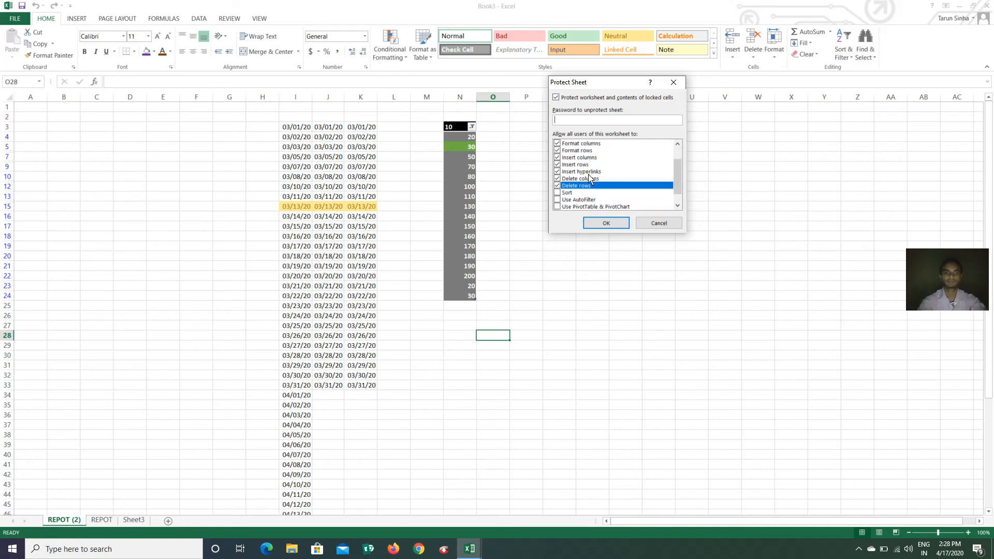
{"action": "type", "text": "23"}
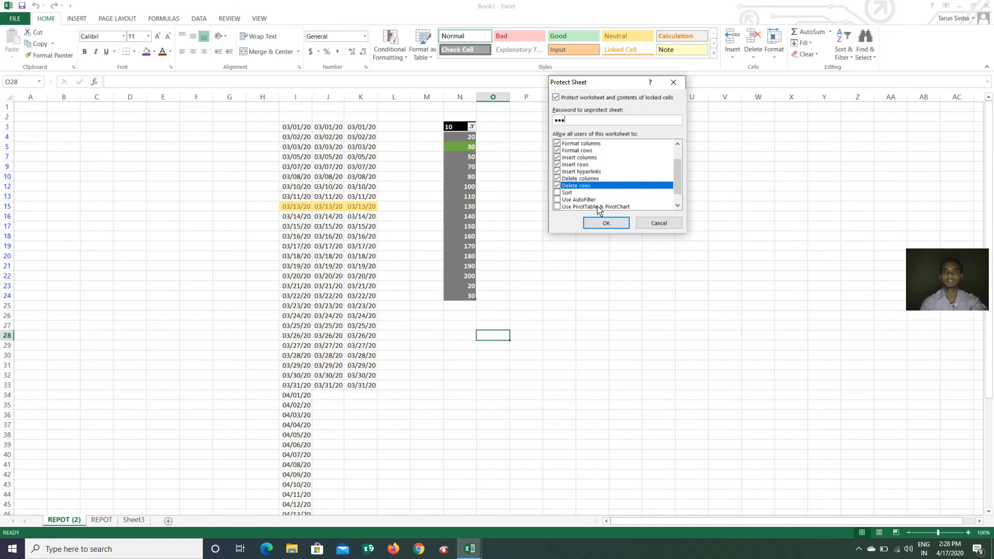
{"action": "left_click", "coordinate": [603, 222]}
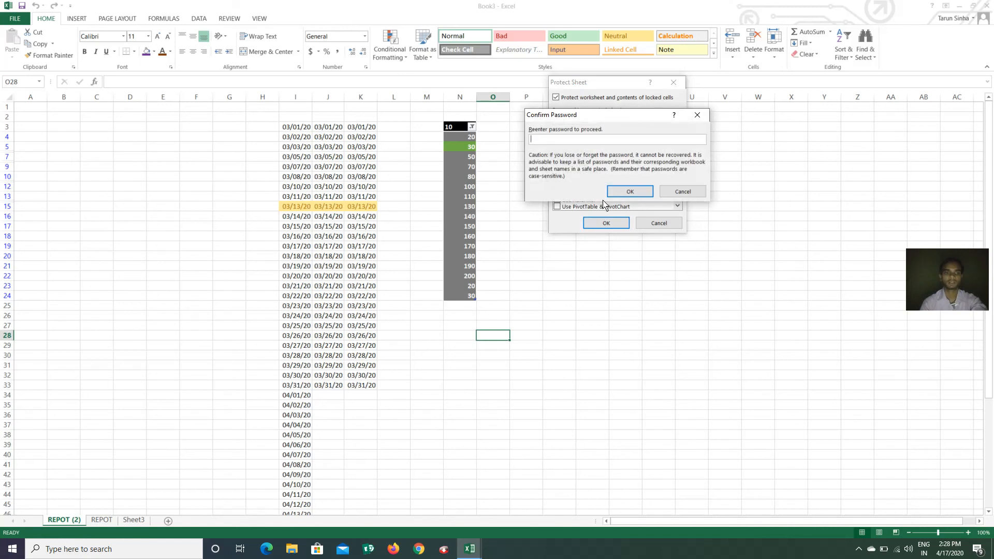
{"action": "type", "text": "123"}
{"action": "left_click", "coordinate": [630, 190]}
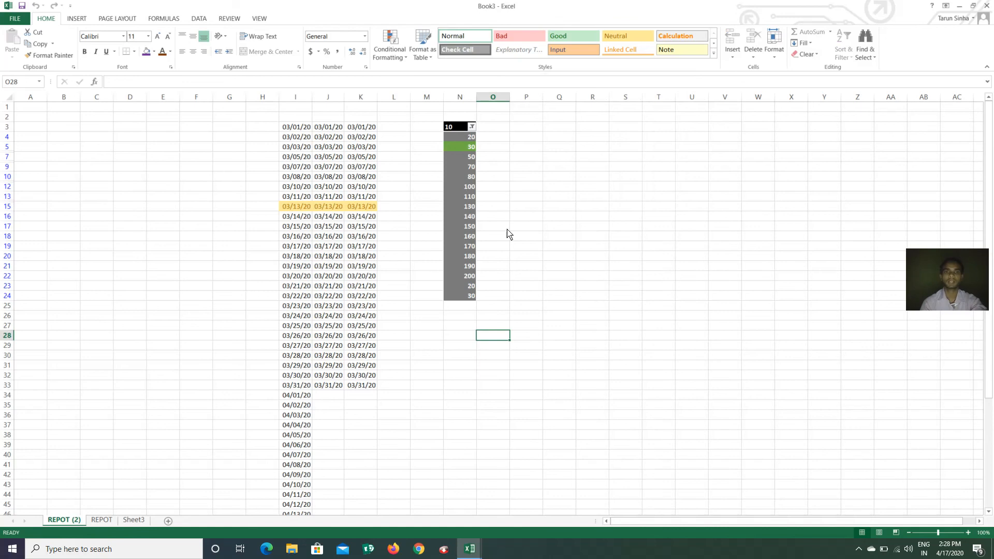
Try deleting column L, which brings up the locked-cells warning
{"action": "left_click", "coordinate": [426, 97]}
{"action": "left_click", "coordinate": [394, 97]}
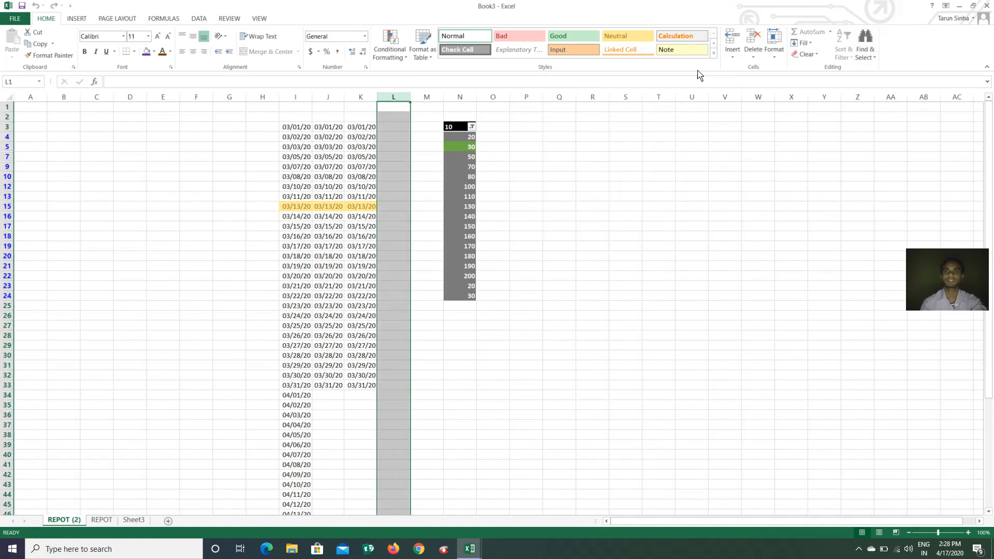
{"action": "left_click", "coordinate": [754, 60]}
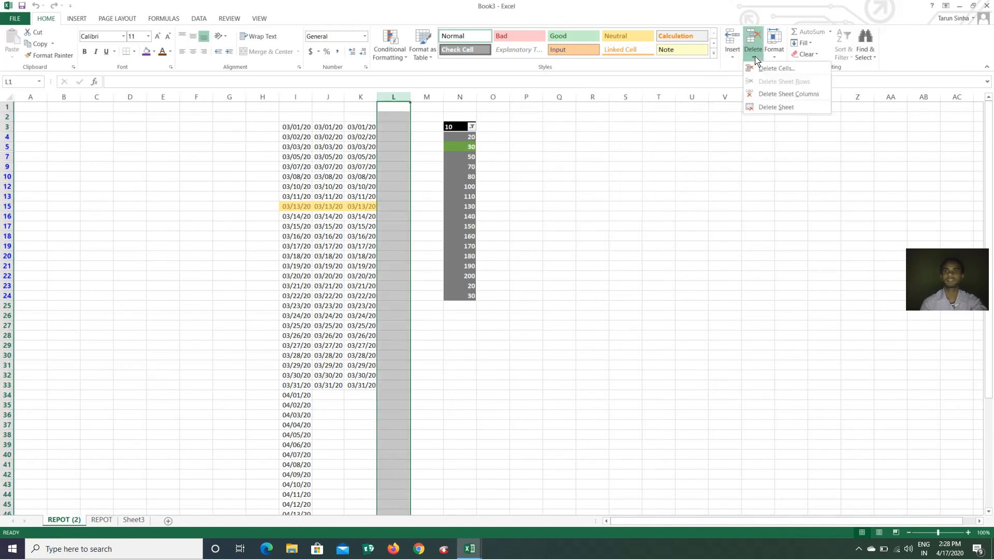
{"action": "left_click", "coordinate": [783, 94]}
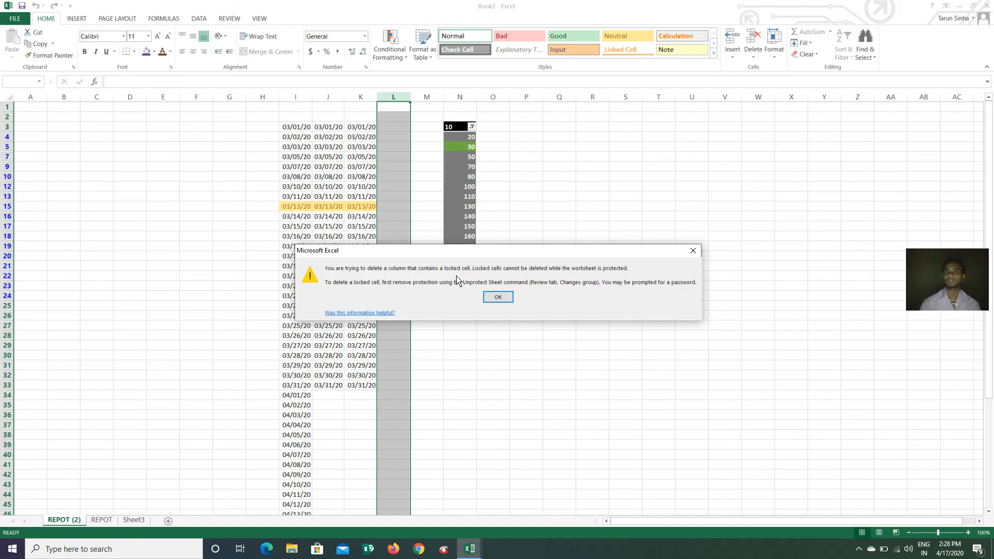
Dismiss the locked-cells warning and unprotect REPOT (2) using its password
{"action": "left_click", "coordinate": [494, 299]}
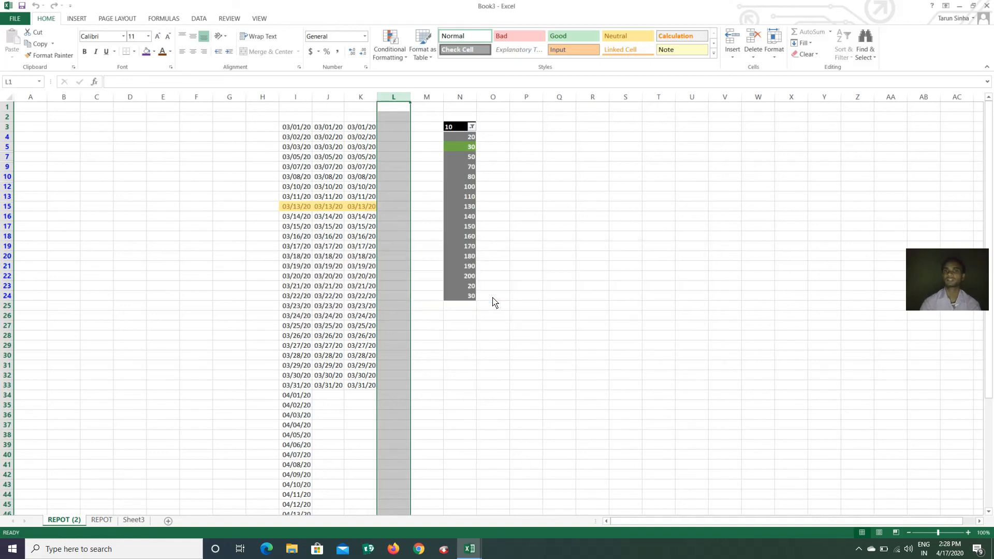
{"action": "left_click", "coordinate": [775, 57]}
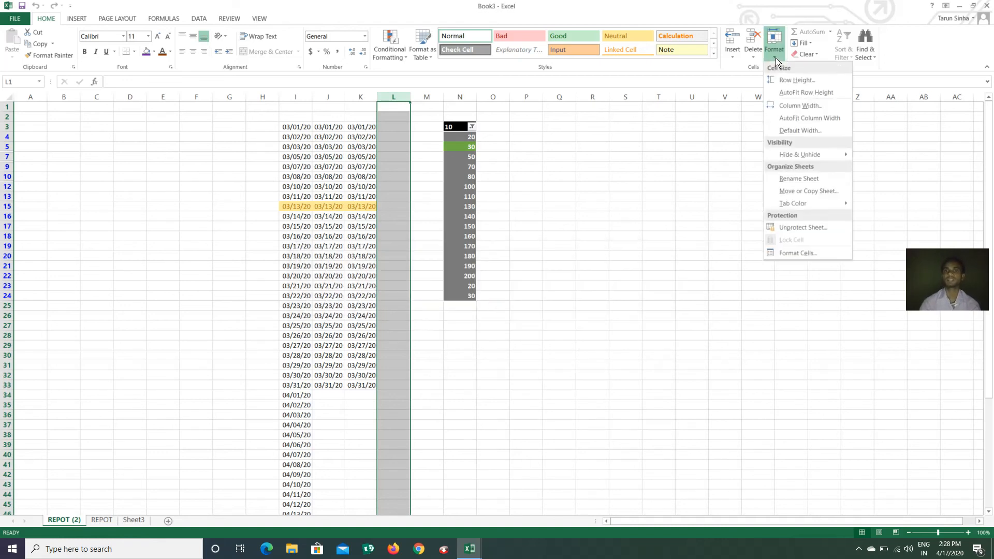
{"action": "left_click", "coordinate": [809, 230]}
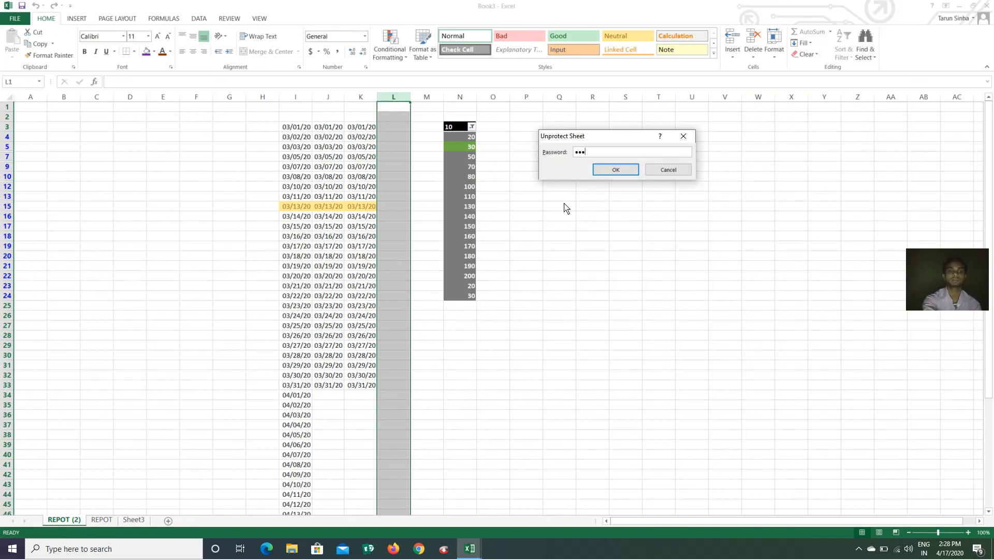
{"action": "left_click", "coordinate": [620, 172]}
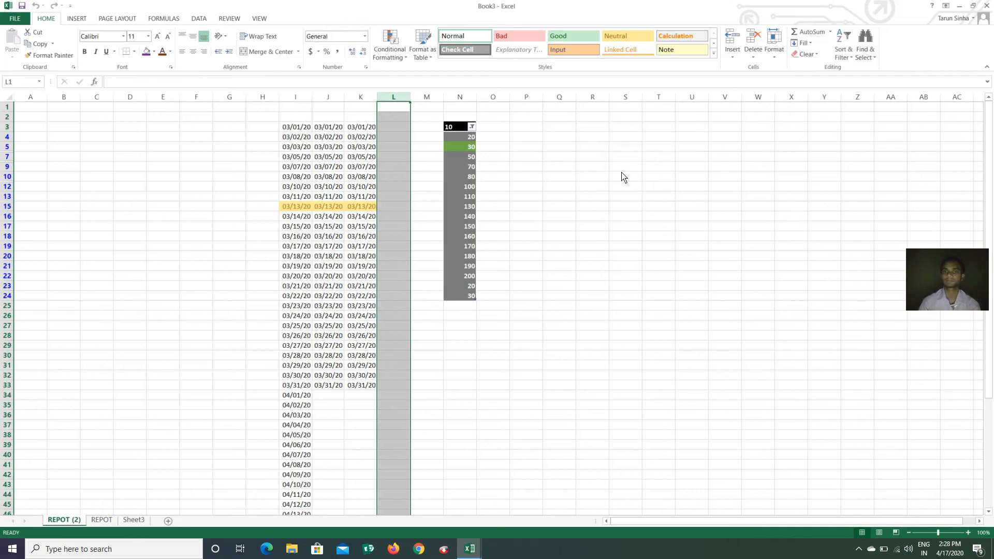
{"action": "left_click", "coordinate": [569, 257]}
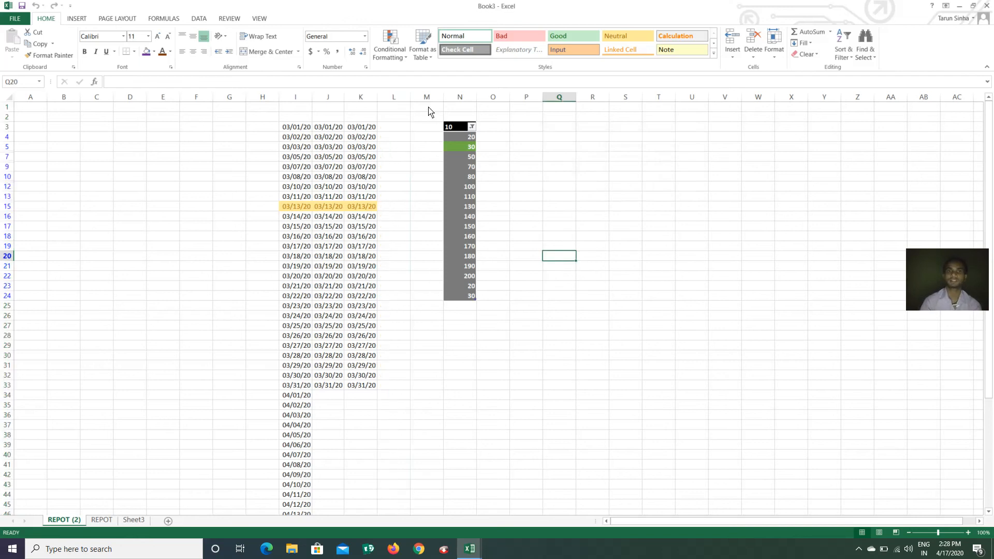
Delete column K, the third date column, from the sheet
{"action": "left_click", "coordinate": [390, 97]}
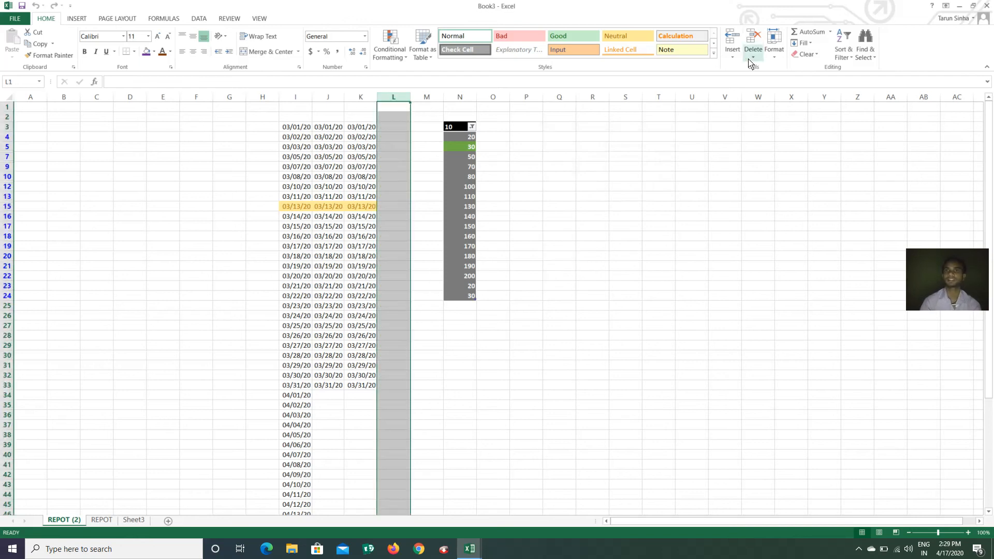
{"action": "left_click", "coordinate": [361, 97]}
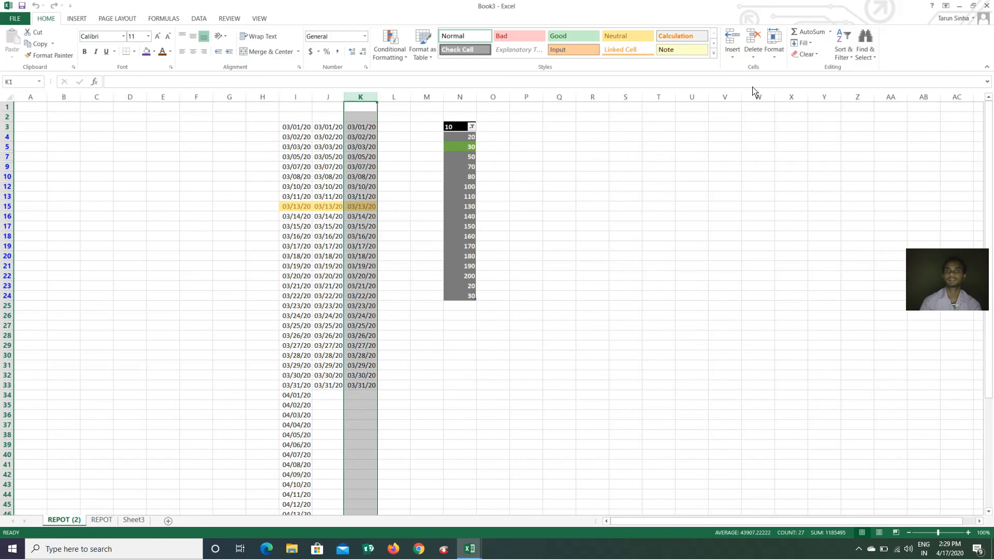
{"action": "left_click", "coordinate": [754, 59]}
{"action": "left_click", "coordinate": [811, 93]}
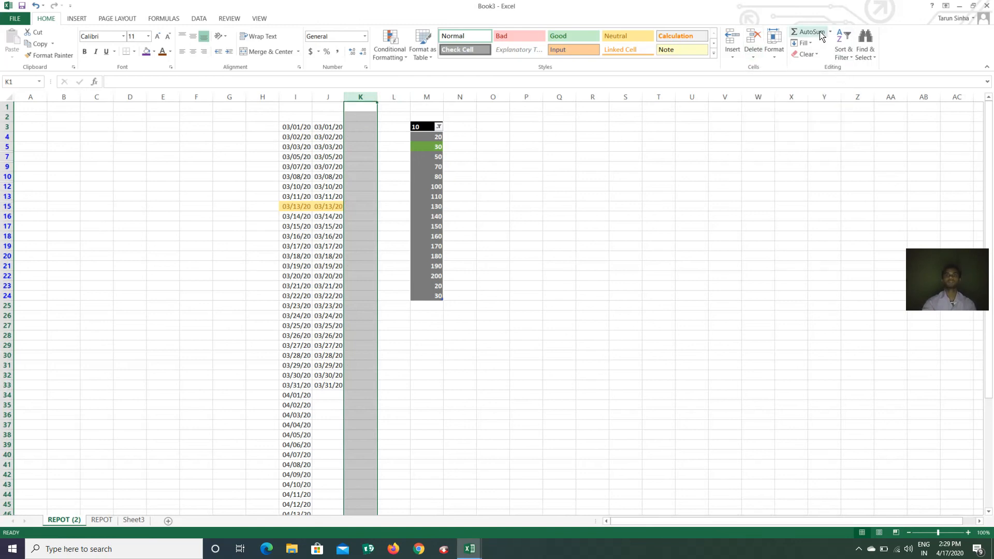
Select the empty cell M25 below the number table
{"action": "left_click", "coordinate": [601, 179]}
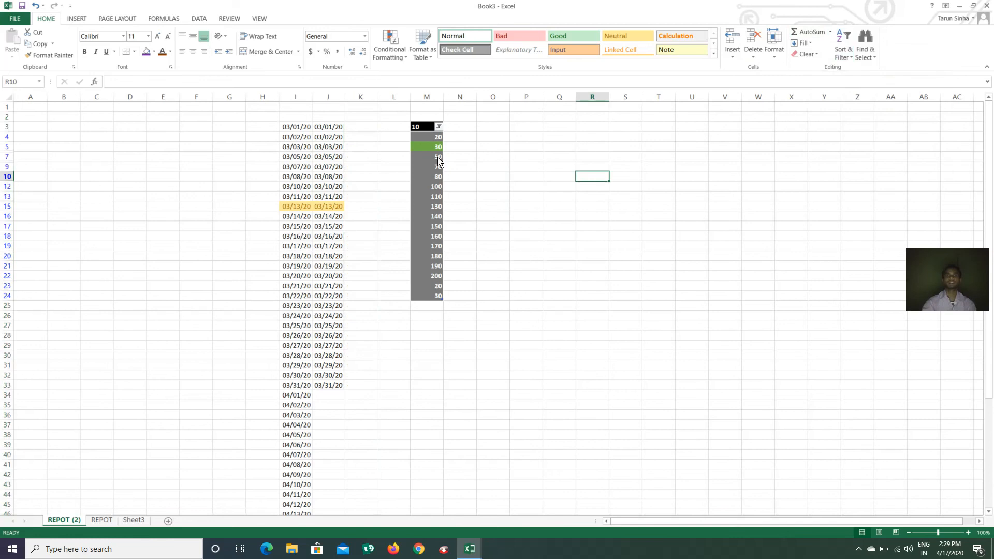
{"action": "left_click", "coordinate": [435, 138]}
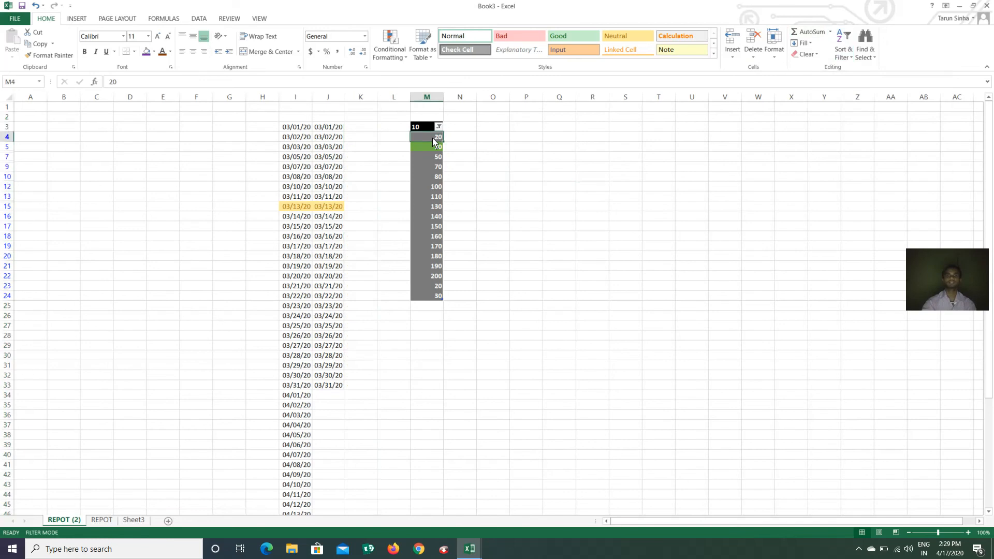
{"action": "left_click", "coordinate": [432, 308]}
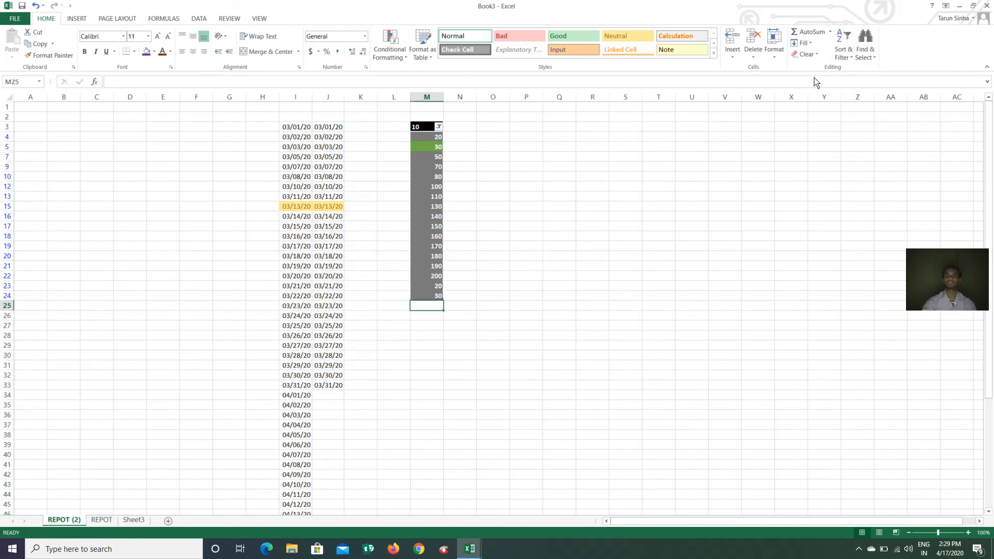
Insert the table's AutoSum total of 1830 into M25
{"action": "left_click", "coordinate": [830, 33]}
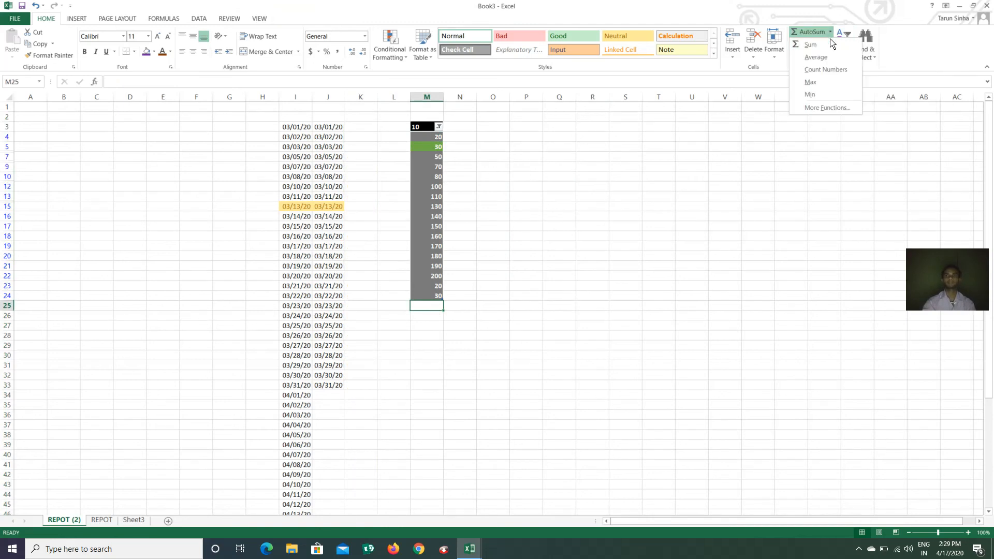
{"action": "left_click", "coordinate": [811, 45]}
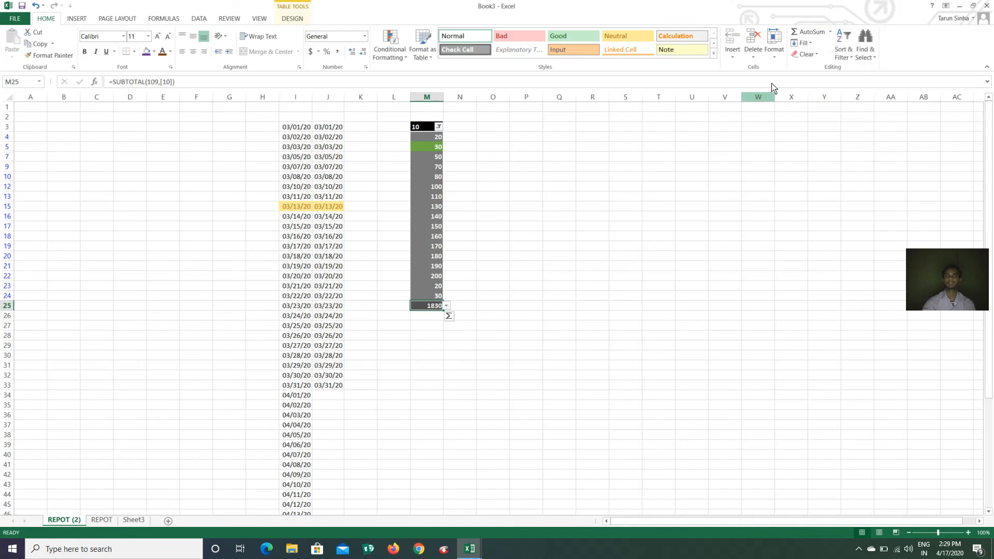
{"action": "left_click", "coordinate": [830, 32]}
{"action": "left_click", "coordinate": [611, 269]}
Put the average of M4:M26, 180.4545, into M27
{"action": "left_click", "coordinate": [427, 327]}
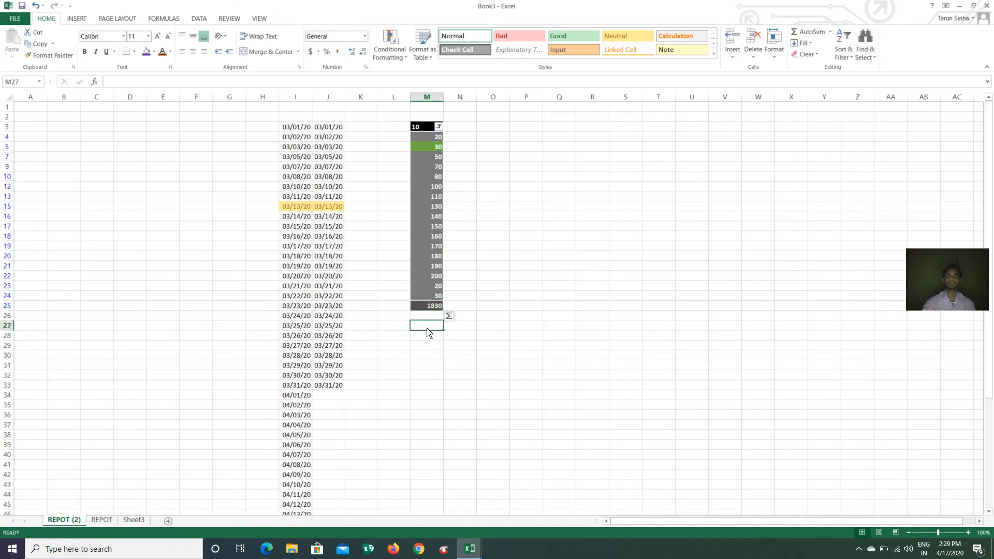
{"action": "left_click", "coordinate": [830, 32]}
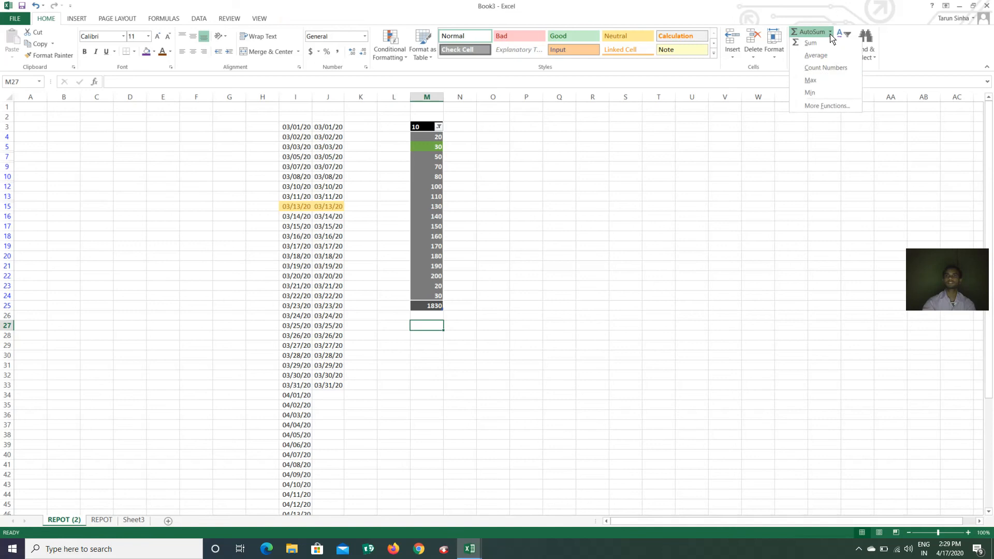
{"action": "left_click", "coordinate": [817, 66]}
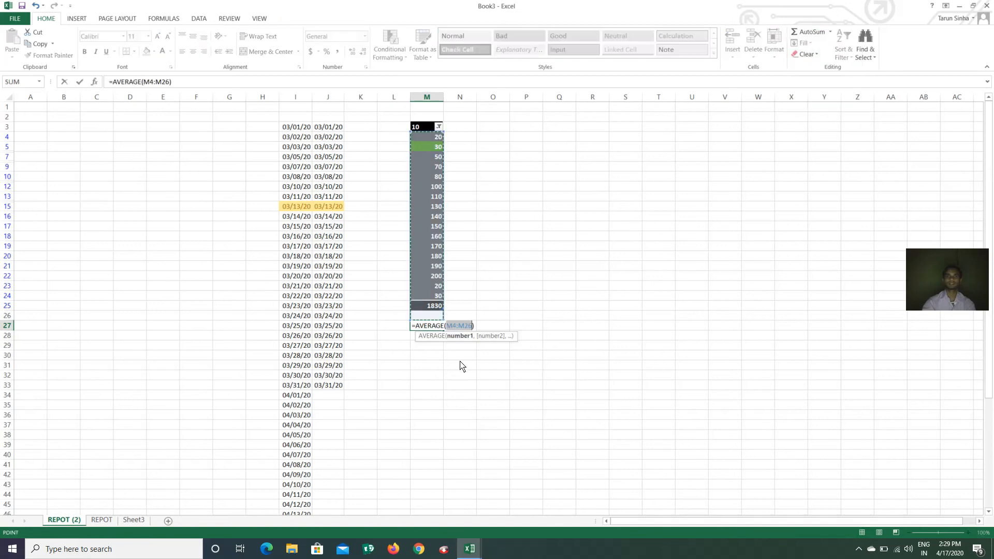
{"action": "key", "text": "Return"}
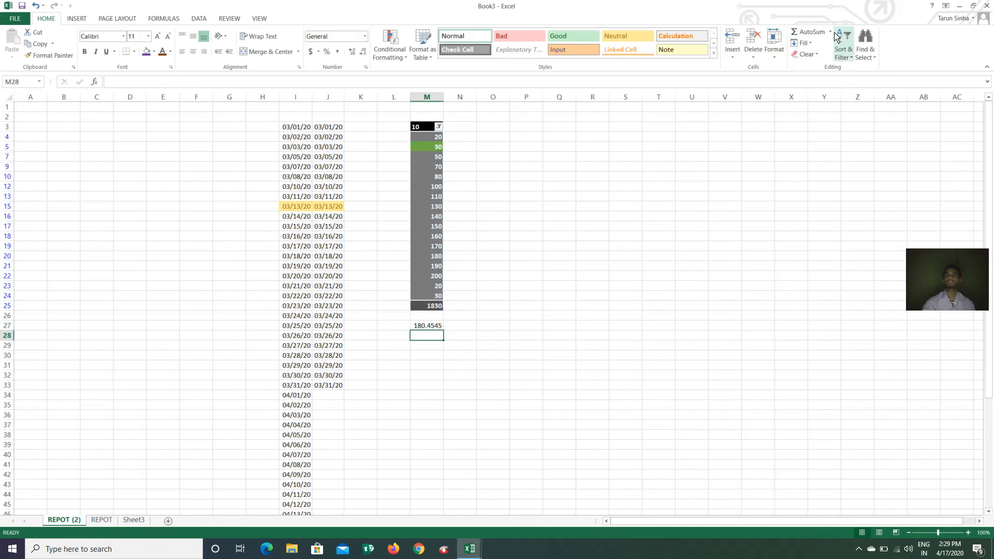
{"action": "left_click", "coordinate": [803, 43]}
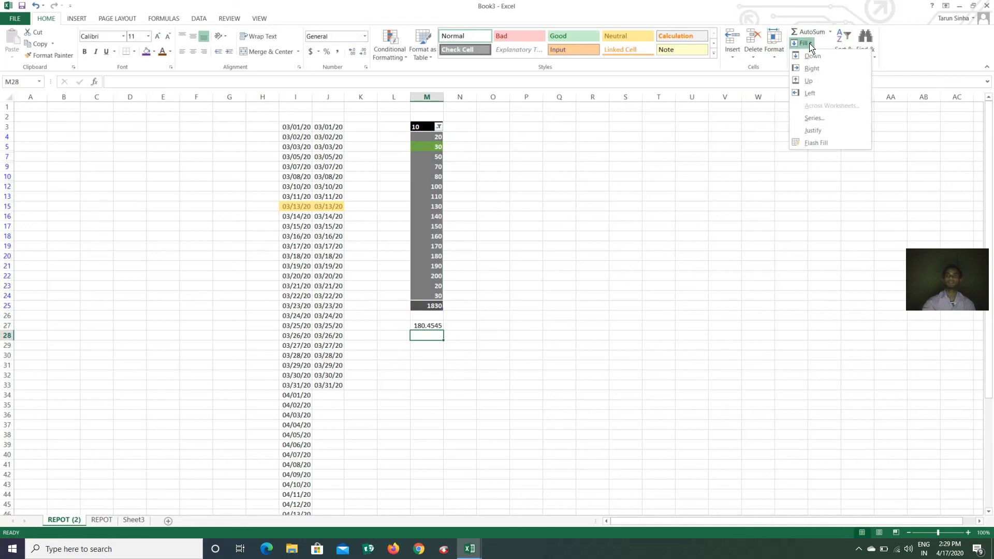
Enter the word RAMAN in cell U20
{"action": "left_click", "coordinate": [810, 93]}
{"action": "left_click", "coordinate": [690, 258]}
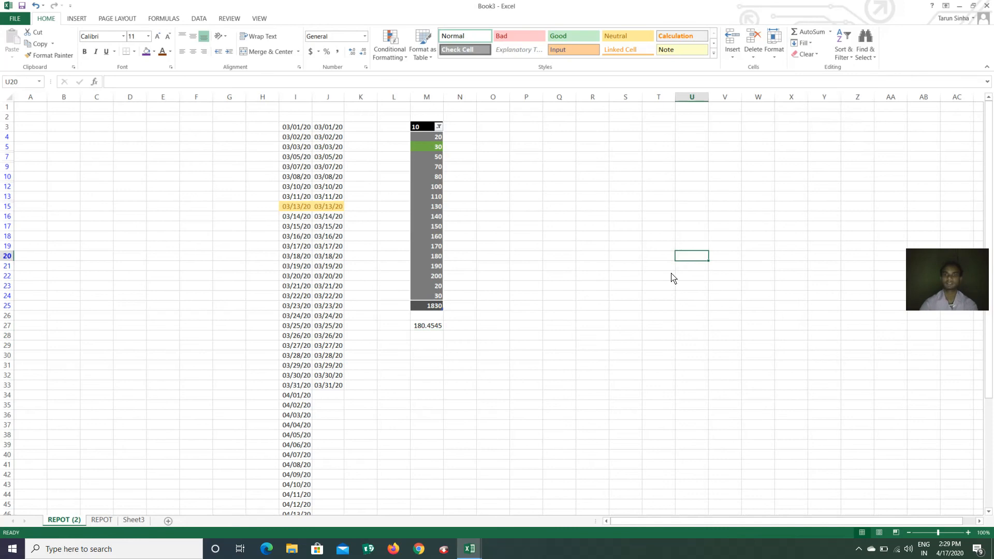
{"action": "left_click", "coordinate": [982, 522]}
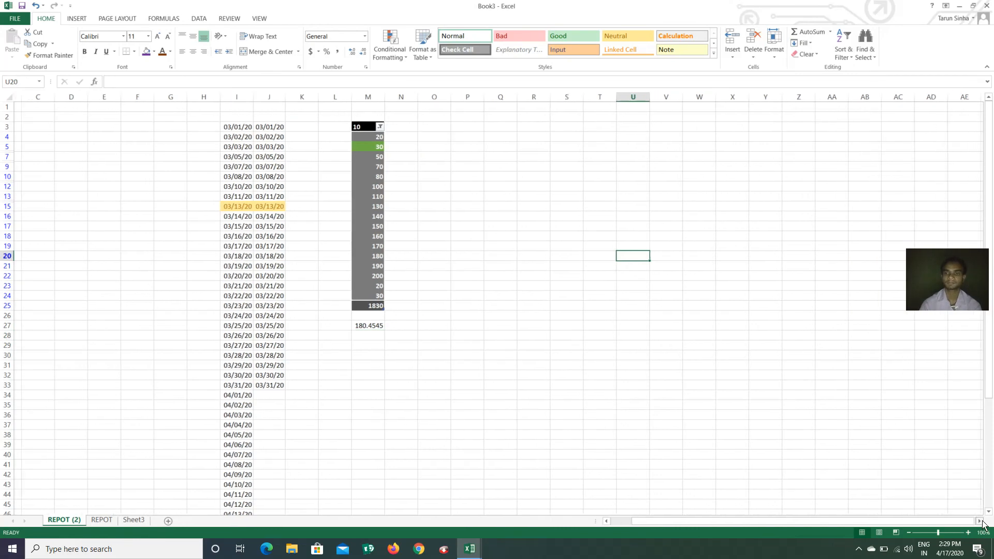
{"action": "left_click", "coordinate": [981, 521]}
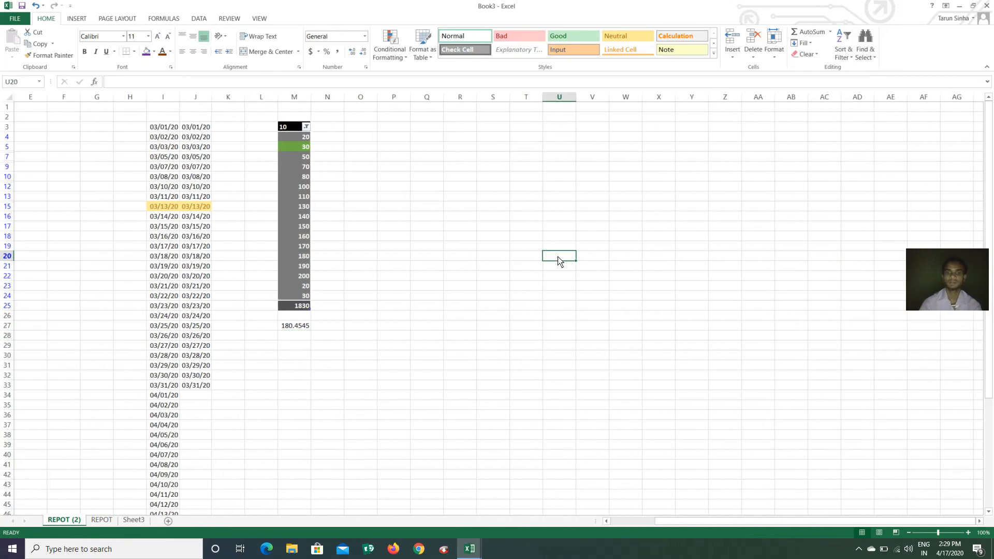
{"action": "type", "text": "RA"}
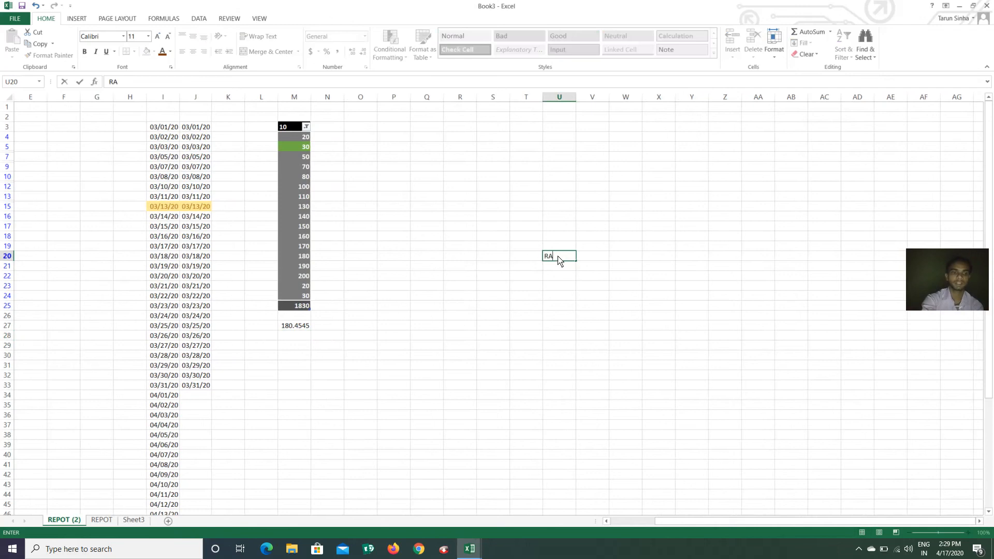
{"action": "type", "text": "MAN"}
{"action": "key", "text": "Return"}
{"action": "key", "text": "Up"}
Fill RAMAN right to AD20 and then down through U20:AD36
{"action": "left_click_drag", "start_coordinate": [562, 259], "coordinate": [852, 419]}
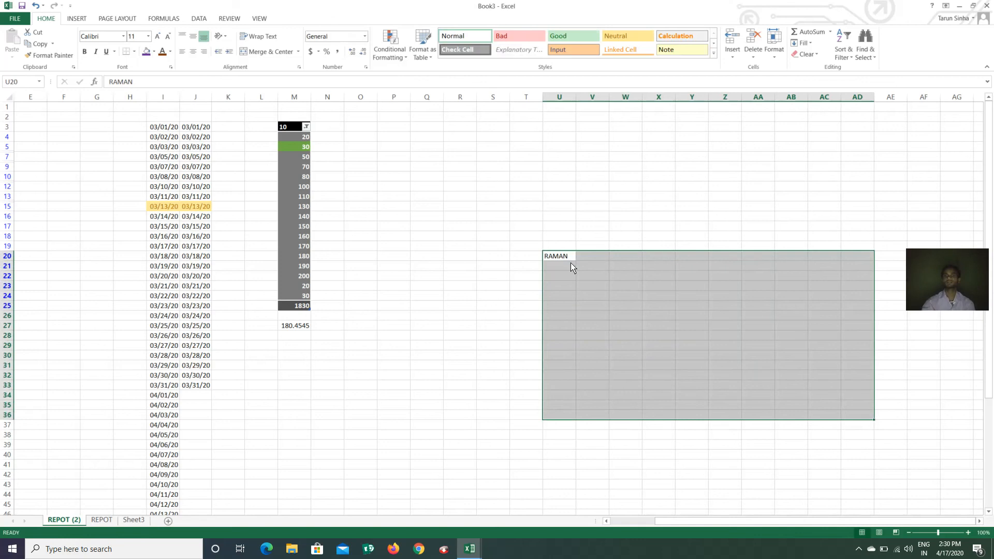
{"action": "left_click", "coordinate": [811, 43]}
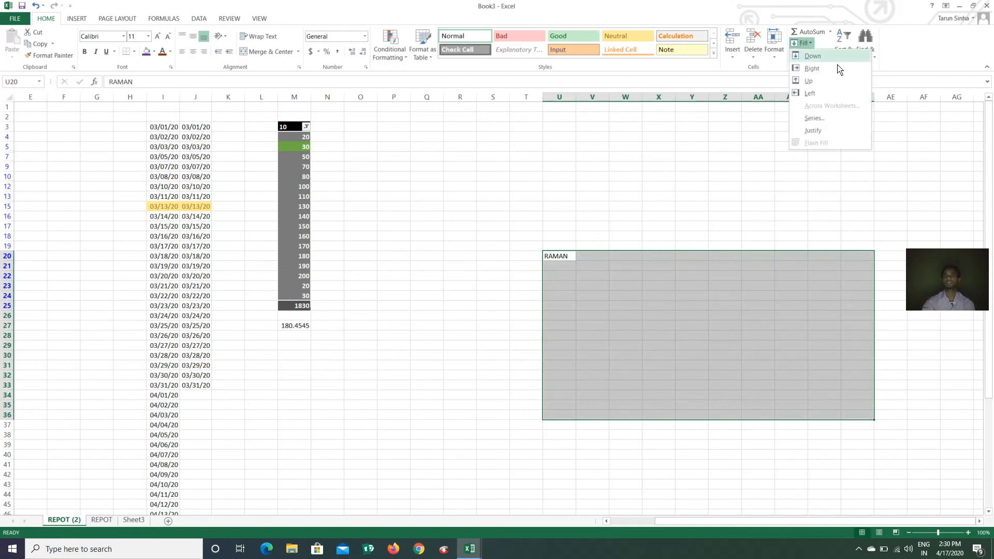
{"action": "left_click", "coordinate": [812, 68]}
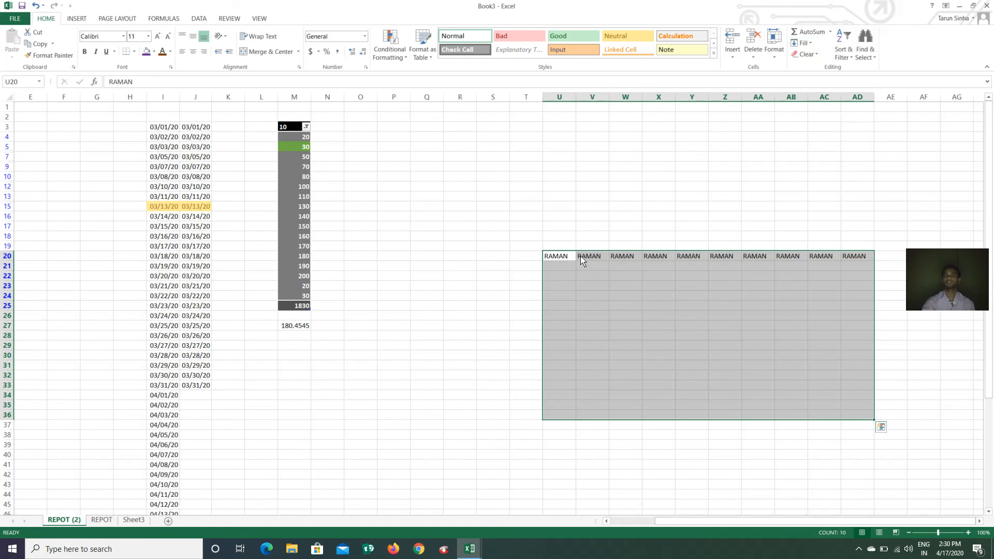
{"action": "left_click", "coordinate": [802, 43]}
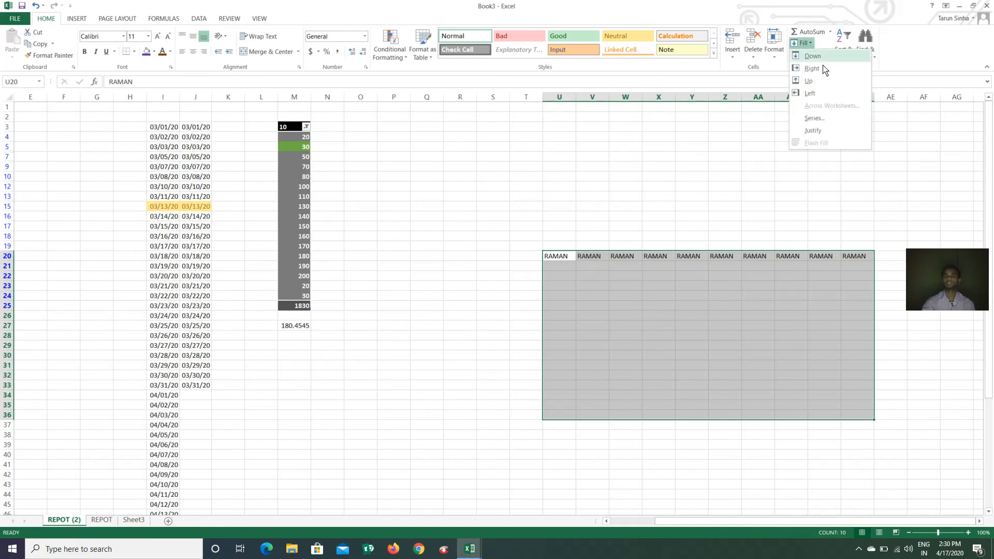
{"action": "left_click", "coordinate": [814, 56]}
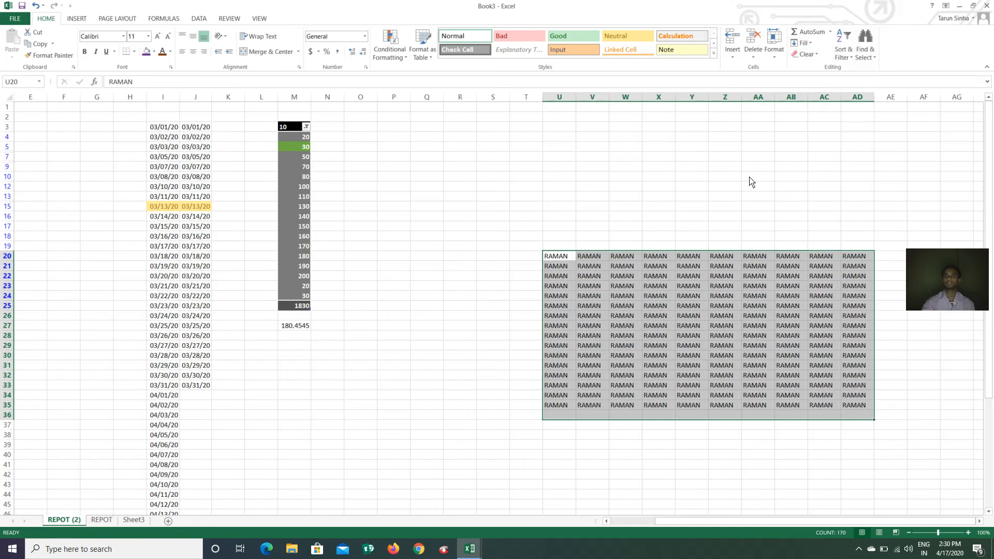
{"action": "left_click", "coordinate": [801, 43]}
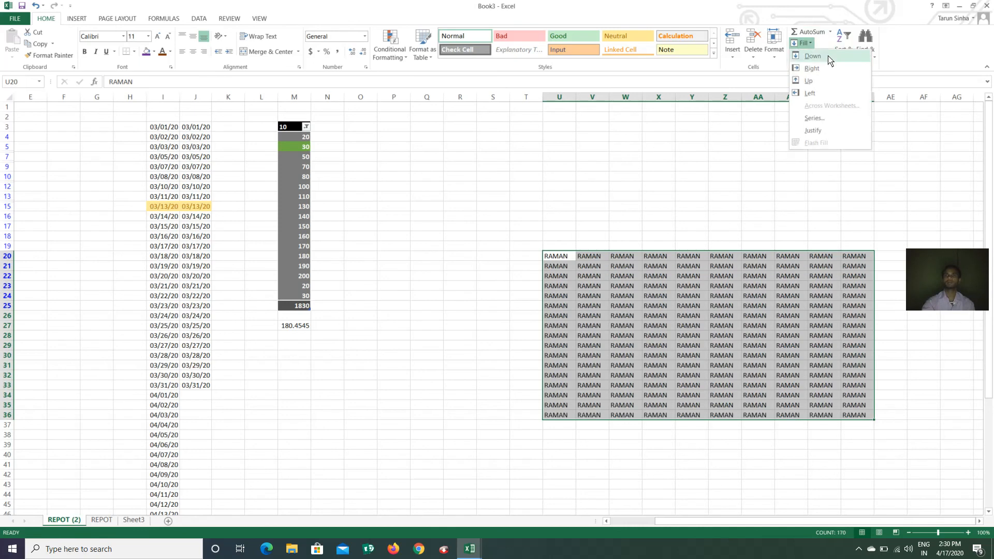
{"action": "left_click", "coordinate": [809, 81]}
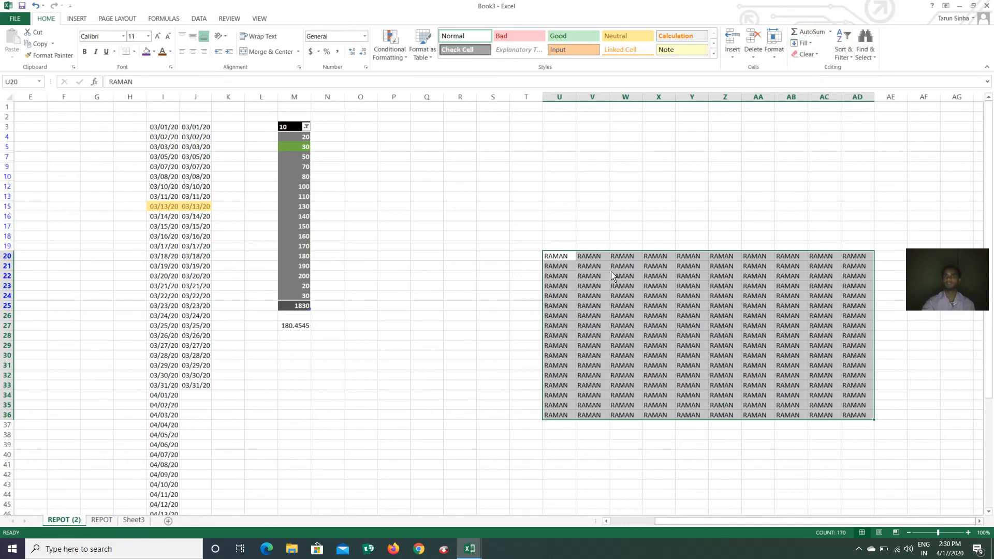
{"action": "left_click", "coordinate": [569, 259]}
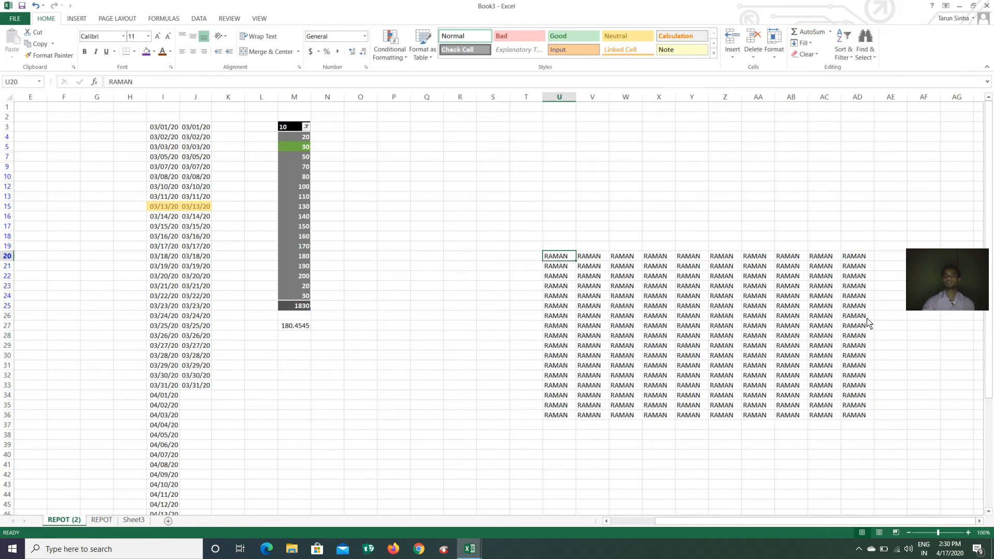
Fill RAMAN up to row 3 and left into columns P–T across P3:AD26
{"action": "left_click_drag", "start_coordinate": [864, 317], "coordinate": [380, 127]}
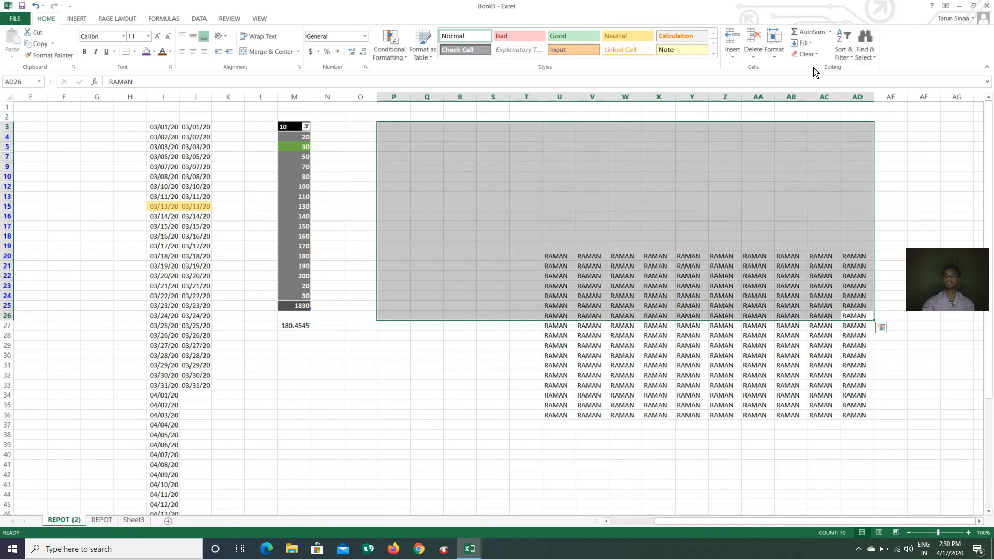
{"action": "left_click", "coordinate": [803, 43]}
{"action": "left_click", "coordinate": [822, 84]}
{"action": "left_click", "coordinate": [806, 43]}
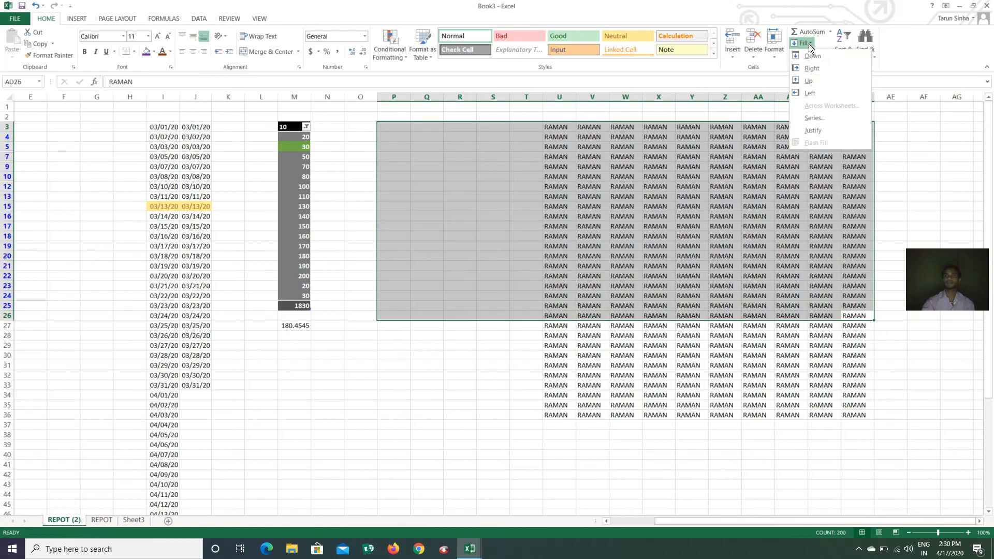
{"action": "left_click", "coordinate": [812, 93]}
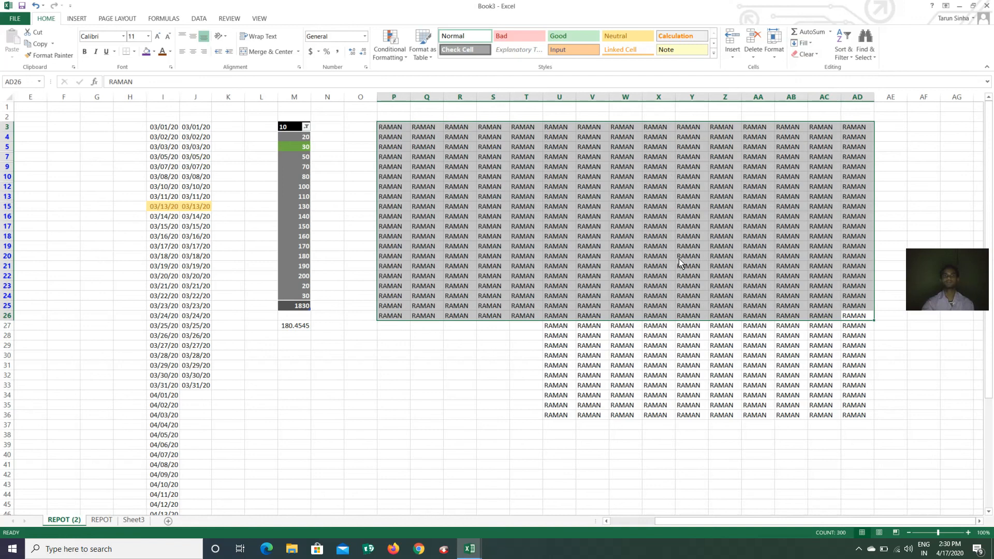
{"action": "left_click", "coordinate": [737, 363]}
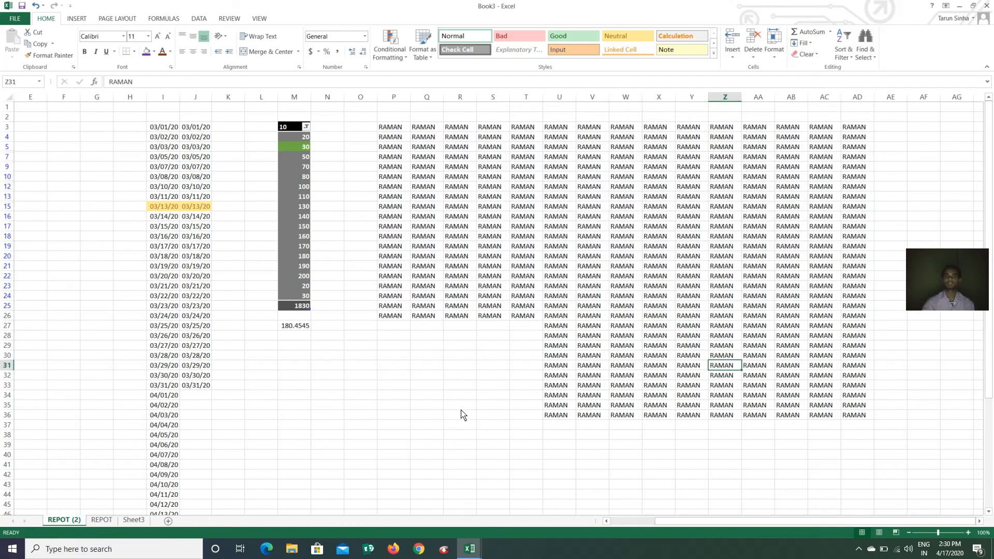
Select cell Q40 to start a number list
{"action": "scroll", "coordinate": [462, 414], "scroll_direction": "down", "scroll_amount": 9}
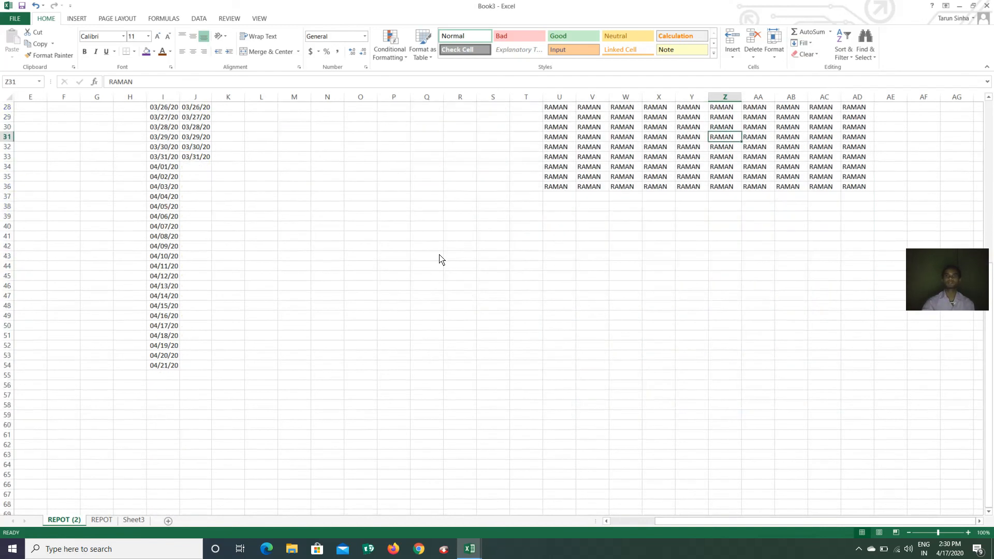
{"action": "left_click", "coordinate": [432, 226]}
{"action": "left_click", "coordinate": [807, 43]}
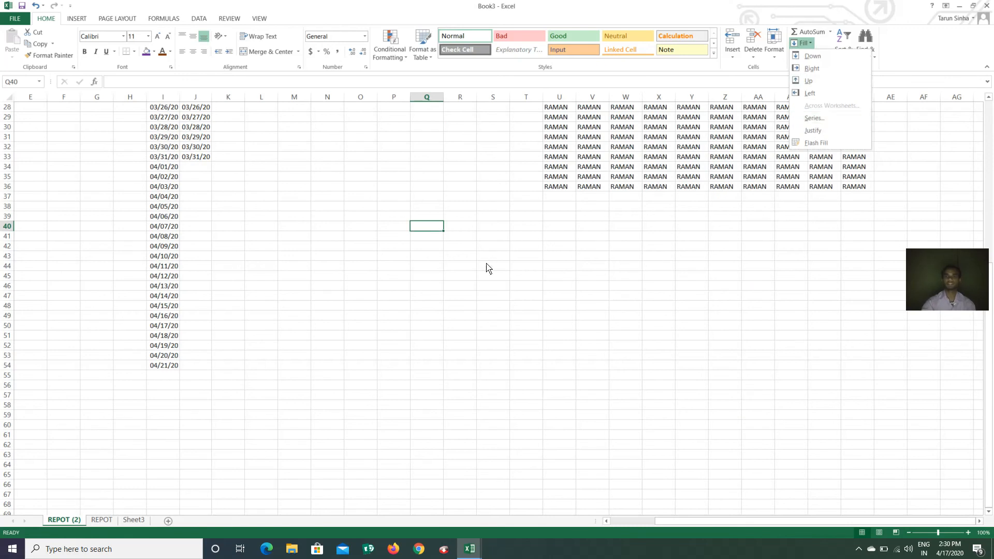
Enter 1 and 2 in Q40:Q41 and extend the series to 10 in Q49
{"action": "key", "text": "Down"}
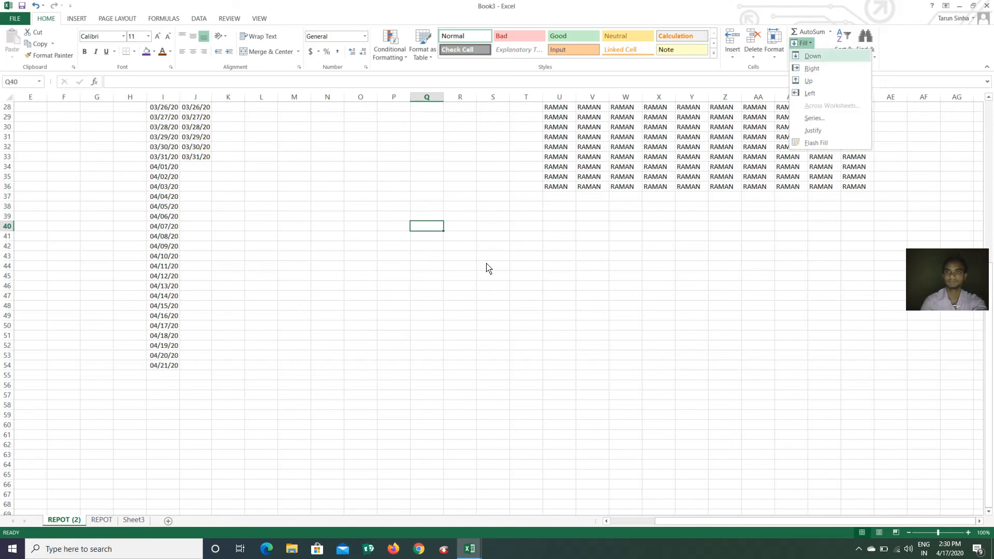
{"action": "key", "text": "Escape"}
{"action": "type", "text": "1"}
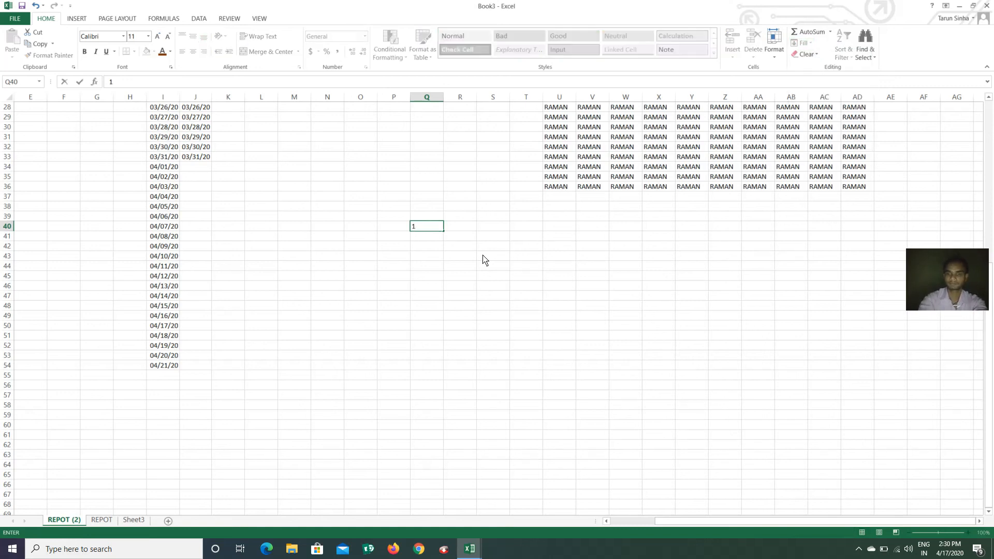
{"action": "key", "text": "Return"}
{"action": "type", "text": "2"}
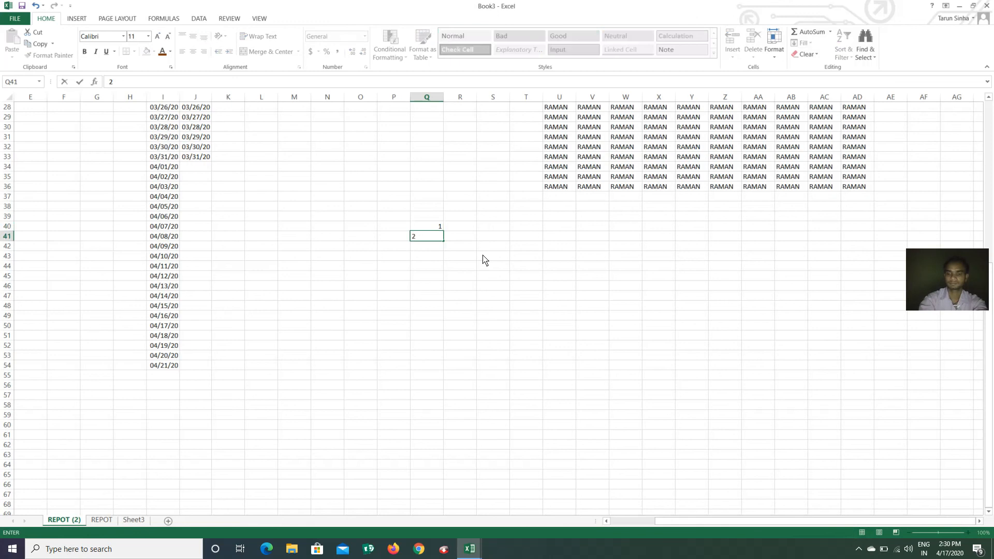
{"action": "key", "text": "shift+Up"}
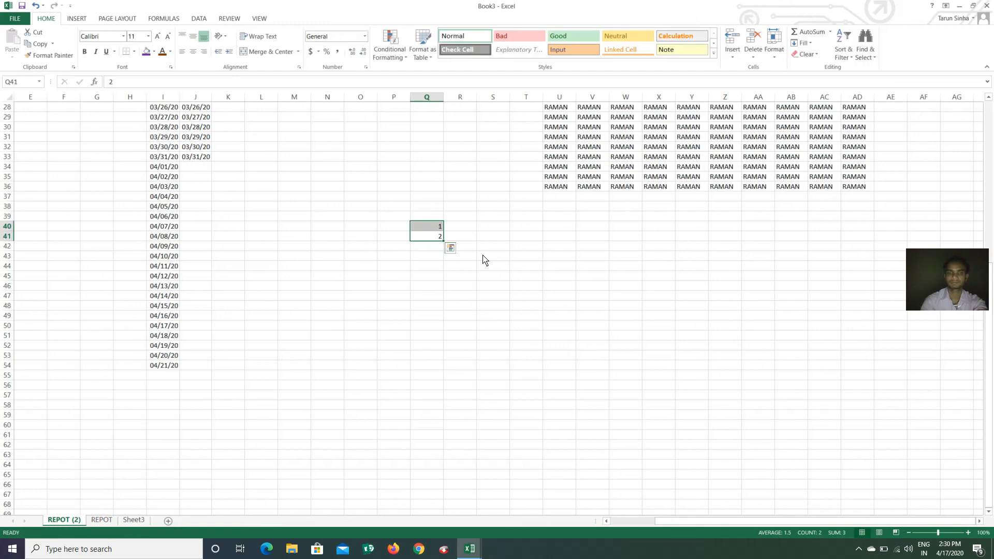
{"action": "left_click_drag", "start_coordinate": [443, 241], "coordinate": [443, 322]}
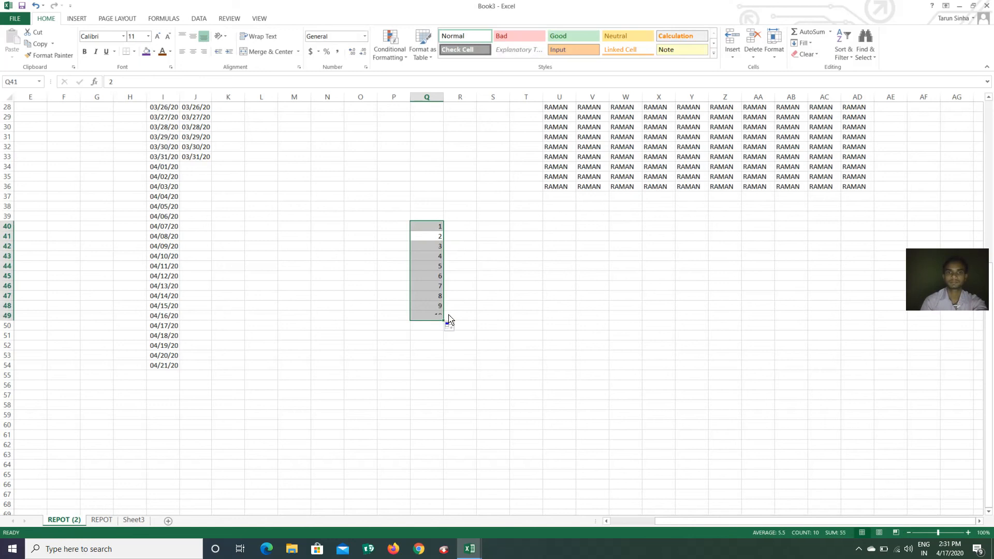
Type 11, 21 and 31 across R40:T40
{"action": "left_click", "coordinate": [460, 228]}
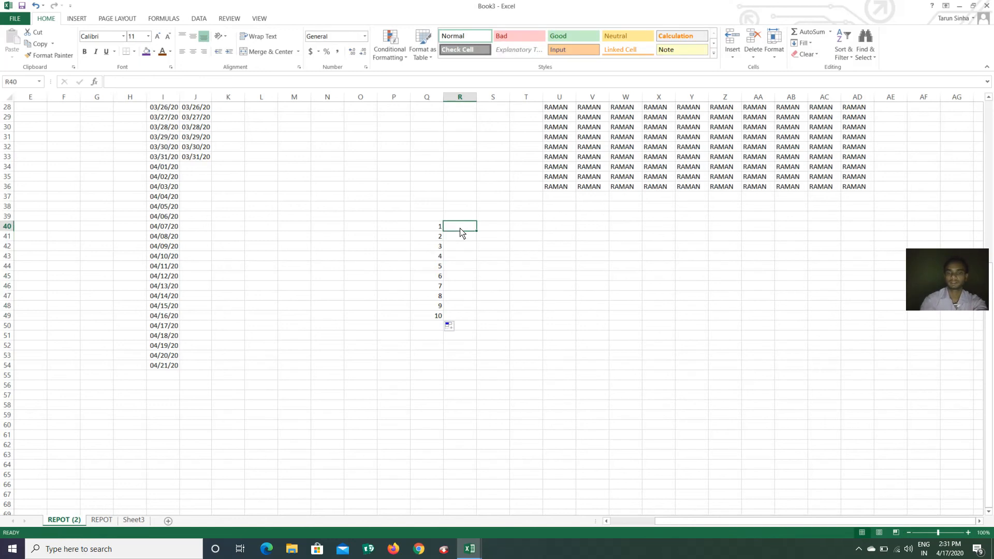
{"action": "type", "text": "11"}
{"action": "key", "text": "Tab"}
{"action": "type", "text": "21"}
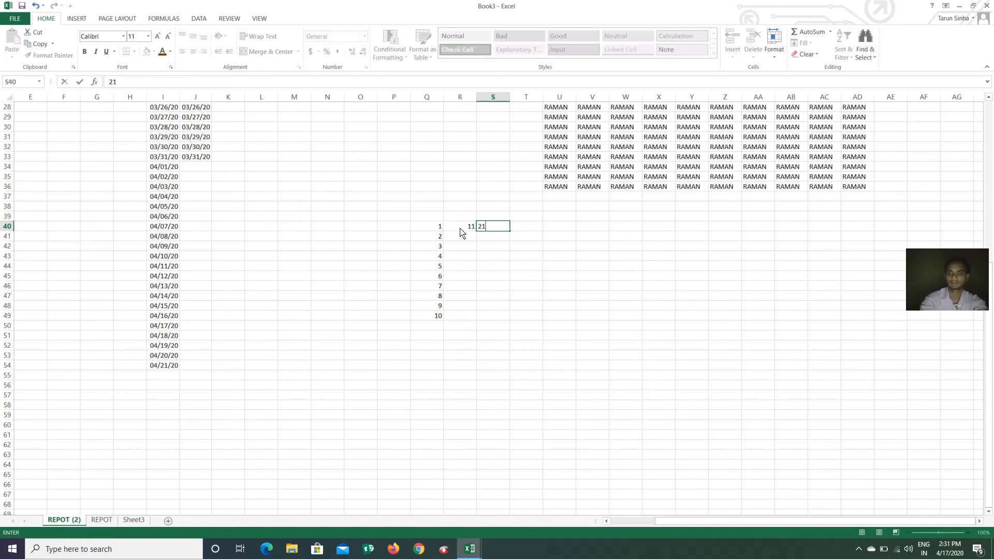
{"action": "key", "text": "Tab"}
{"action": "type", "text": "31"}
{"action": "key", "text": "Tab"}
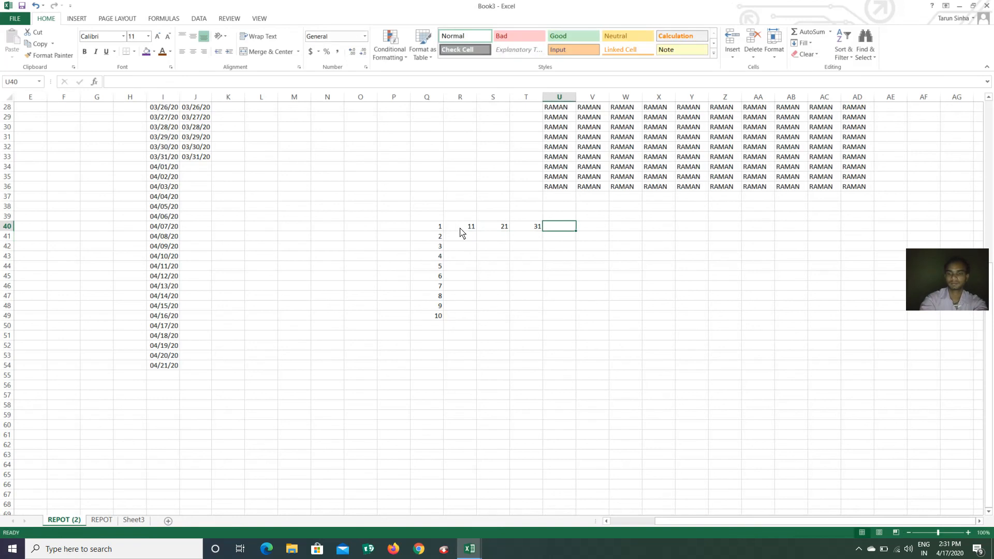
Enter 41 in U40 and select R40:U49
{"action": "type", "text": "41"}
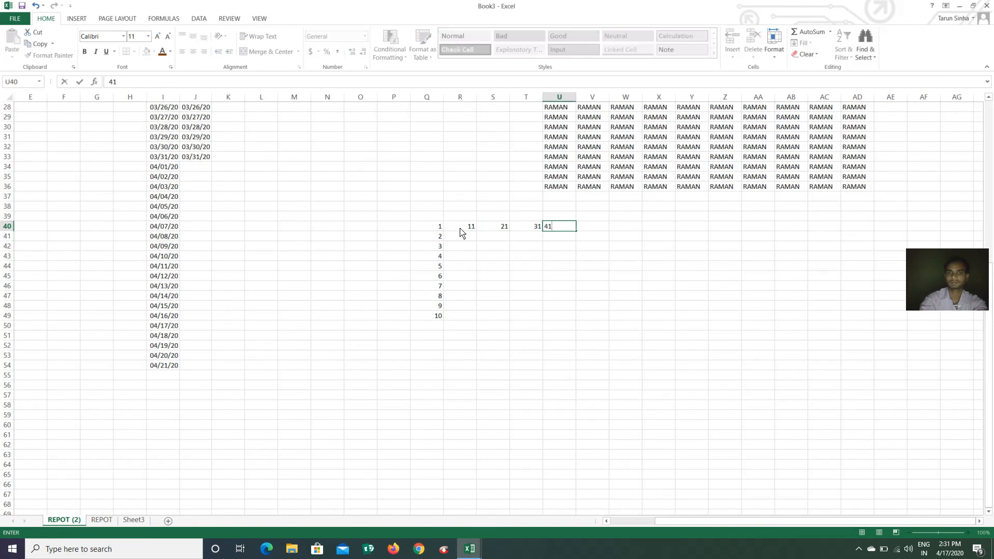
{"action": "left_click", "coordinate": [457, 236]}
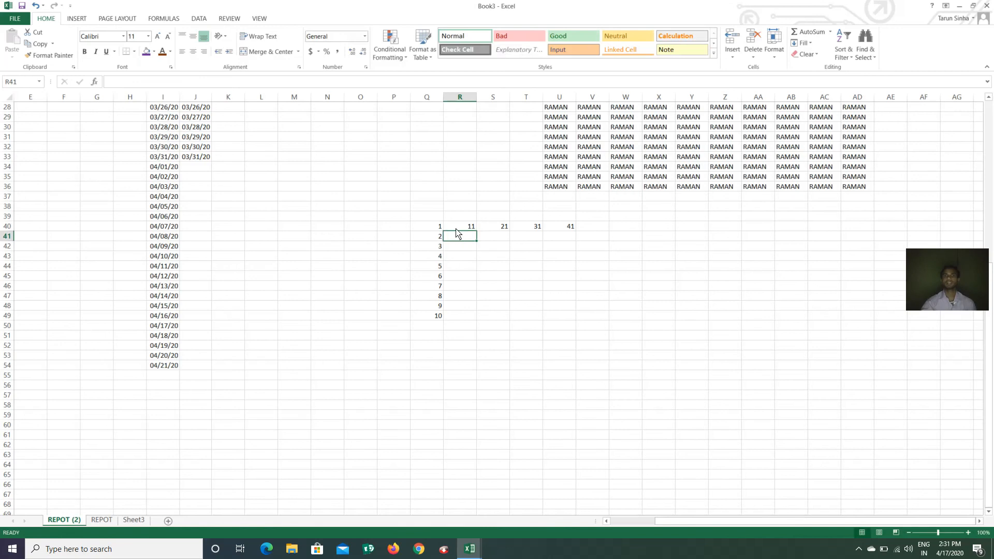
{"action": "left_click_drag", "start_coordinate": [454, 228], "coordinate": [552, 315]}
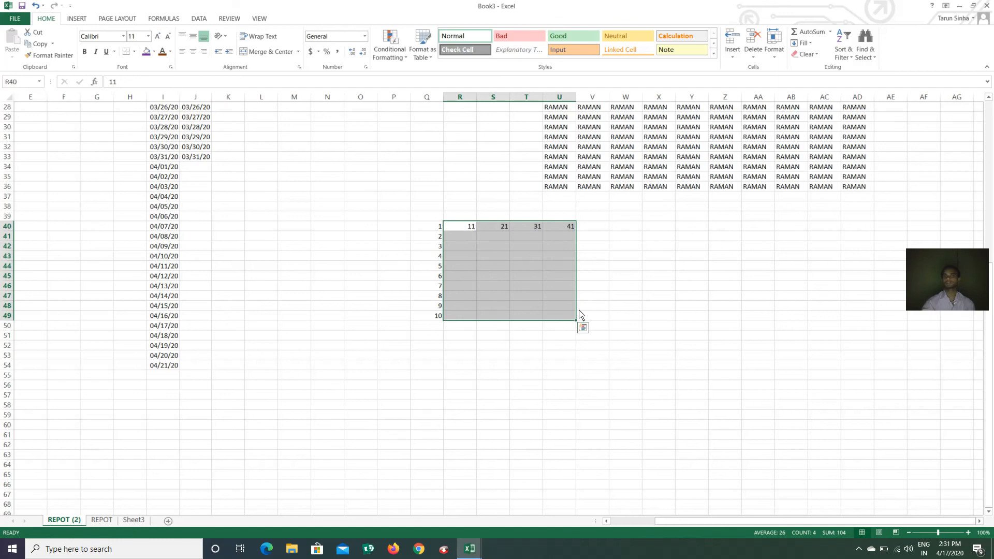
Fill R40:U49 as a linear column series with stop value 50
{"action": "left_click", "coordinate": [801, 43]}
{"action": "left_click", "coordinate": [817, 119]}
{"action": "left_click_drag", "start_coordinate": [640, 102], "coordinate": [678, 102]}
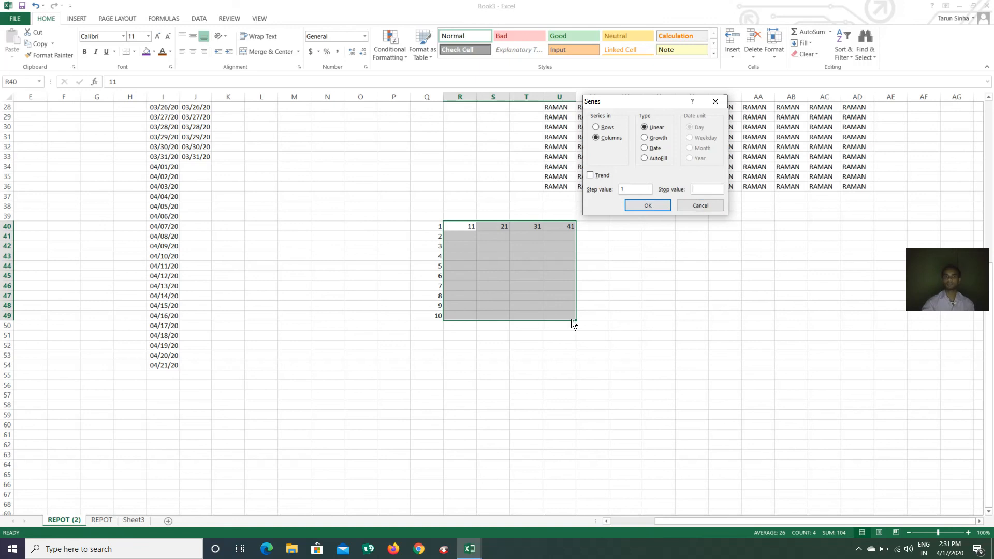
{"action": "left_click", "coordinate": [707, 192]}
{"action": "type", "text": "50"}
{"action": "left_click", "coordinate": [647, 206]}
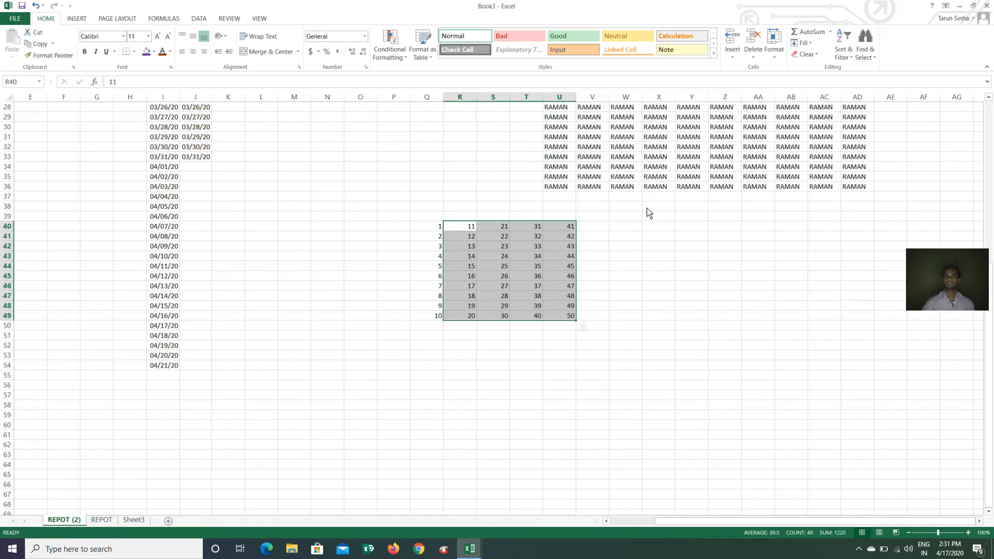
{"action": "left_click", "coordinate": [555, 349]}
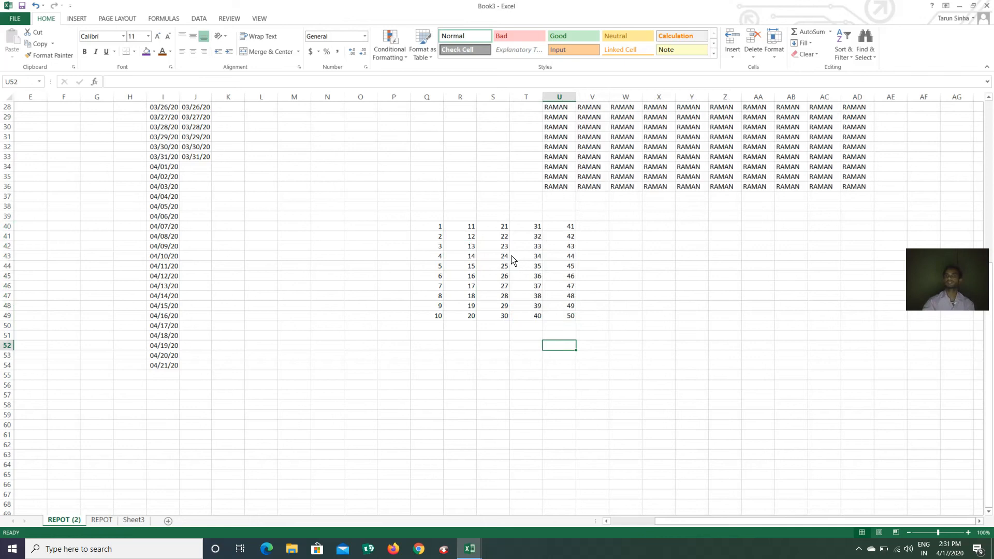
Type THE DATA EXPERT into cell Y42
{"action": "left_click", "coordinate": [693, 248]}
{"action": "left_click", "coordinate": [802, 43]}
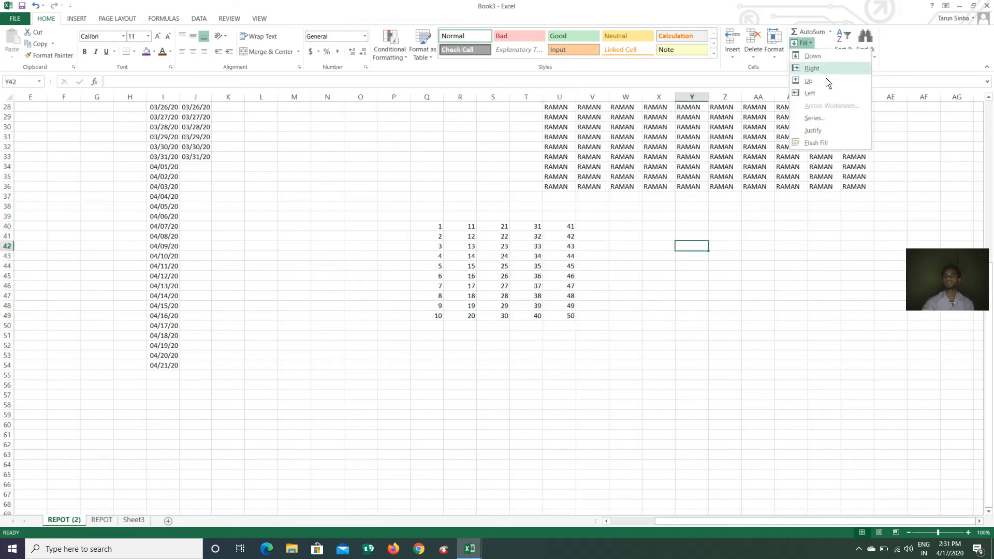
{"action": "left_click", "coordinate": [775, 266]}
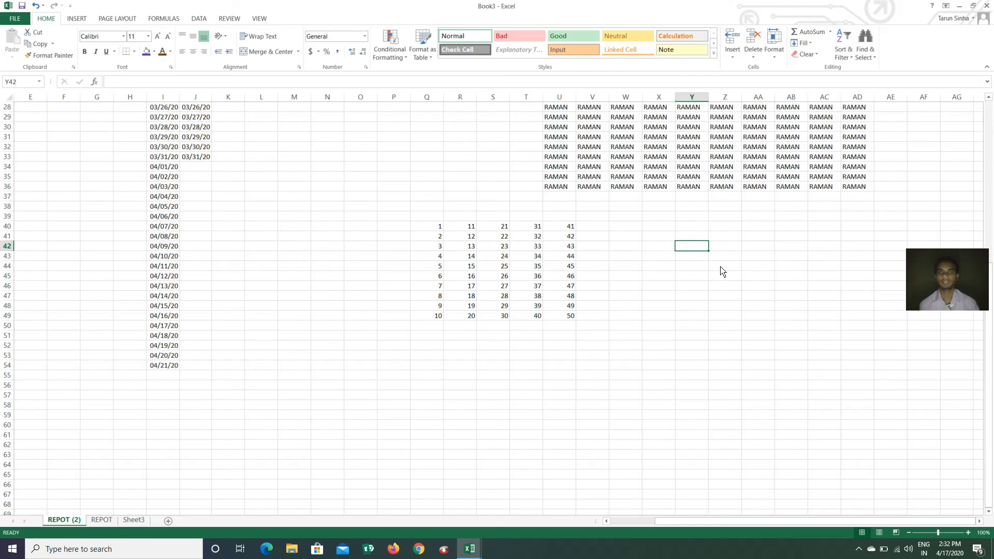
{"action": "type", "text": "TH"}
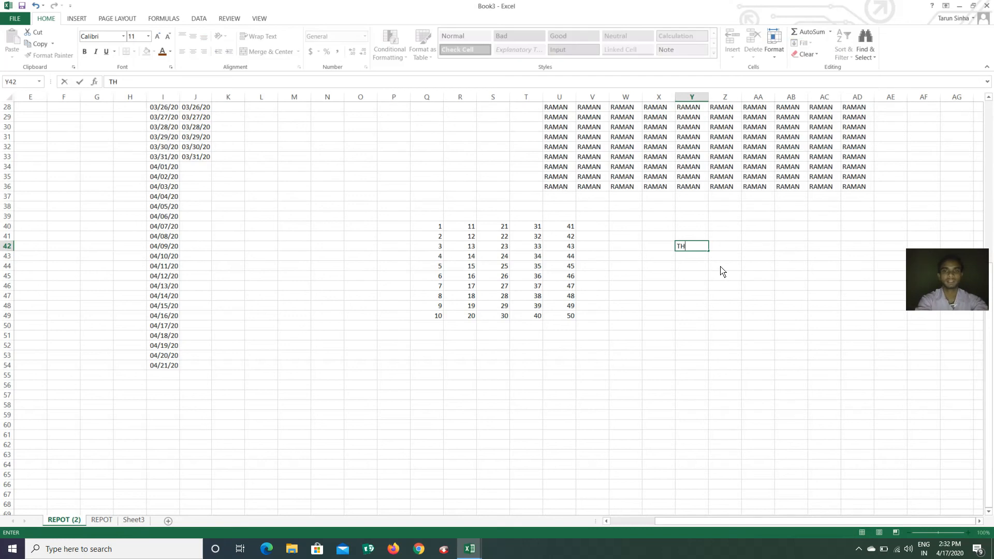
{"action": "type", "text": "E DATA EX"}
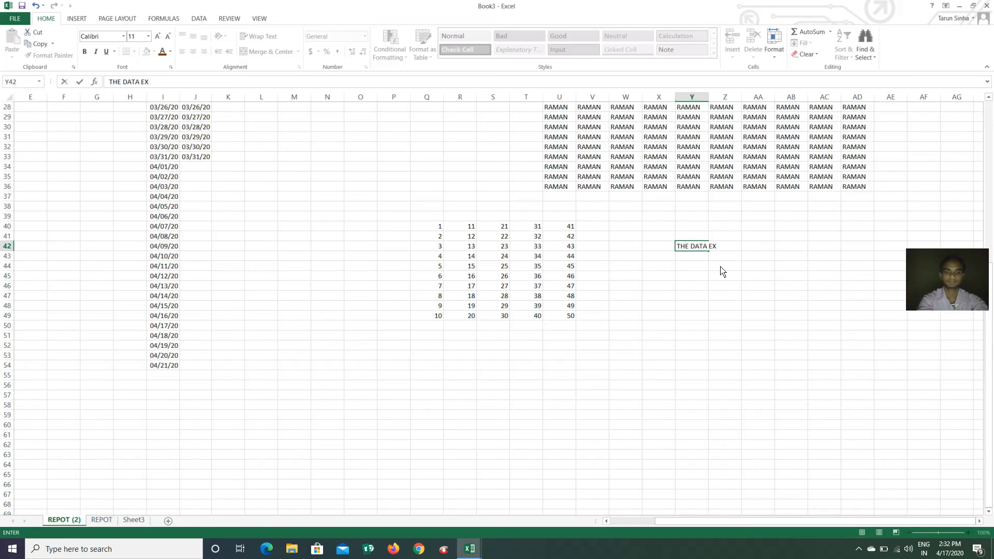
{"action": "type", "text": "PERT"}
{"action": "left_click", "coordinate": [719, 270]}
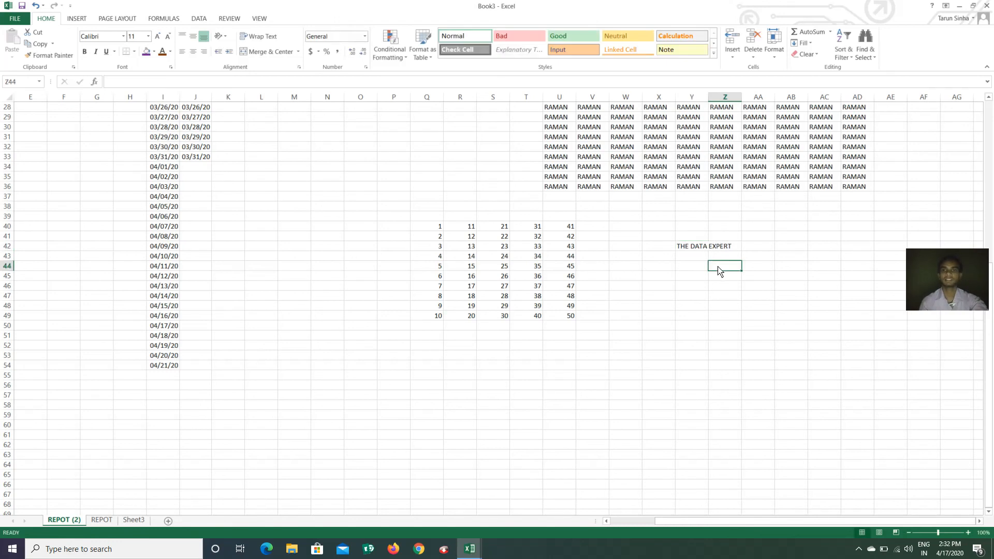
Justify the phrase so THE DATA stays in Y42 and EXPERT moves to Y43
{"action": "left_click", "coordinate": [696, 249]}
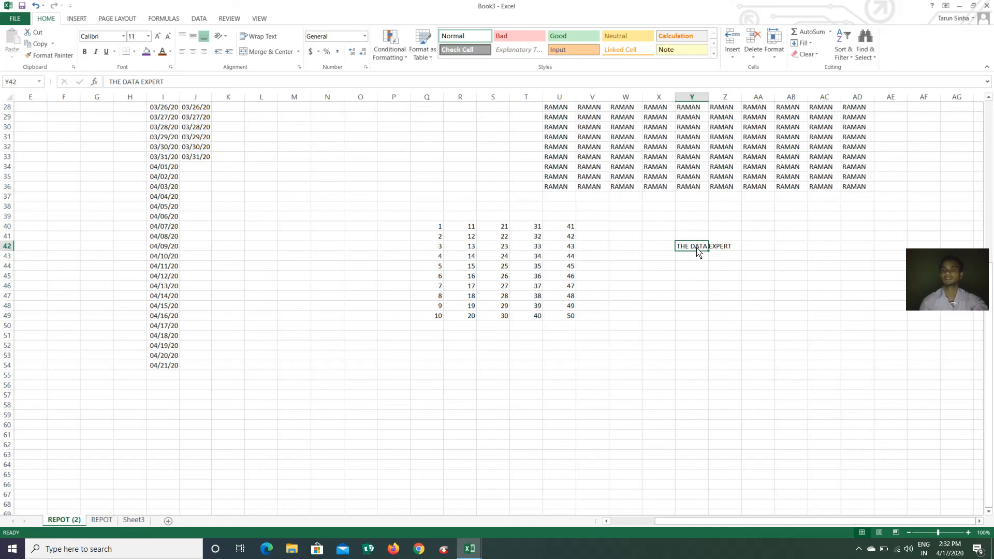
{"action": "left_click", "coordinate": [807, 44]}
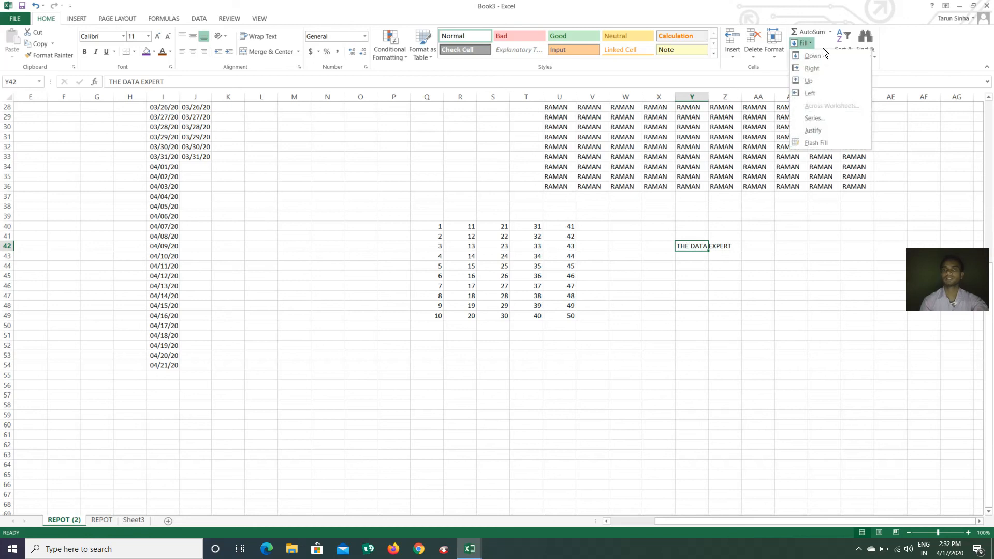
{"action": "left_click", "coordinate": [825, 130]}
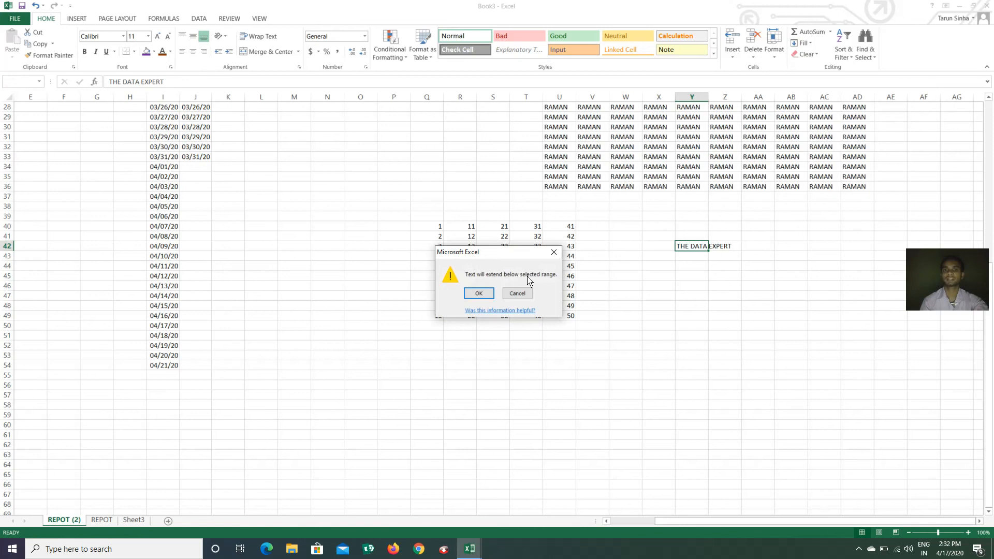
{"action": "left_click", "coordinate": [478, 294]}
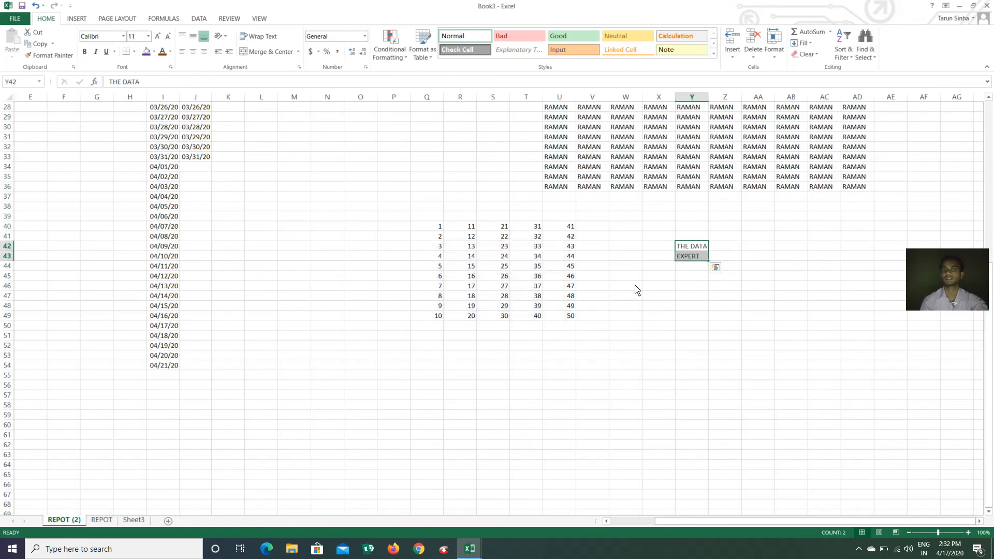
{"action": "left_click", "coordinate": [699, 276]}
{"action": "left_click", "coordinate": [699, 248]}
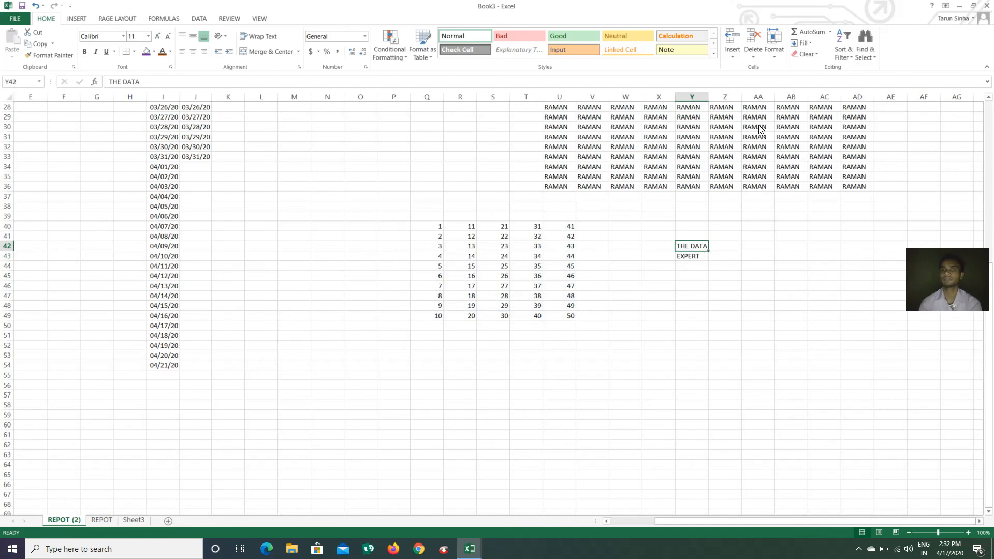
Clear the average formula from cell M27
{"action": "scroll", "coordinate": [625, 228], "scroll_direction": "up", "scroll_amount": 3}
{"action": "scroll", "coordinate": [622, 226], "scroll_direction": "up", "scroll_amount": 6}
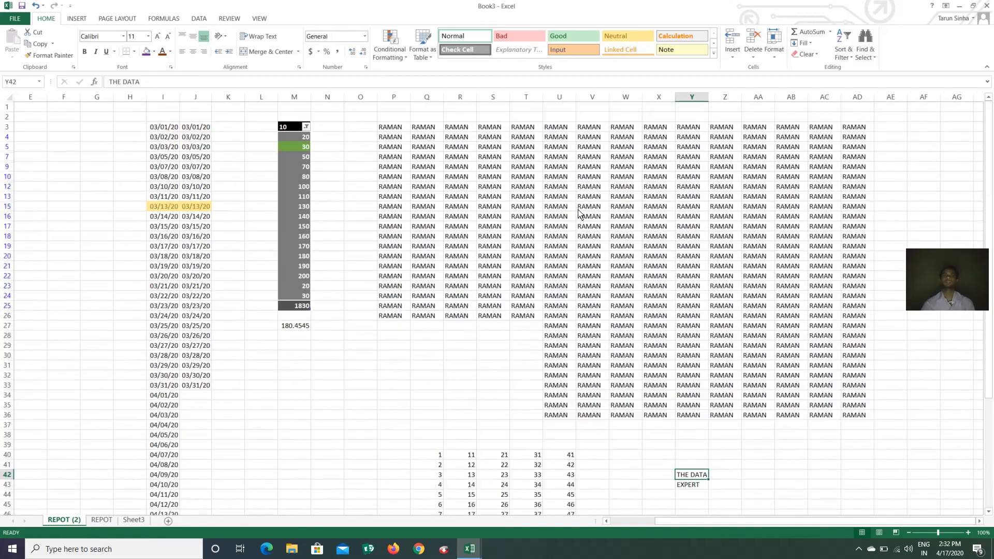
{"action": "left_click", "coordinate": [807, 54]}
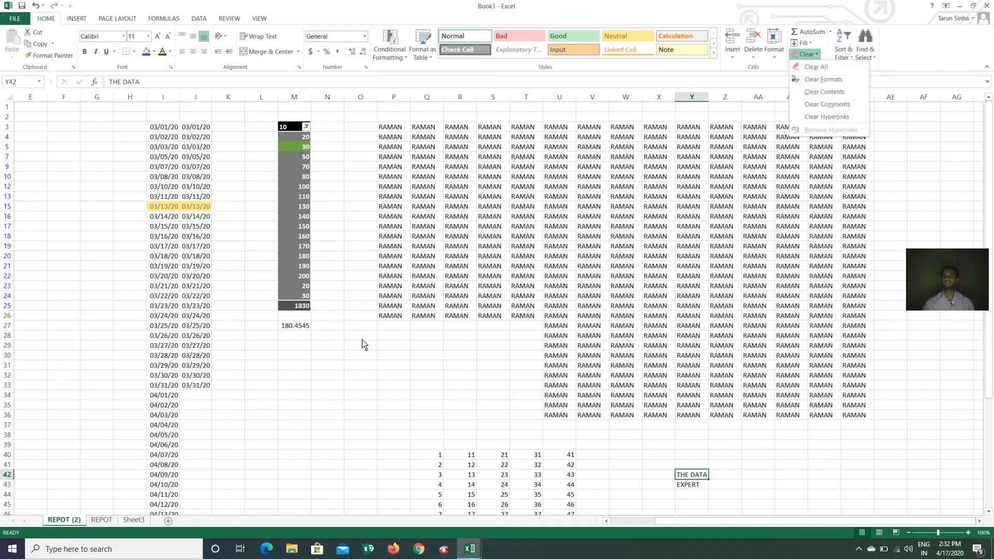
{"action": "left_click", "coordinate": [348, 367]}
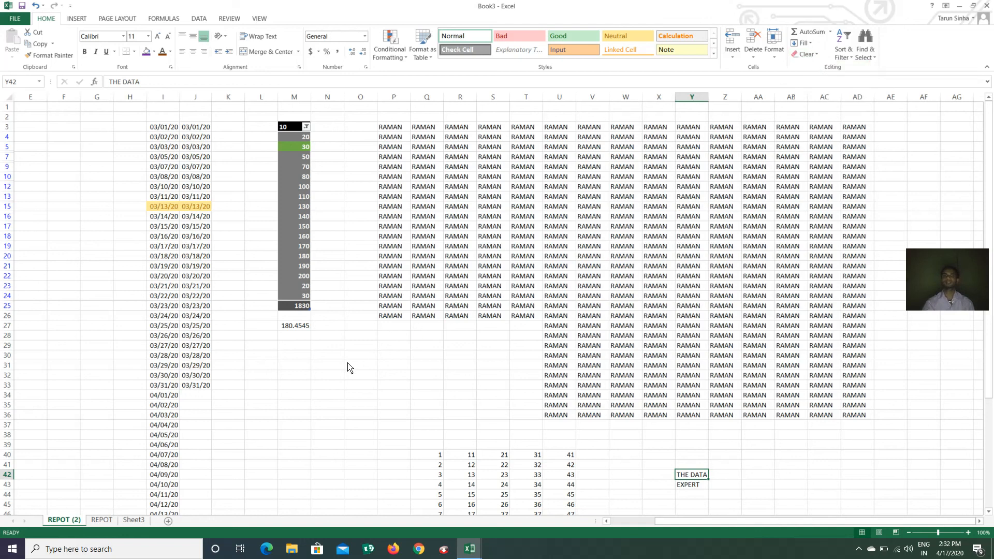
{"action": "left_click", "coordinate": [294, 328]}
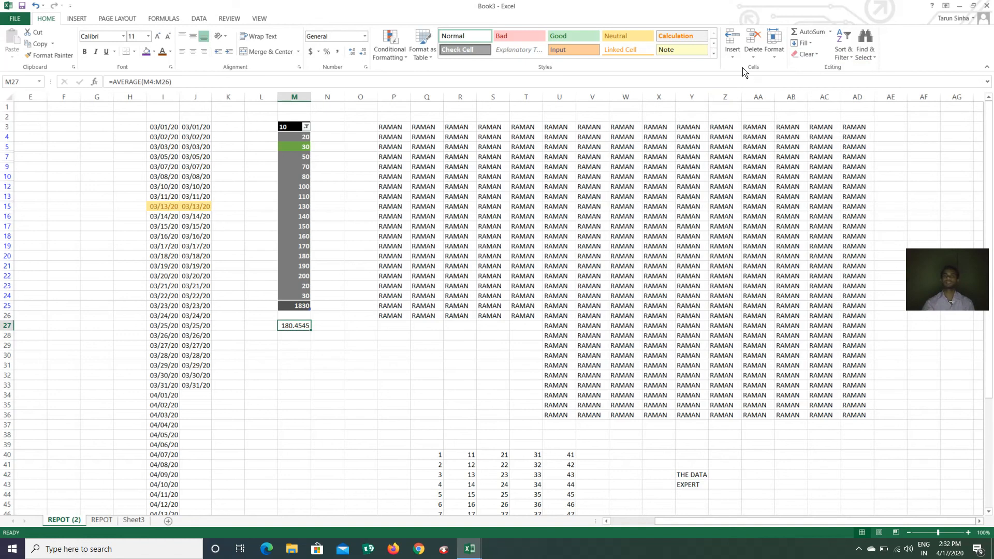
{"action": "left_click", "coordinate": [805, 54]}
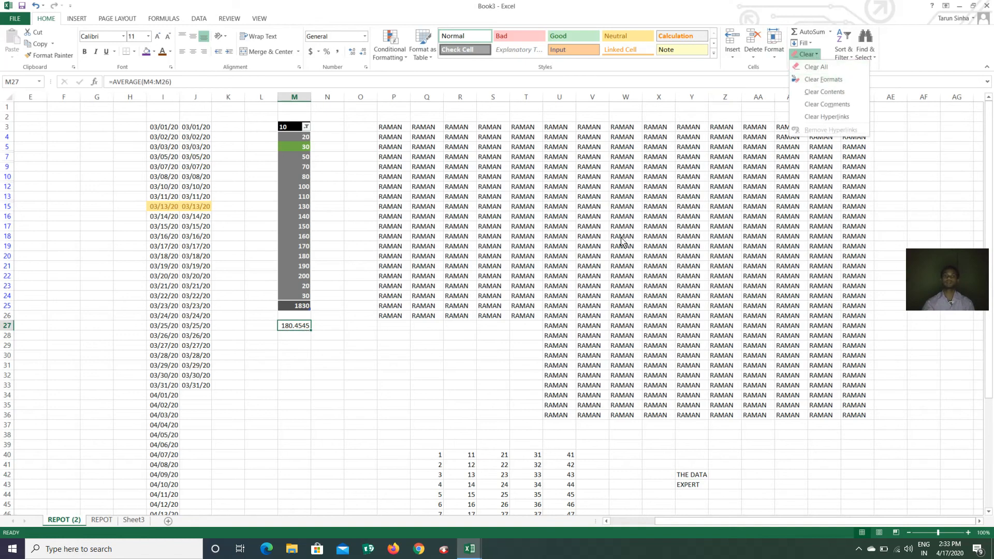
{"action": "left_click", "coordinate": [804, 92]}
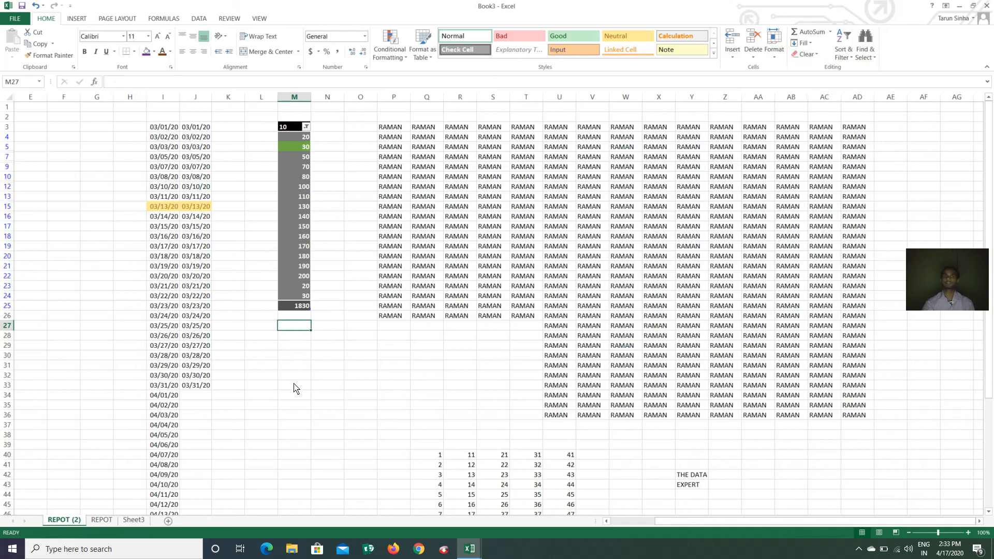
Clear all contents, table formatting and filter from M3:M25
{"action": "left_click_drag", "start_coordinate": [290, 129], "coordinate": [282, 311]}
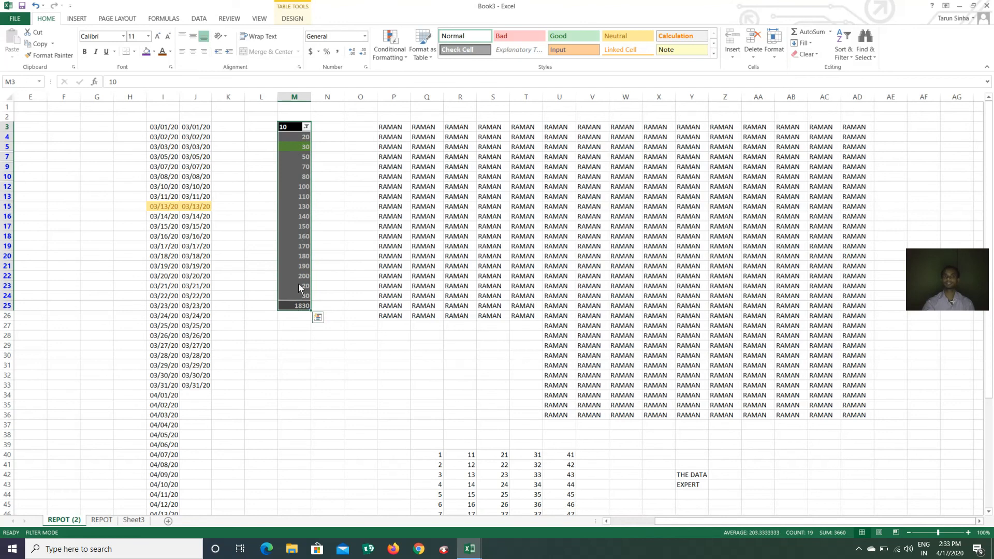
{"action": "left_click", "coordinate": [806, 54]}
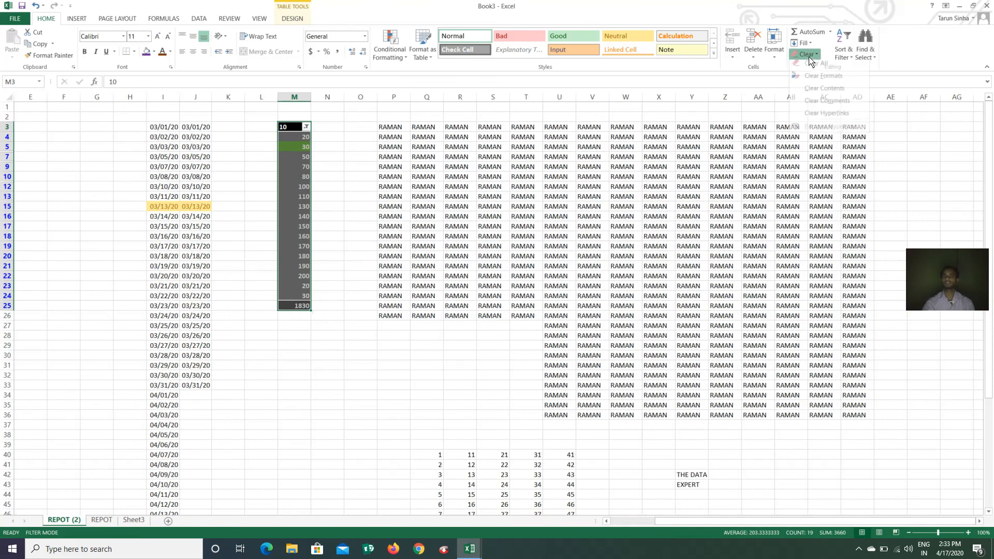
{"action": "left_click", "coordinate": [817, 73]}
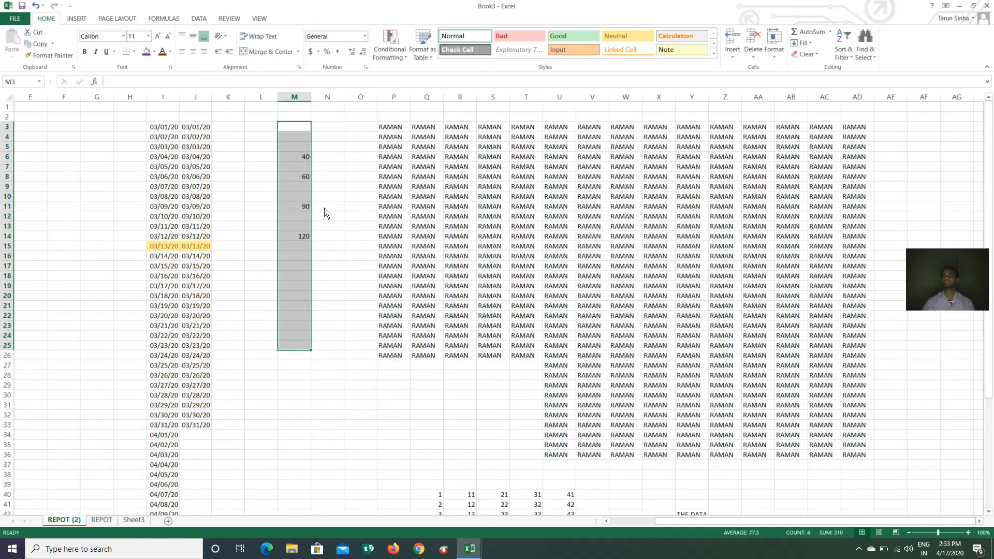
{"action": "left_click", "coordinate": [806, 54]}
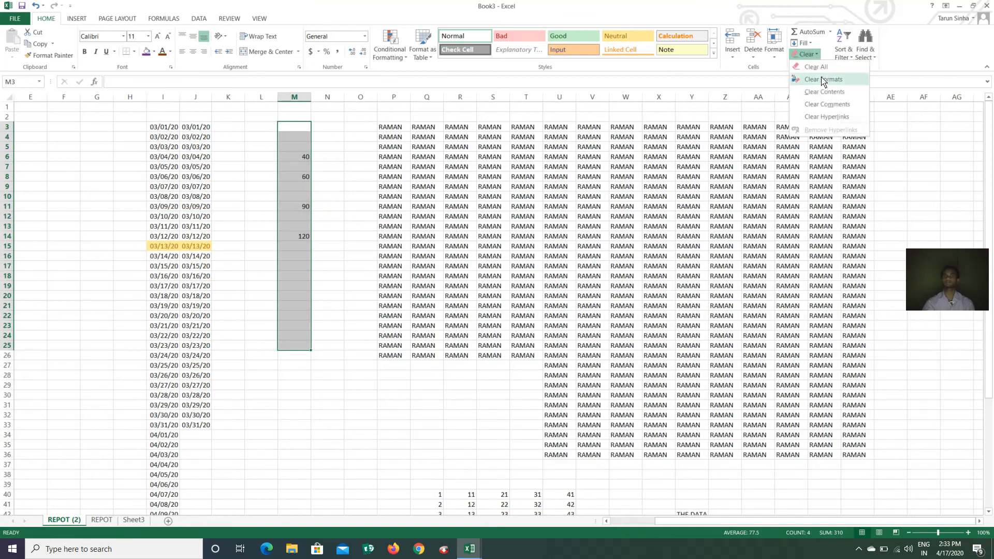
{"action": "left_click", "coordinate": [823, 73]}
Clear the date format from J15 so it shows 43903 instead of 03/13/20
{"action": "left_click", "coordinate": [244, 216]}
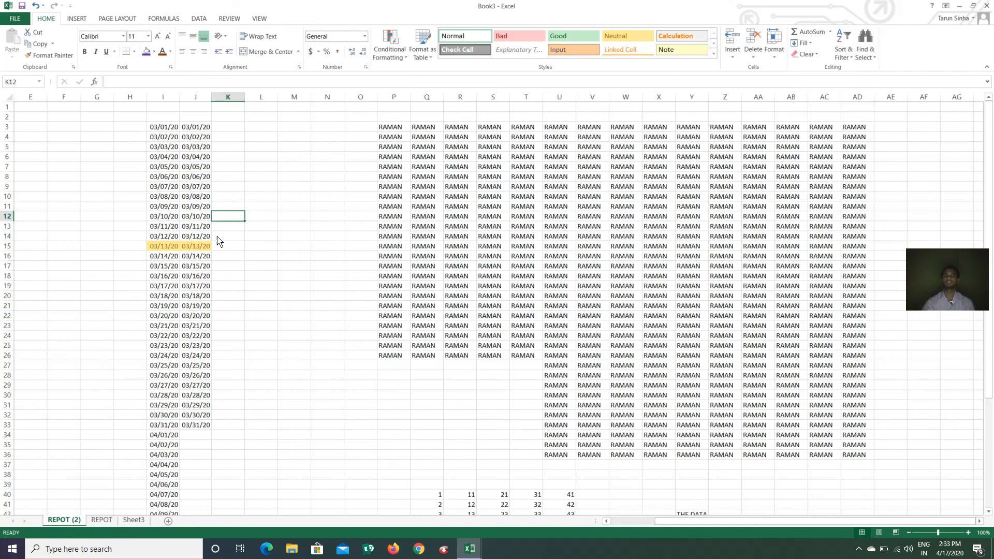
{"action": "left_click", "coordinate": [197, 247]}
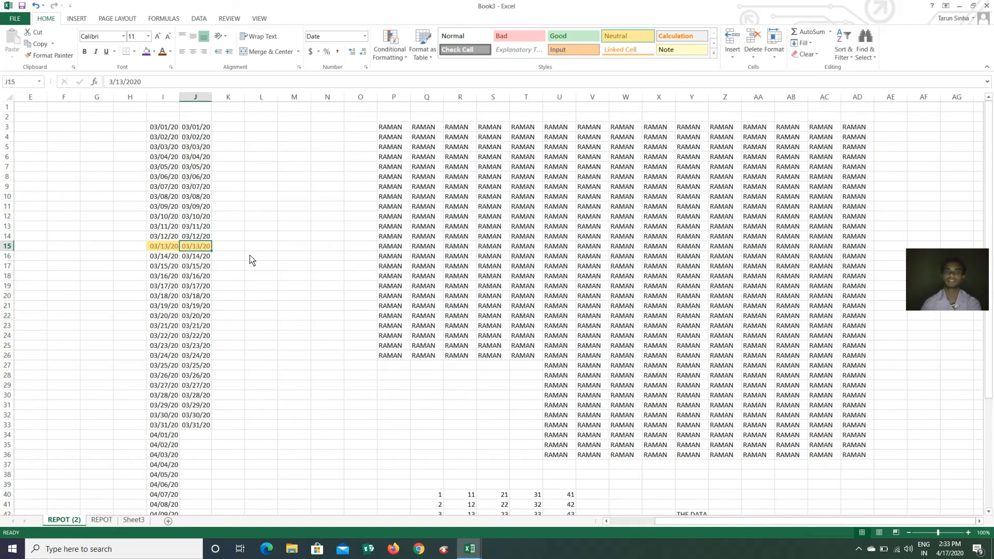
{"action": "left_click", "coordinate": [809, 54]}
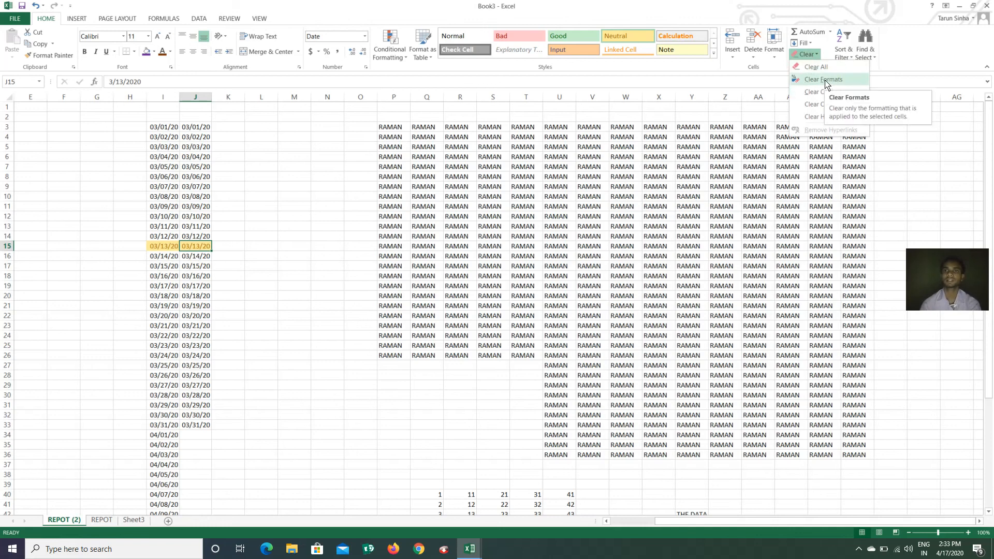
{"action": "left_click", "coordinate": [826, 82]}
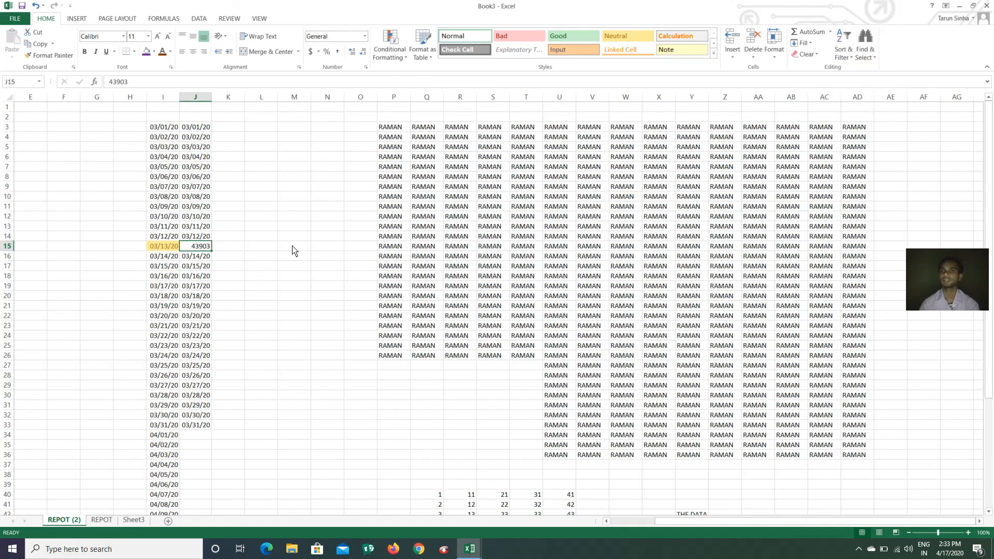
{"action": "left_click", "coordinate": [817, 55]}
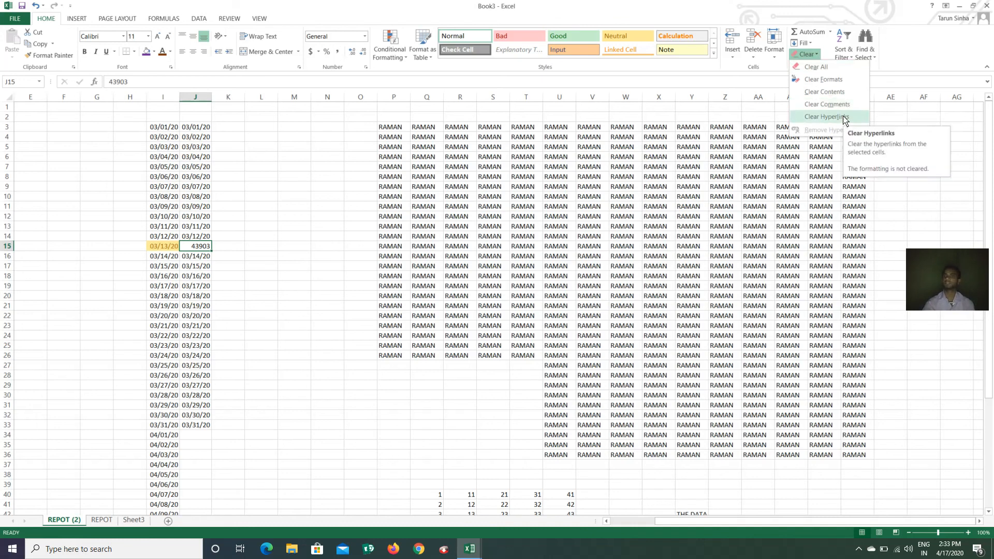
{"action": "left_click", "coordinate": [275, 223]}
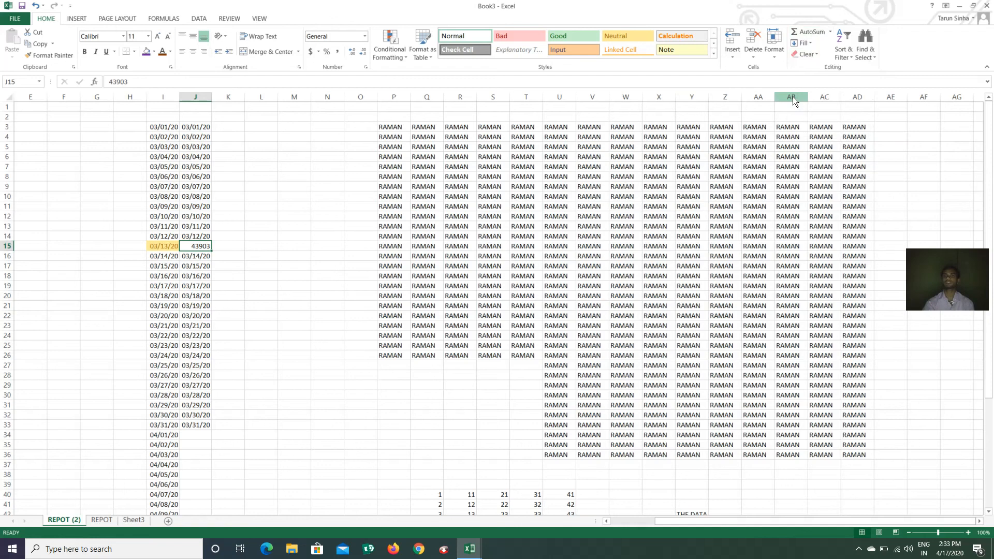
{"action": "scroll", "coordinate": [598, 237], "scroll_direction": "down", "scroll_amount": 9}
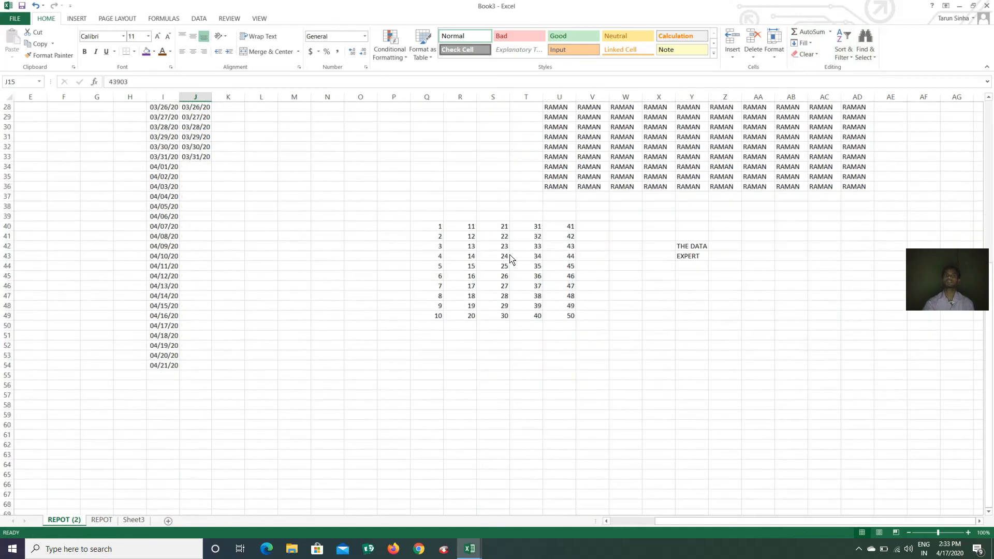
{"action": "scroll", "coordinate": [509, 257], "scroll_direction": "up", "scroll_amount": 3}
{"action": "scroll", "coordinate": [510, 257], "scroll_direction": "down", "scroll_amount": 2}
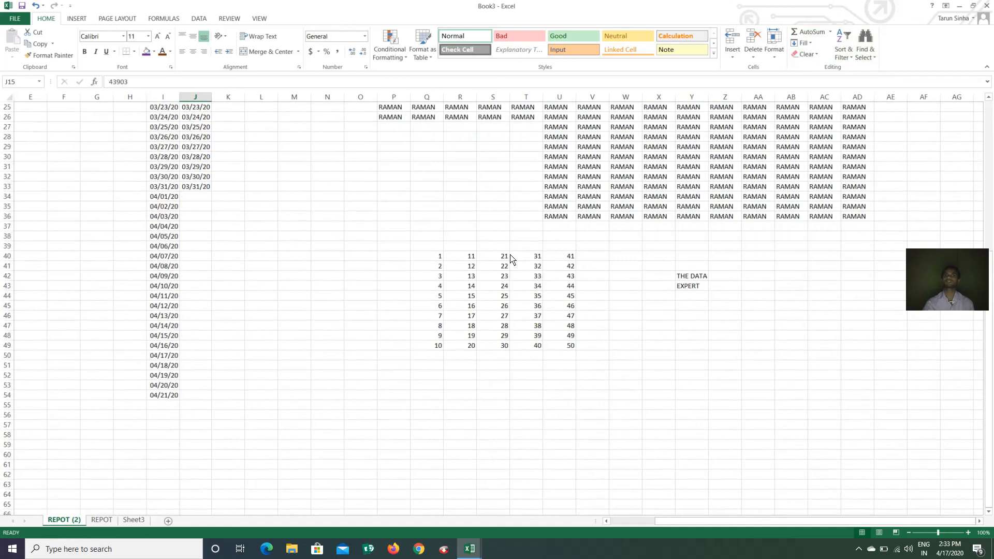
{"action": "left_click_drag", "start_coordinate": [474, 262], "coordinate": [472, 343]}
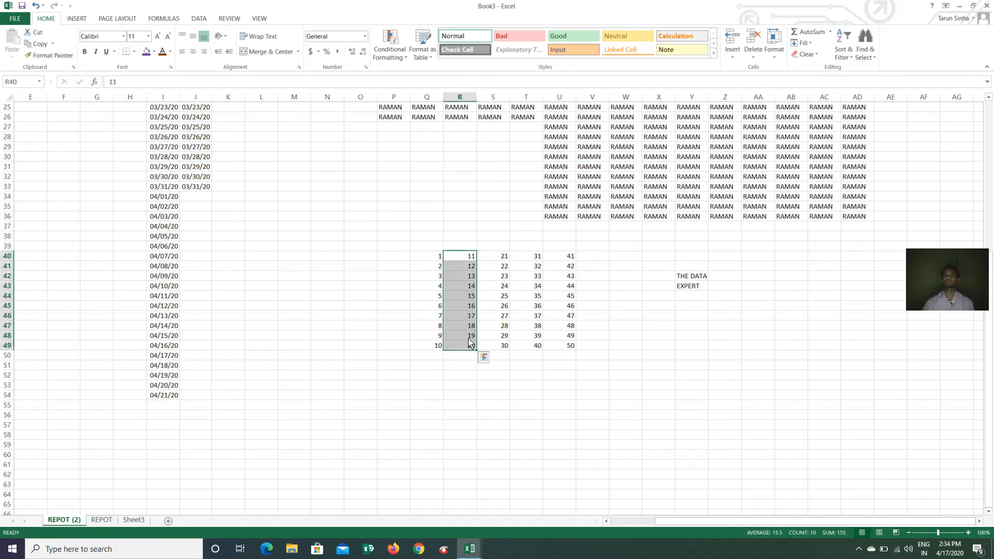
{"action": "left_click", "coordinate": [848, 57]}
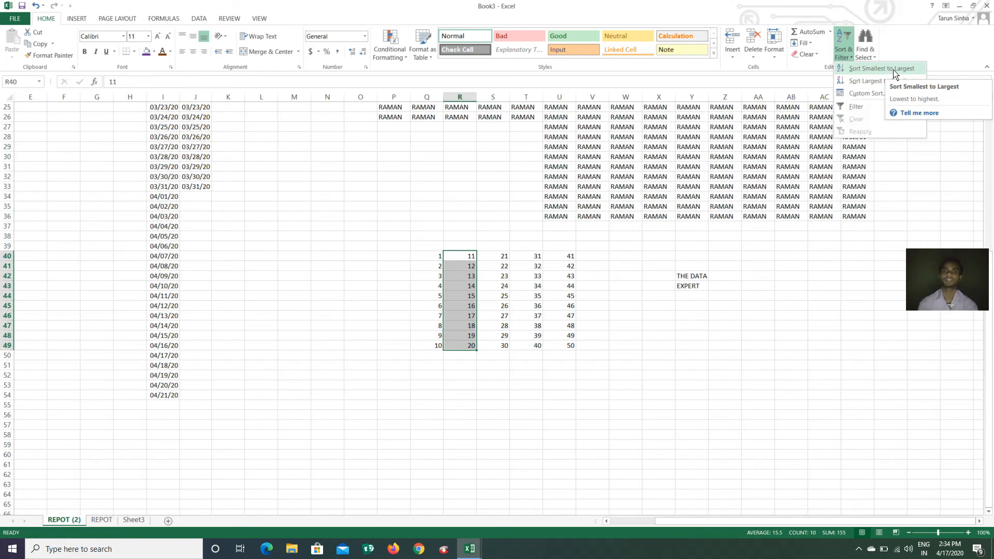
{"action": "left_click", "coordinate": [617, 319]}
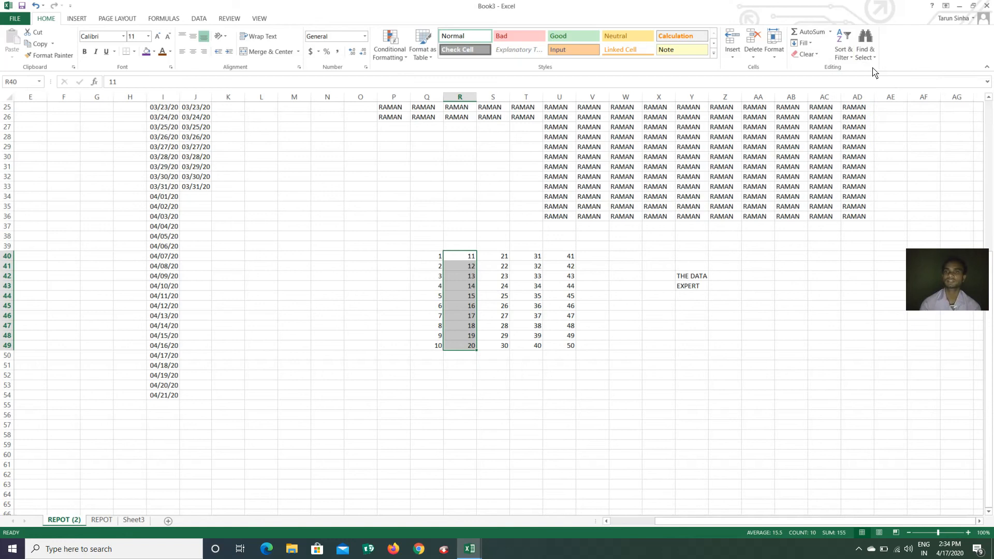
{"action": "left_click", "coordinate": [844, 54]}
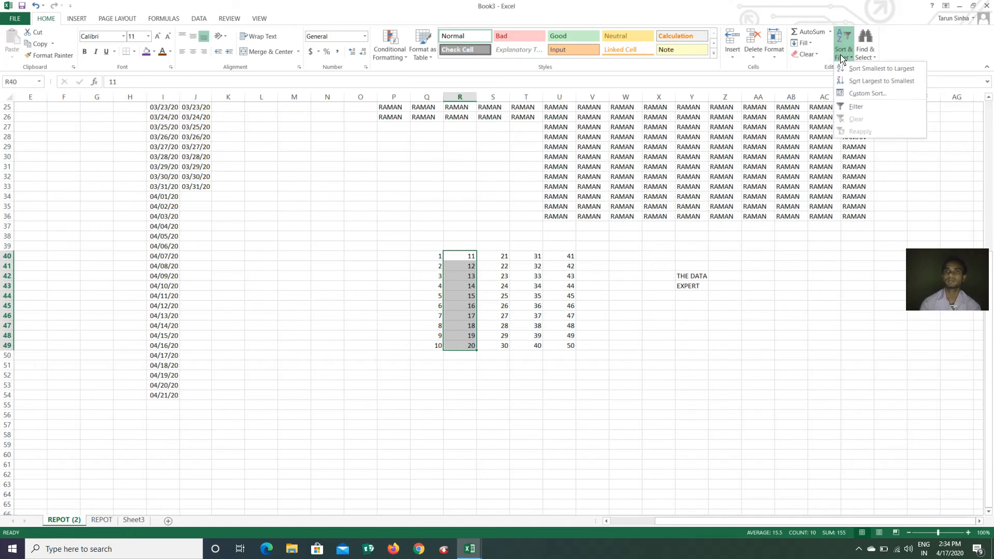
{"action": "left_click", "coordinate": [882, 82]}
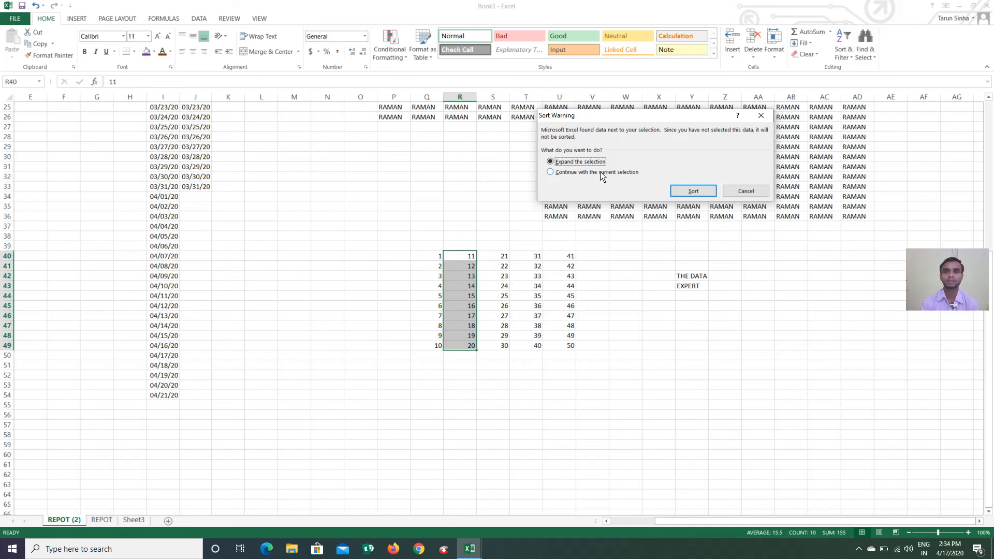
{"action": "left_click", "coordinate": [550, 173]}
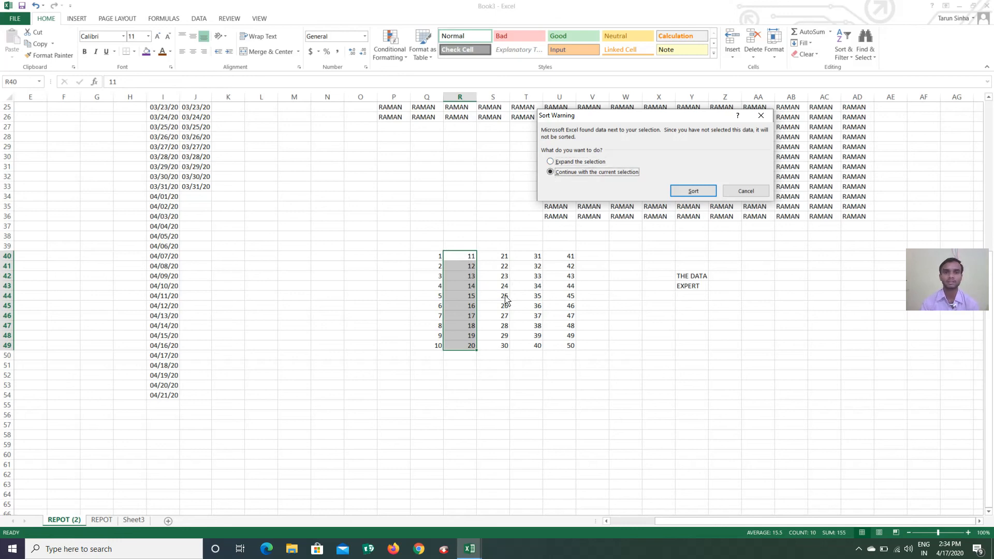
{"action": "left_click", "coordinate": [694, 192]}
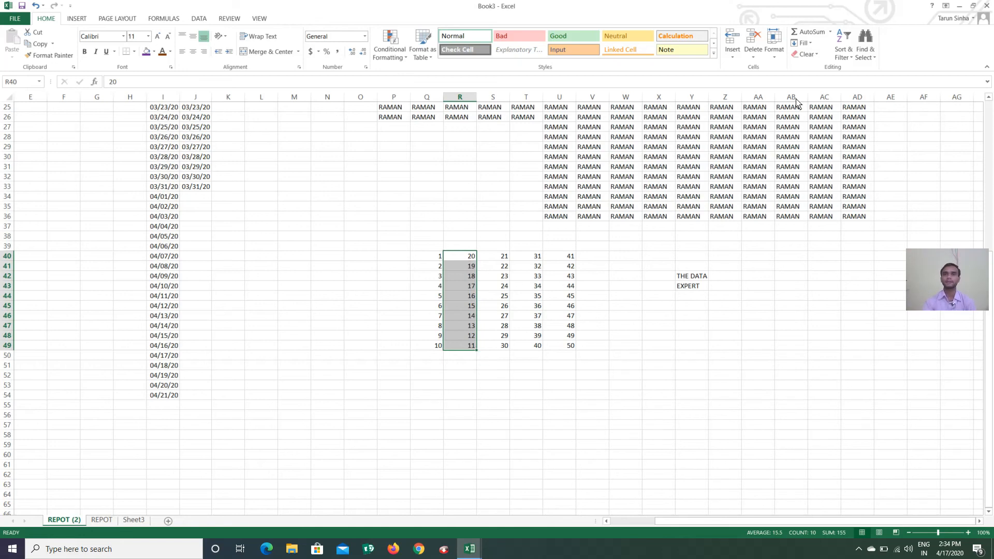
{"action": "left_click", "coordinate": [842, 52]}
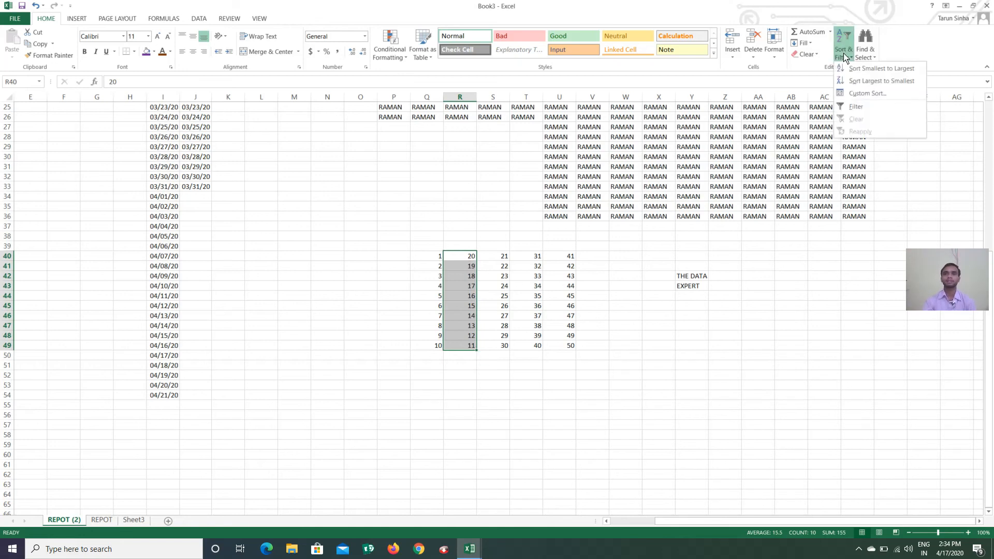
{"action": "left_click", "coordinate": [880, 69]}
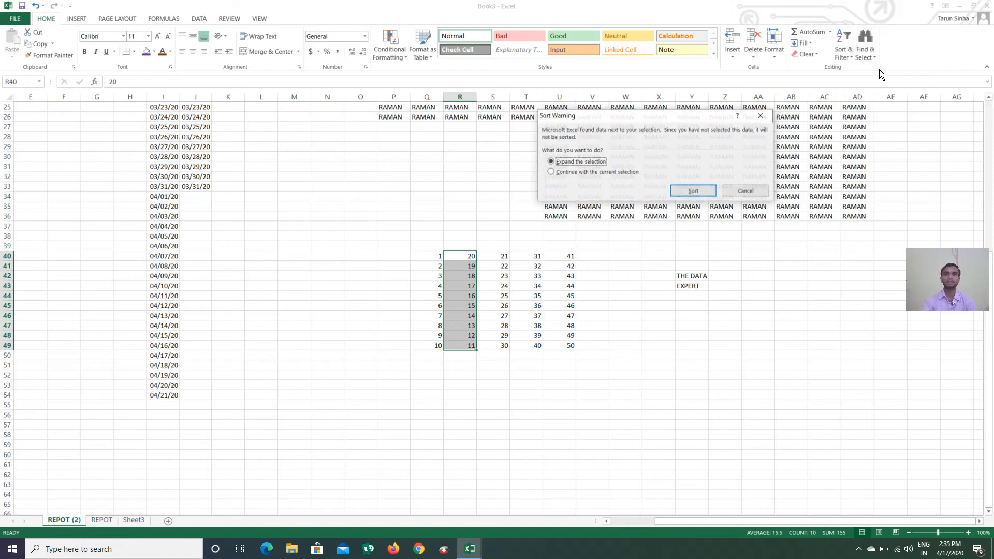
{"action": "left_click", "coordinate": [551, 173]}
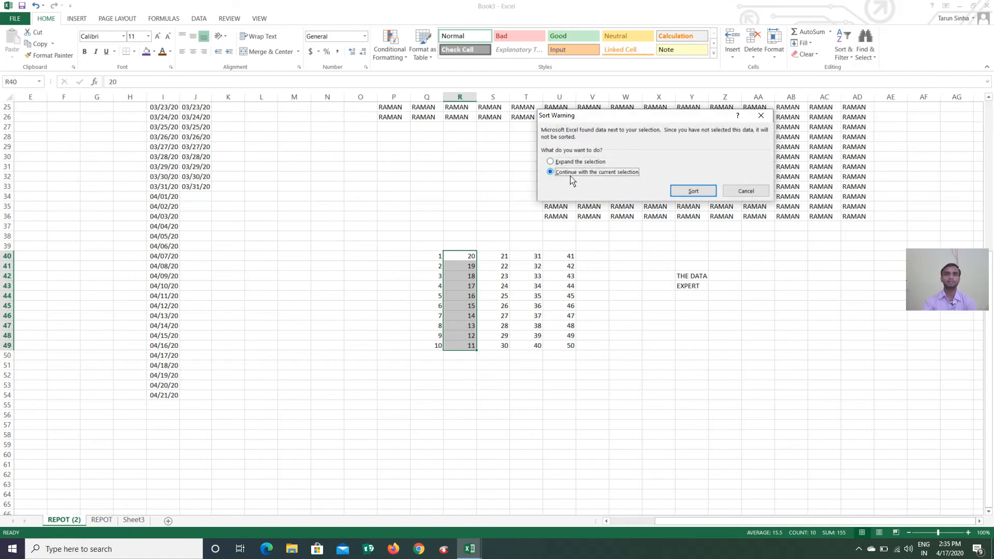
{"action": "left_click", "coordinate": [693, 191]}
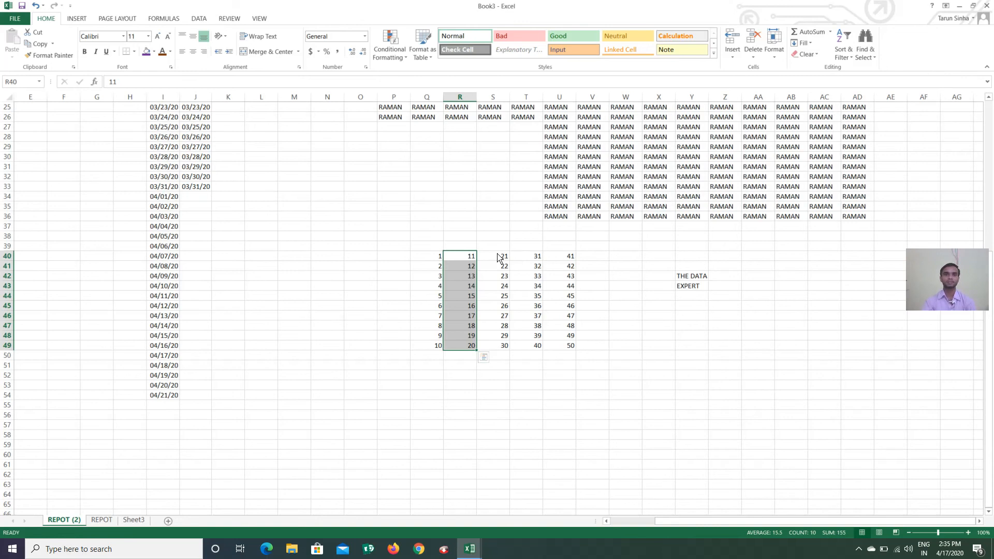
{"action": "left_click", "coordinate": [846, 57]}
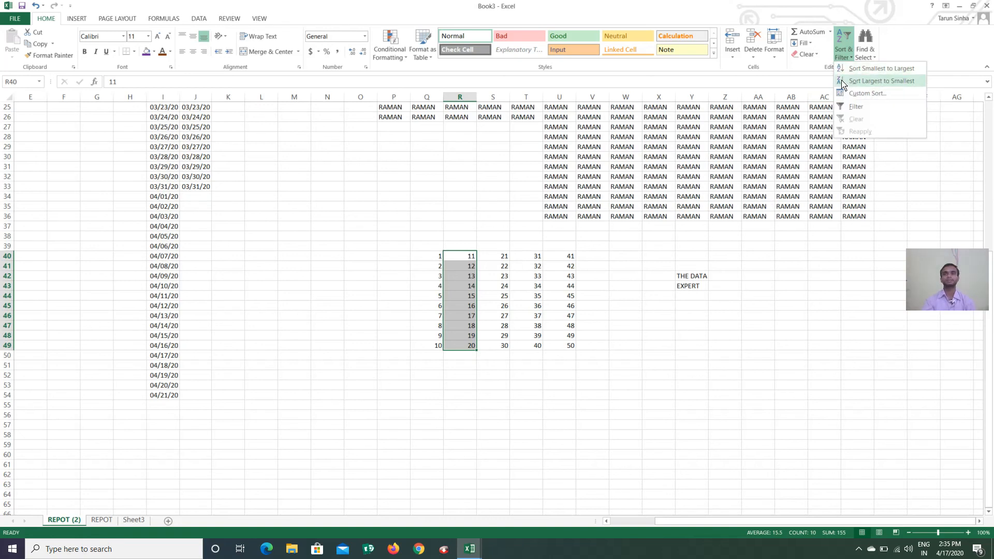
{"action": "left_click", "coordinate": [628, 347]}
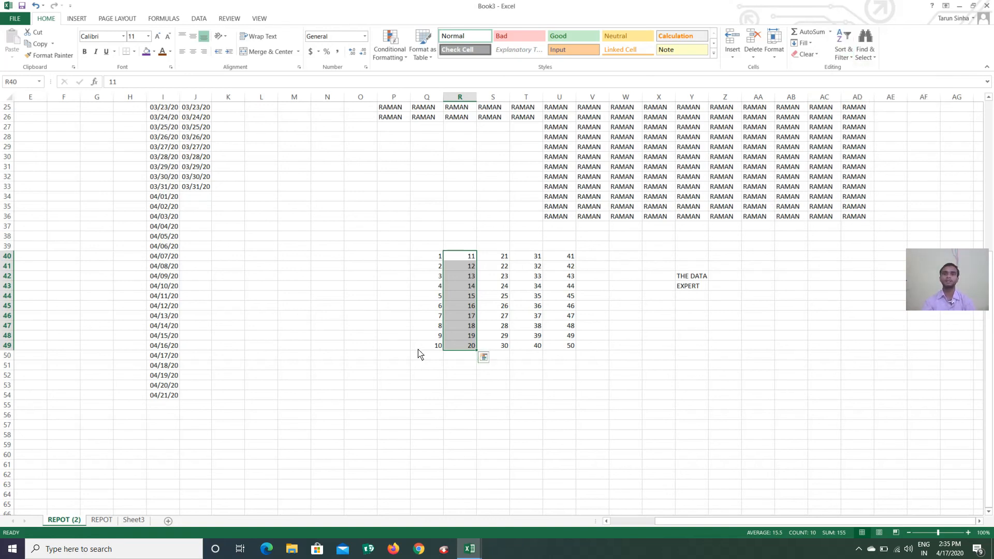
{"action": "left_click", "coordinate": [292, 259]}
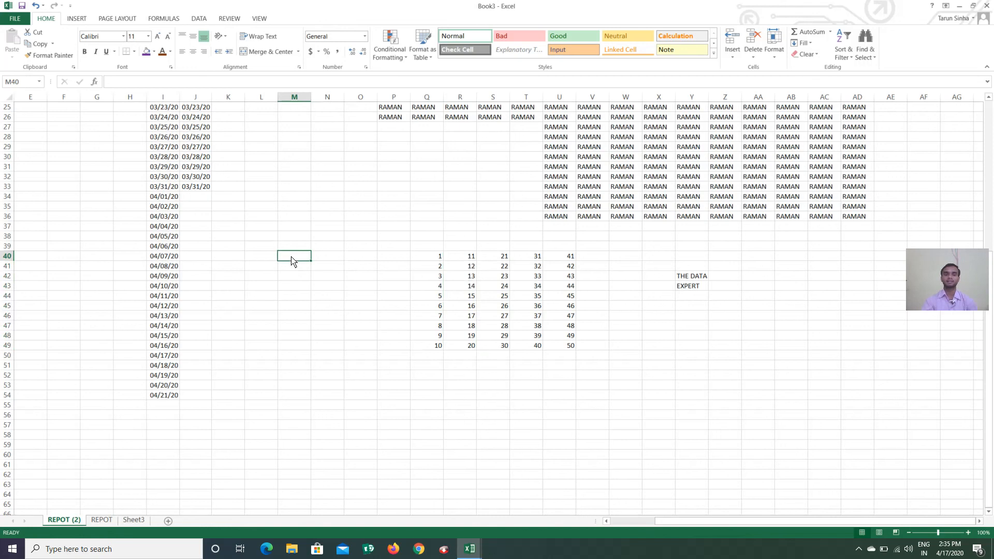
Enter the names RAMAN, PAWAN, MADAN, NITISH and SUJIT down M40:M44, then select them
{"action": "type", "text": "R"}
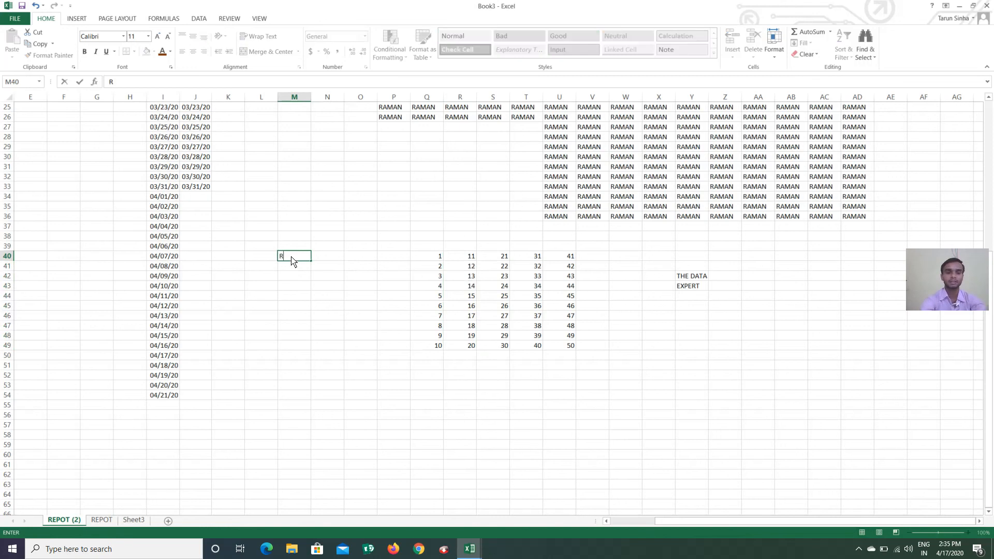
{"action": "type", "text": "AMAN"}
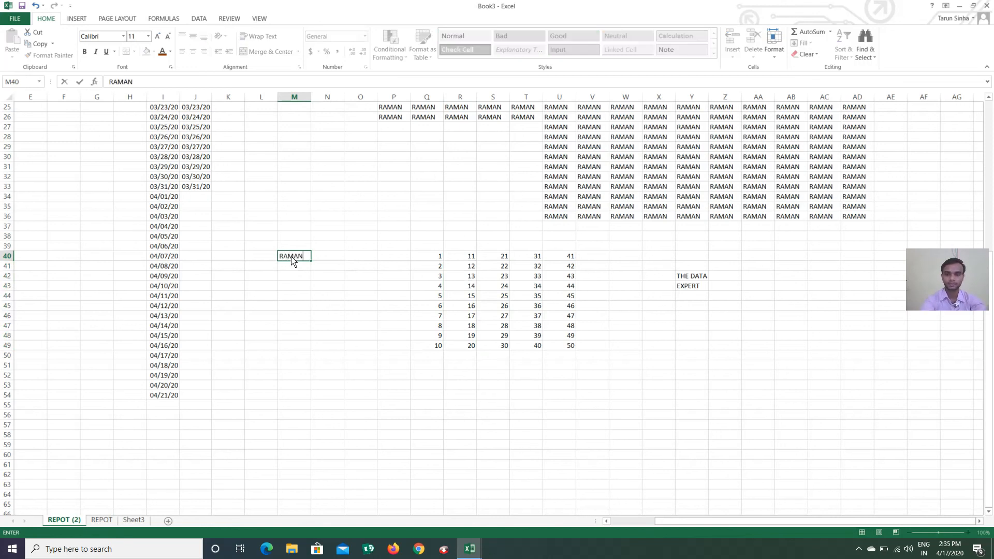
{"action": "key", "text": "Return"}
{"action": "type", "text": "PAWAN"}
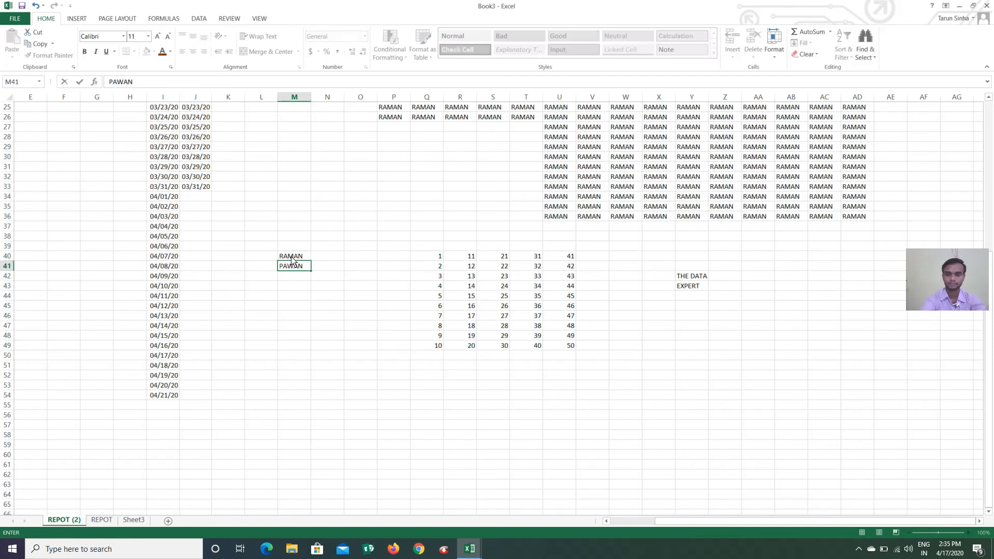
{"action": "key", "text": "Return"}
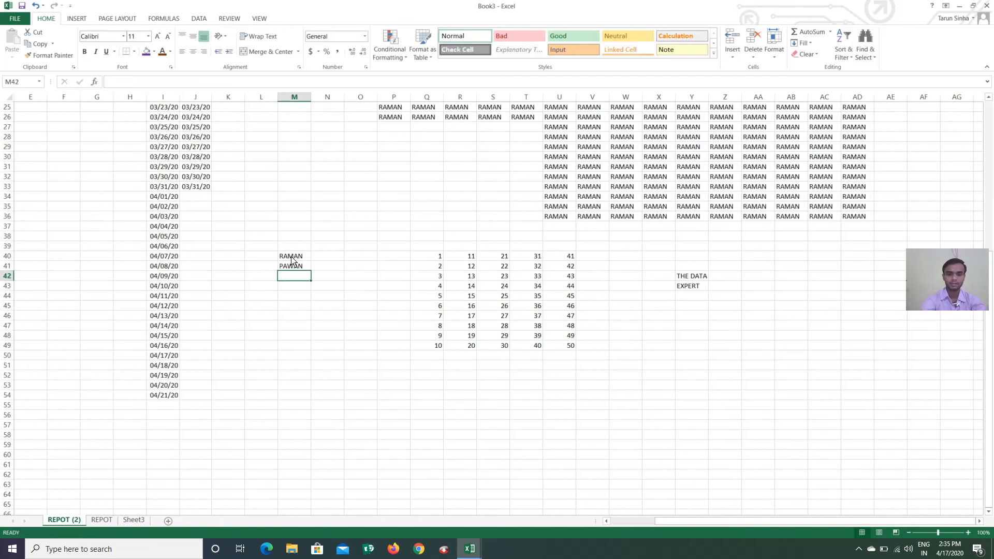
{"action": "type", "text": "MADAN"}
{"action": "key", "text": "Return"}
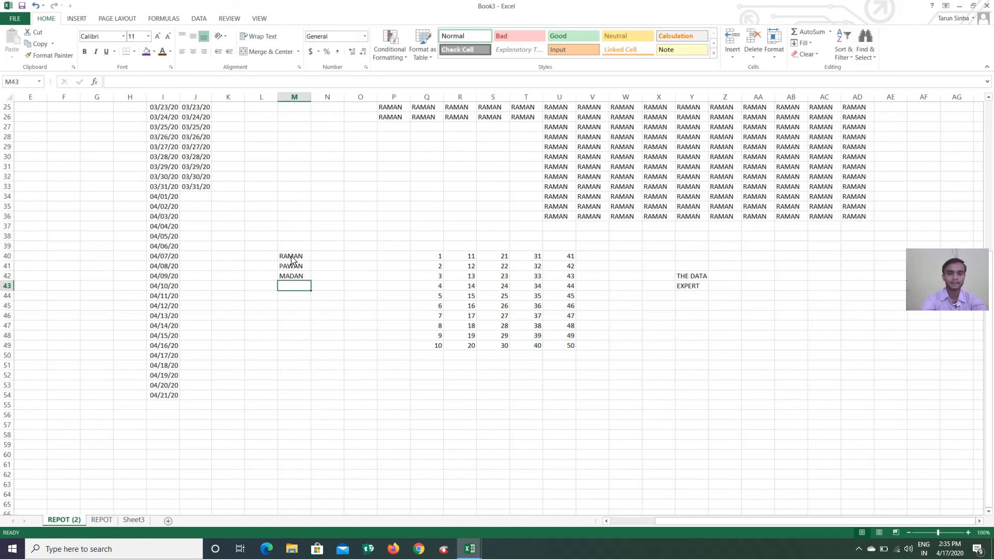
{"action": "type", "text": "NITISH"}
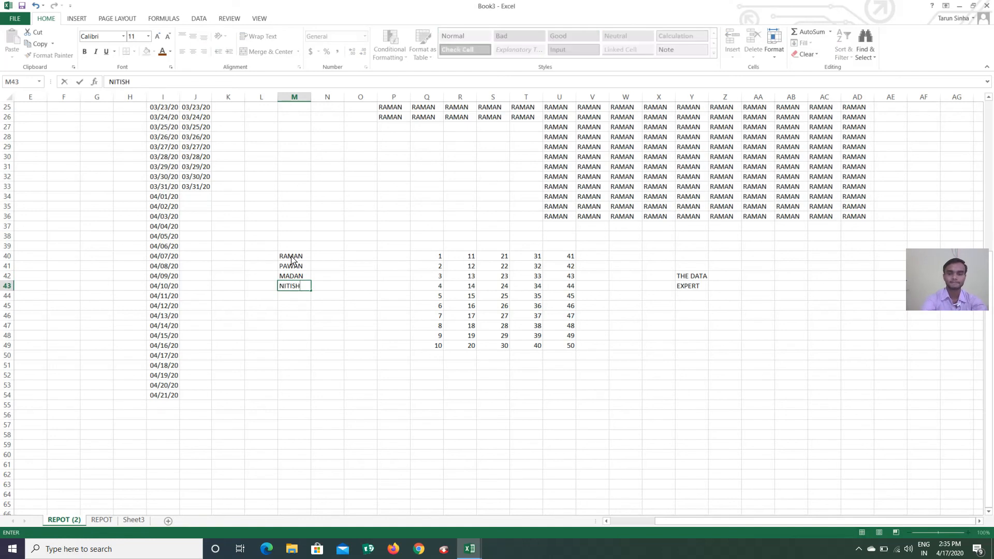
{"action": "key", "text": "Return"}
{"action": "type", "text": "SI"}
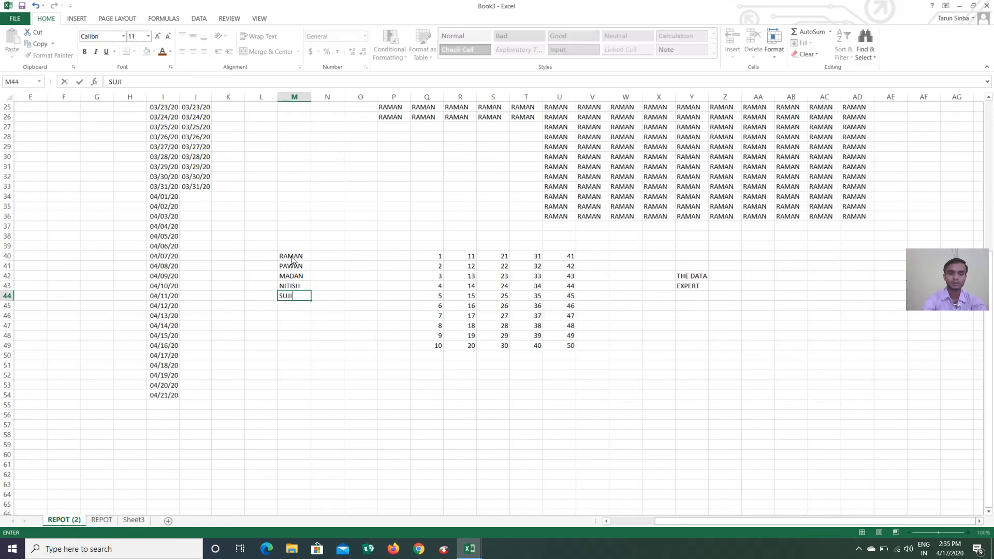
{"action": "type", "text": "JIT"}
{"action": "left_click", "coordinate": [334, 295]}
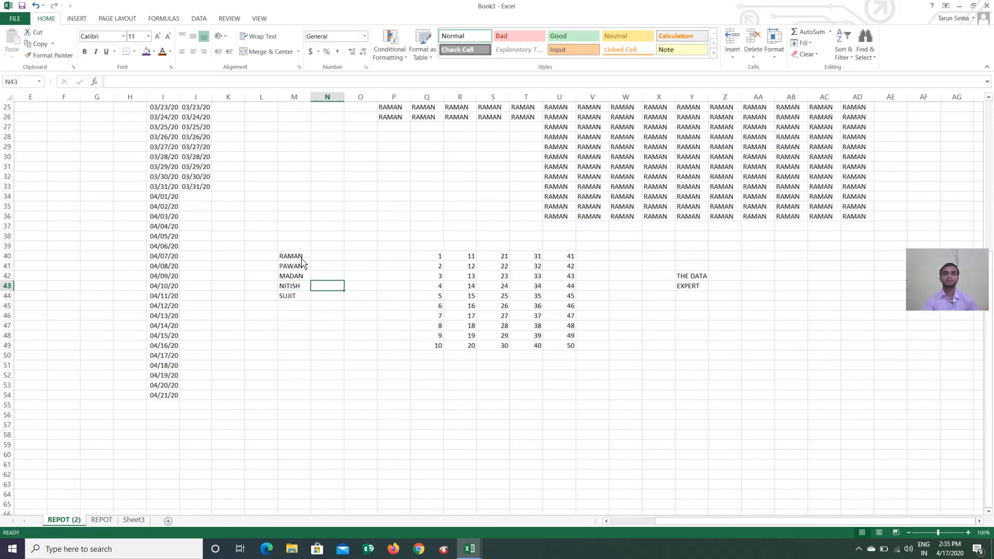
{"action": "left_click", "coordinate": [300, 257]}
{"action": "left_click_drag", "start_coordinate": [297, 273], "coordinate": [300, 298]}
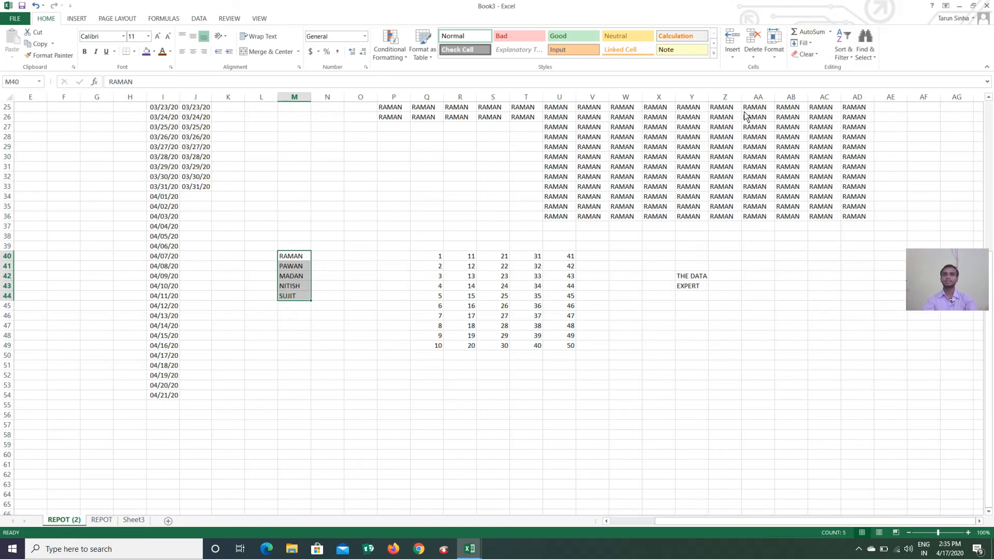
Sort the names A to Z, then reverse them Z to A
{"action": "left_click", "coordinate": [843, 57]}
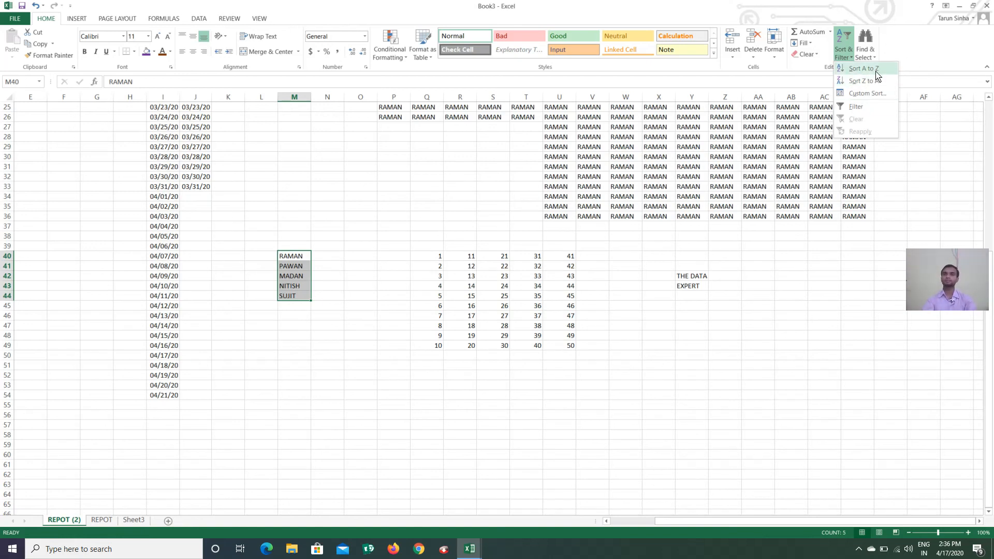
{"action": "left_click", "coordinate": [861, 69]}
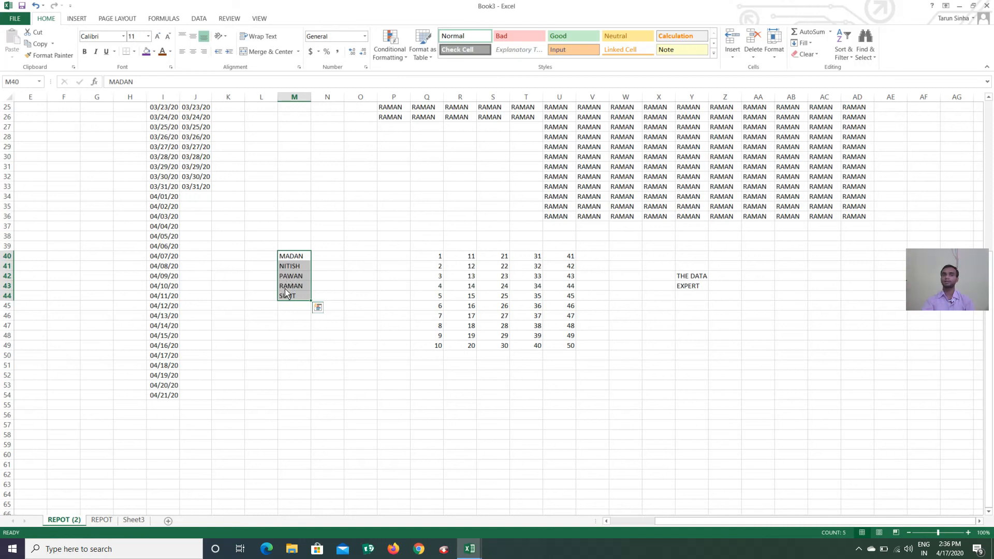
{"action": "left_click", "coordinate": [842, 52]}
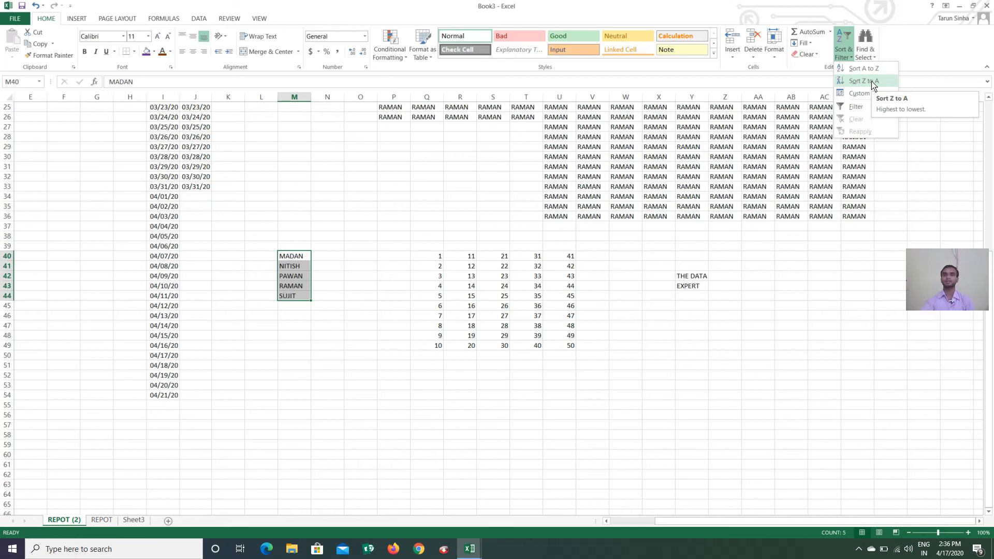
{"action": "left_click", "coordinate": [872, 82]}
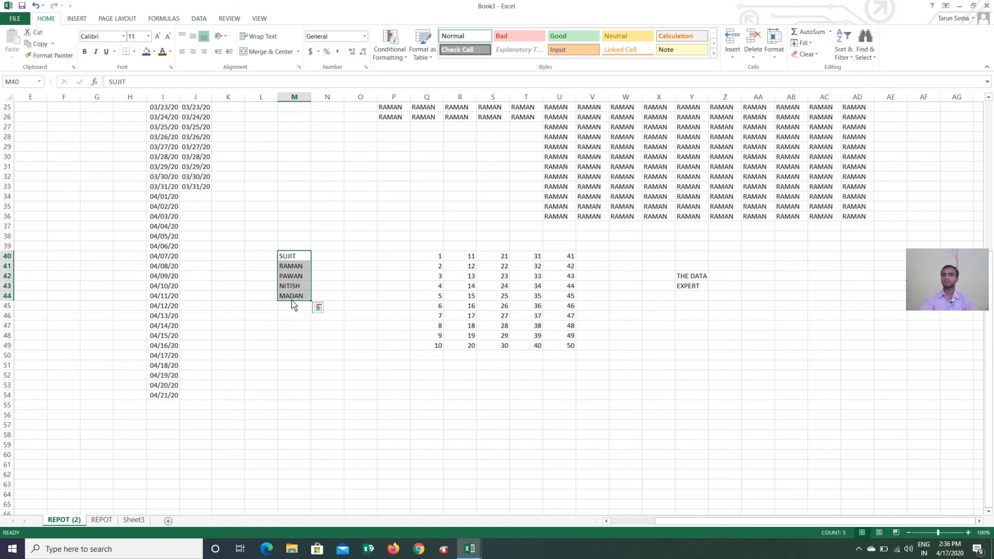
Custom-sort column M in A to Z order
{"action": "left_click", "coordinate": [843, 55]}
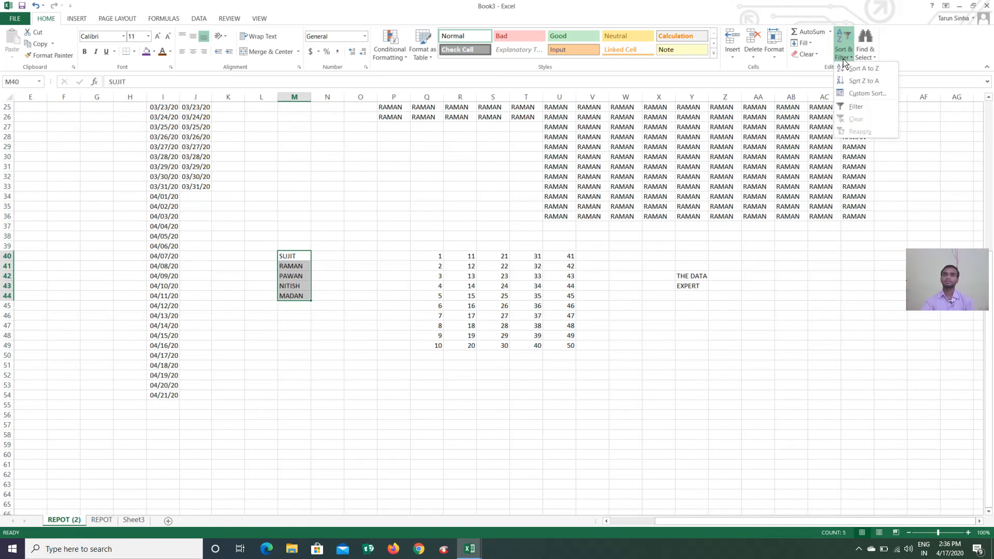
{"action": "left_click", "coordinate": [867, 93]}
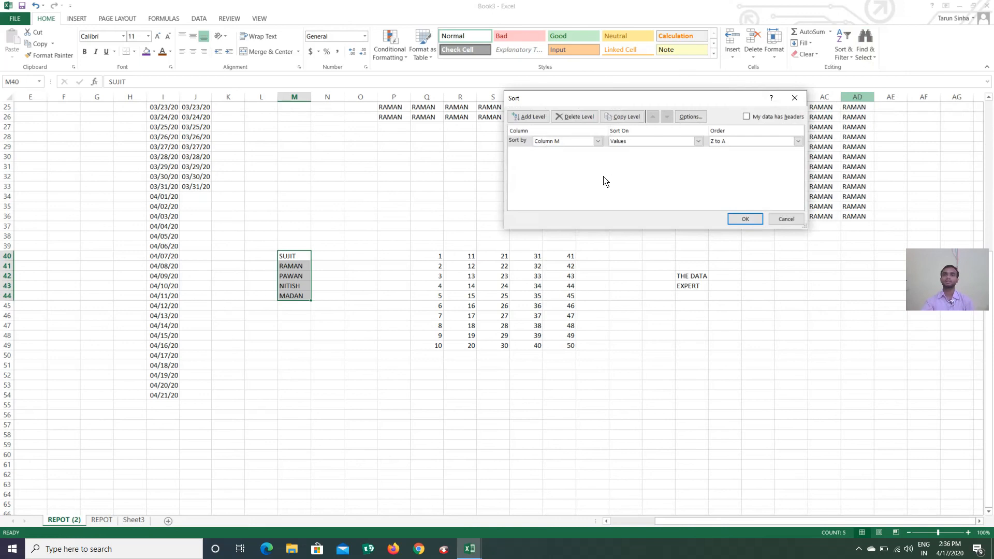
{"action": "left_click", "coordinate": [728, 144]}
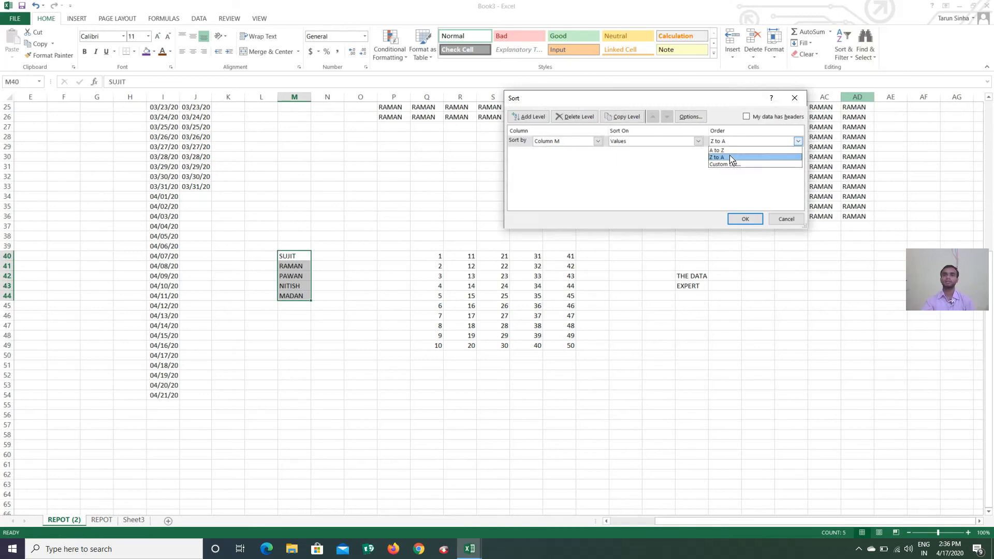
{"action": "left_click", "coordinate": [727, 150]}
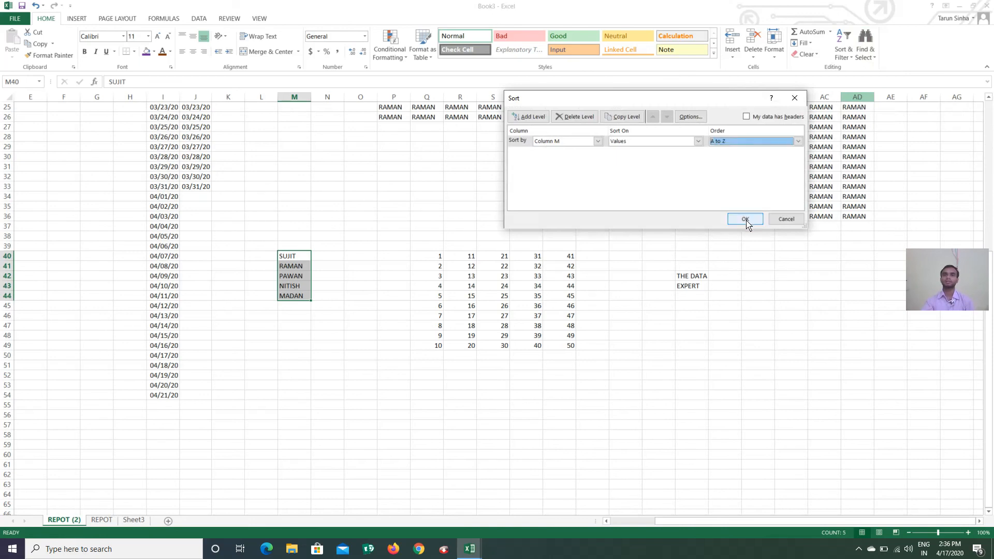
{"action": "left_click", "coordinate": [745, 219]}
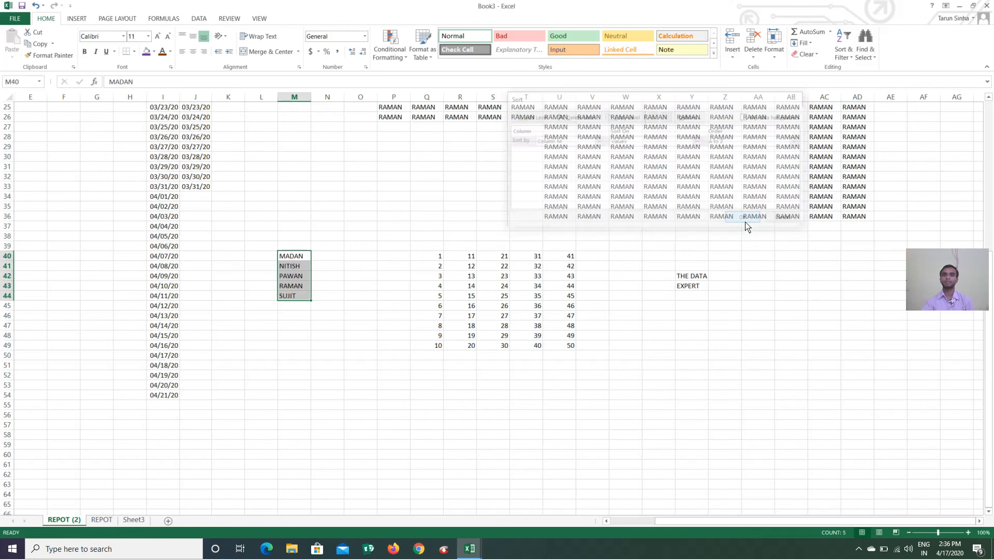
{"action": "left_click", "coordinate": [844, 62]}
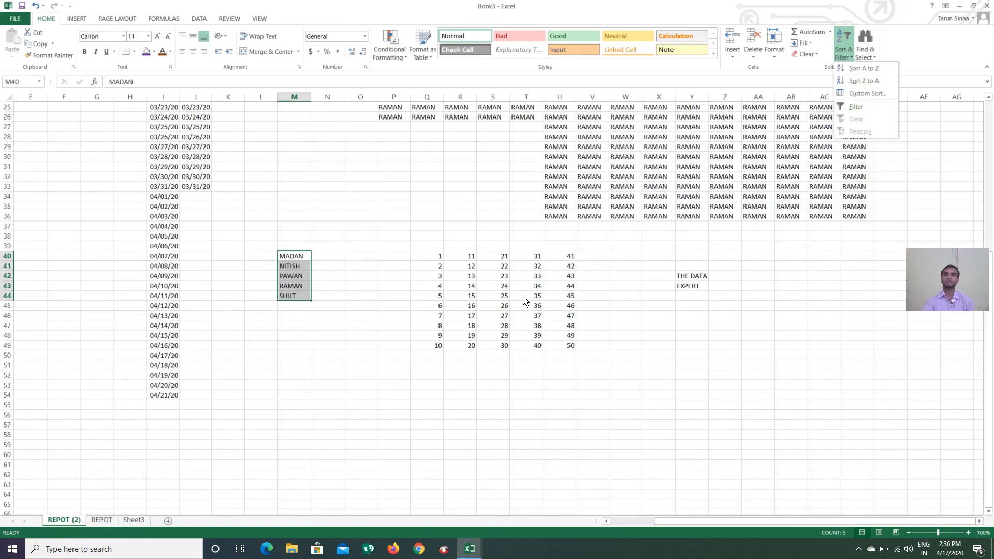
Turn on filtering and hide RAMAN and NITISH from the name list
{"action": "left_click", "coordinate": [851, 109]}
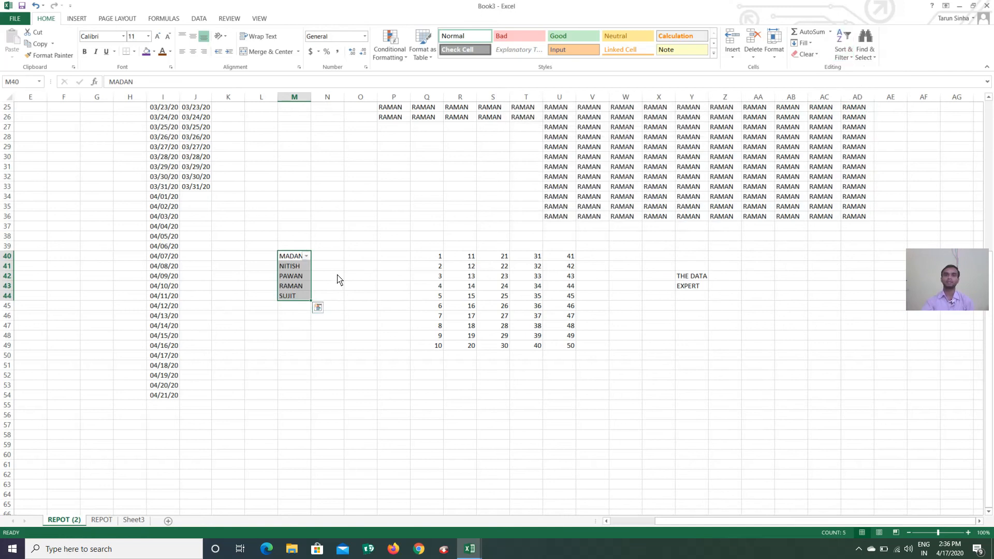
{"action": "left_click", "coordinate": [306, 257]}
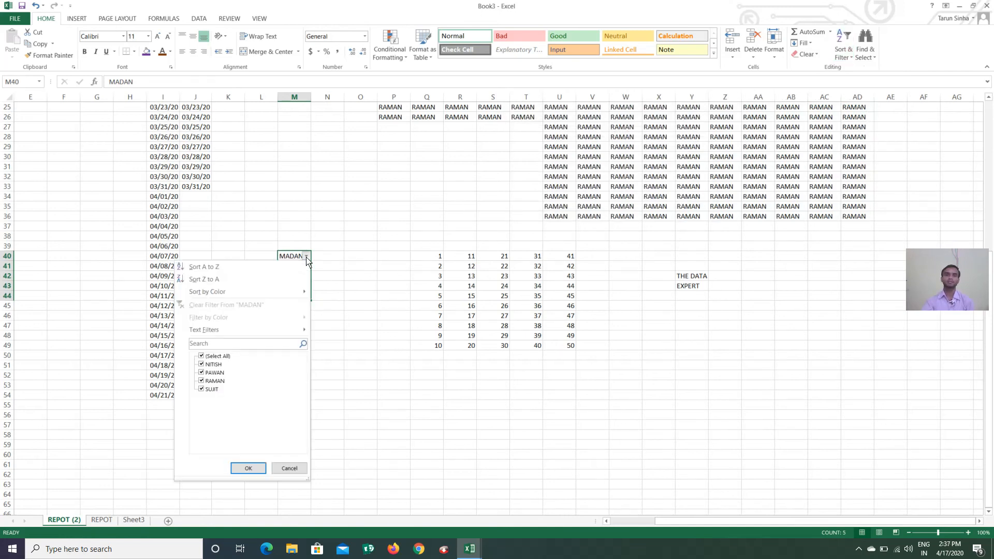
{"action": "left_click", "coordinate": [212, 383]}
{"action": "left_click", "coordinate": [216, 365]}
{"action": "left_click", "coordinate": [250, 469]}
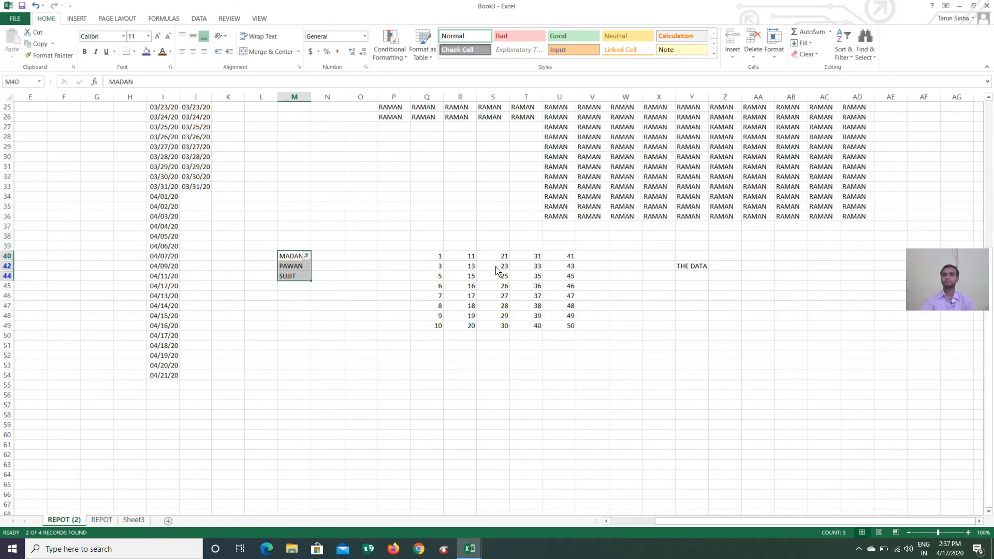
Clear that filter, then turn filtering off
{"action": "left_click", "coordinate": [853, 58]}
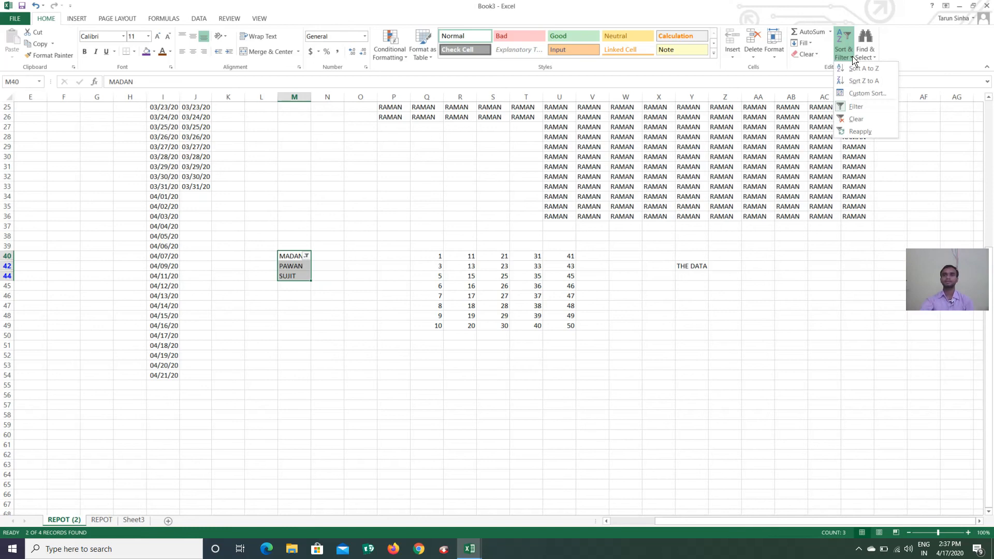
{"action": "left_click", "coordinate": [860, 132]}
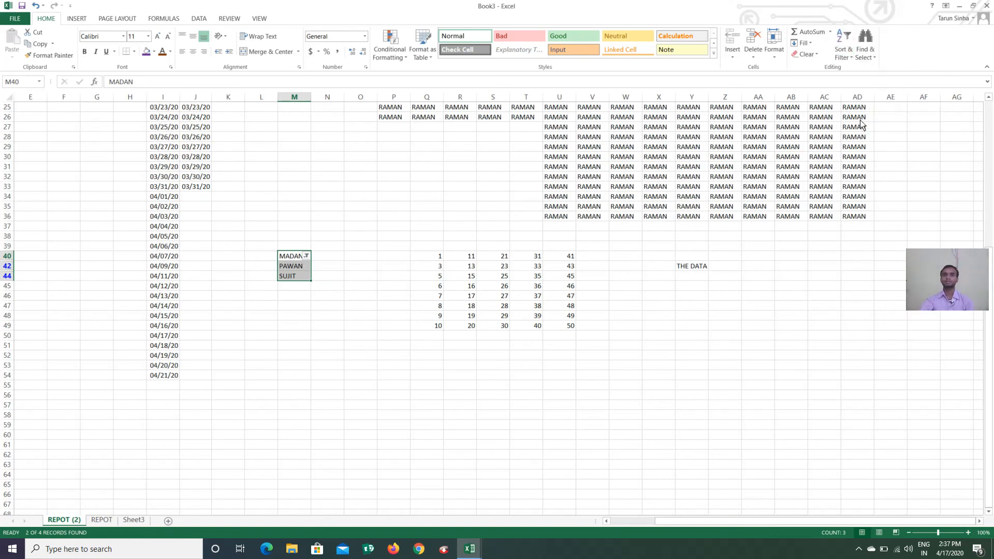
{"action": "left_click", "coordinate": [848, 56]}
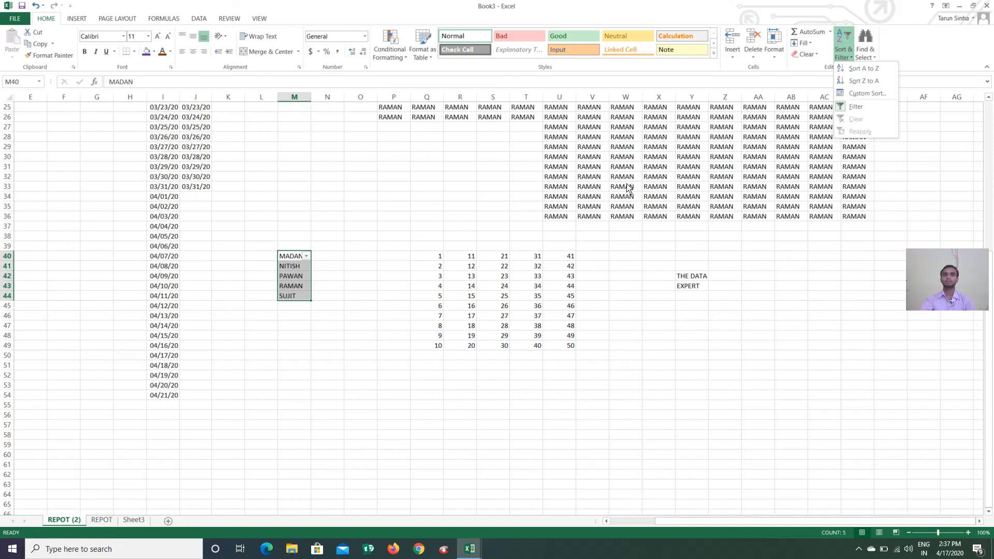
{"action": "left_click", "coordinate": [851, 107]}
Reselect MADAN to SUJIT, re-enable filtering, and hide RAMAN and PAWAN
{"action": "left_click", "coordinate": [298, 258]}
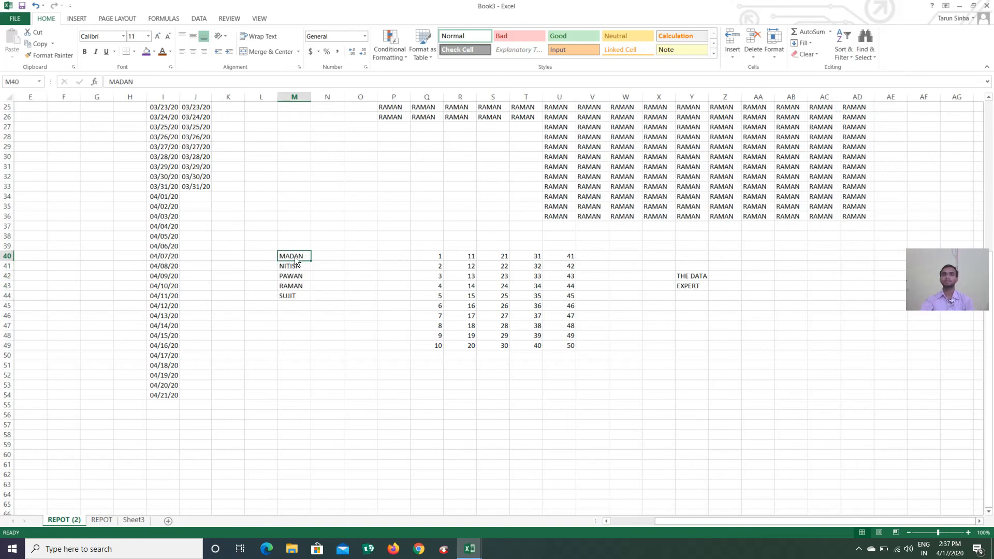
{"action": "left_click_drag", "start_coordinate": [296, 257], "coordinate": [288, 295]}
{"action": "left_click", "coordinate": [842, 51]}
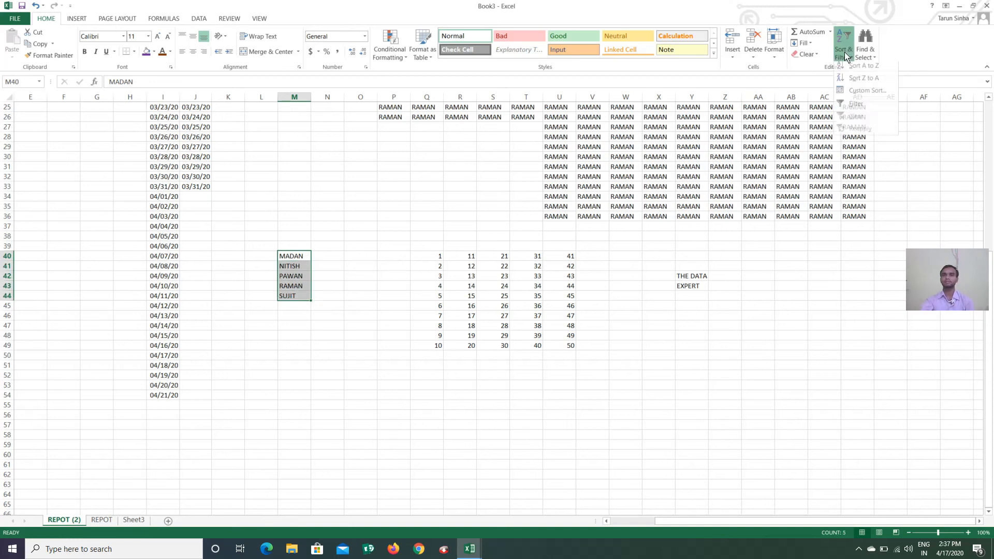
{"action": "left_click", "coordinate": [851, 107]}
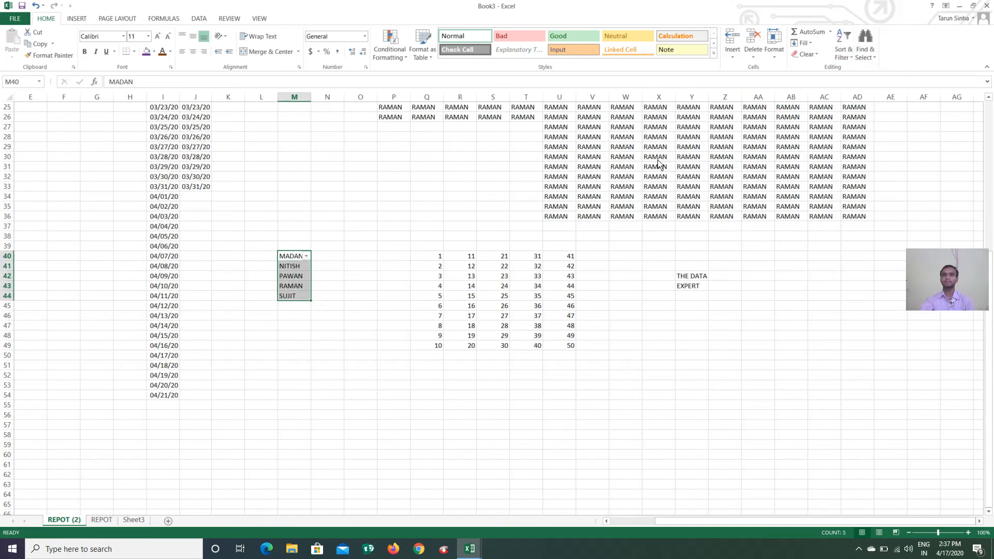
{"action": "left_click", "coordinate": [306, 256]}
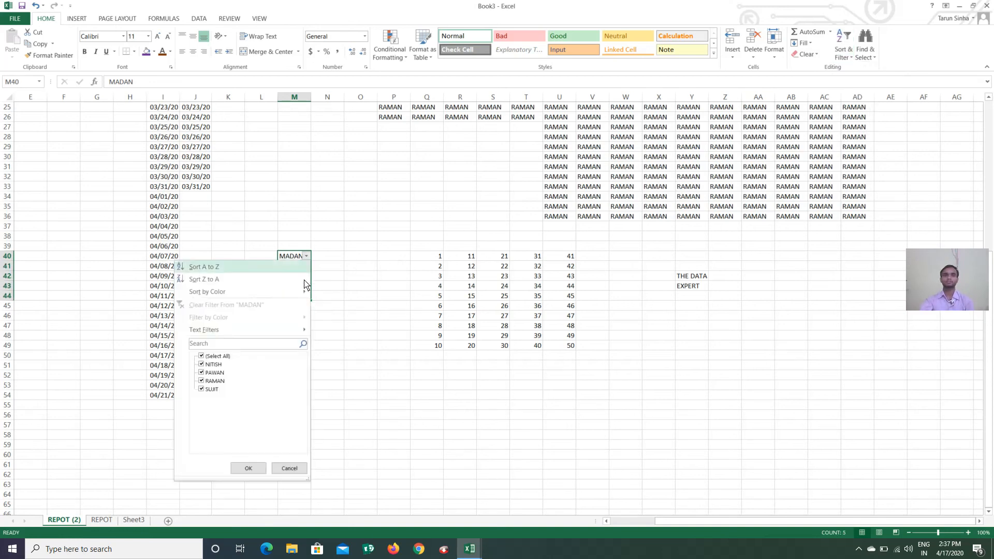
{"action": "left_click", "coordinate": [207, 381]}
{"action": "left_click", "coordinate": [211, 373]}
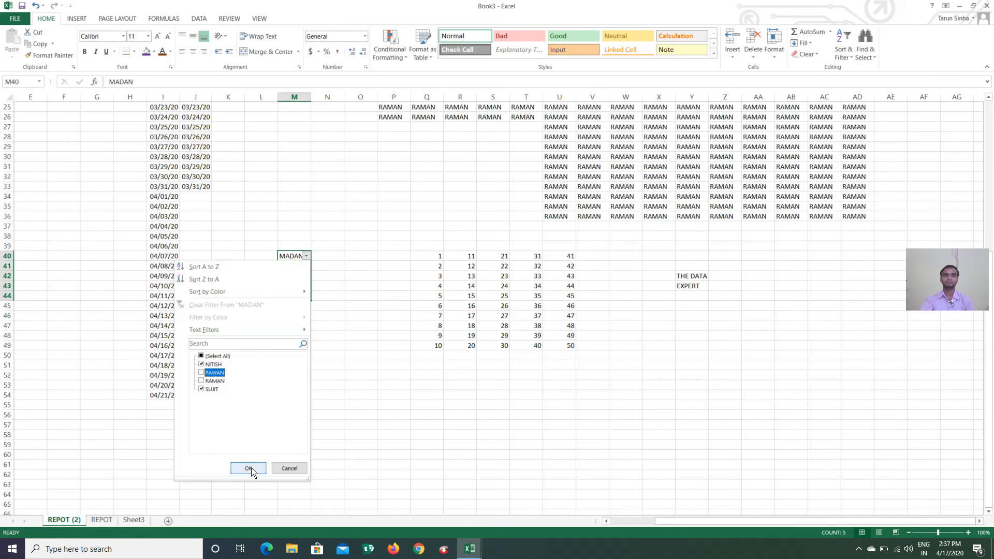
{"action": "left_click", "coordinate": [249, 468]}
Clear the filter so all five names show again
{"action": "left_click", "coordinate": [842, 49]}
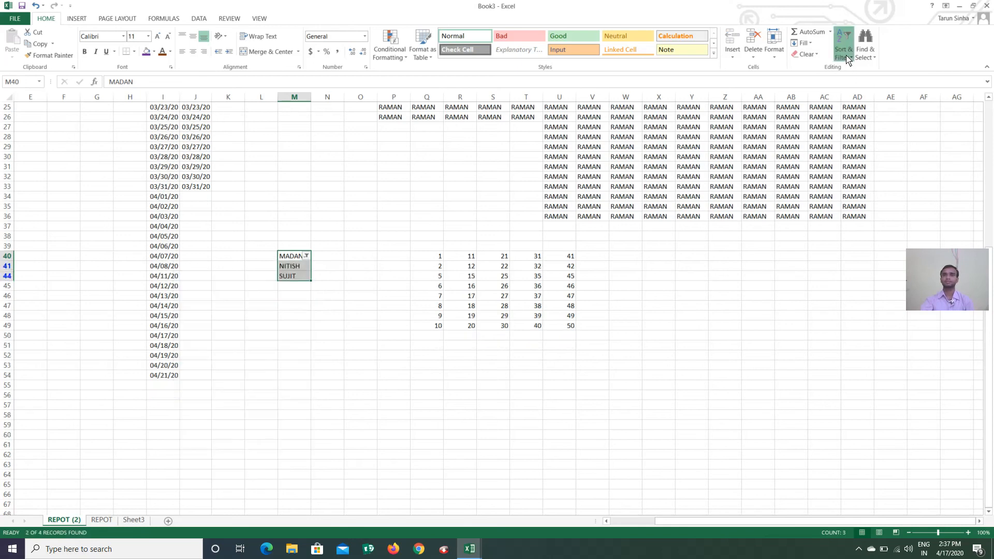
{"action": "left_click", "coordinate": [856, 130]}
{"action": "left_click", "coordinate": [846, 52]}
{"action": "left_click", "coordinate": [855, 125]}
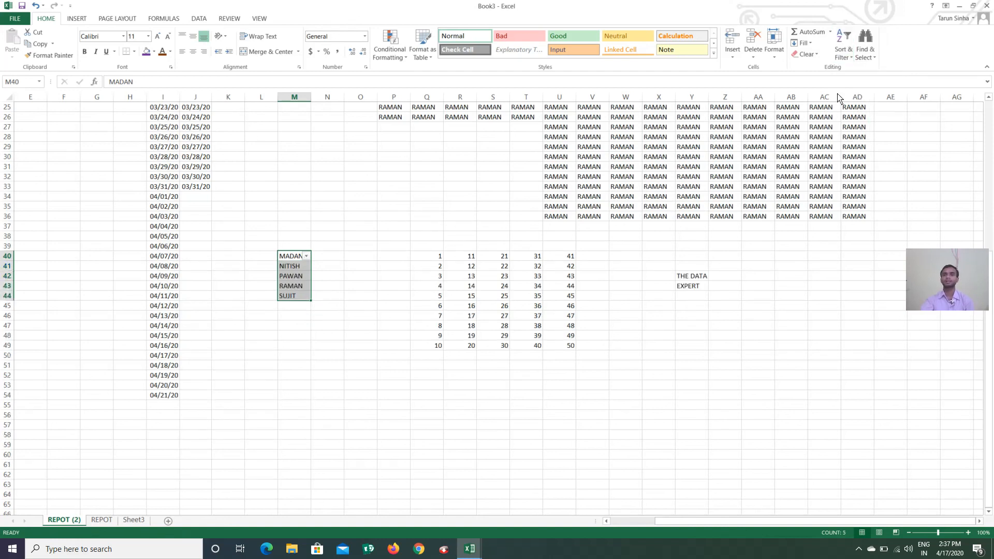
Replace every M with R, turning MADAN into RADAN and RAMAN into RARAN
{"action": "left_click", "coordinate": [873, 58]}
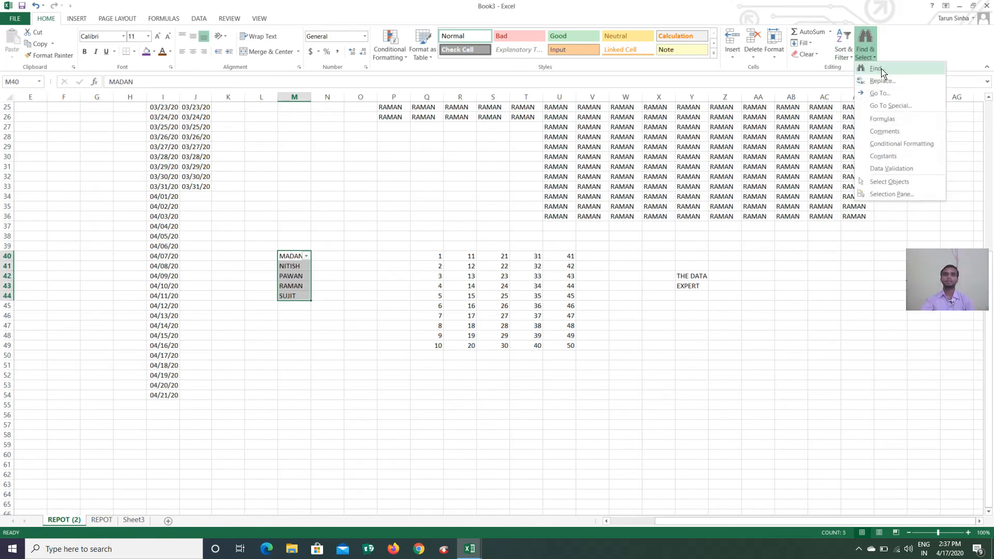
{"action": "left_click", "coordinate": [879, 69]}
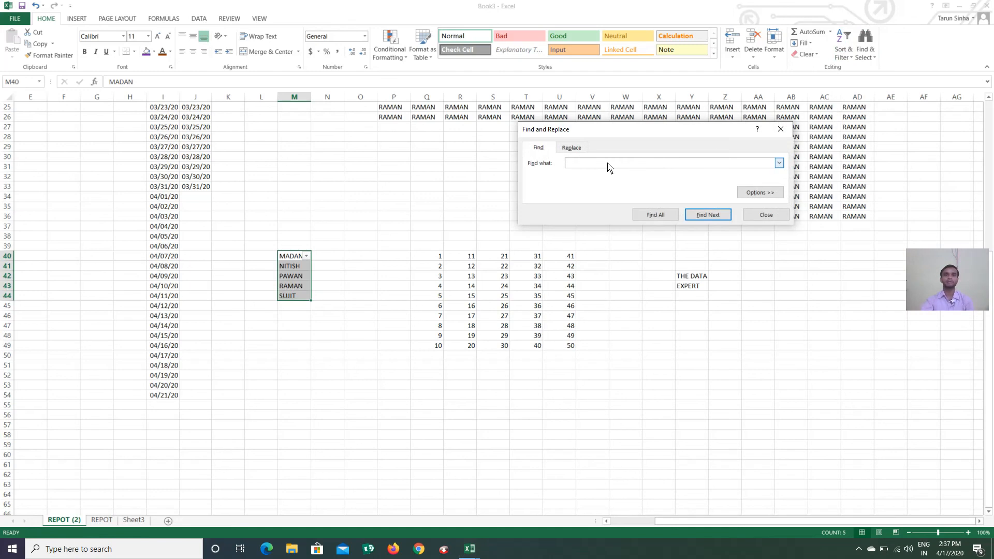
{"action": "left_click", "coordinate": [572, 149]}
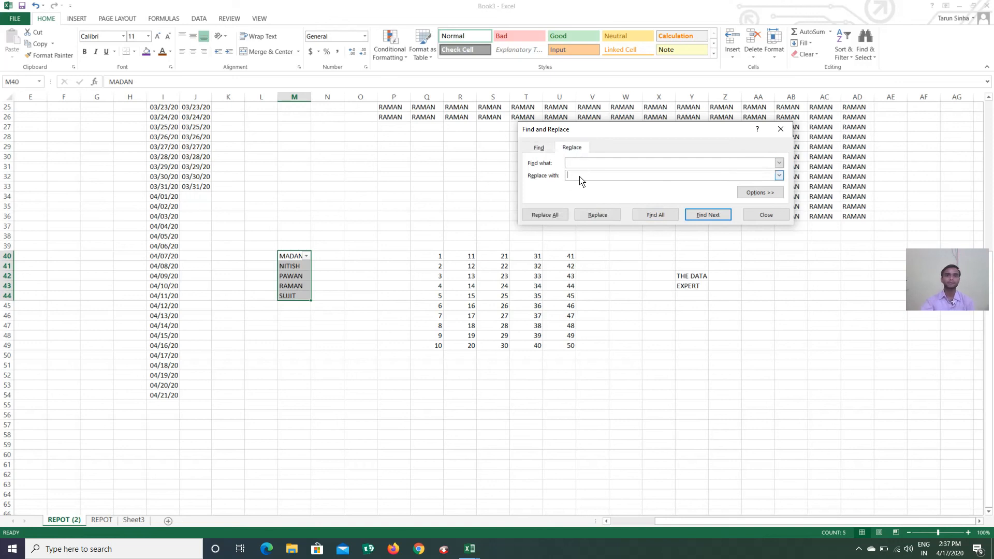
{"action": "left_click", "coordinate": [580, 164]}
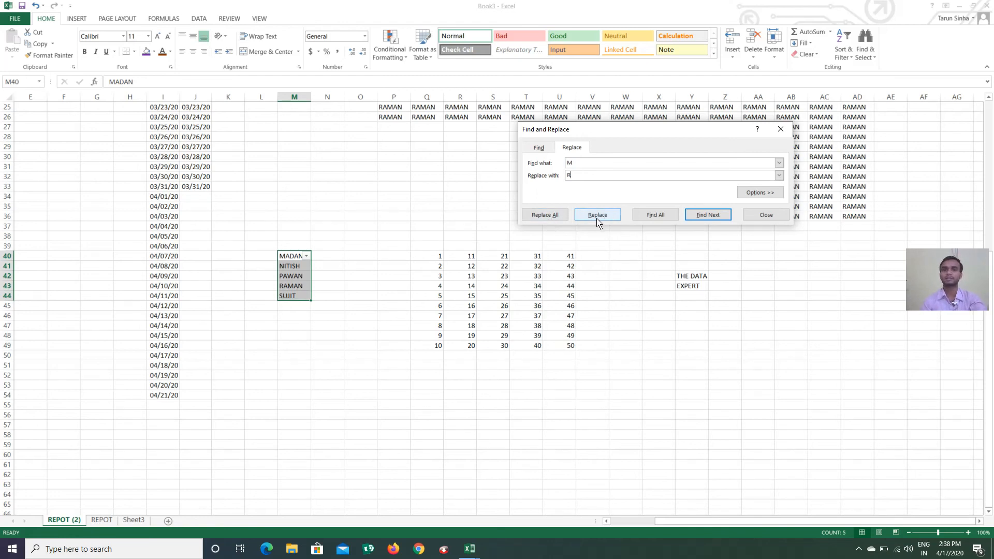
{"action": "left_click", "coordinate": [556, 217]}
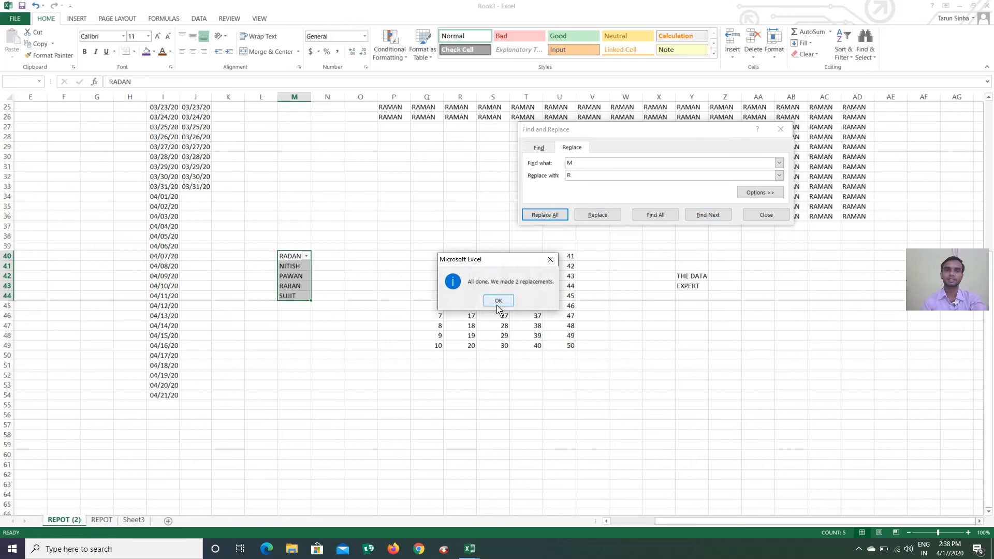
{"action": "left_click", "coordinate": [499, 301]}
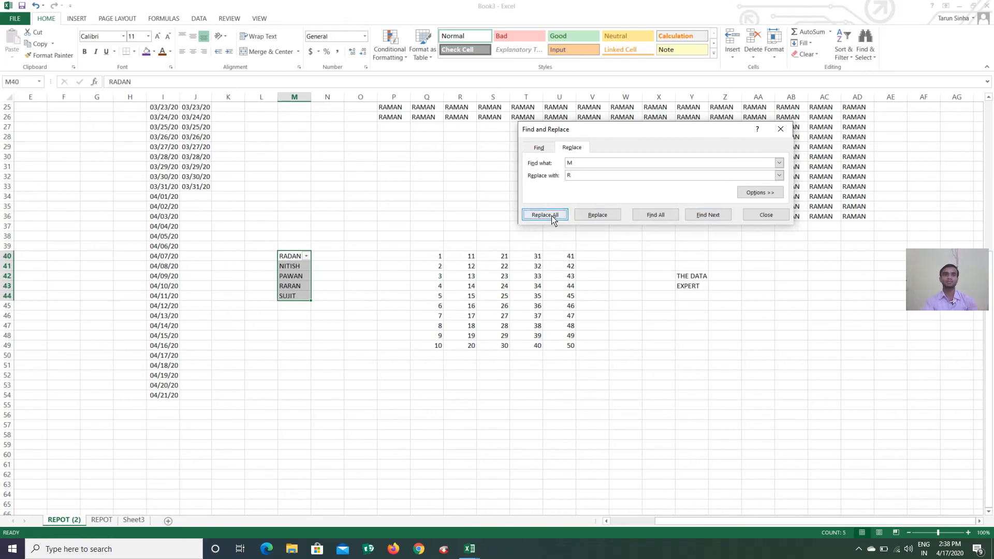
{"action": "left_click", "coordinate": [765, 215]}
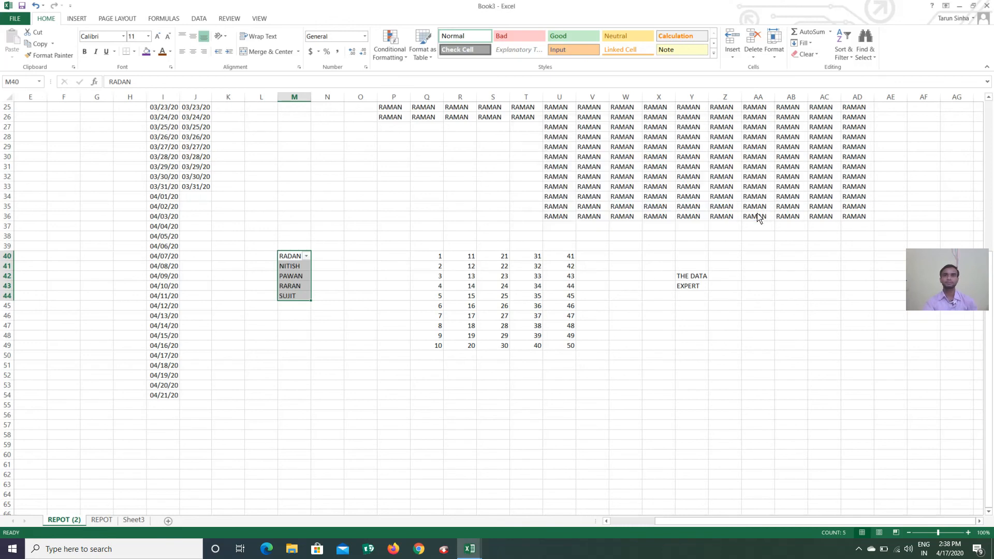
{"action": "left_click", "coordinate": [868, 57]}
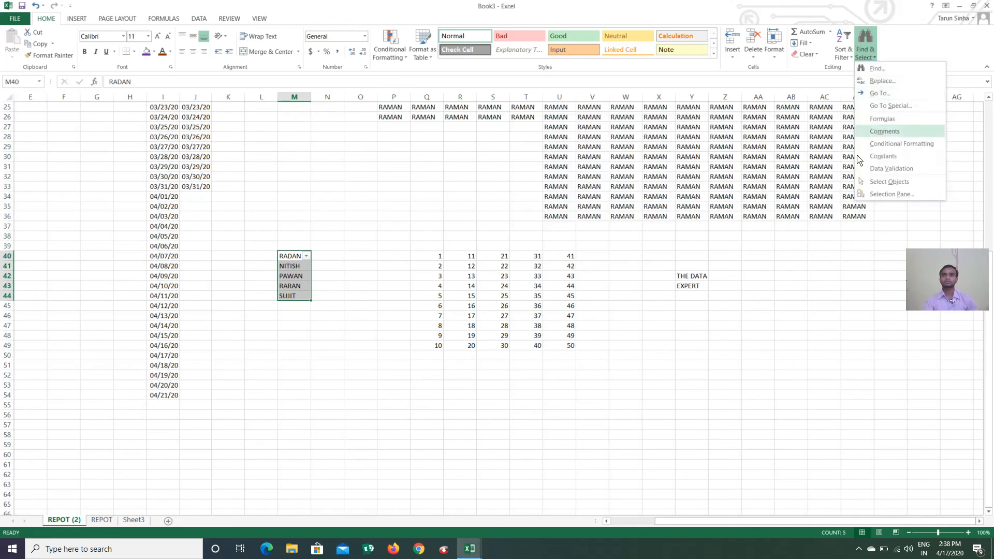
{"action": "left_click", "coordinate": [830, 300]}
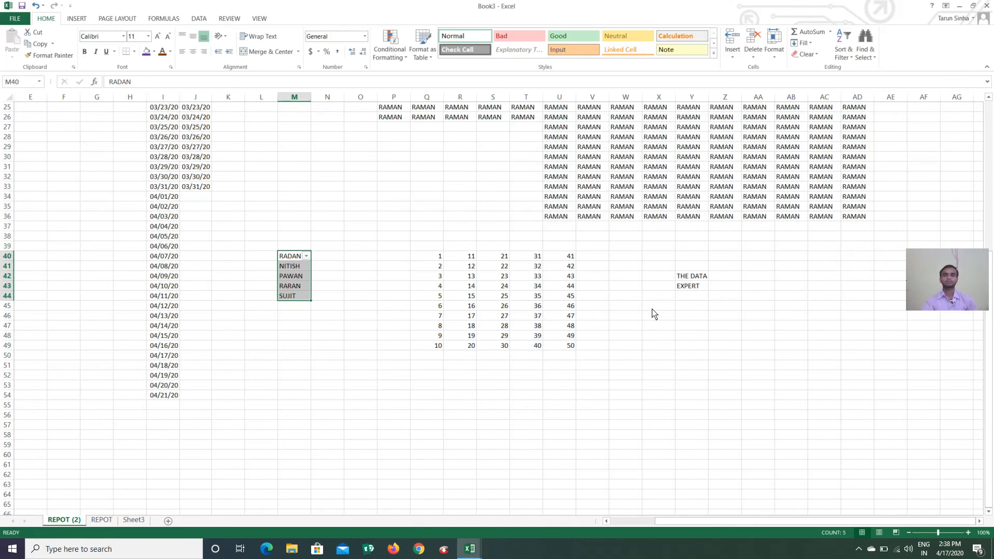